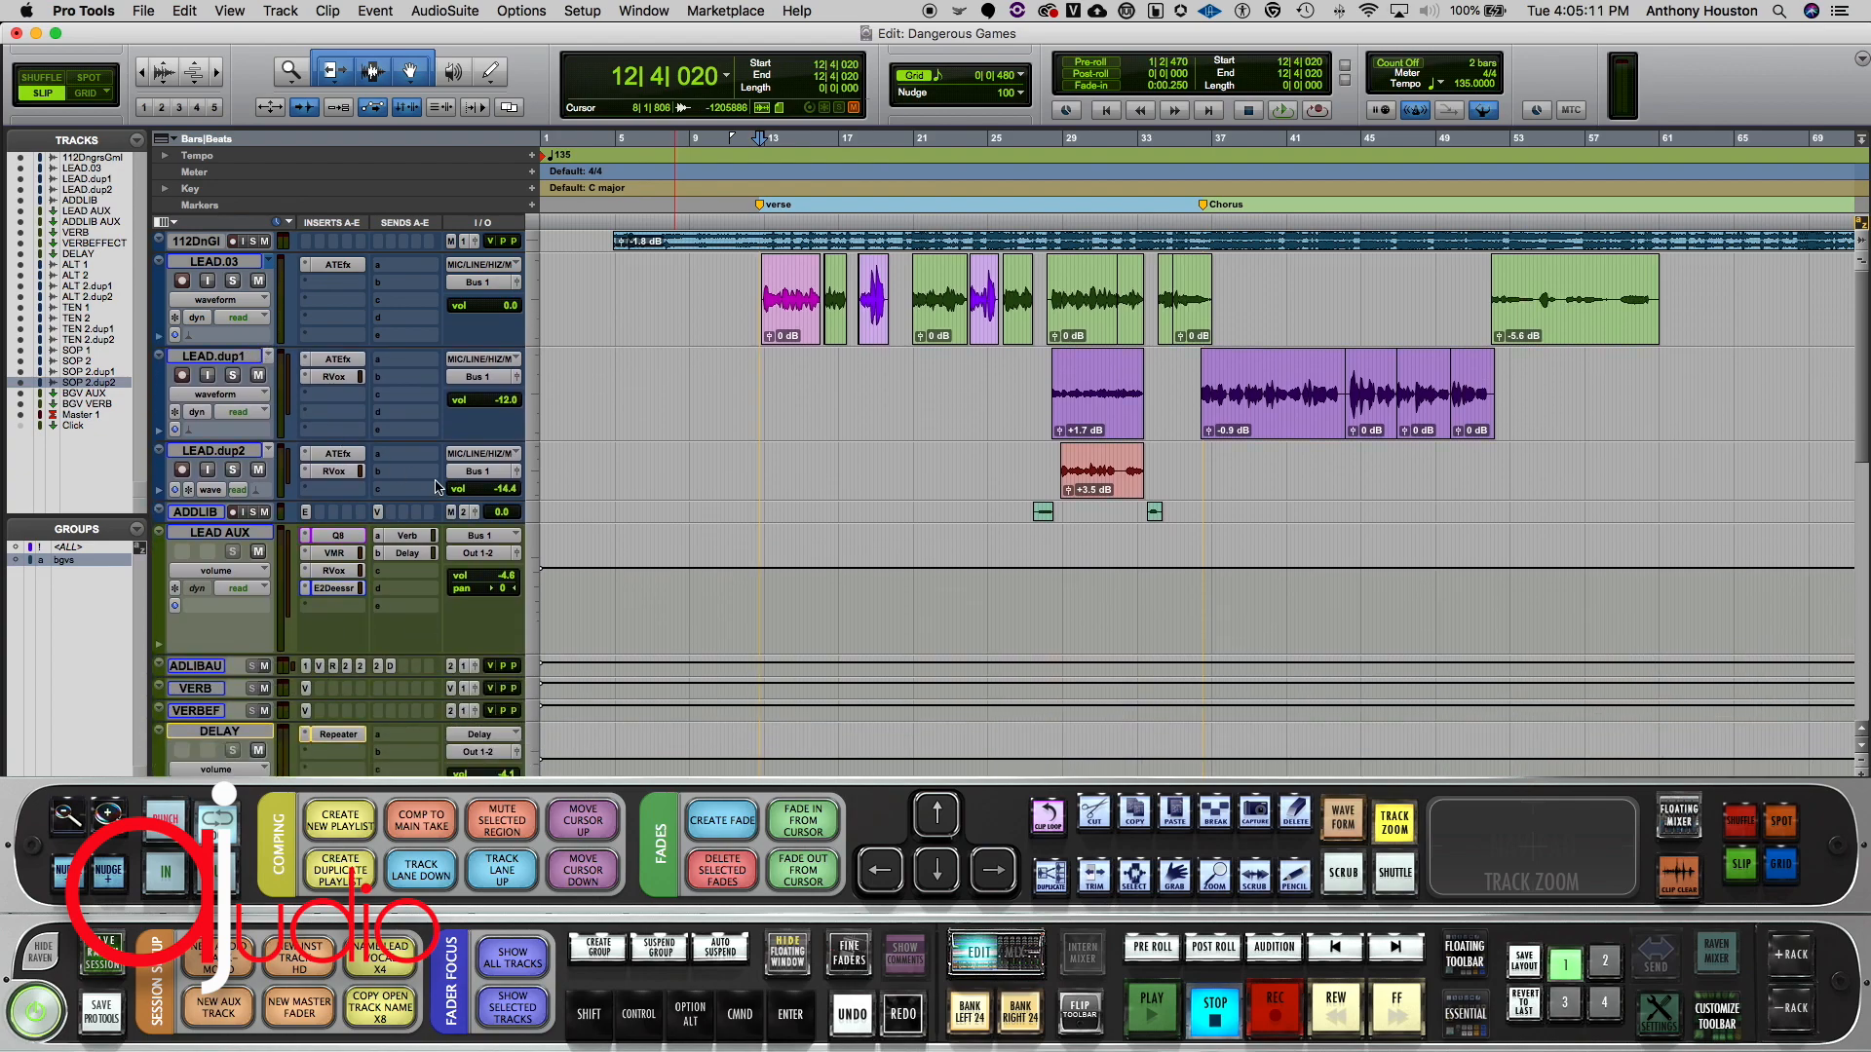
Step: Zoom out the timeline and reduce all tracks to a minimal height so the full session fits in the Edit window
key("r")
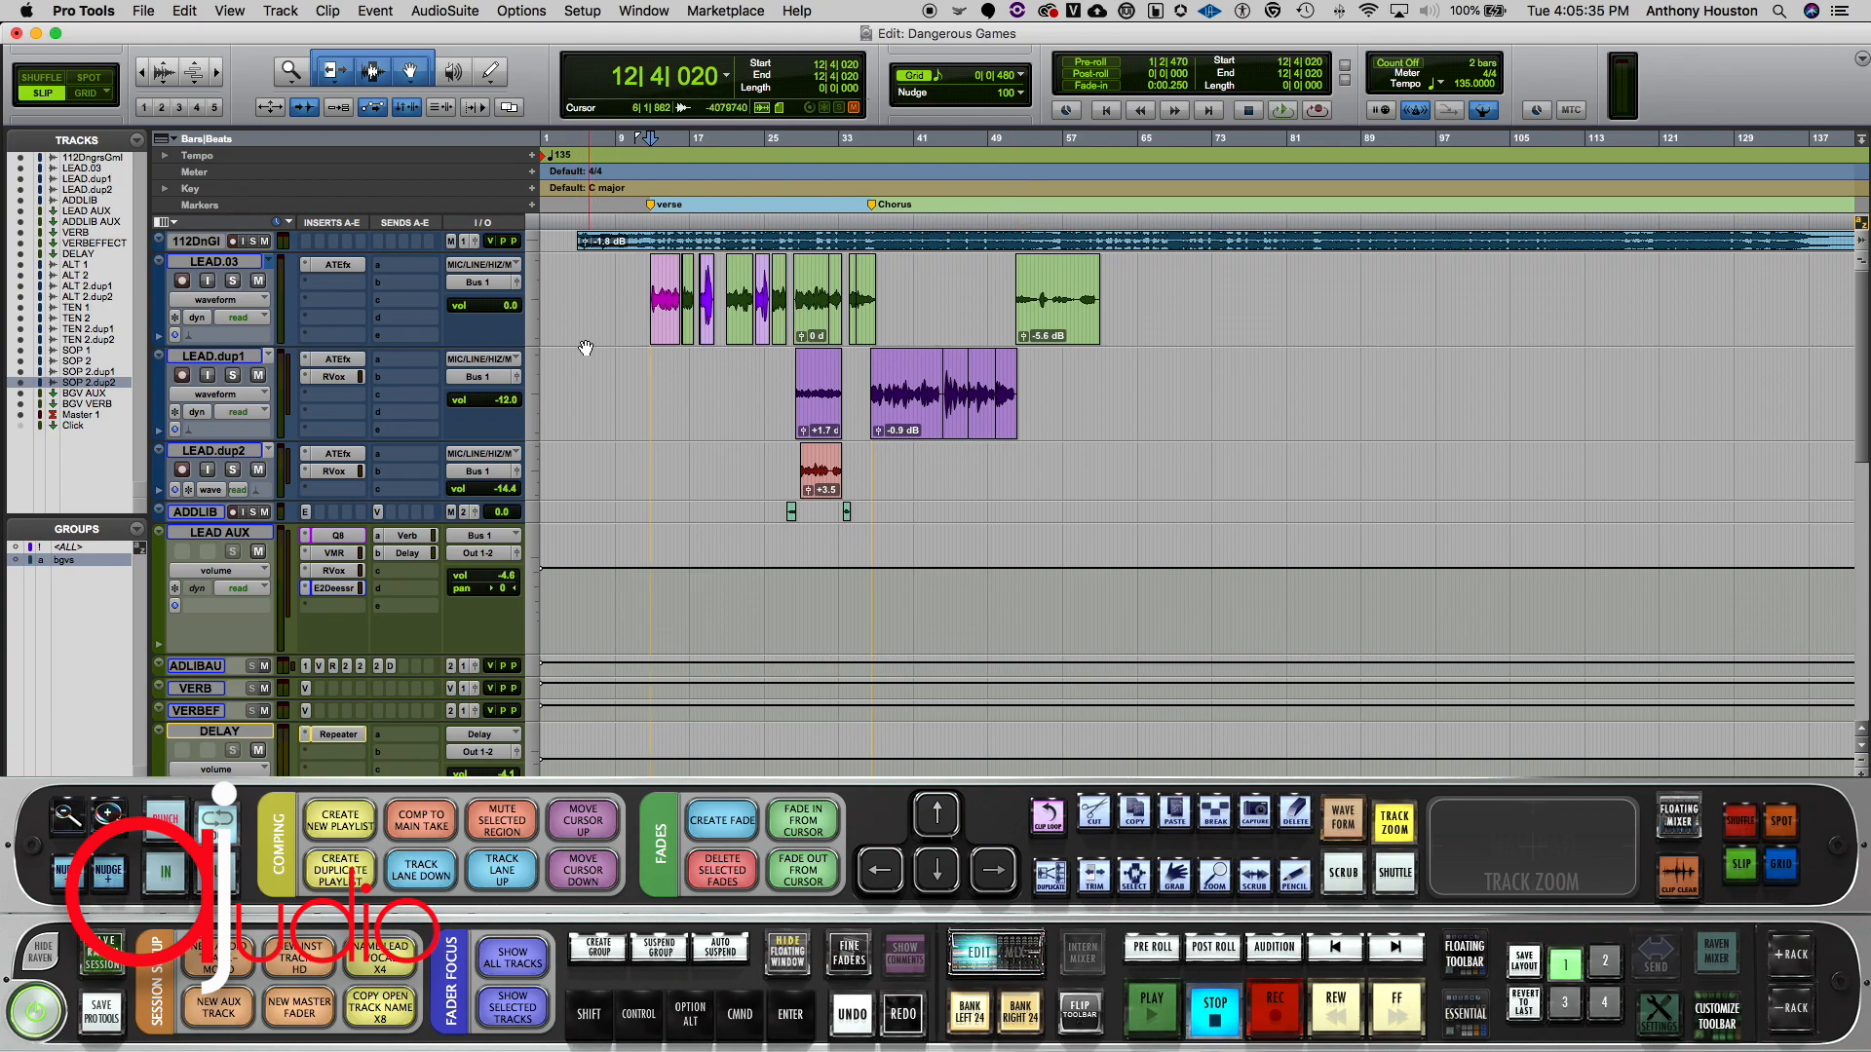
scroll(582, 346, "down", 10)
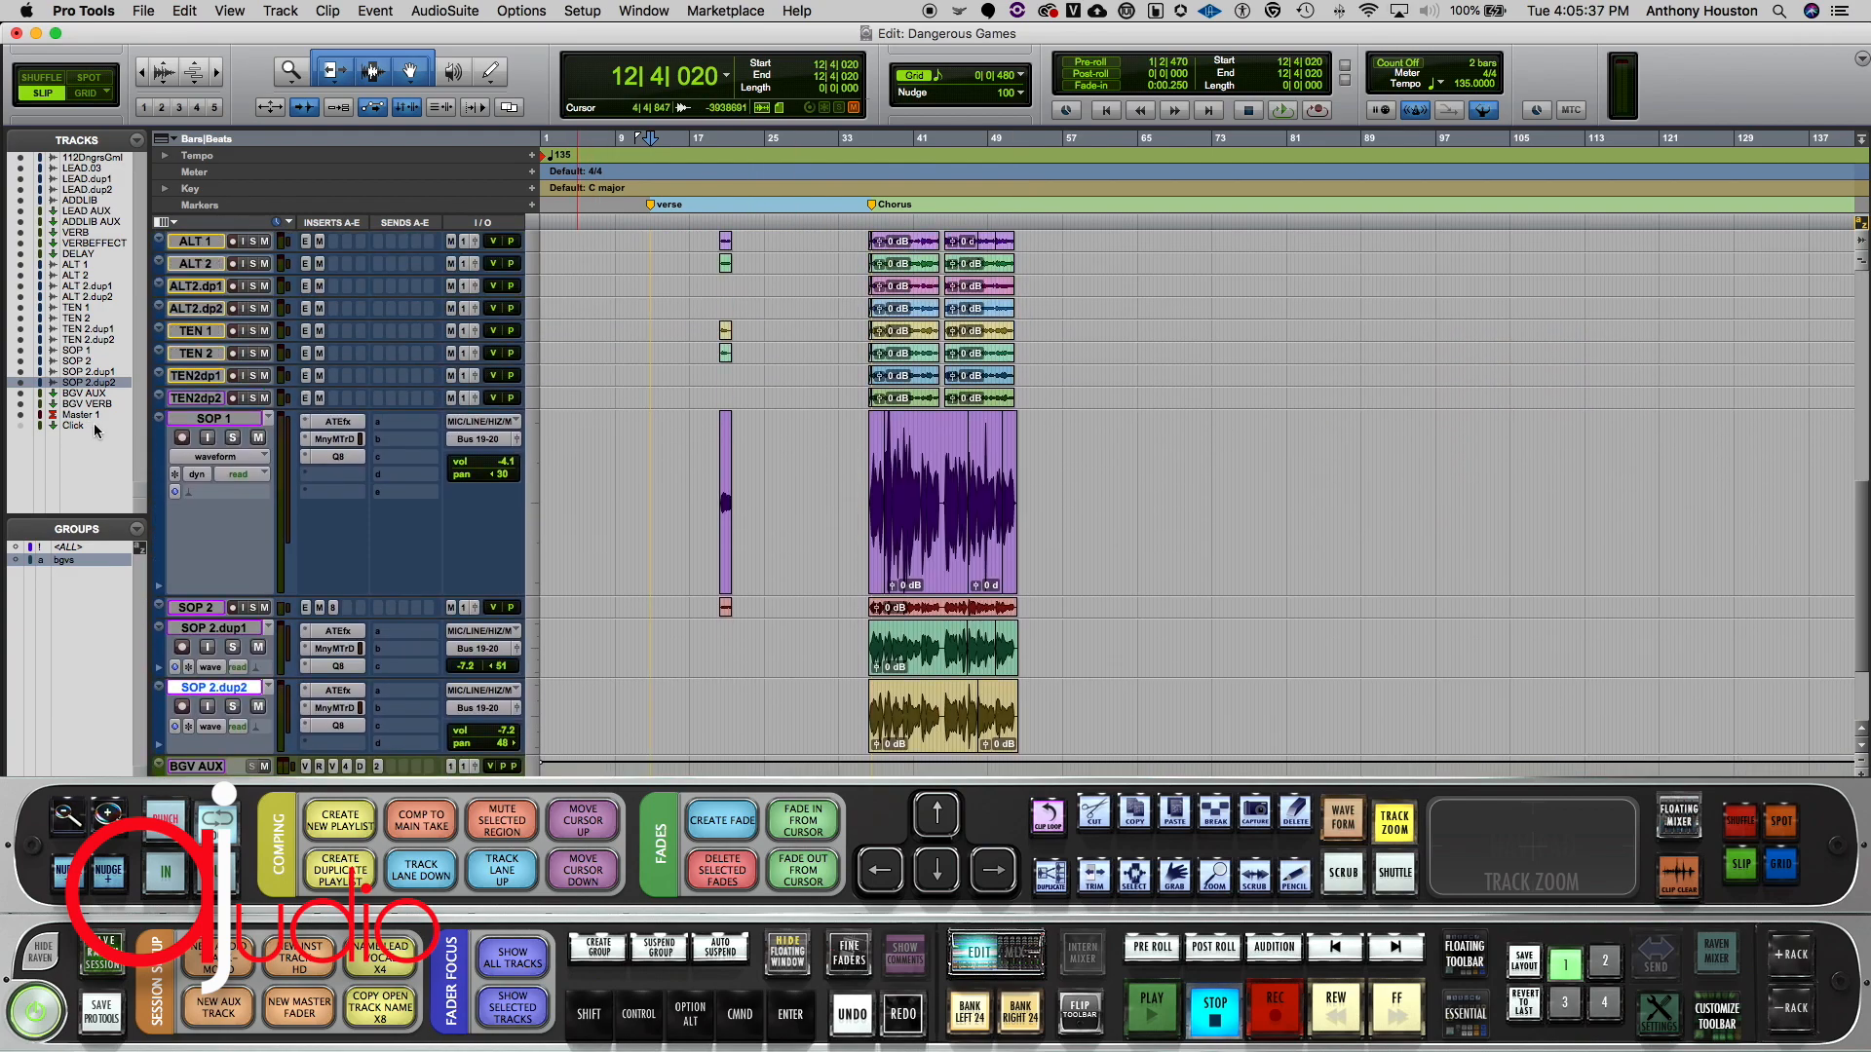
left_click_drag(207, 410, 229, 347, "alt")
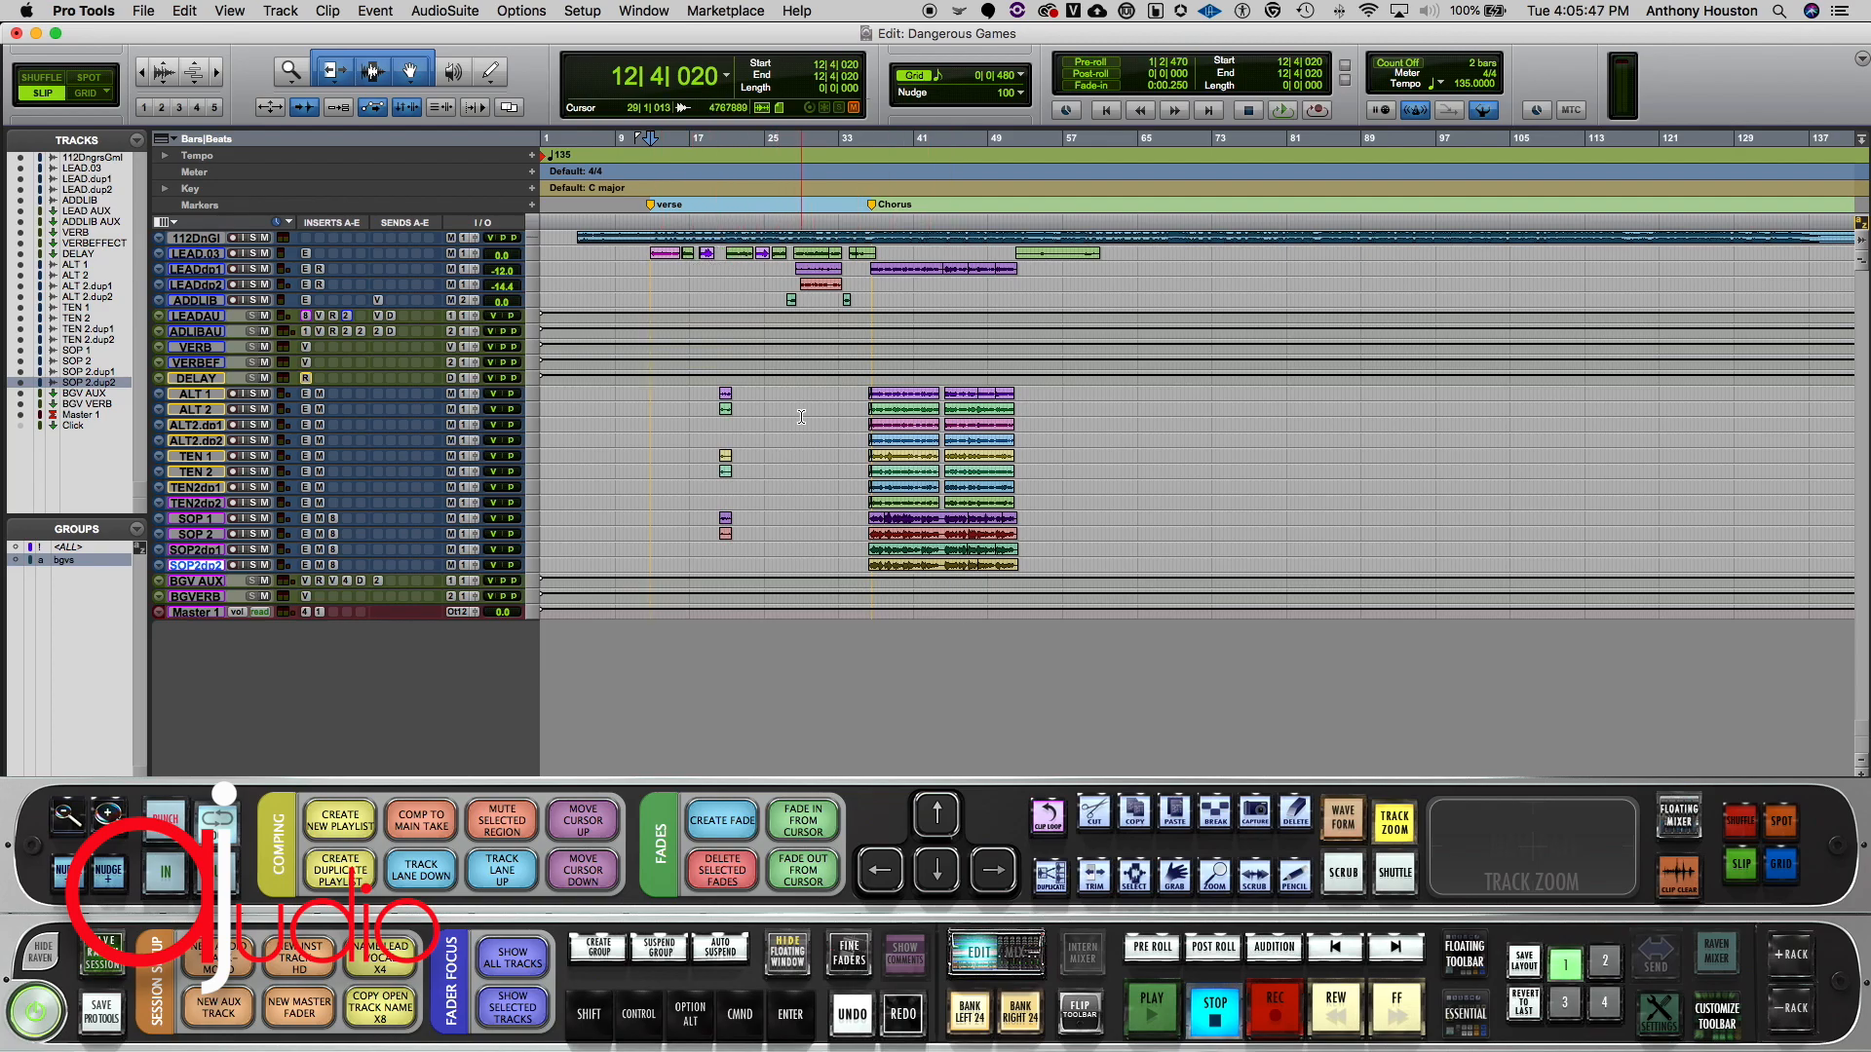
Step: Review the background vocals by placing the cursor after the chorus clips and selecting the TEN 2.dup2 and TEN 2 tracks
left_click_drag(858, 395, 1021, 409)
left_click(1022, 410)
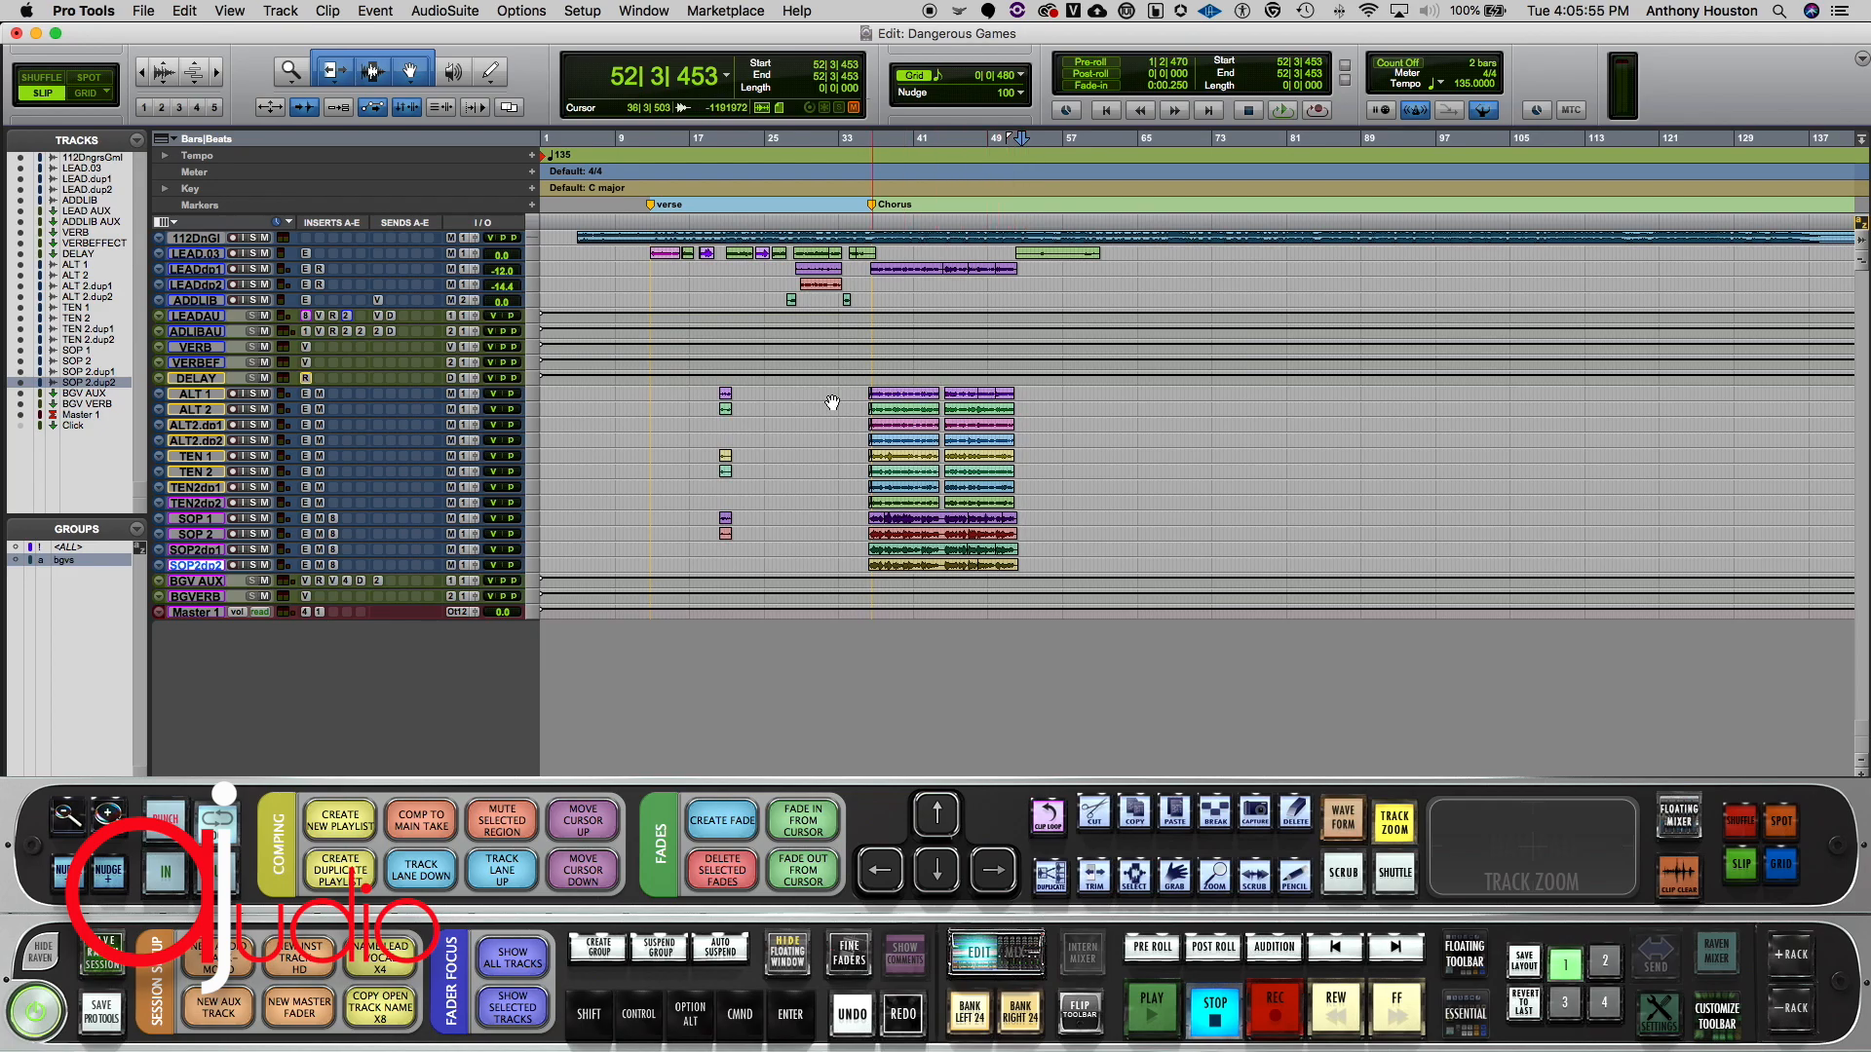
left_click(192, 506)
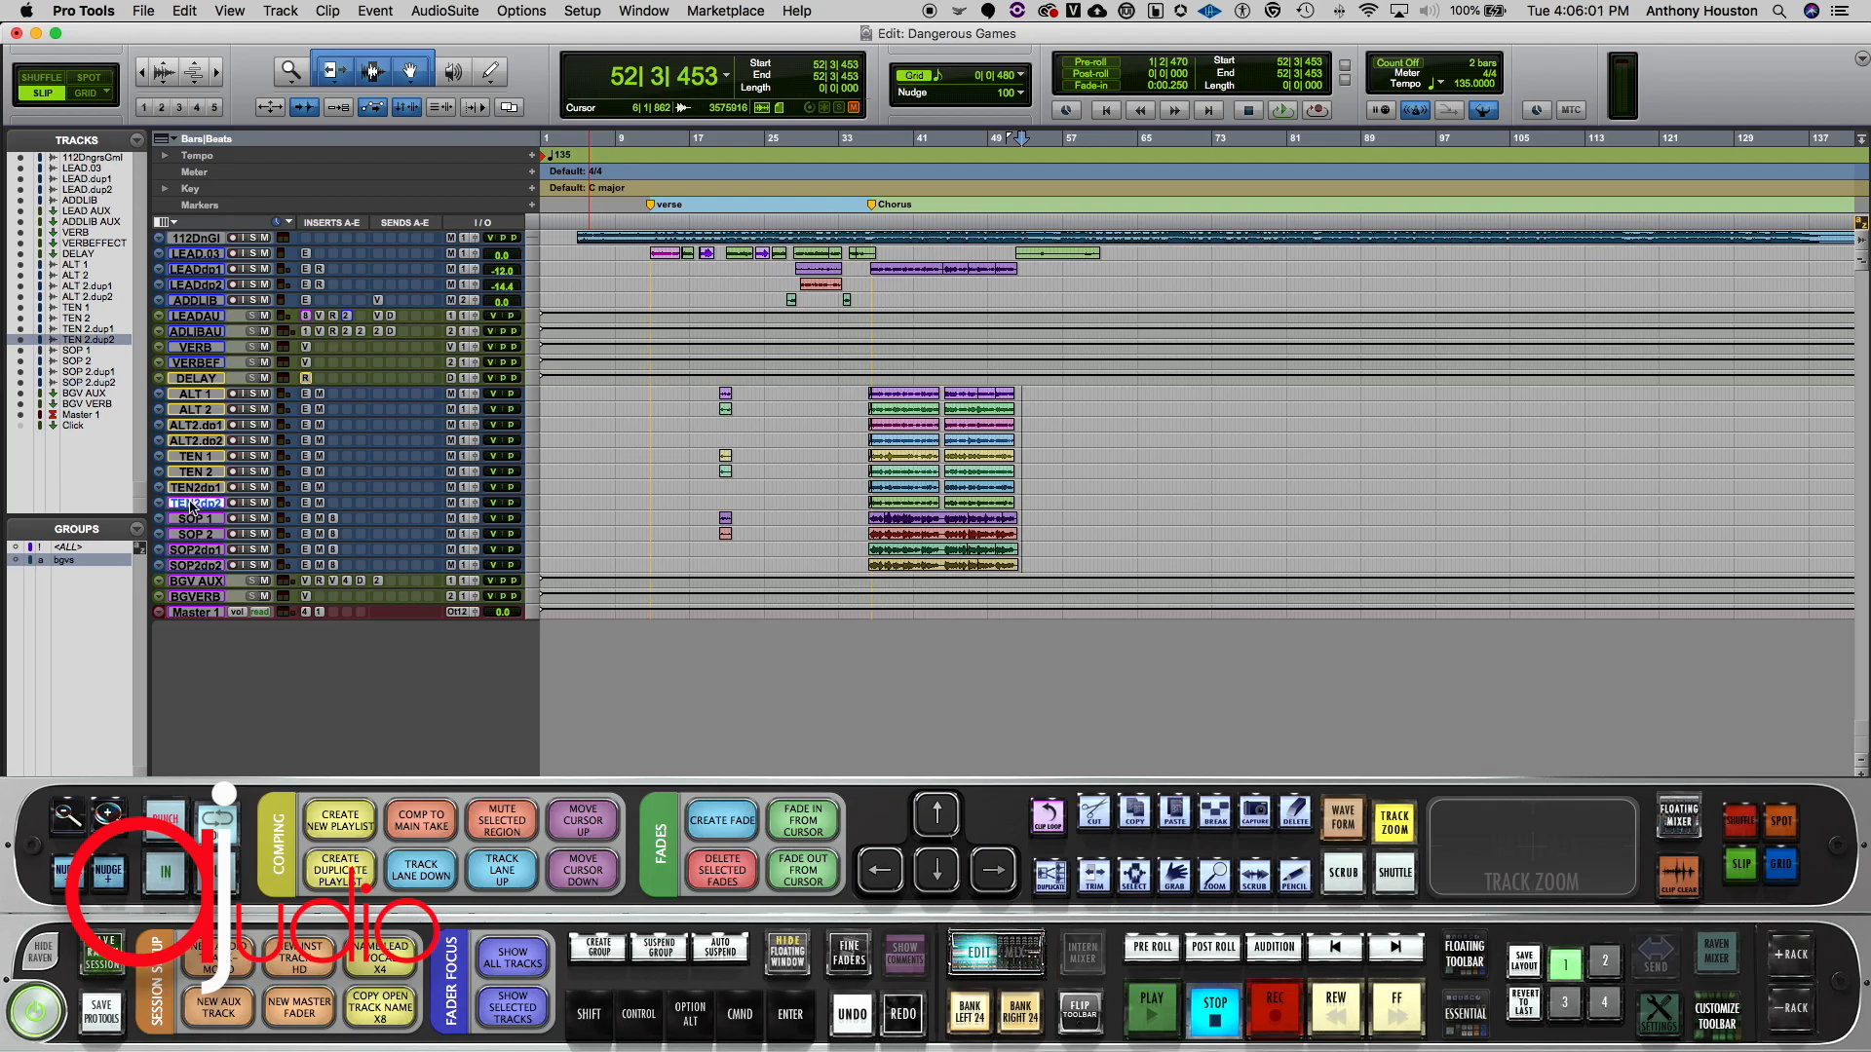
left_click(195, 472)
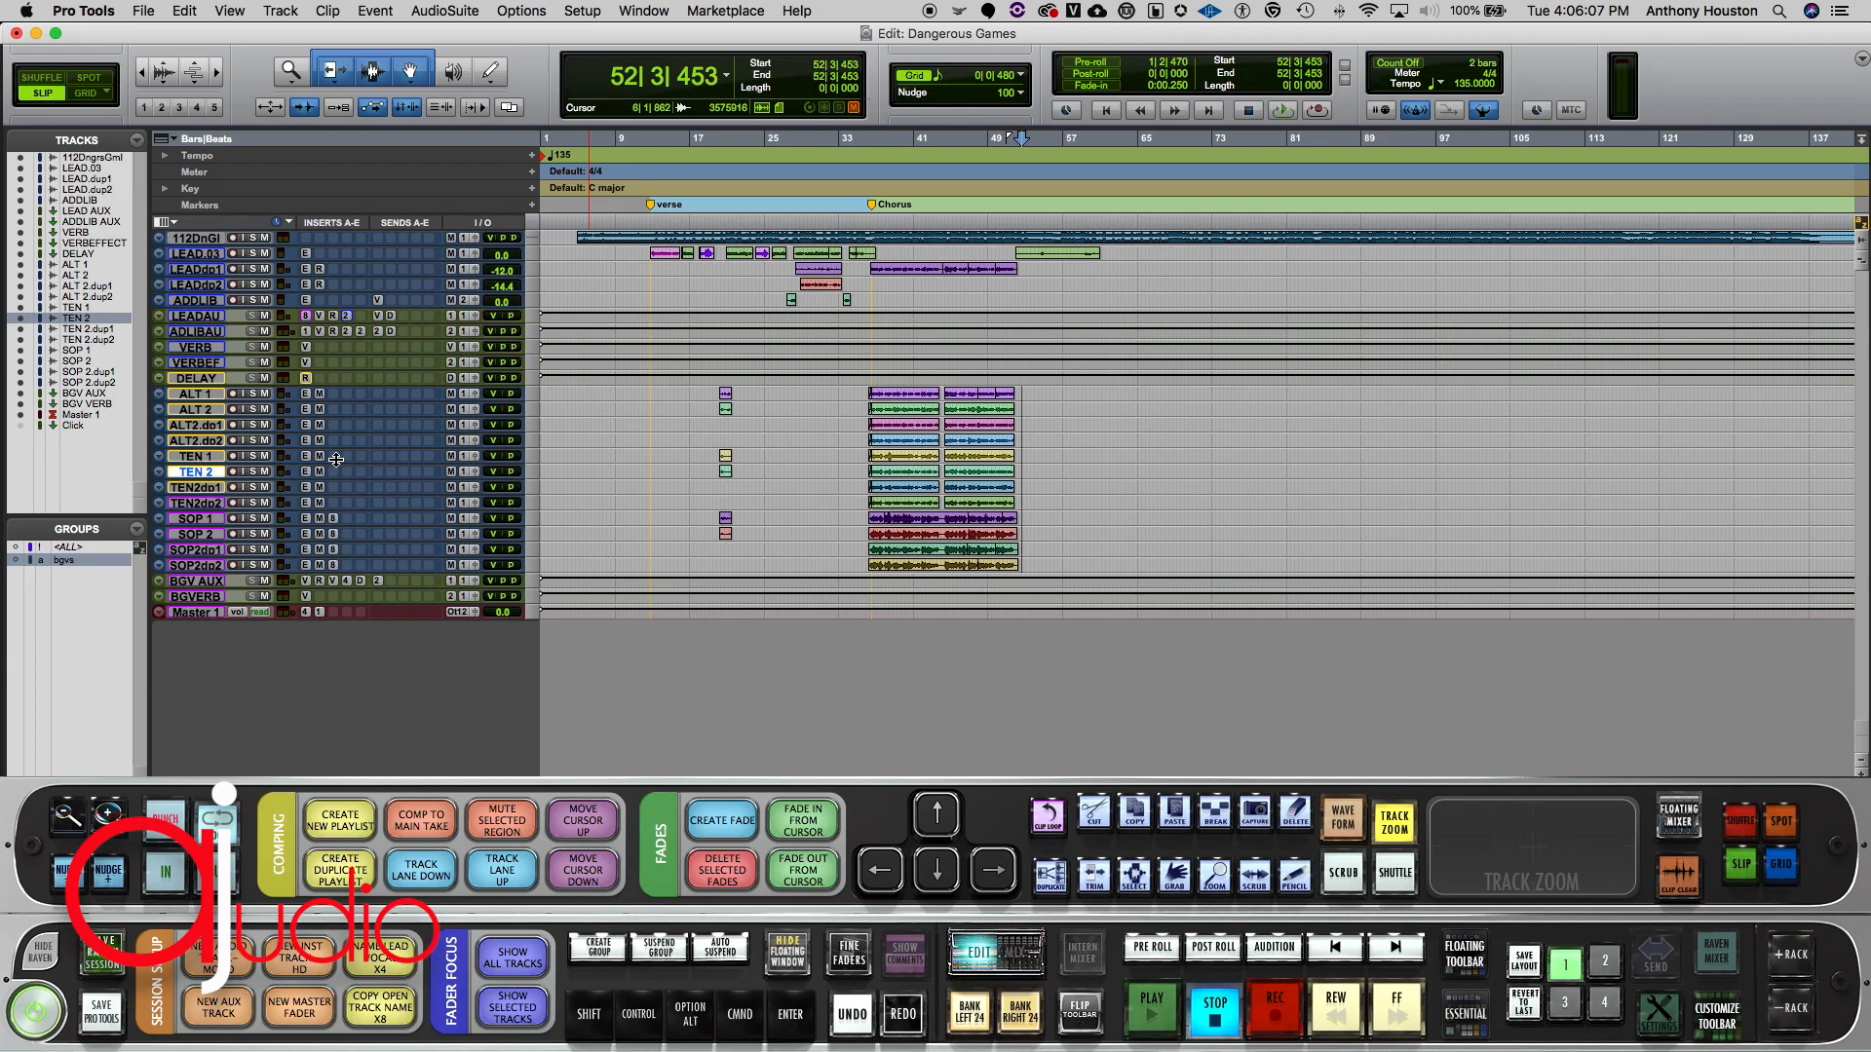
Step: Select the instrumental clip on the beat track and play the session from its start
left_click(611, 244)
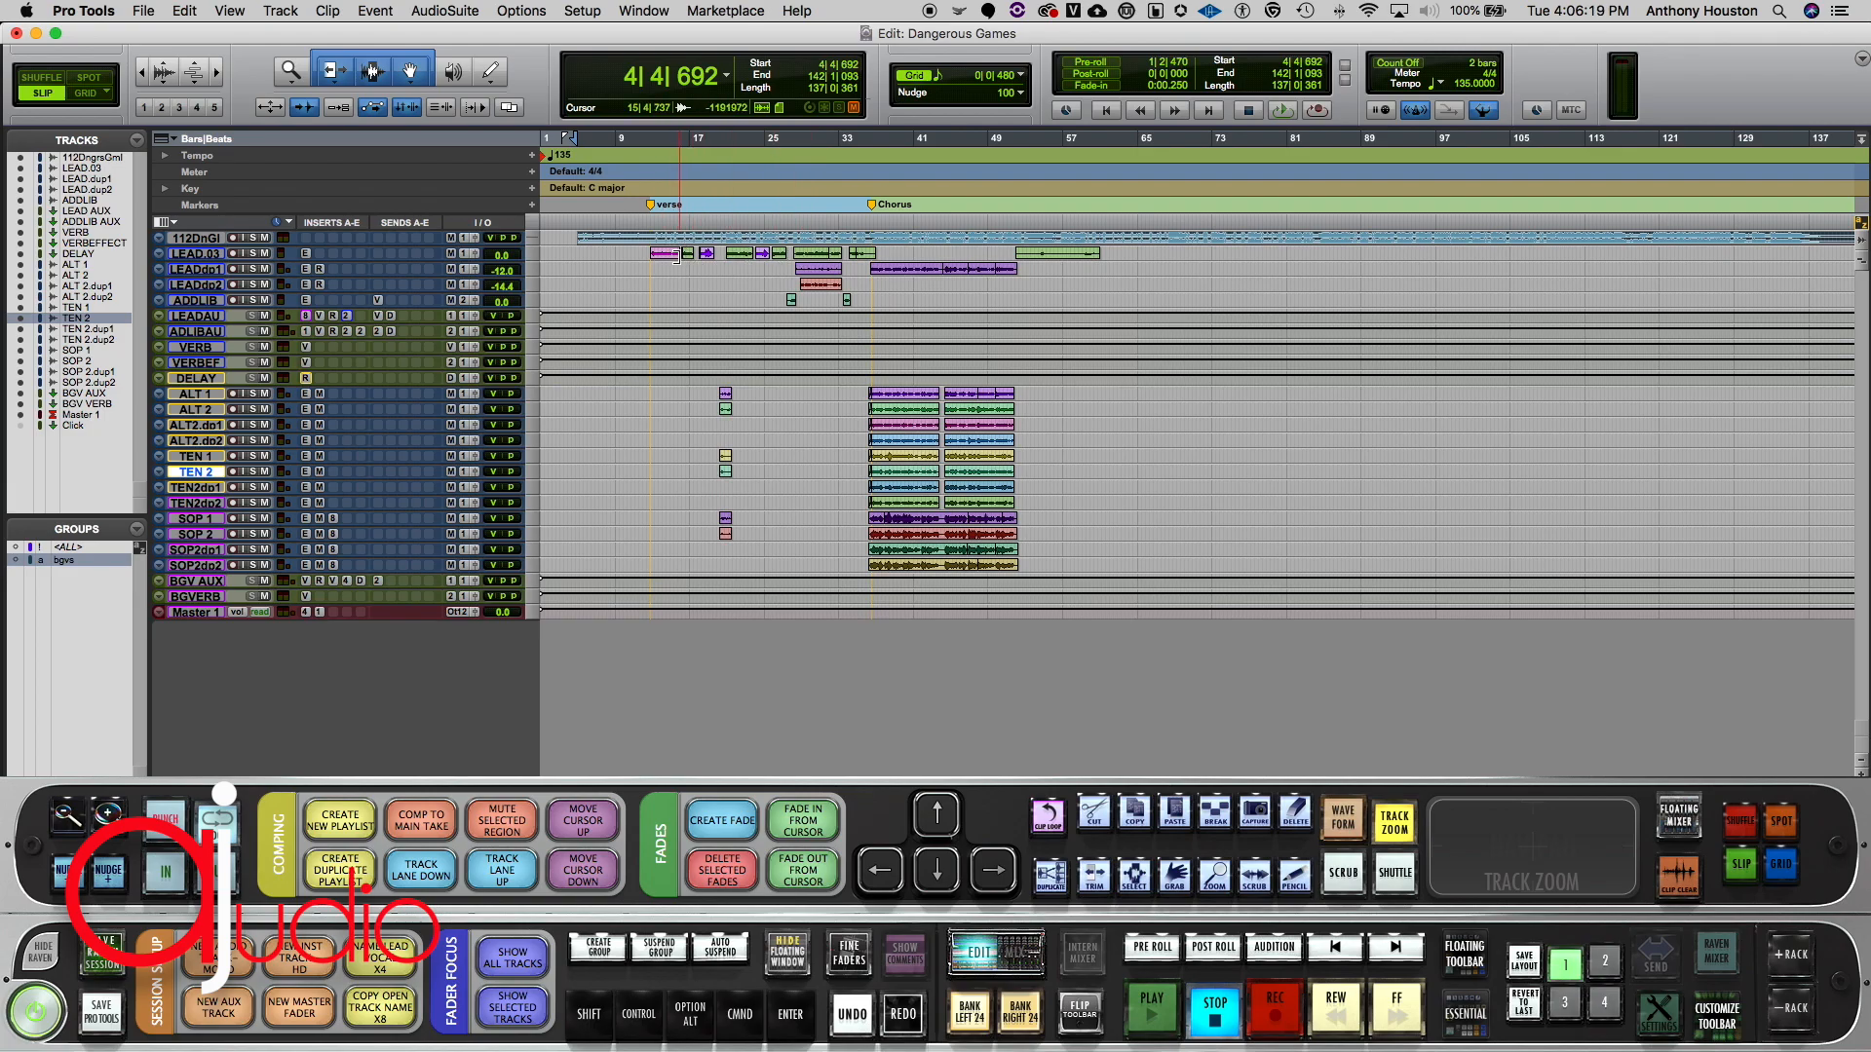
key("space")
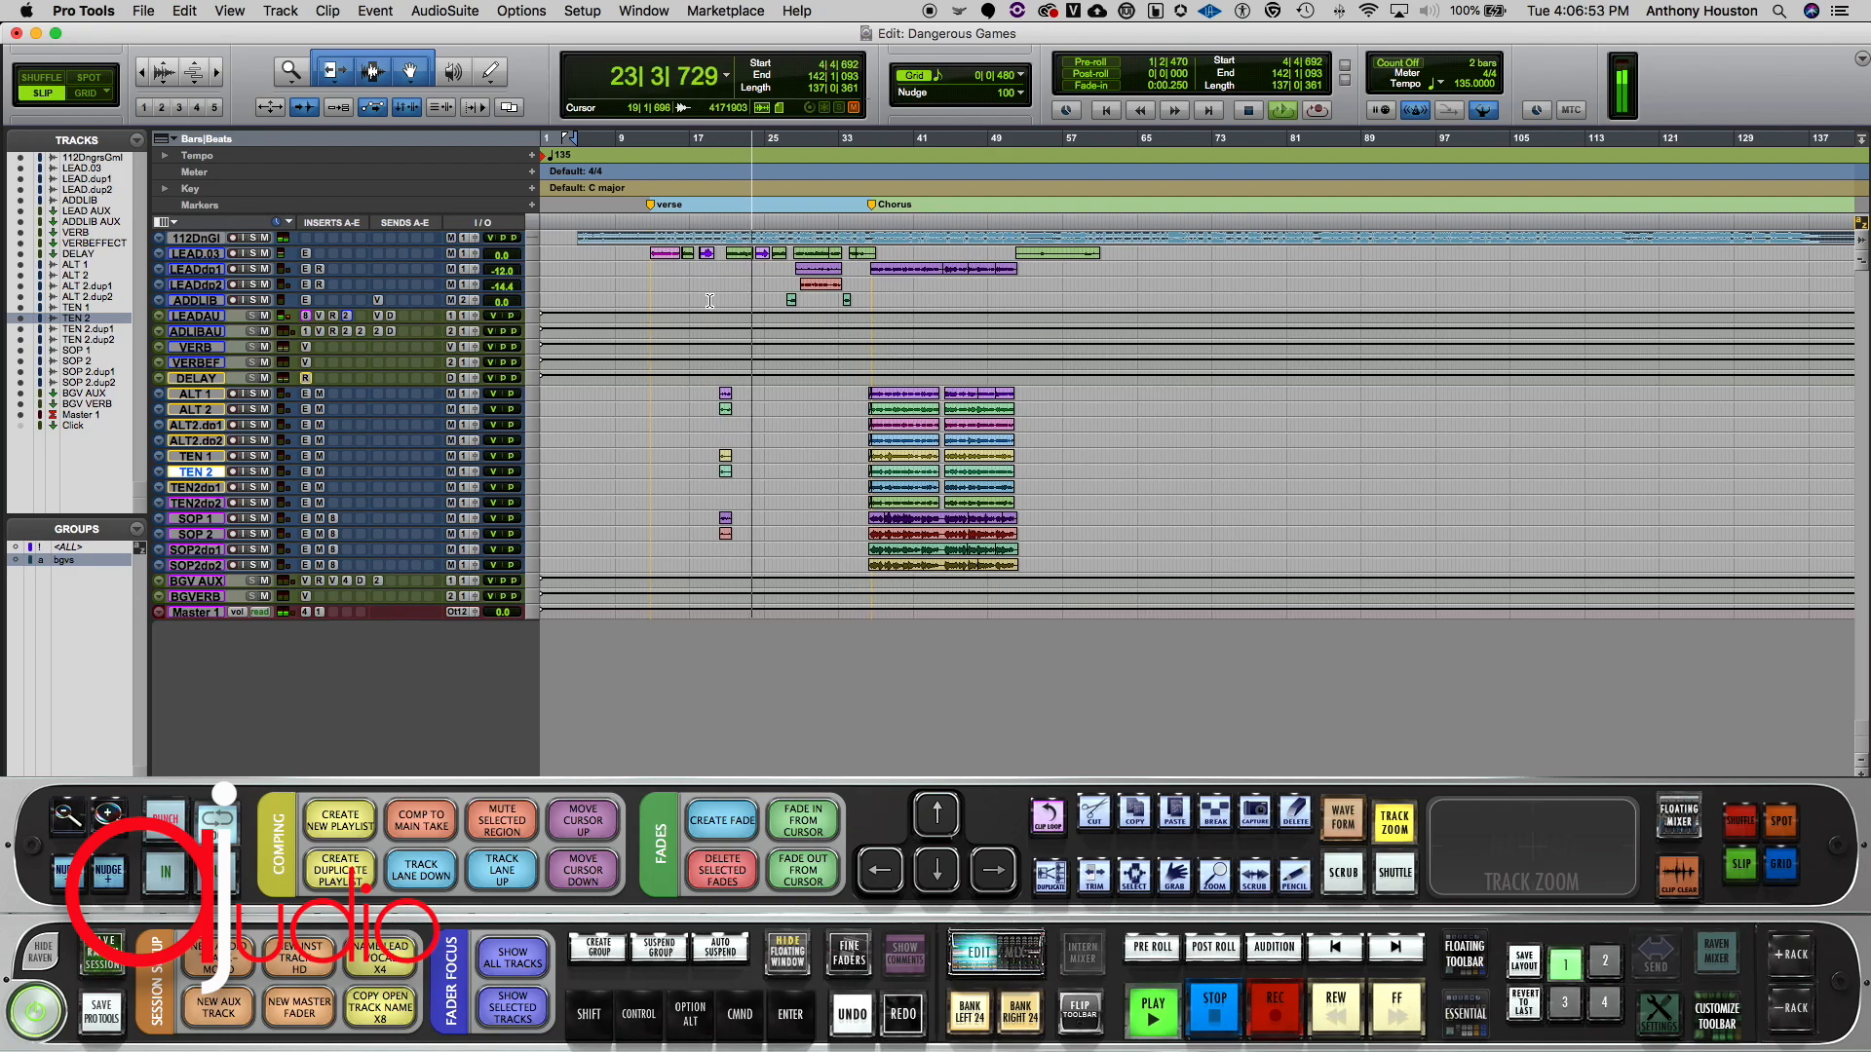
Step: Enlarge the LEAD.03 and LEAD AUX tracks during playback until their inserts and sends show, and stop playback
left_click_drag(277, 261, 277, 371)
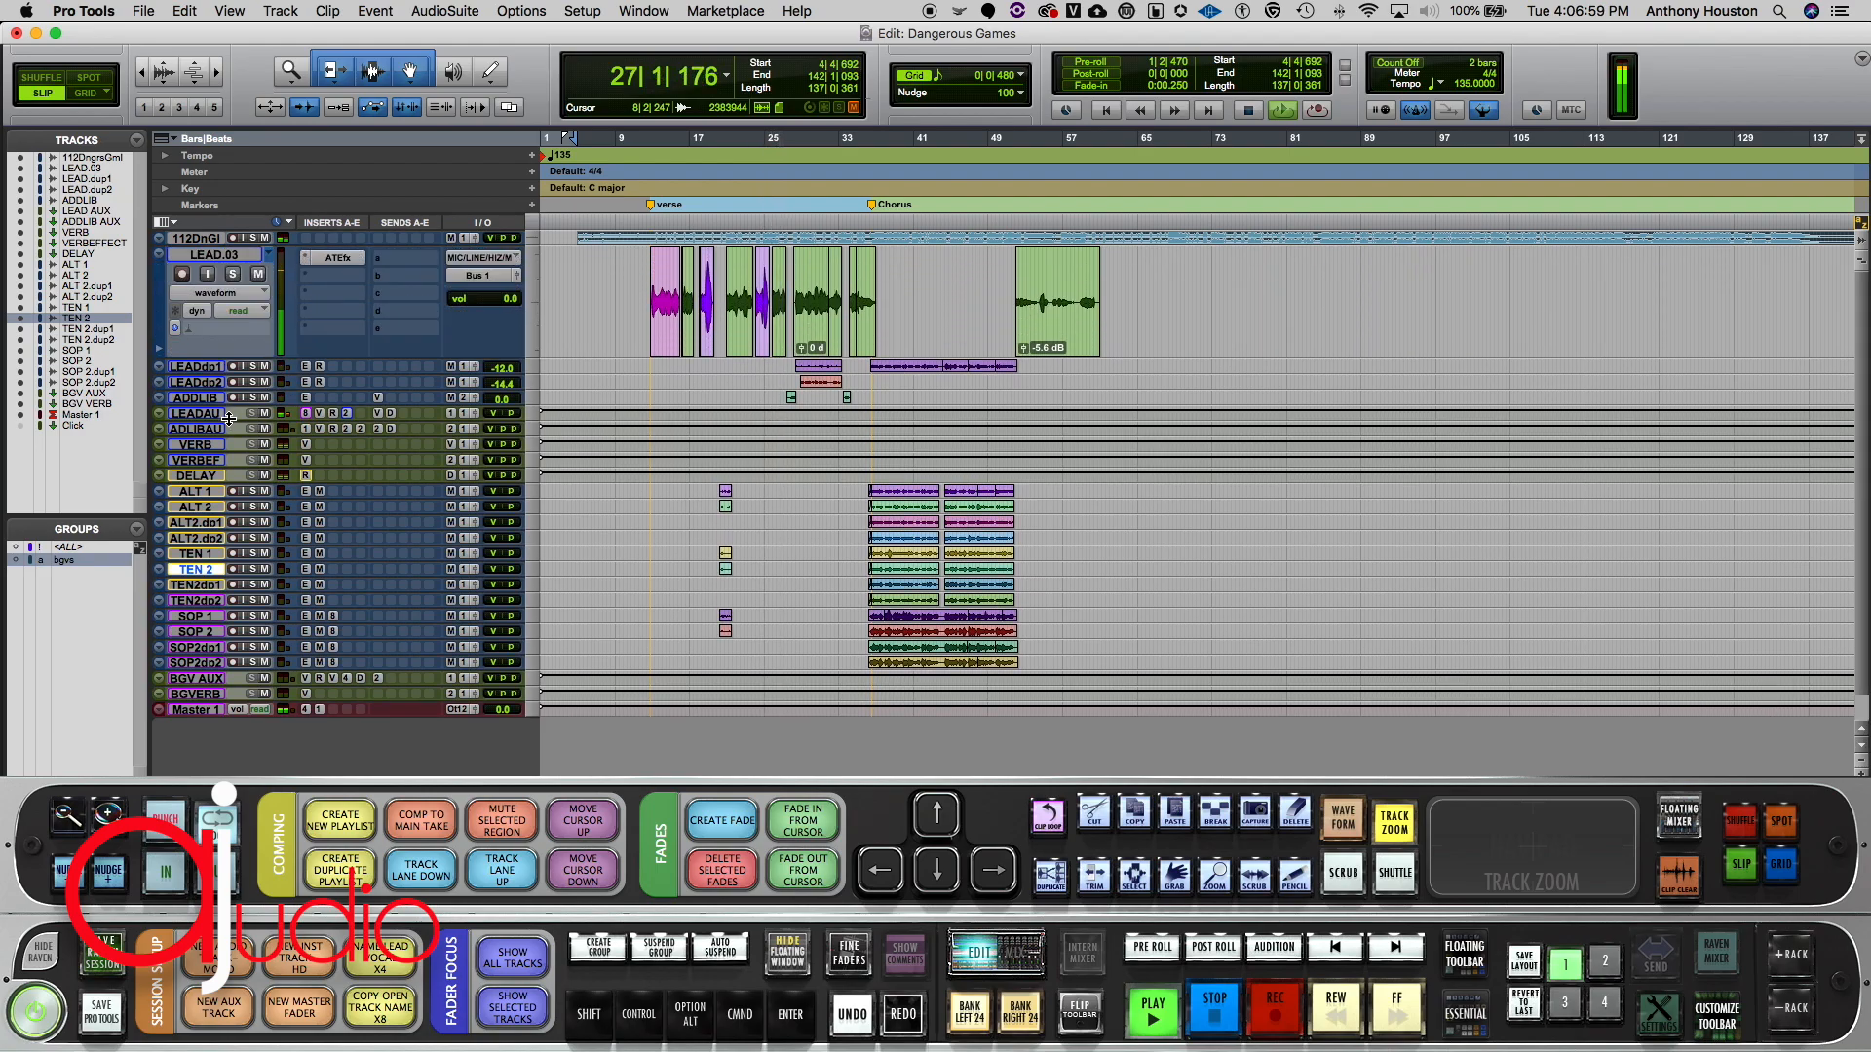
left_click_drag(229, 420, 213, 524)
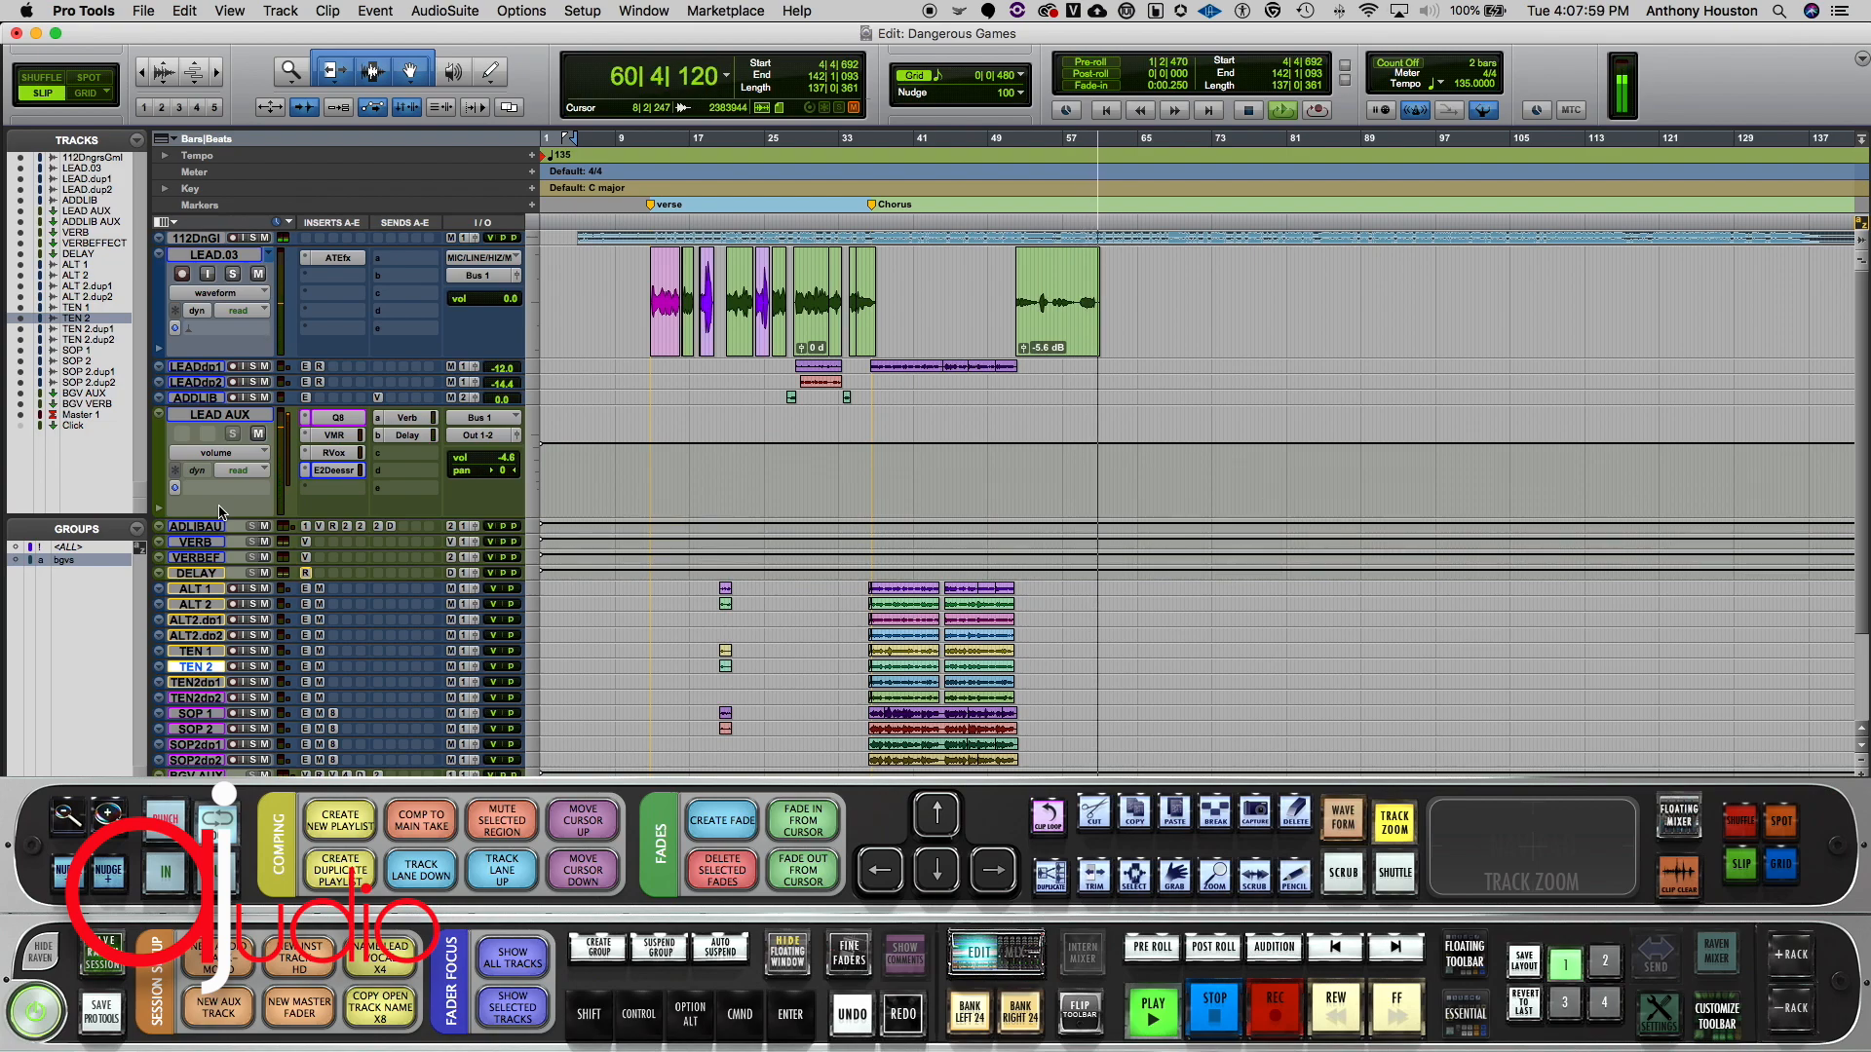
key("space")
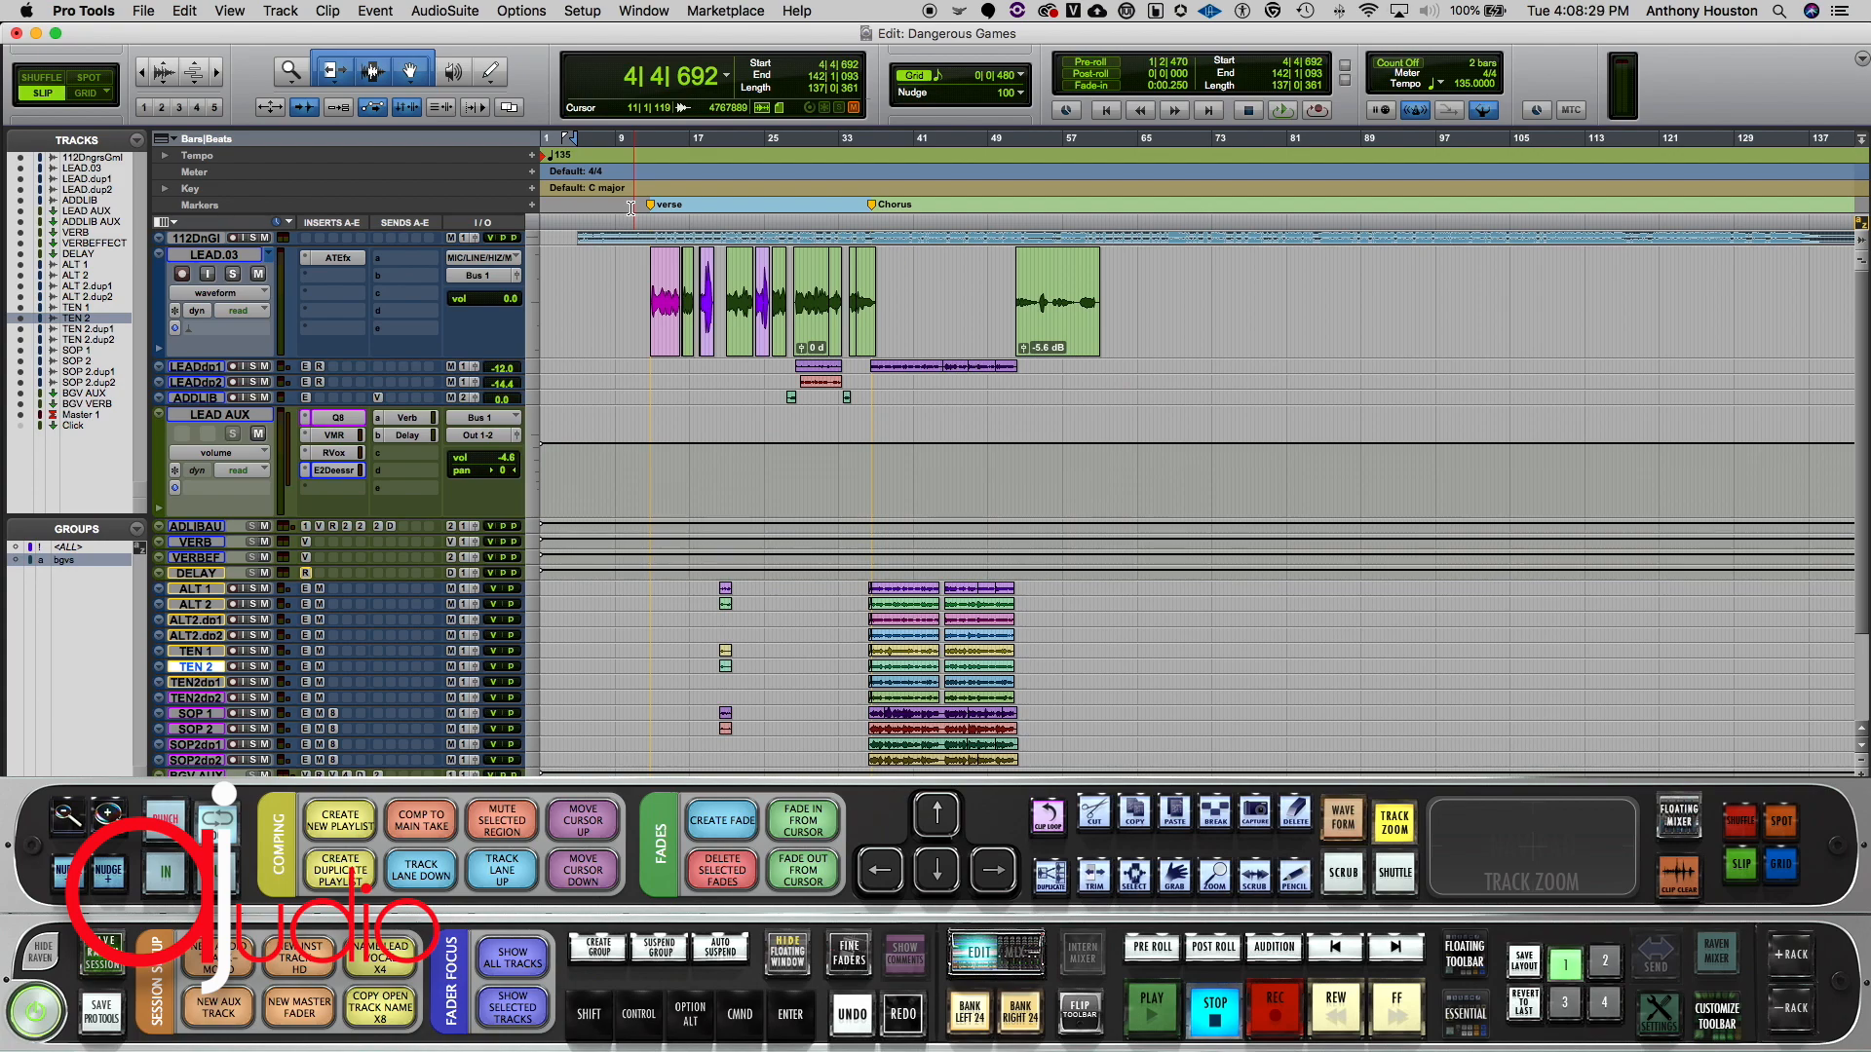
Step: Switch to the Console application to view the two analog input channels, and close its window
mouse_move(1426, 1048)
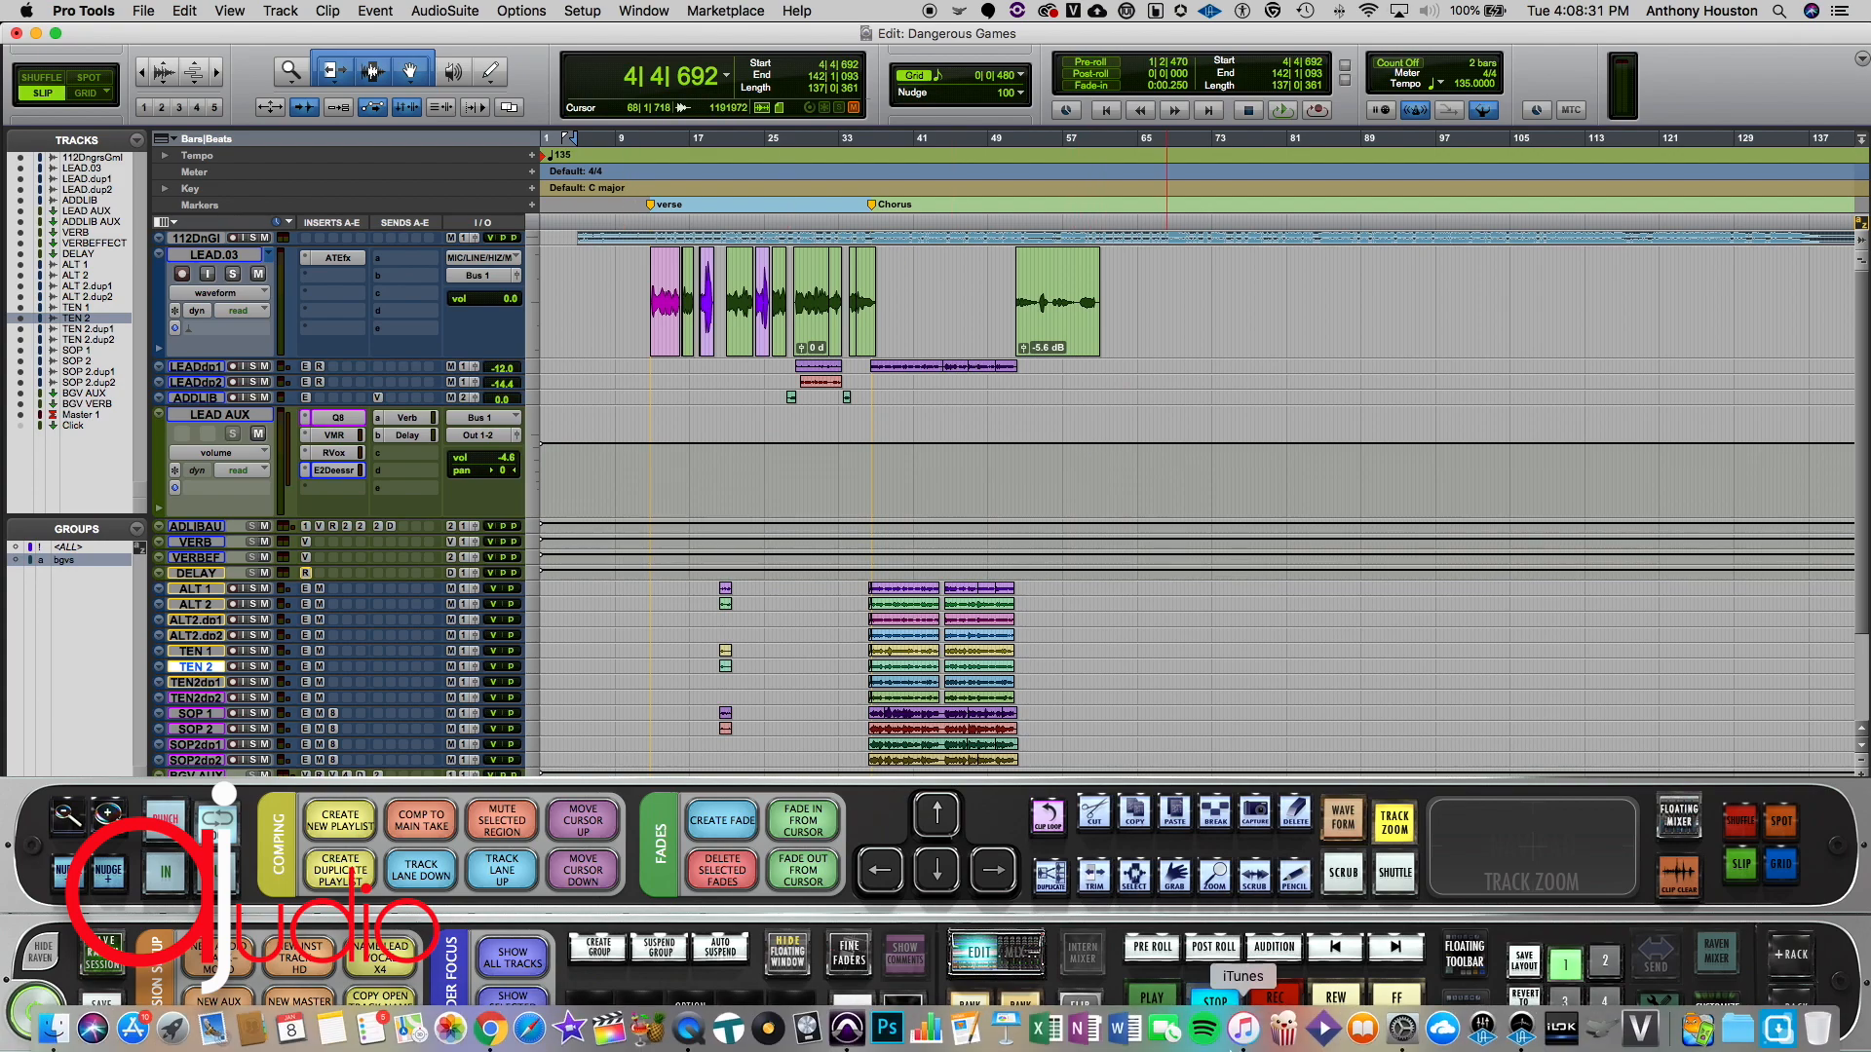
left_click(1482, 1028)
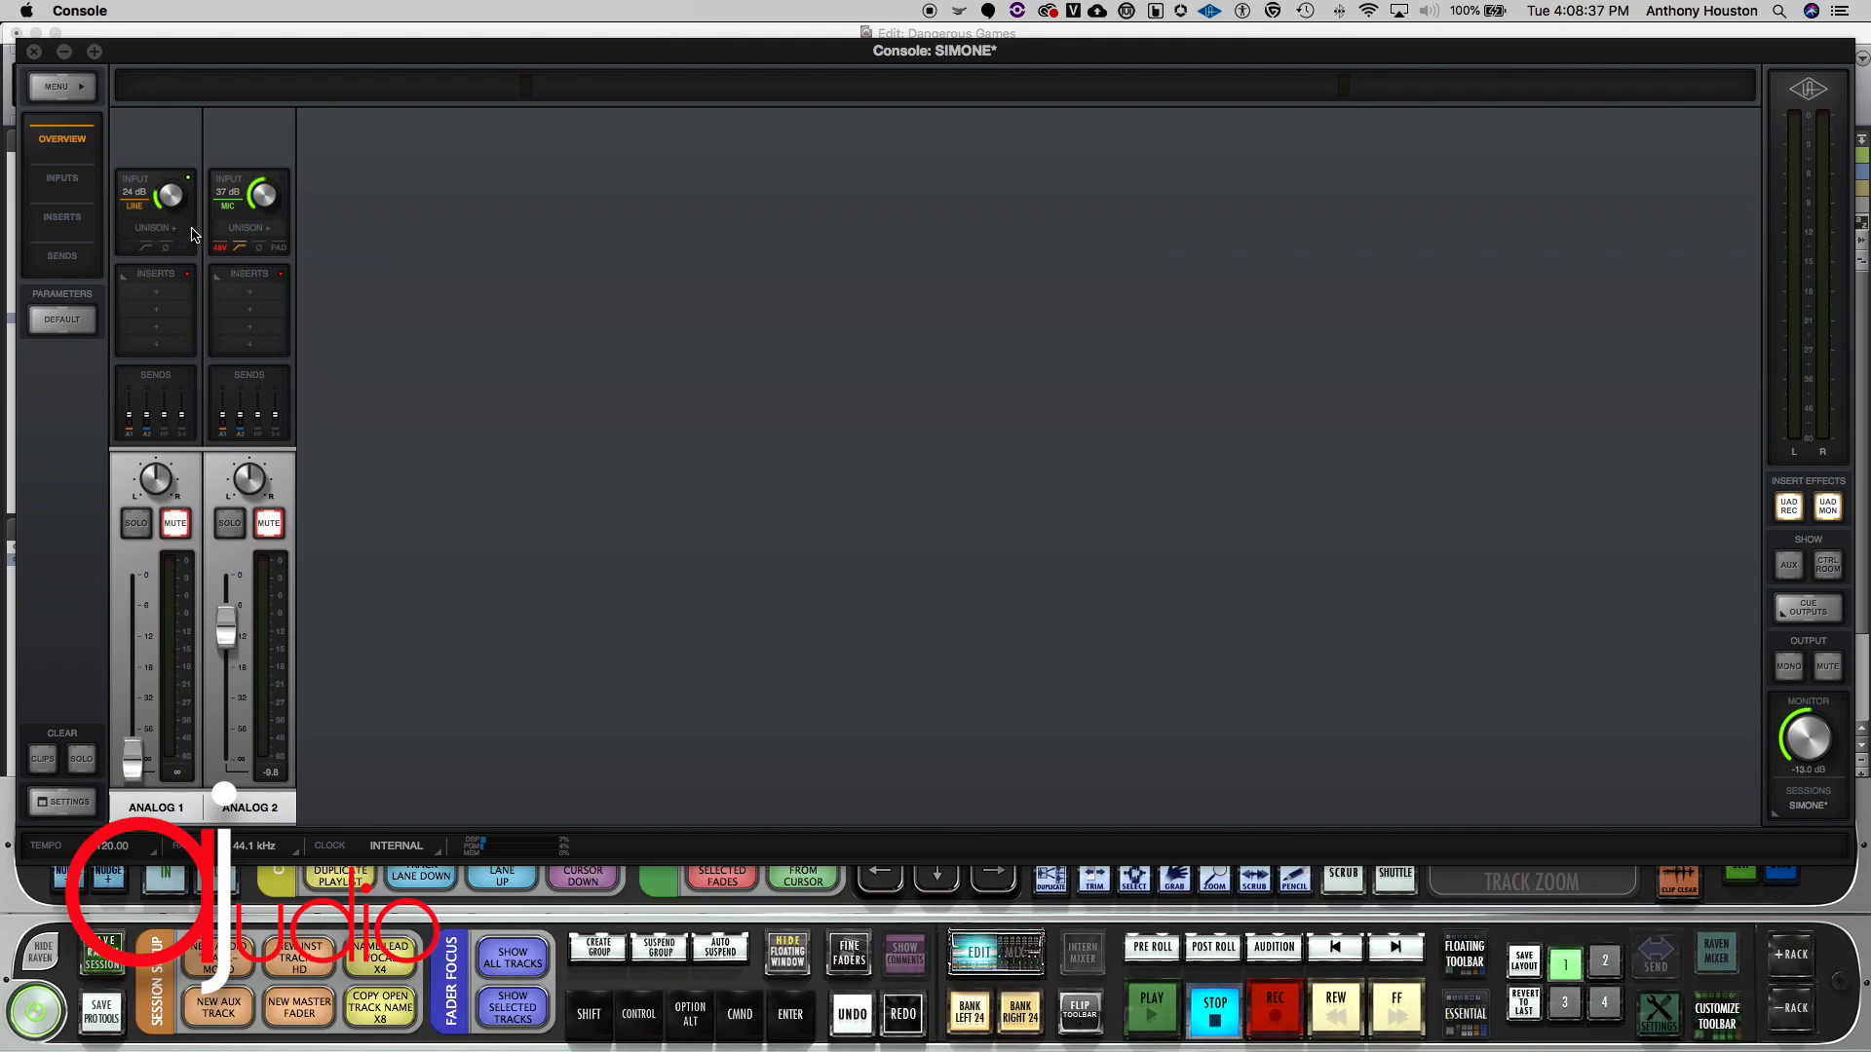
left_click(36, 54)
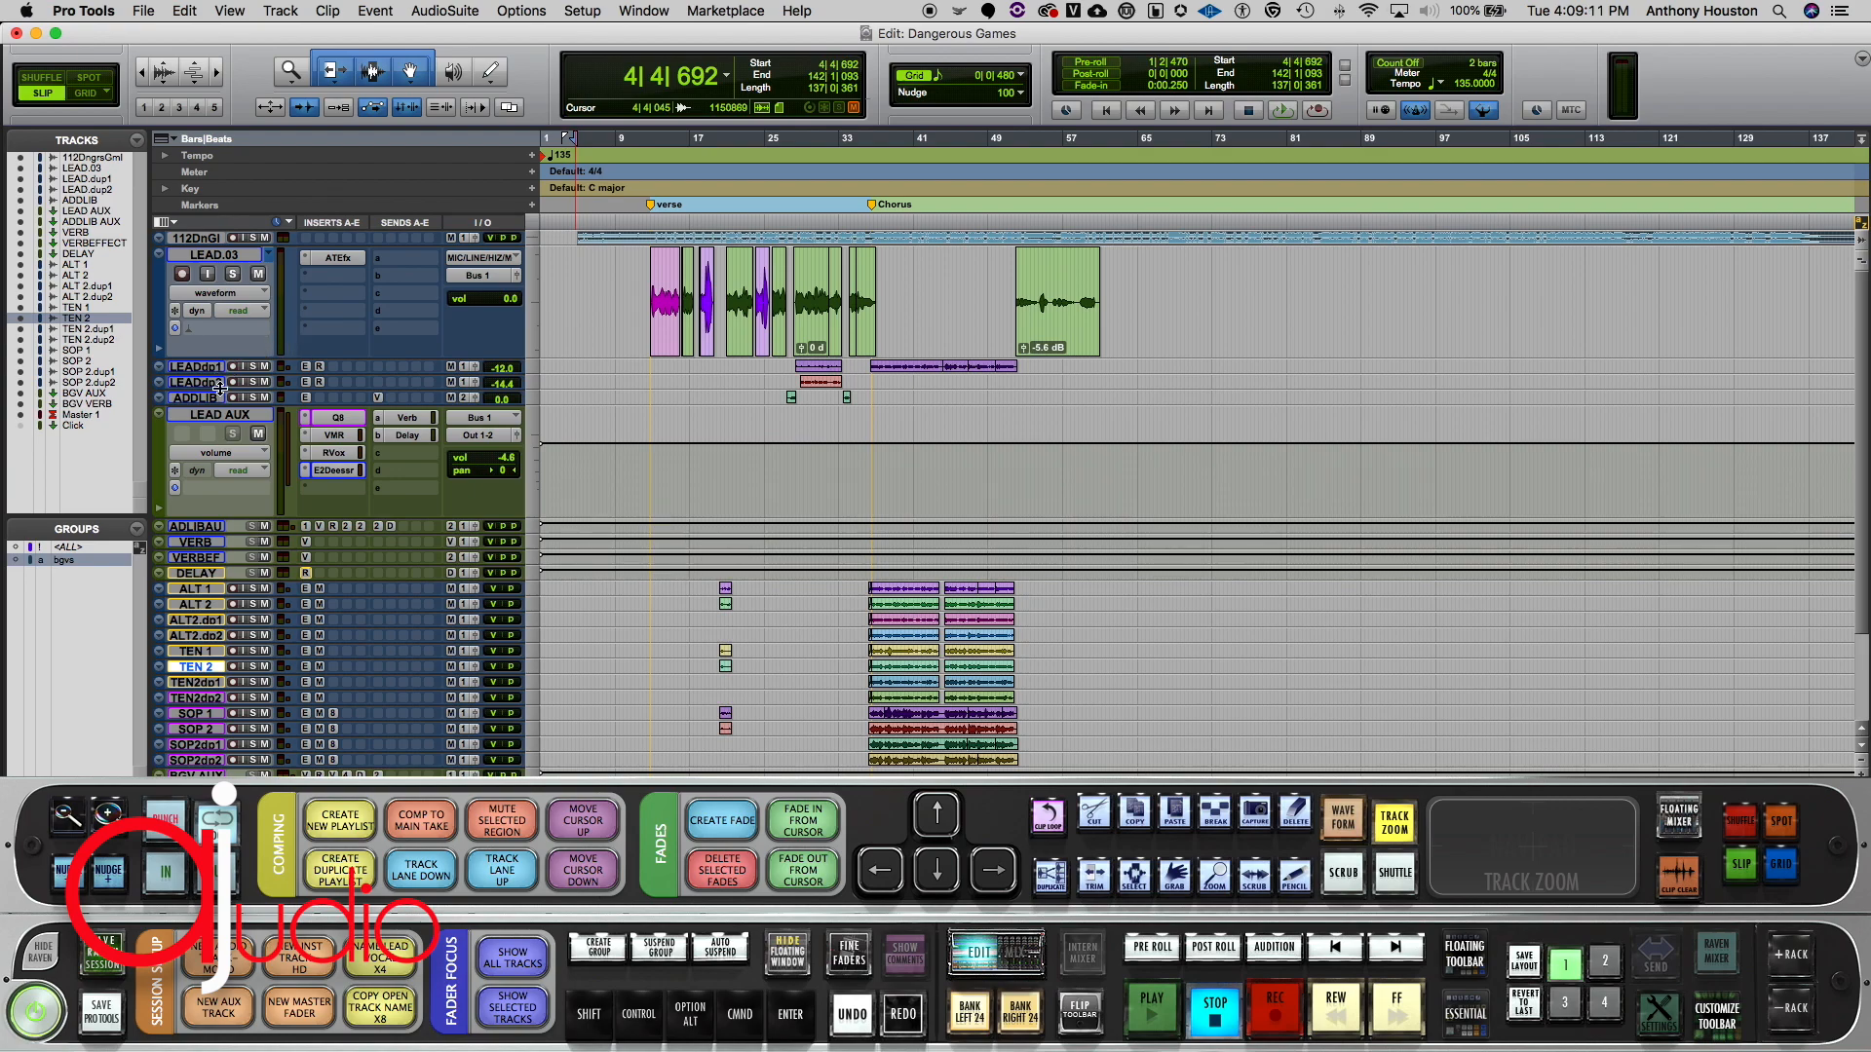
Step: Make the LEAD.03 track taller and zoom in on the timeline around the verse clips
left_click_drag(225, 356, 234, 437)
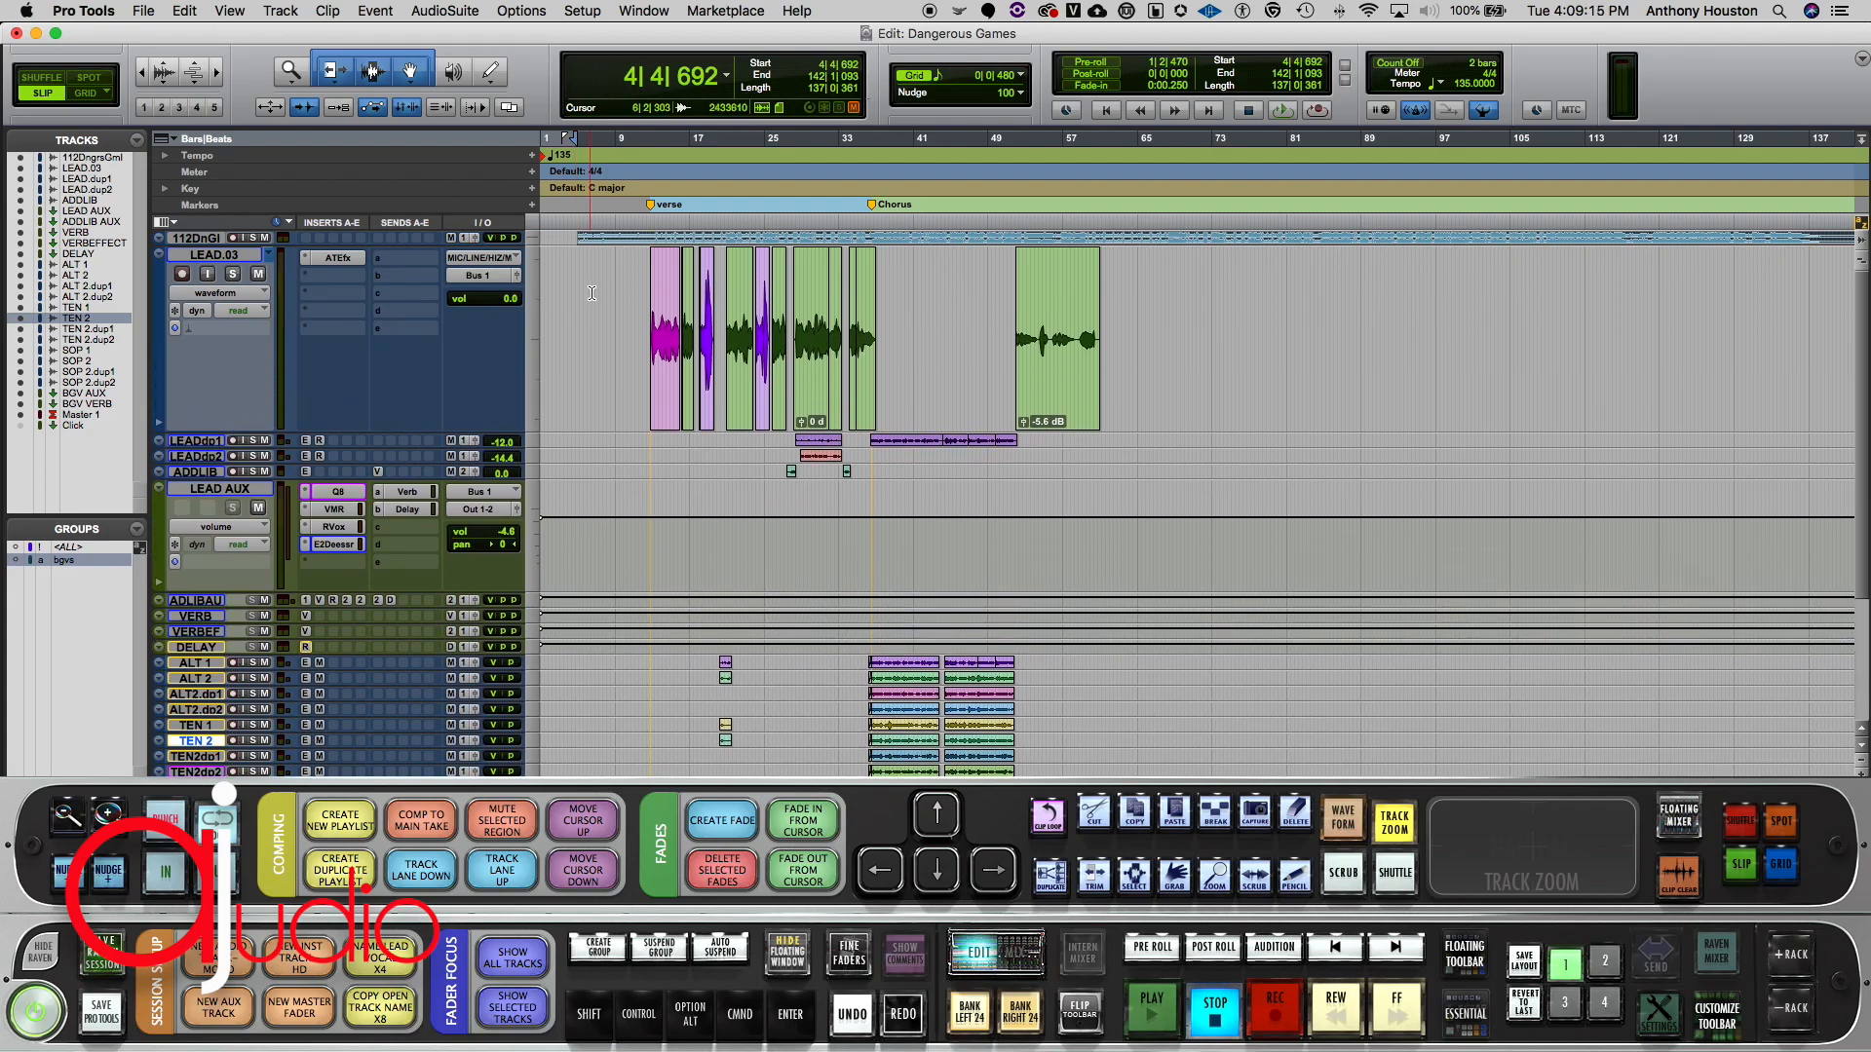
left_click(620, 277)
key("t")
key("t")
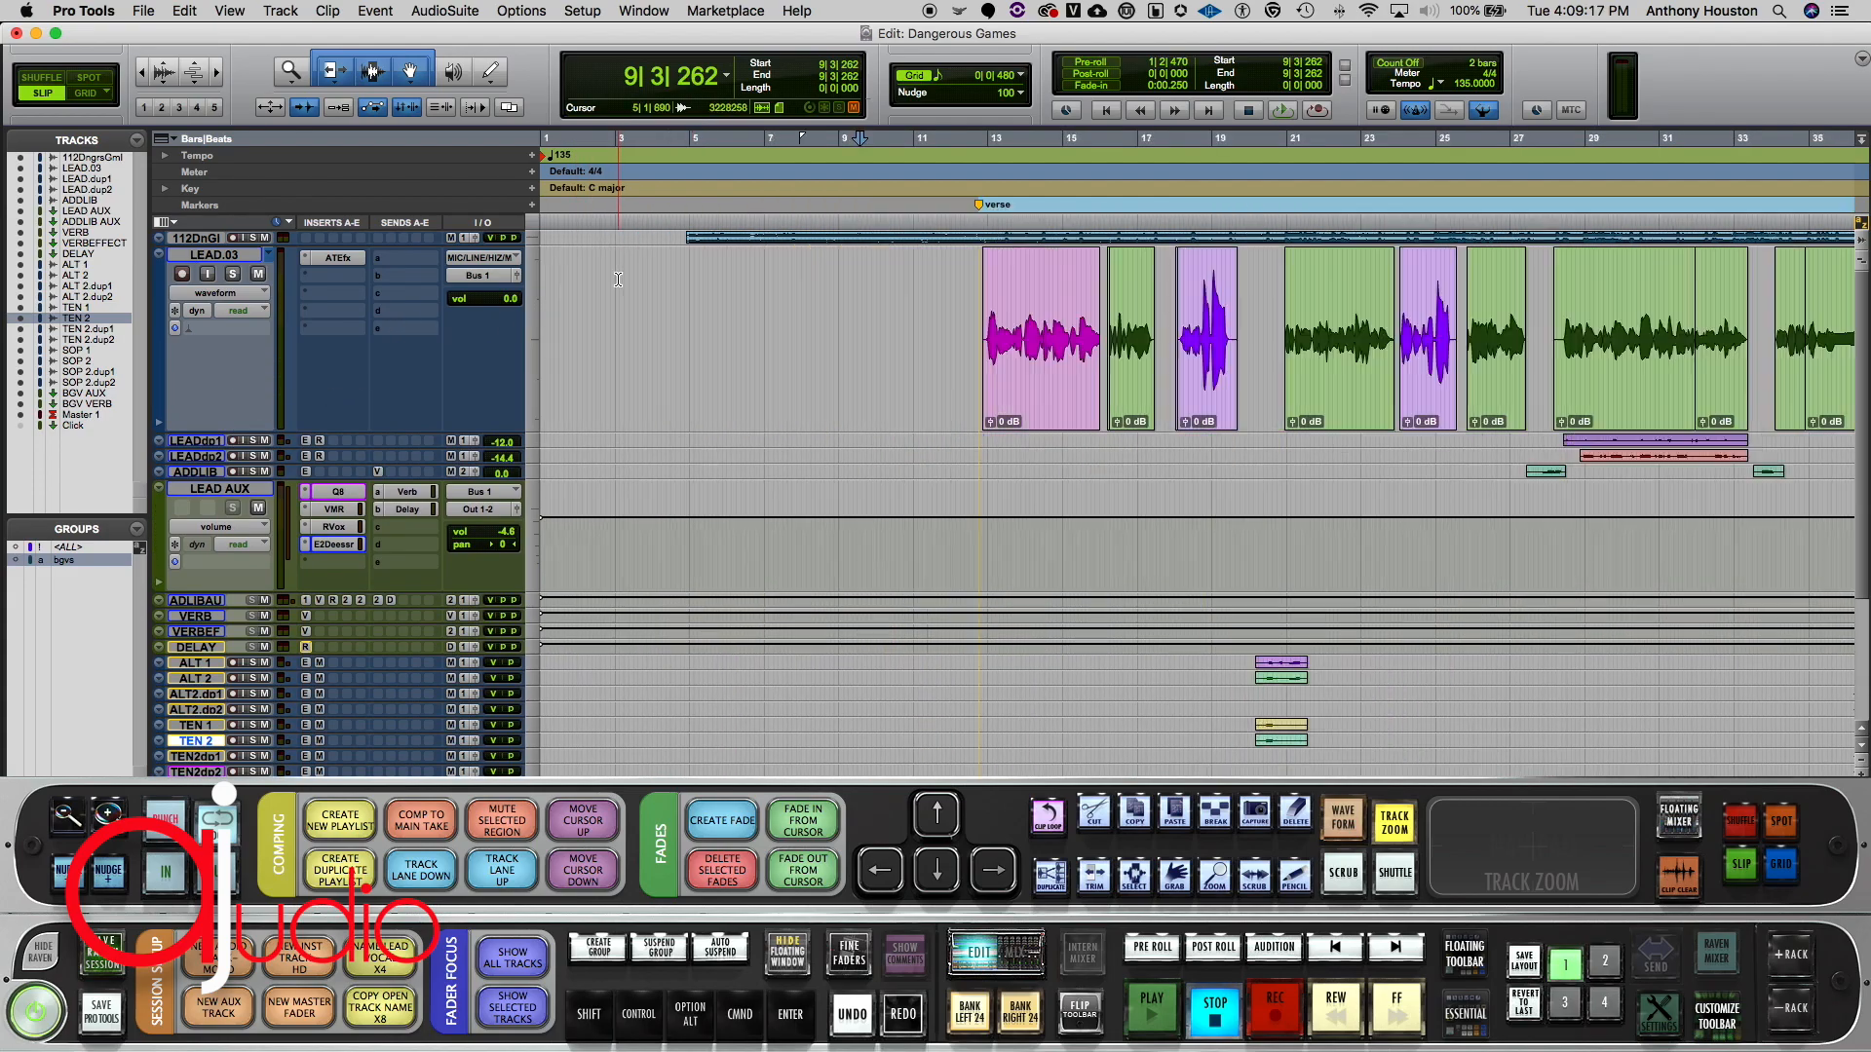
Step: Place the cursor just before the first verse clip and select the LEAD.03 track, followed by the LEAD AUX track
left_click(962, 277)
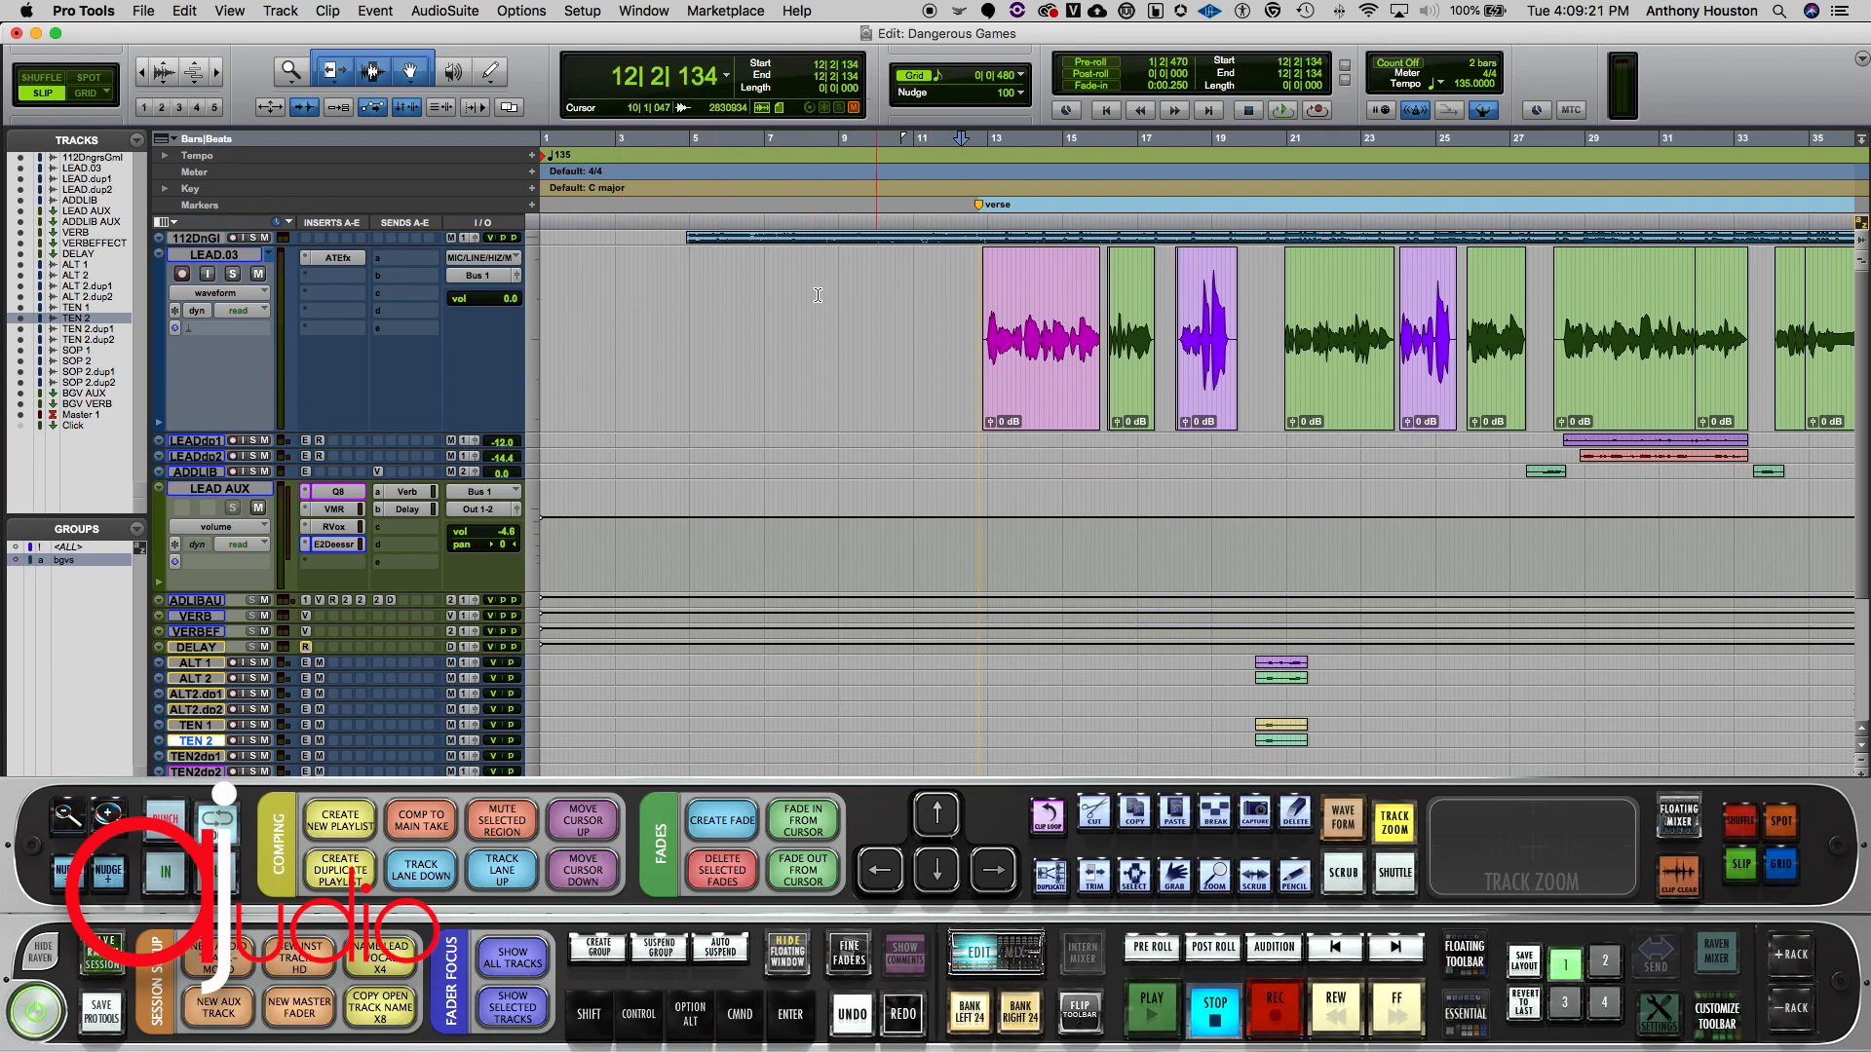
left_click(242, 259)
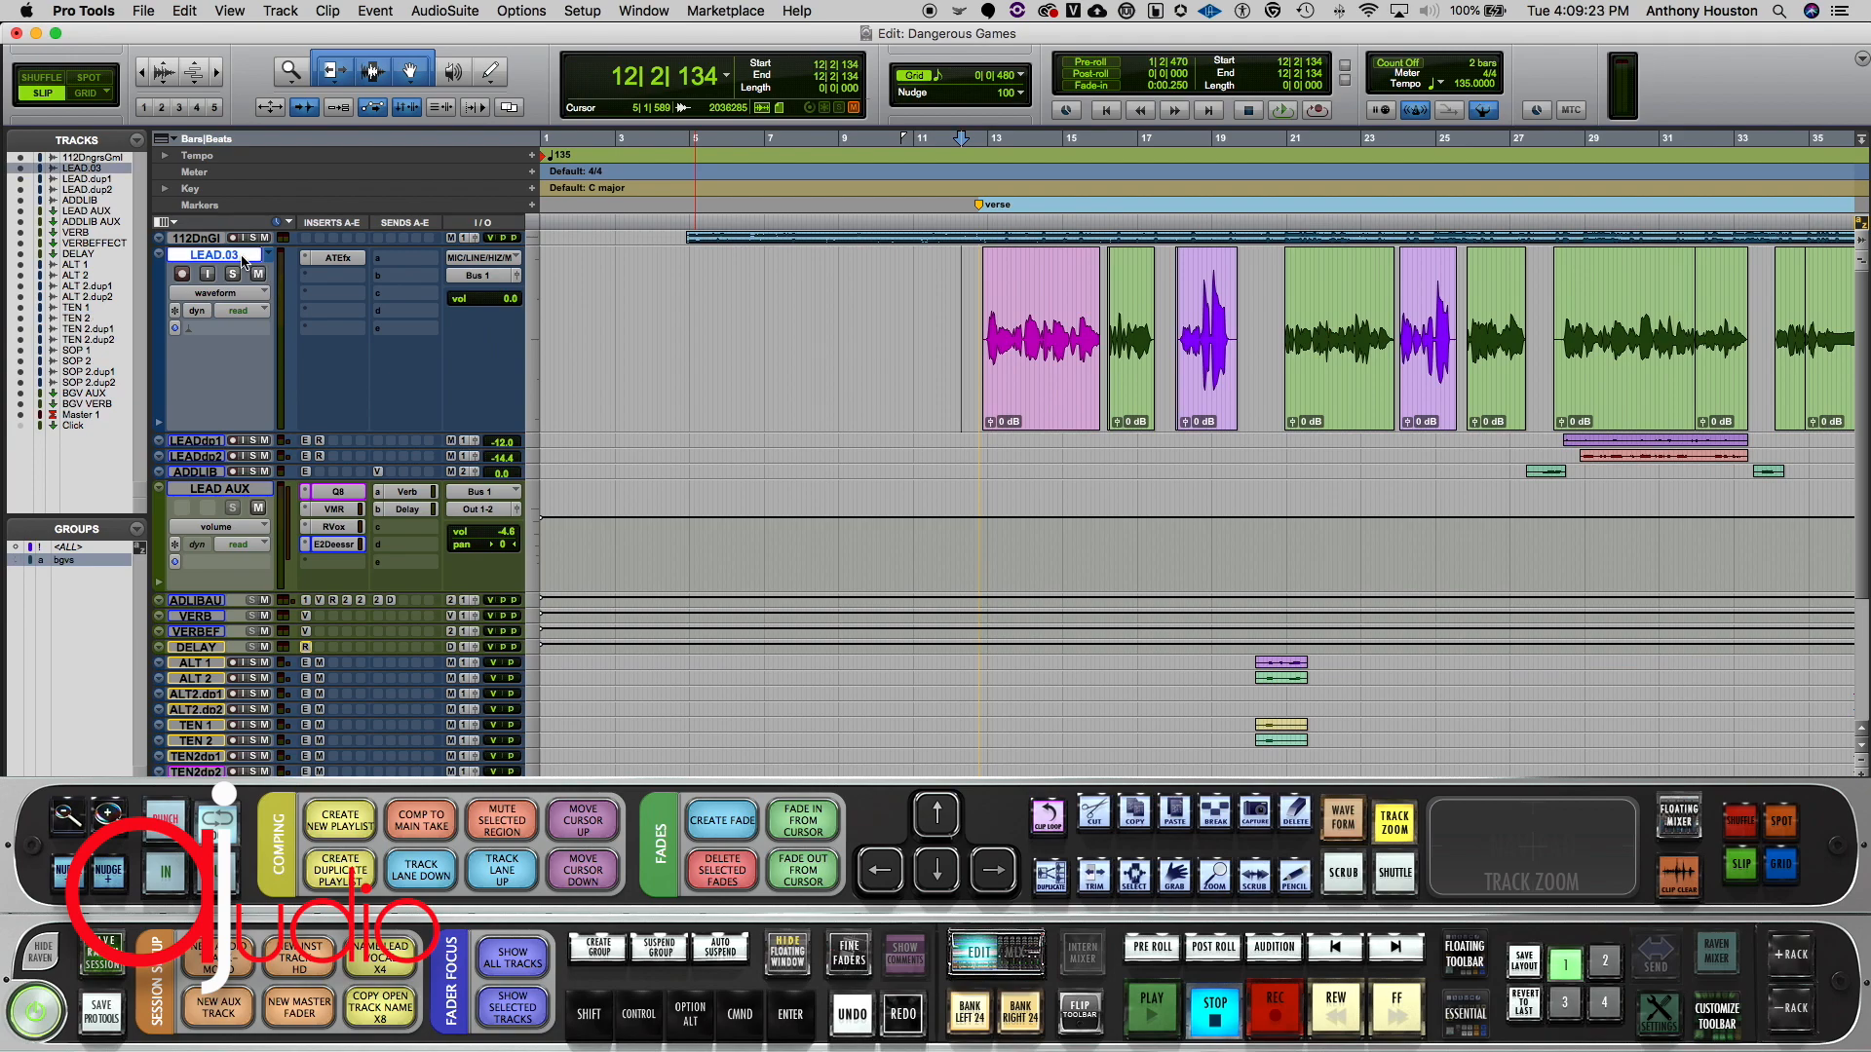
left_click(239, 489)
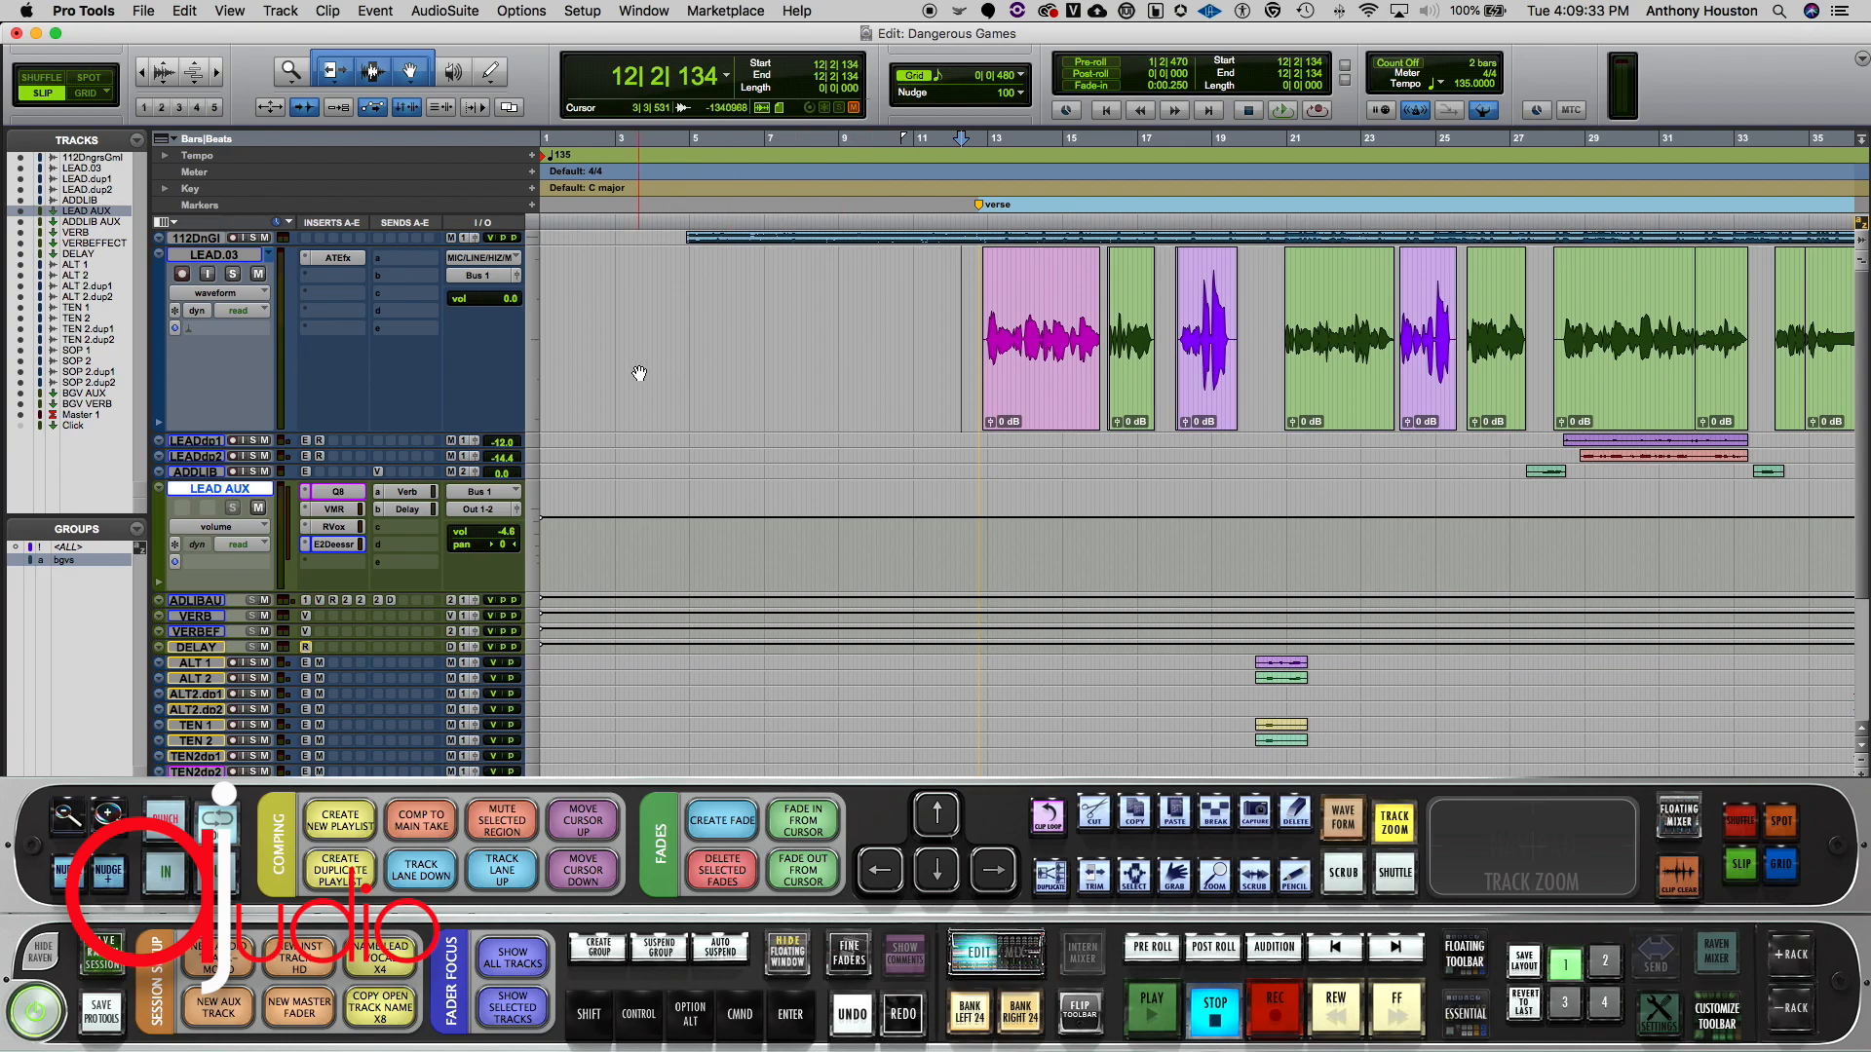
Step: Review the lead vocal clips from verse to chorus, placing the cursor at the Chorus marker and in the last LEAD.03 clip
scroll(639, 373, "right", 10)
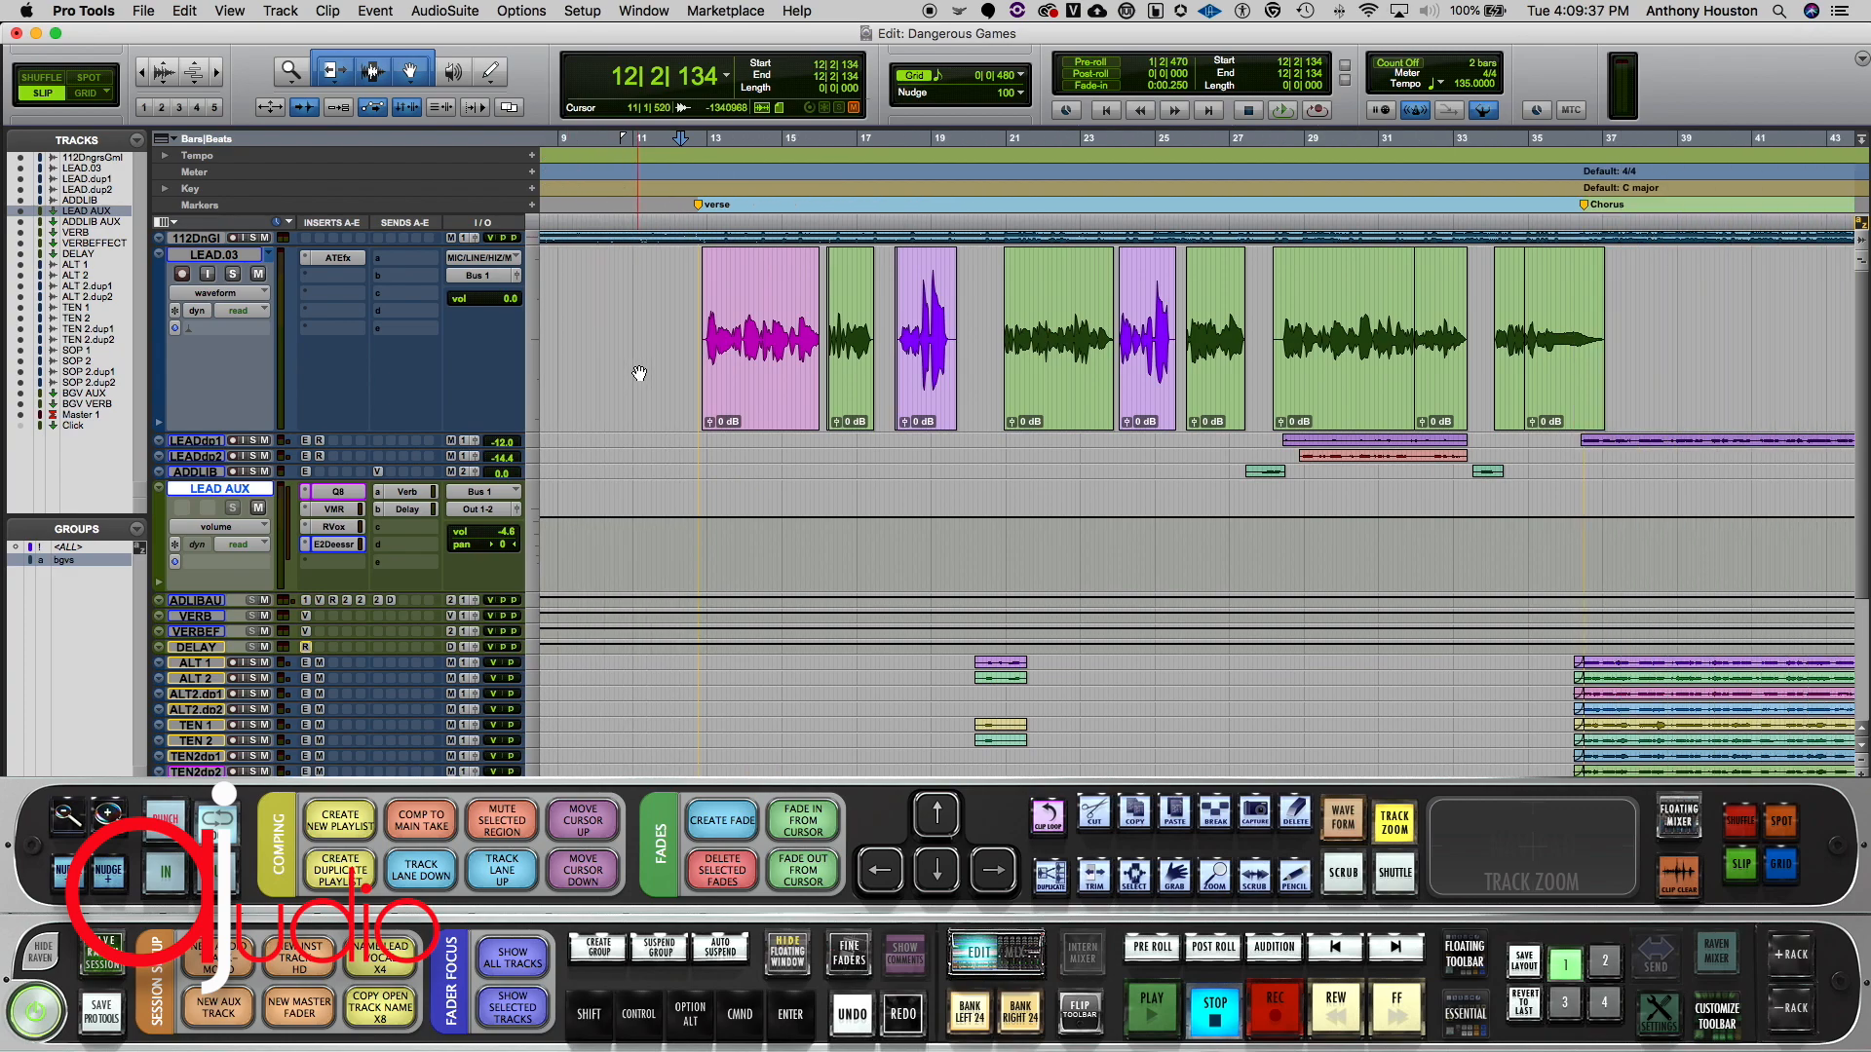
scroll(639, 373, "down", 1)
scroll(639, 373, "left", 1)
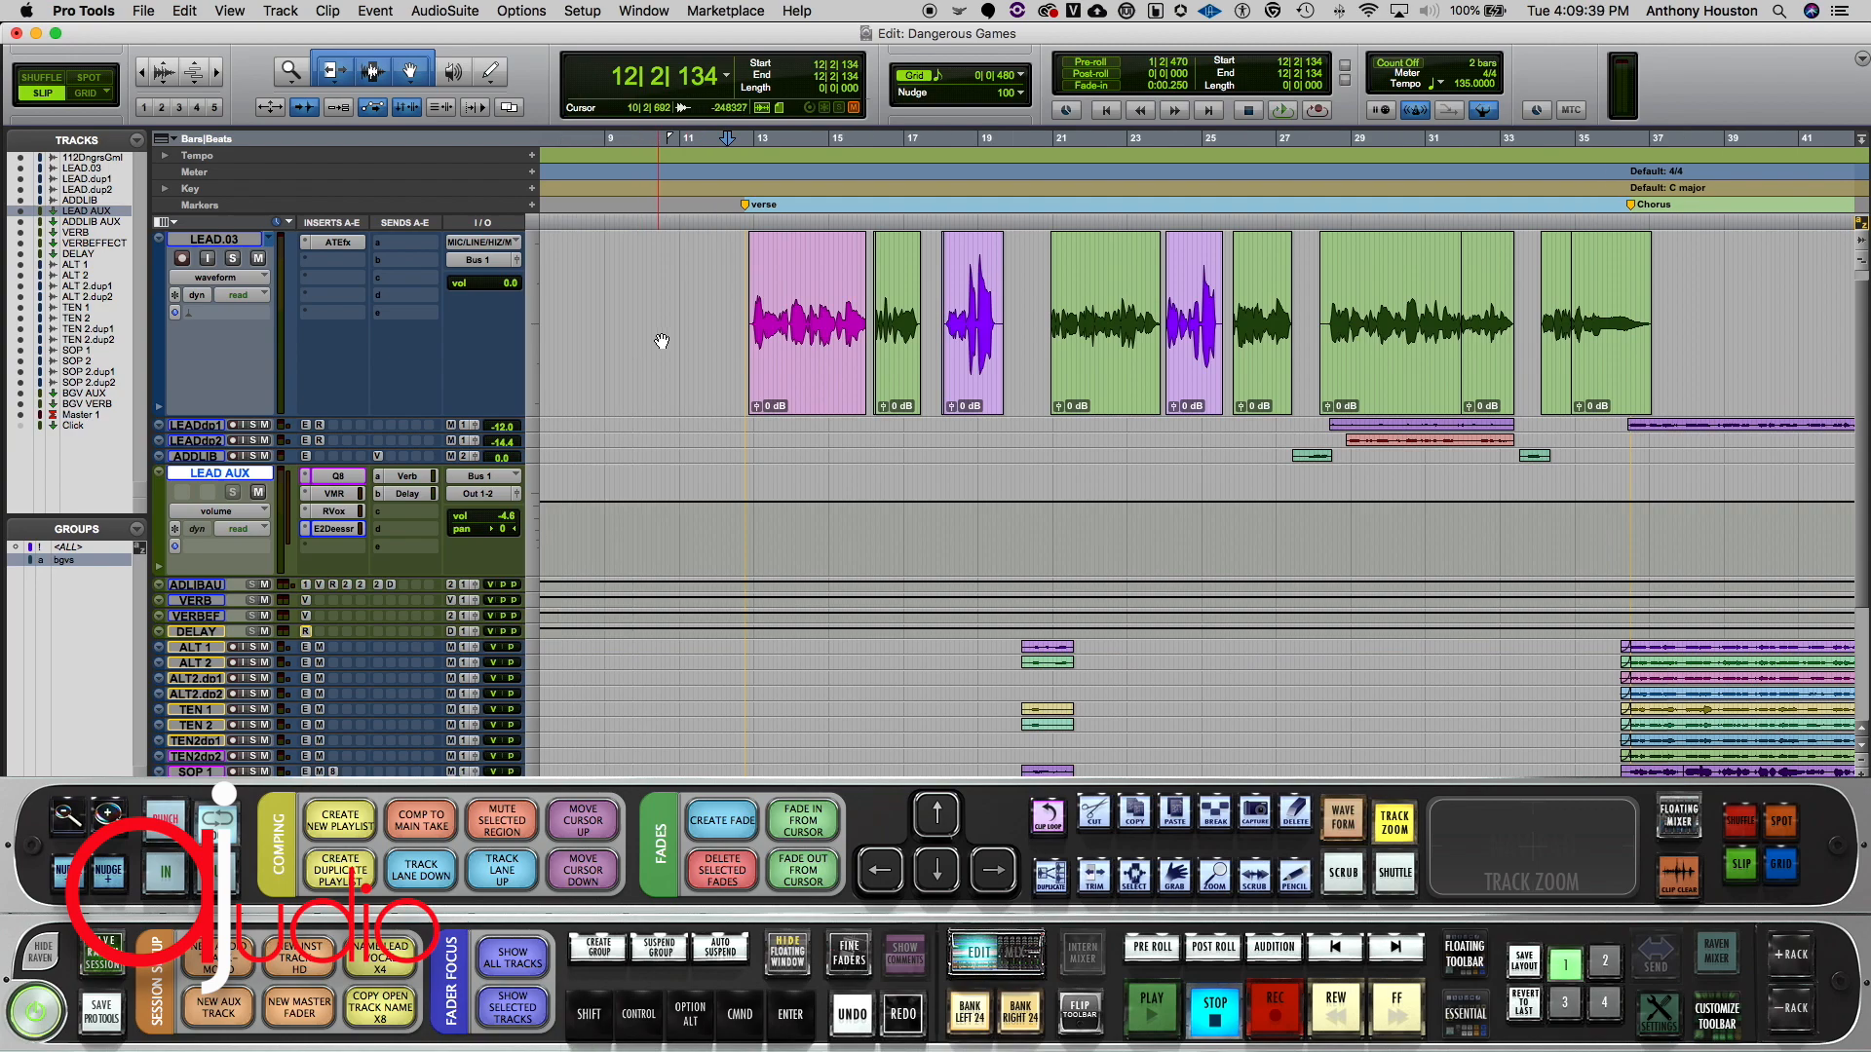
scroll(974, 368, "right", 15)
scroll(974, 367, "left", 1)
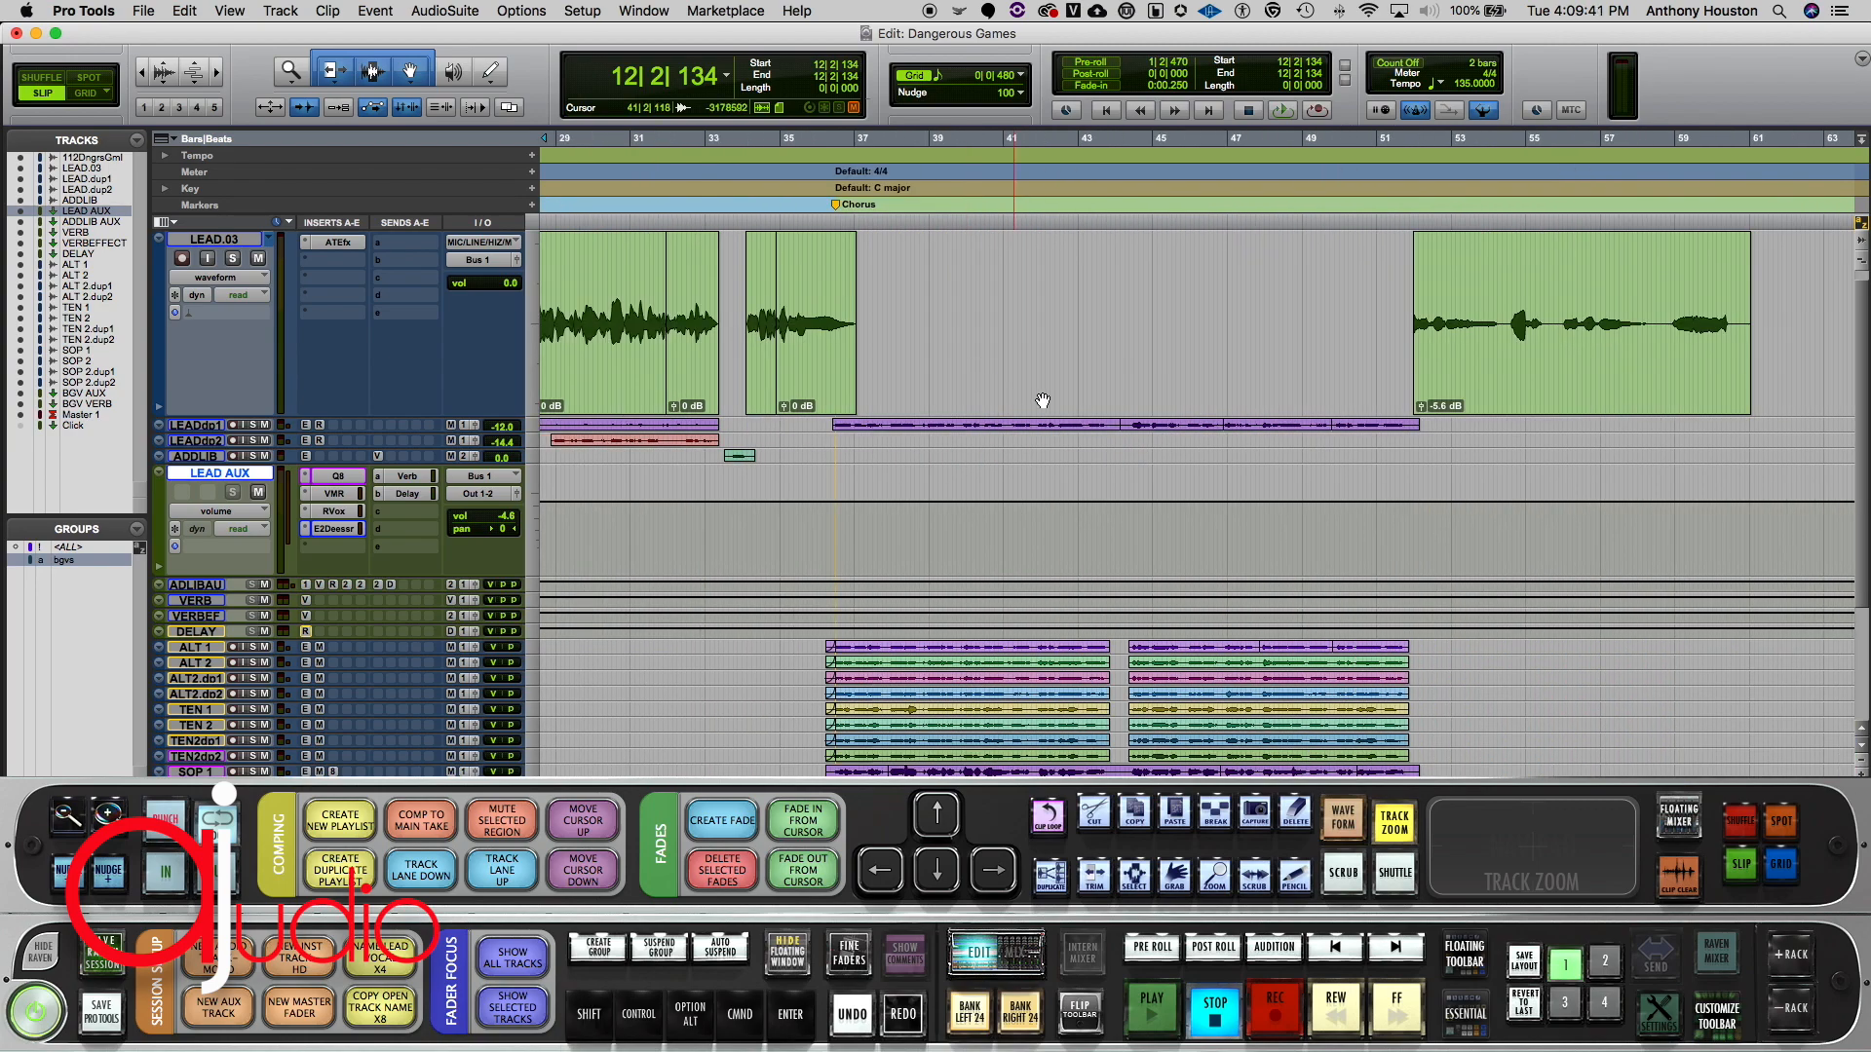
left_click(838, 303)
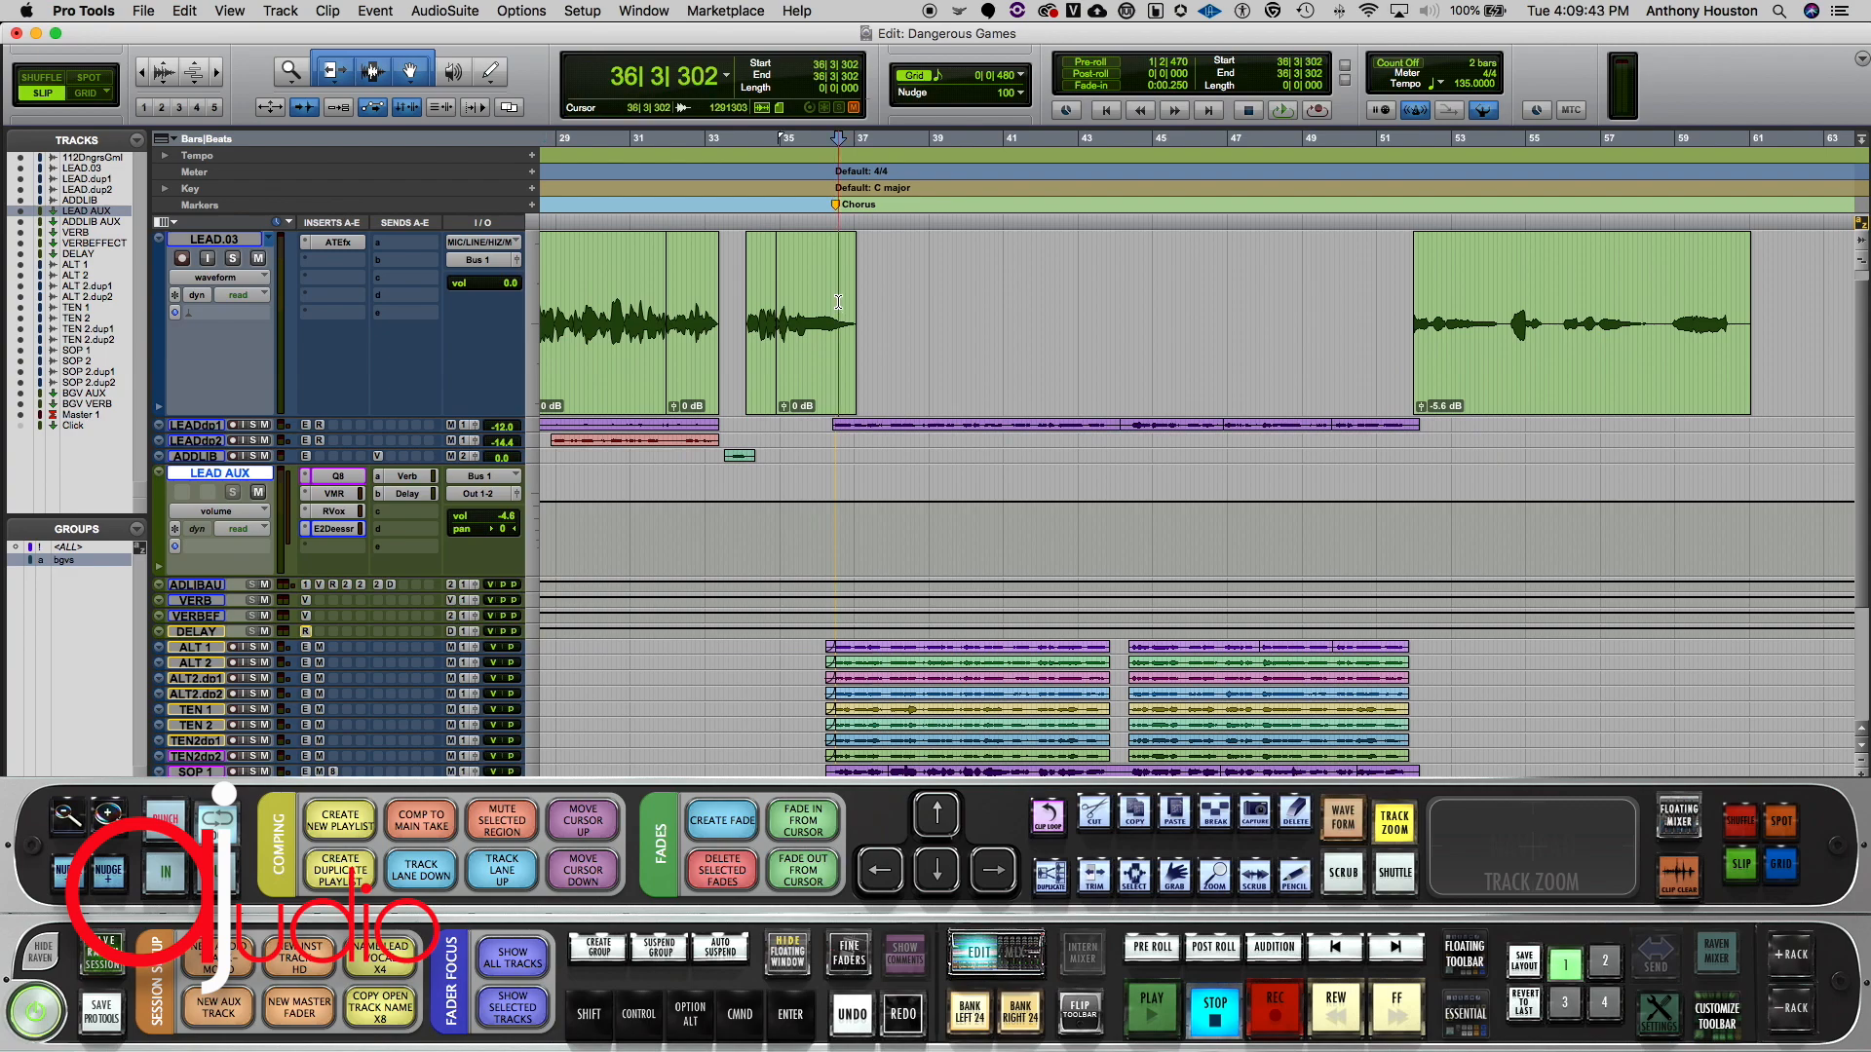
left_click(1445, 293)
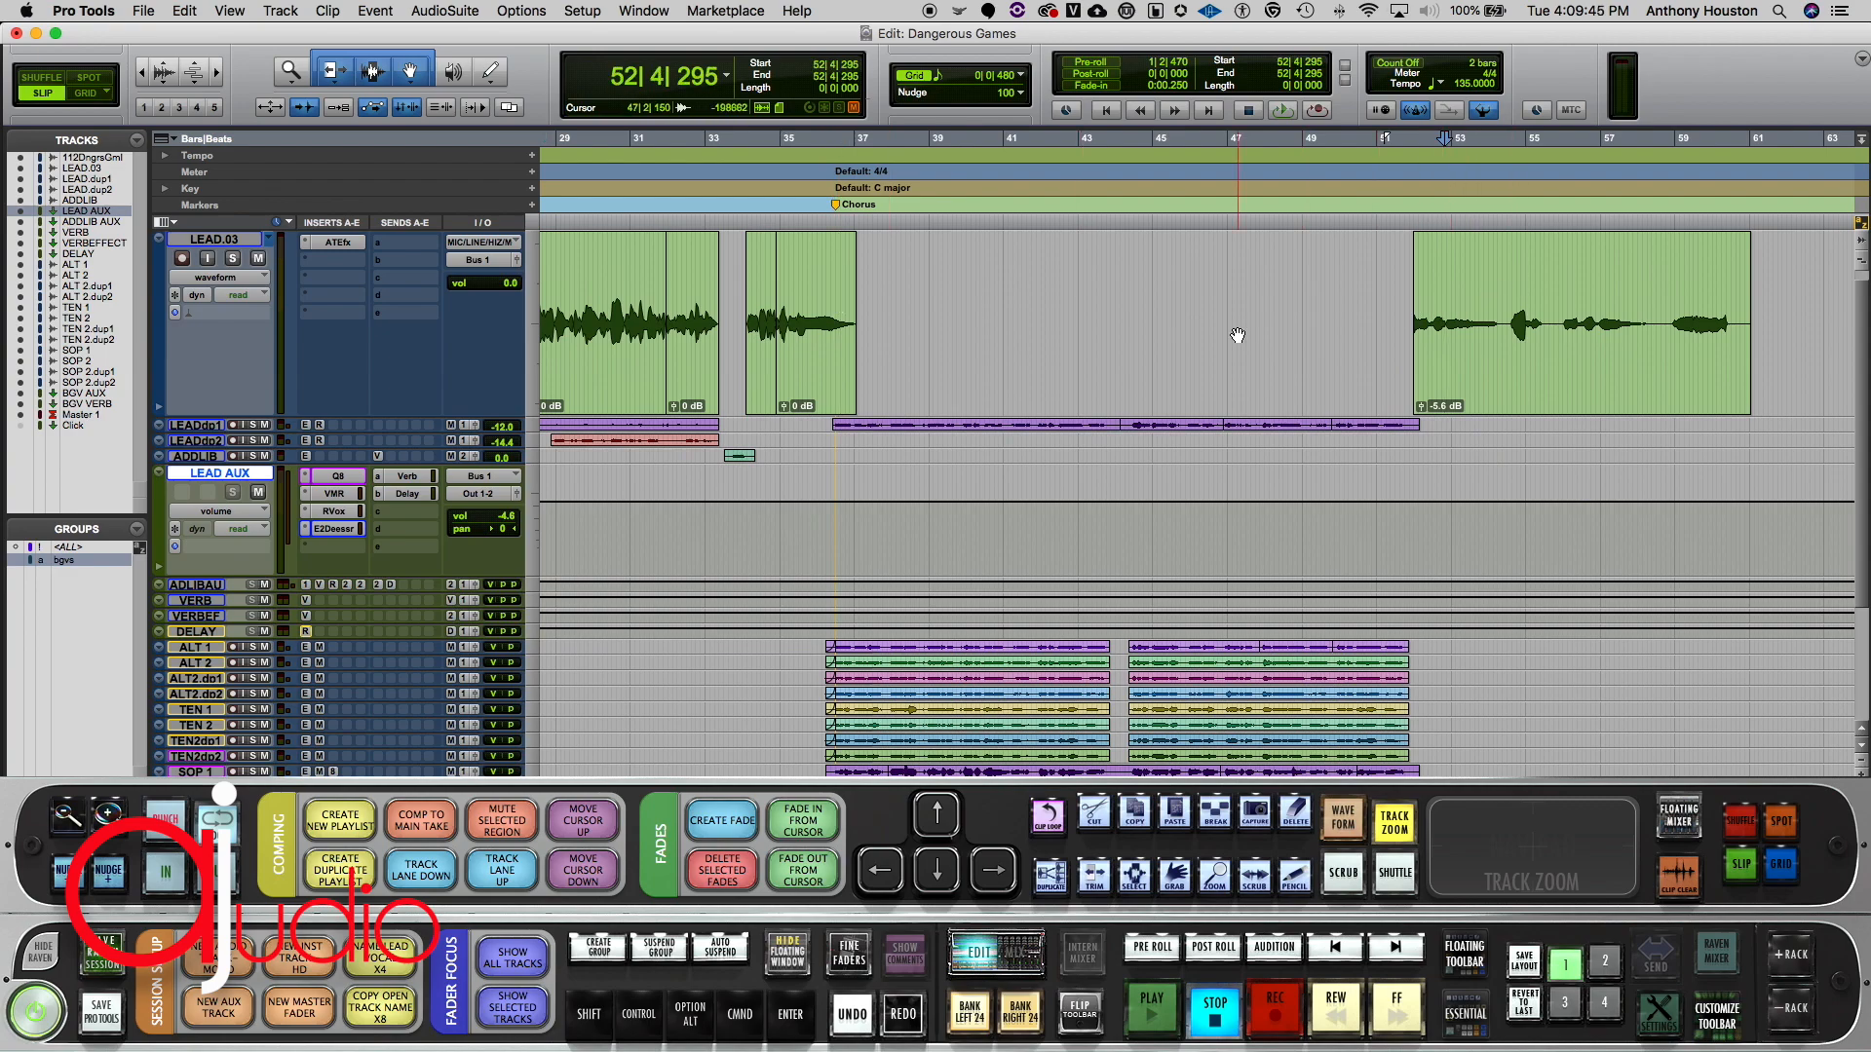
Step: Examine the start of the last LEAD.03 clip up close, and return to the wider timeline view
left_click(1450, 323)
key("super+bracketright")
key("super+bracketright")
key("super+bracketright")
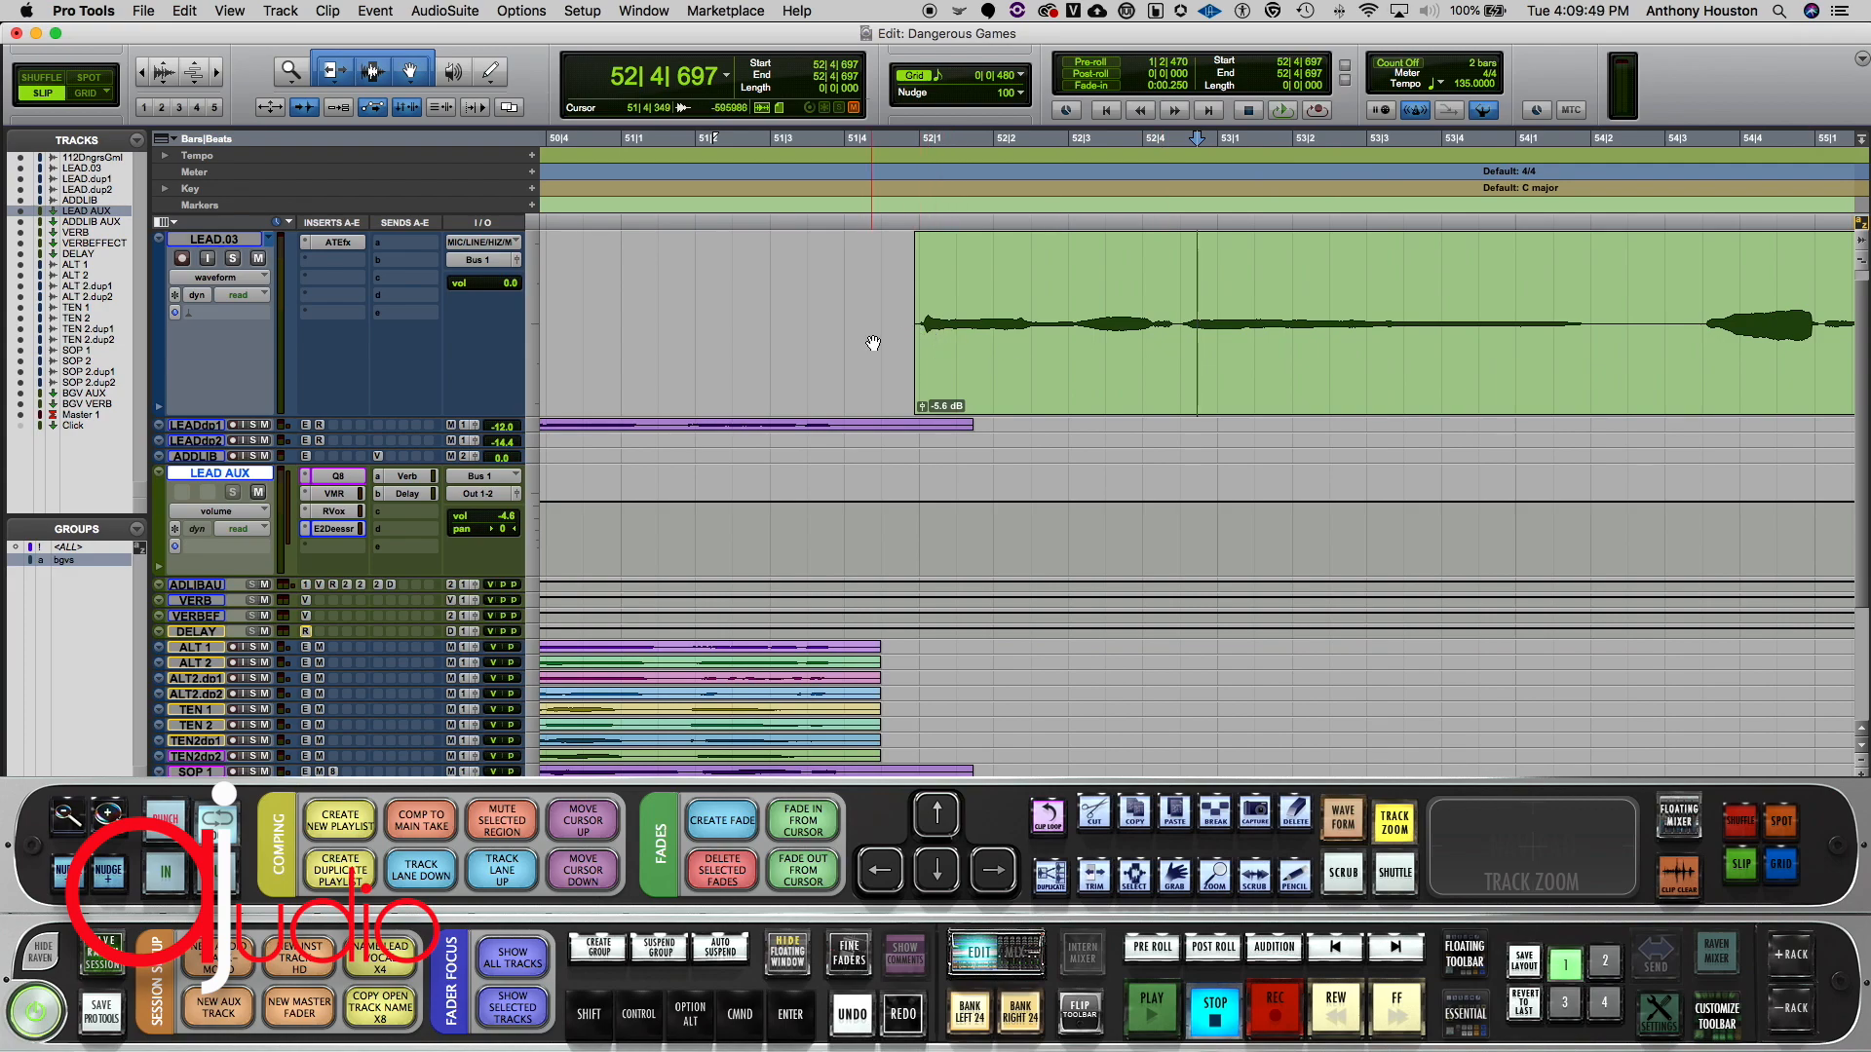
key("super+bracketleft")
key("super+bracketleft")
key("super+bracketleft")
key("super+bracketleft")
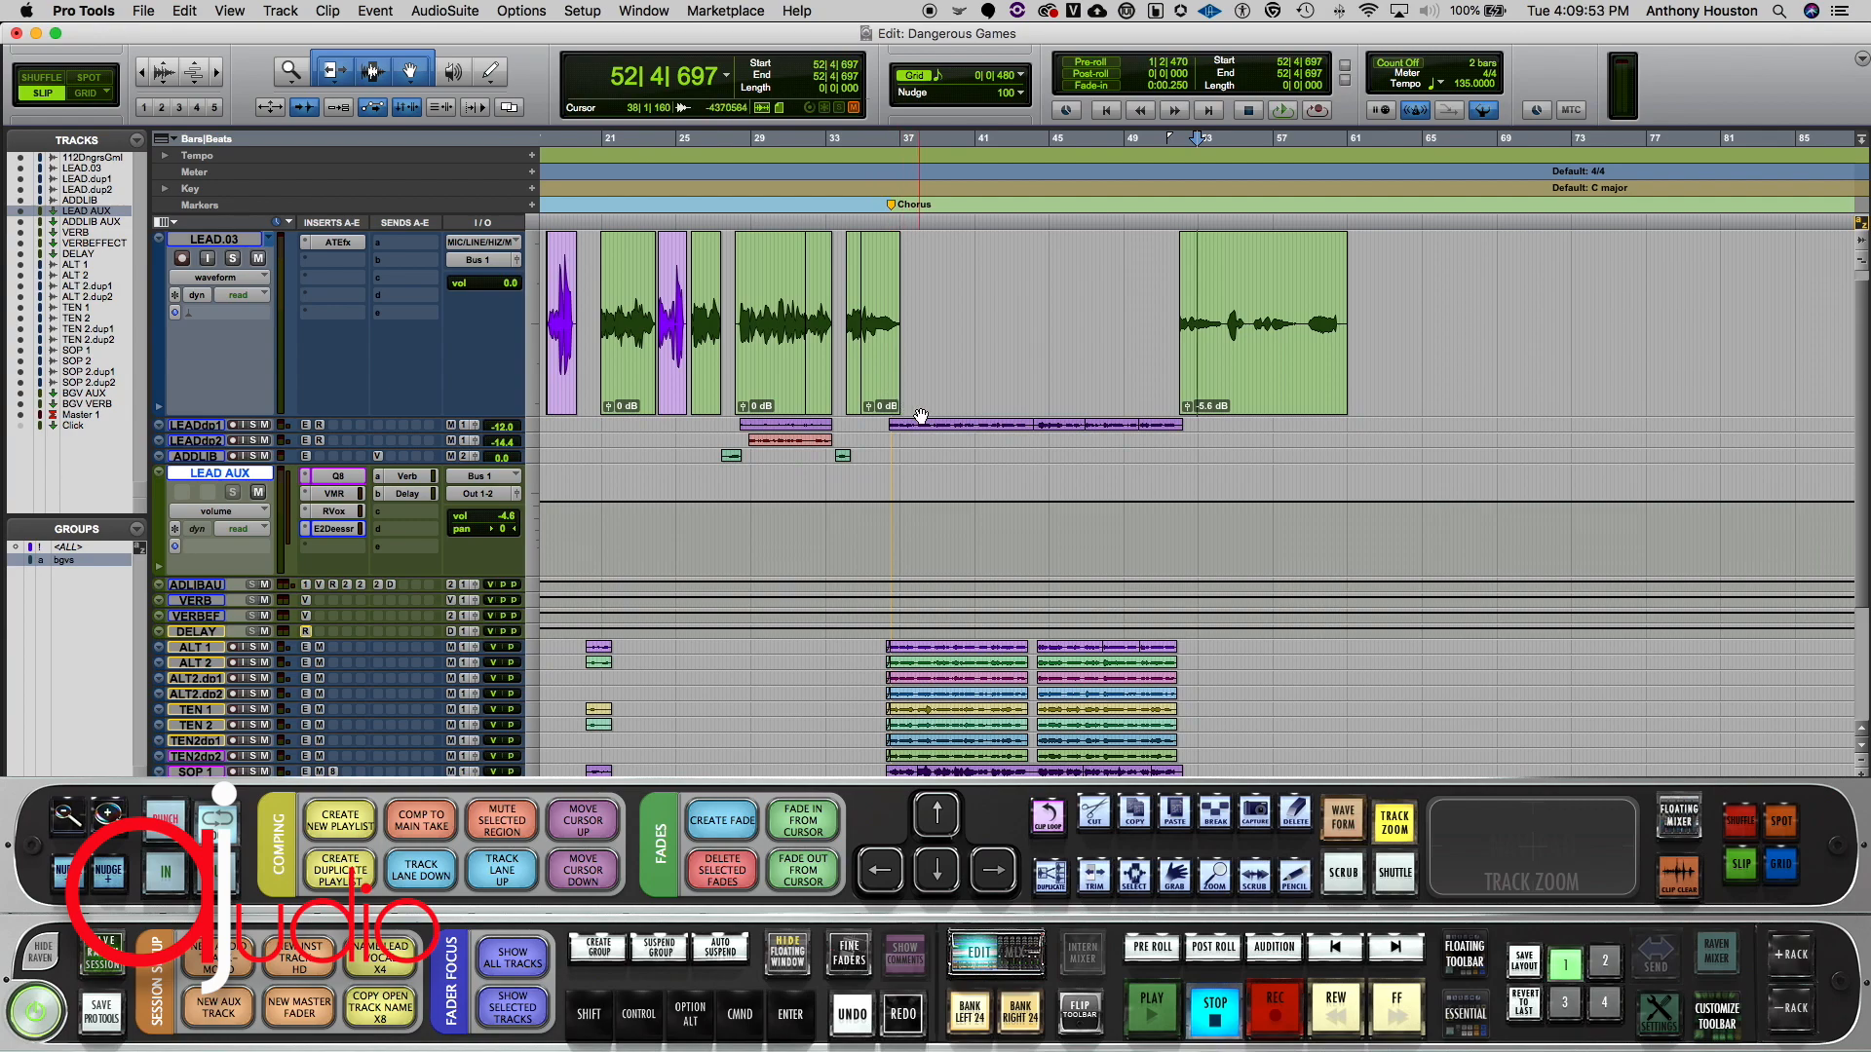
Step: Select the LEAD.dup1, LEAD AUX and LEAD.dup2 tracks one after another
left_click(213, 426)
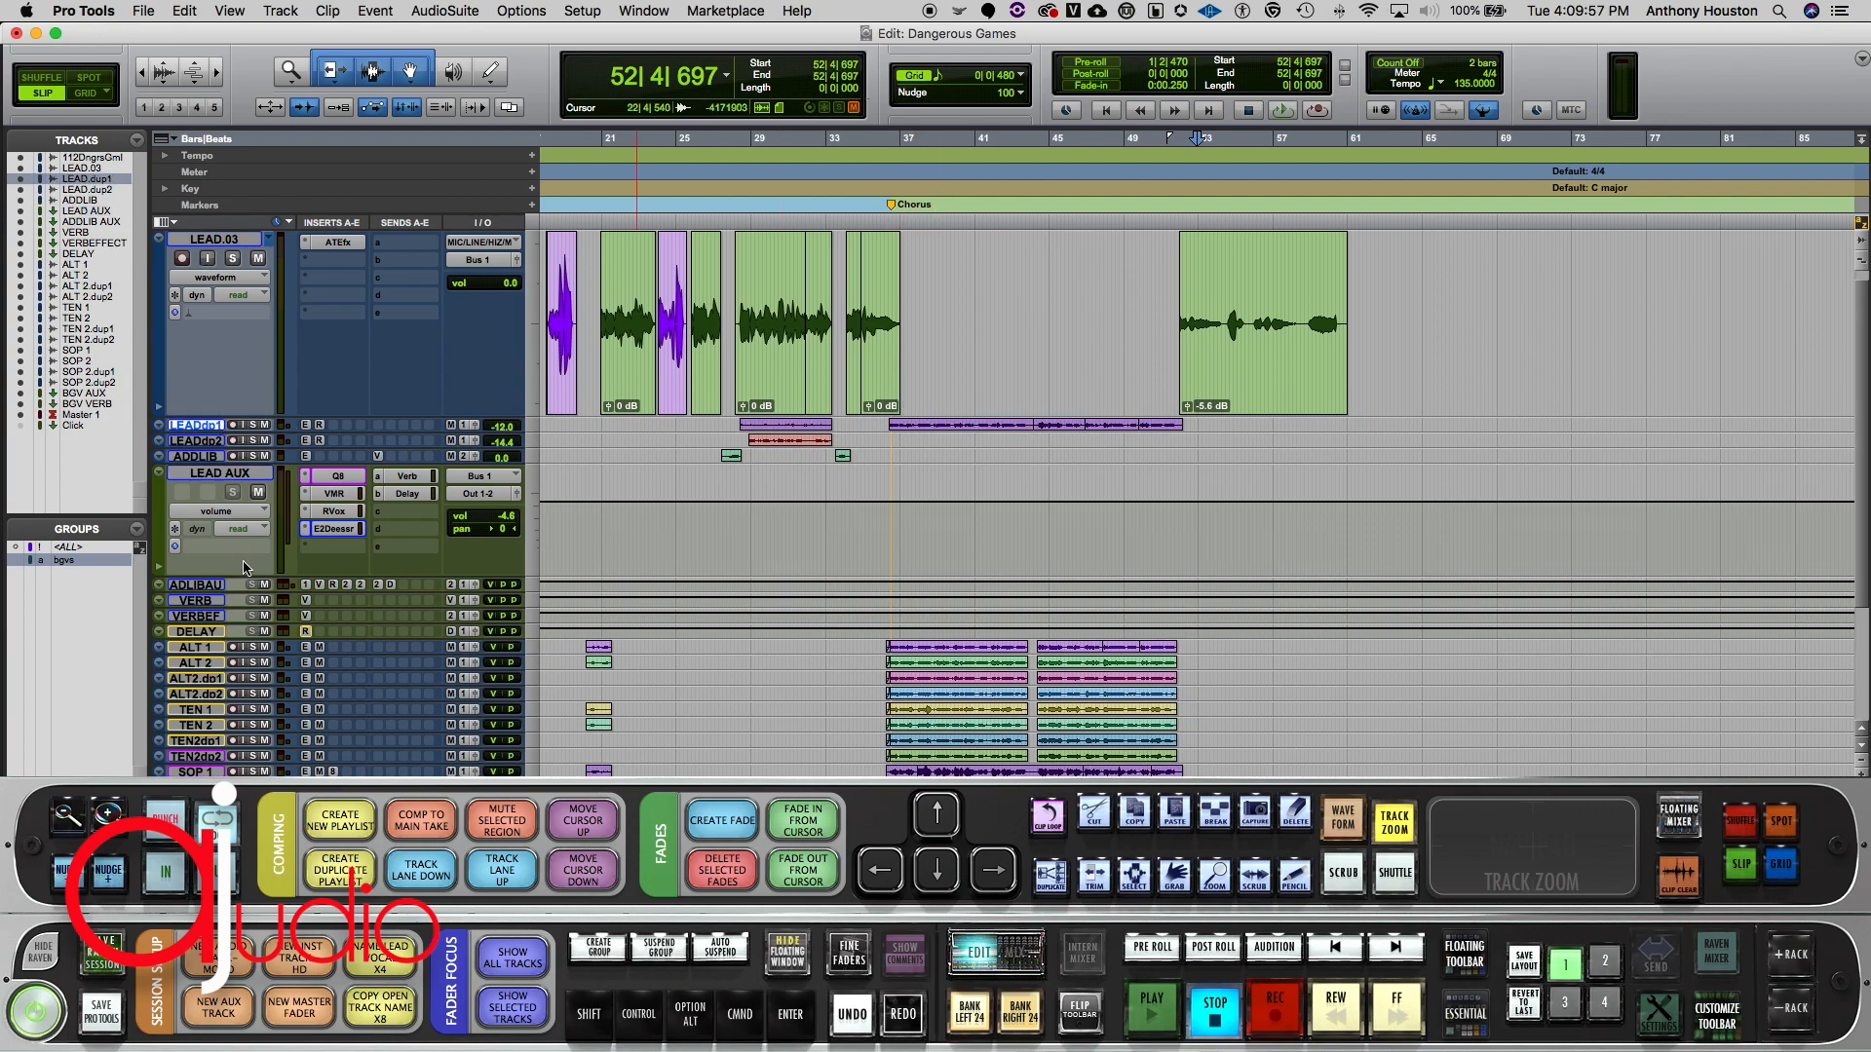
left_click(215, 474)
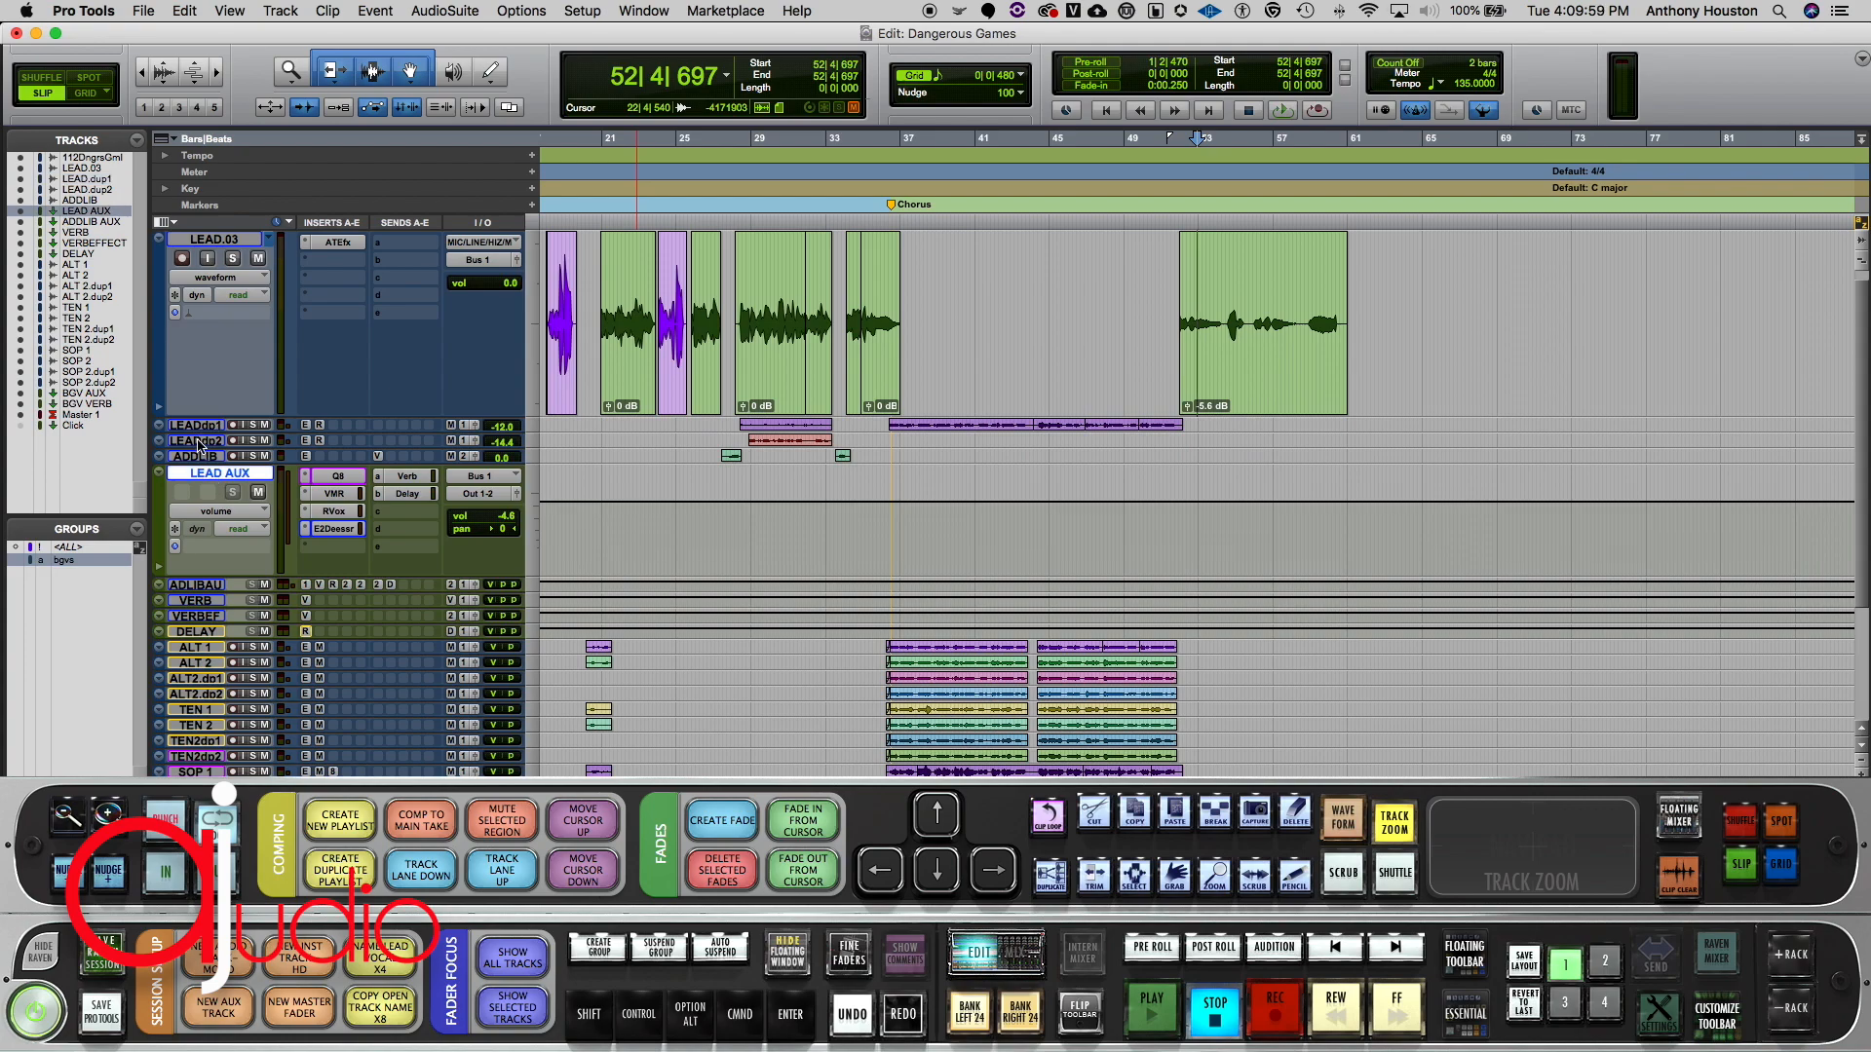
left_click(203, 441)
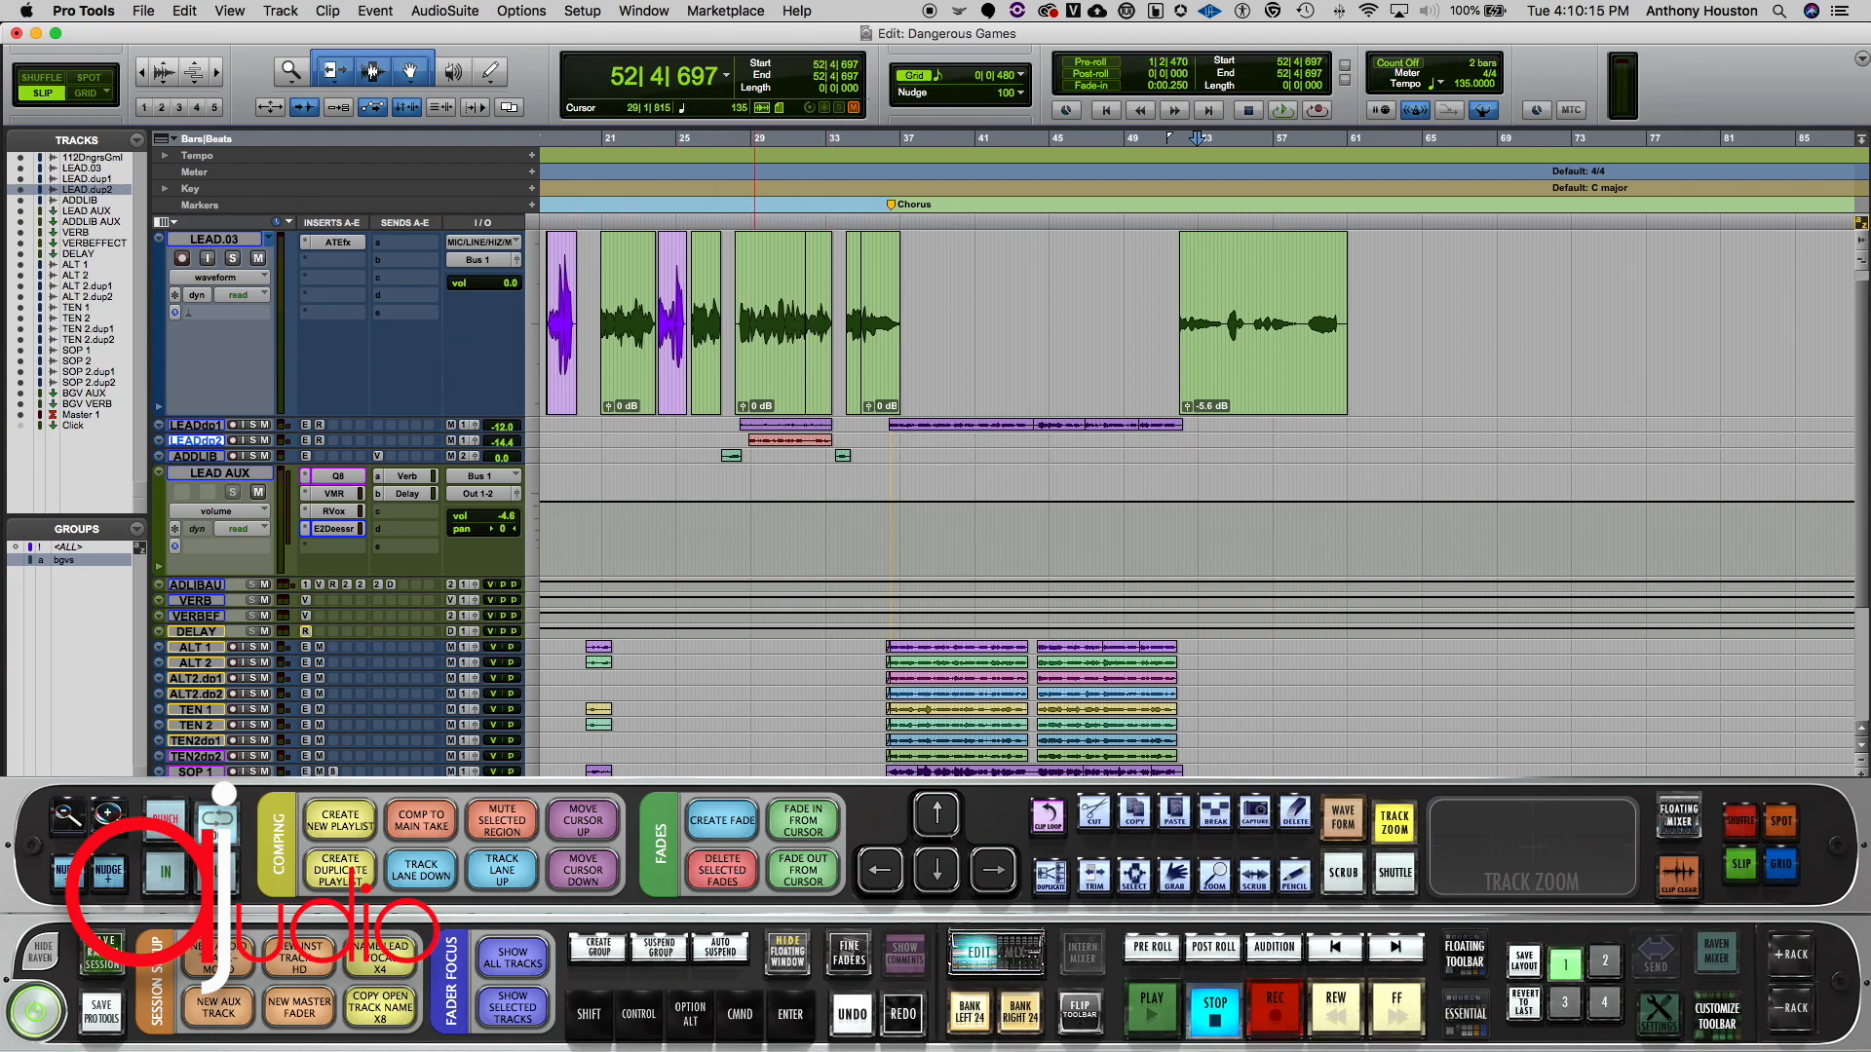
Step: Select the LEAD.03 track and assign its output to Bus 1 (Mono)
key("super+q")
left_click(210, 240)
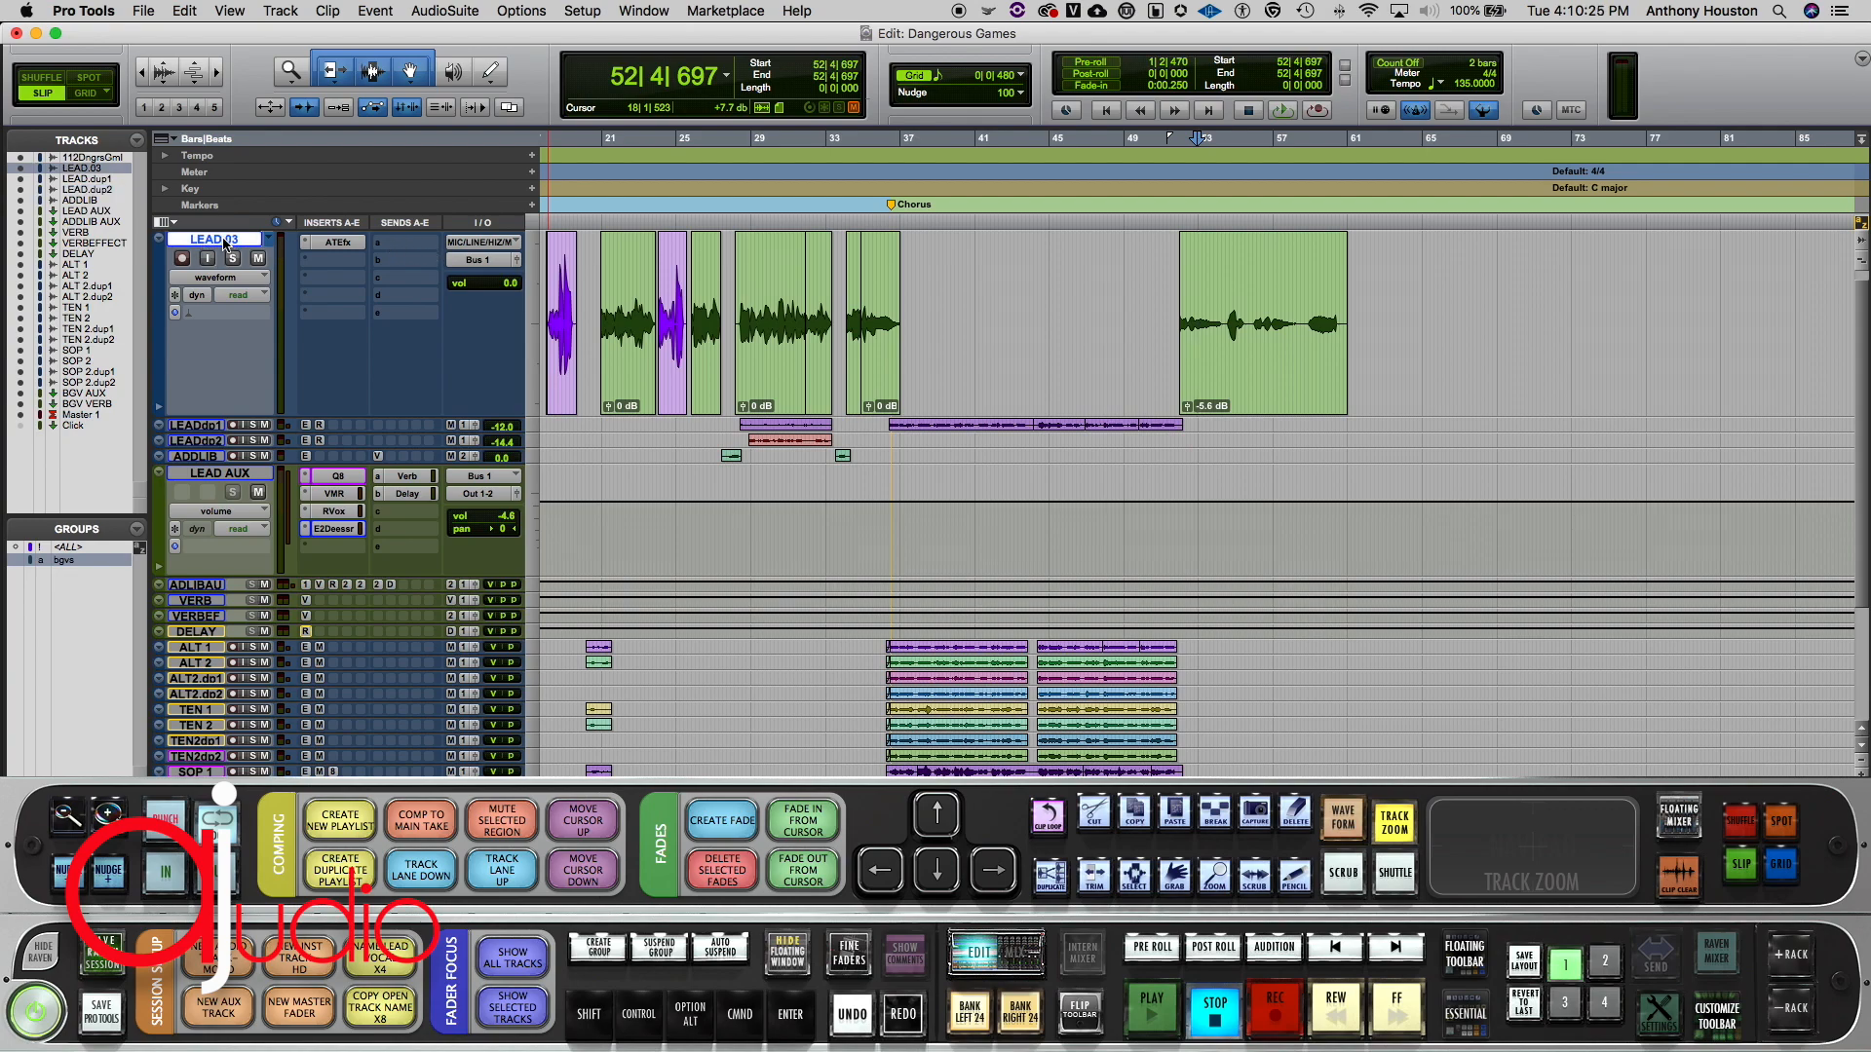
left_click(470, 261)
mouse_move(526, 275)
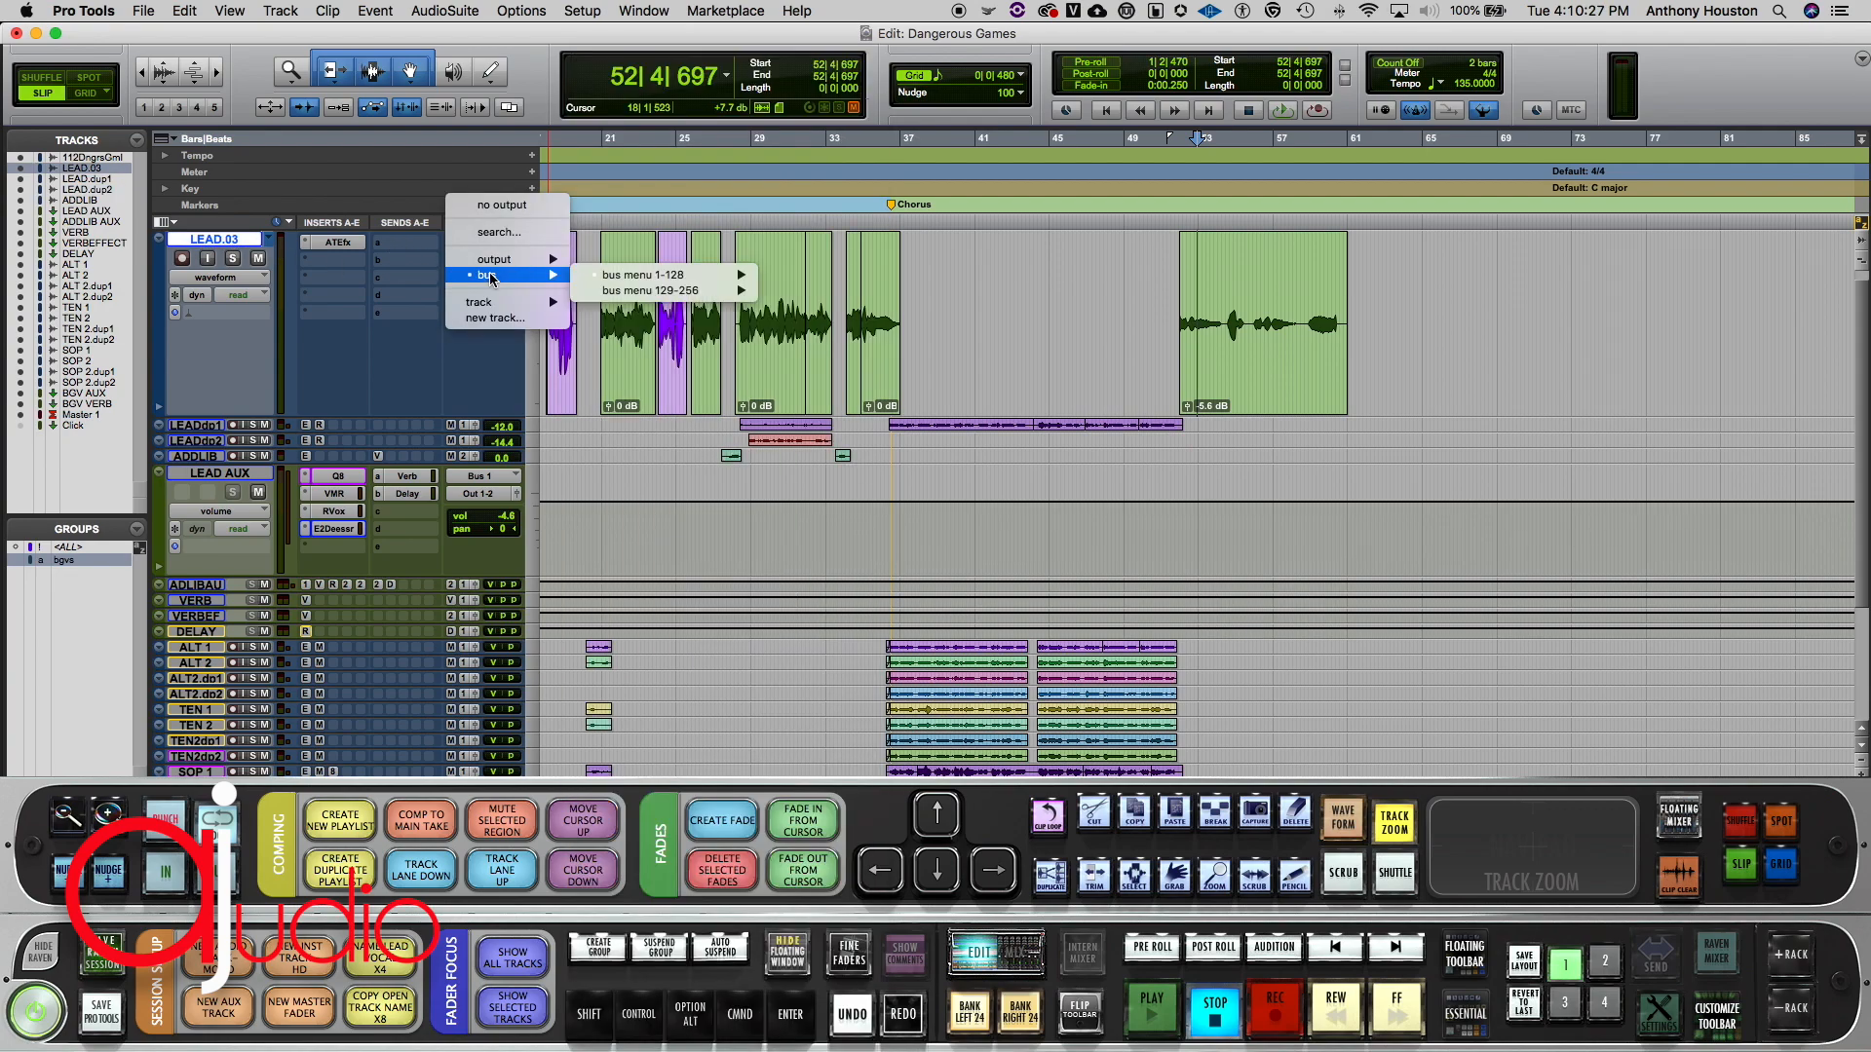
mouse_move(732, 276)
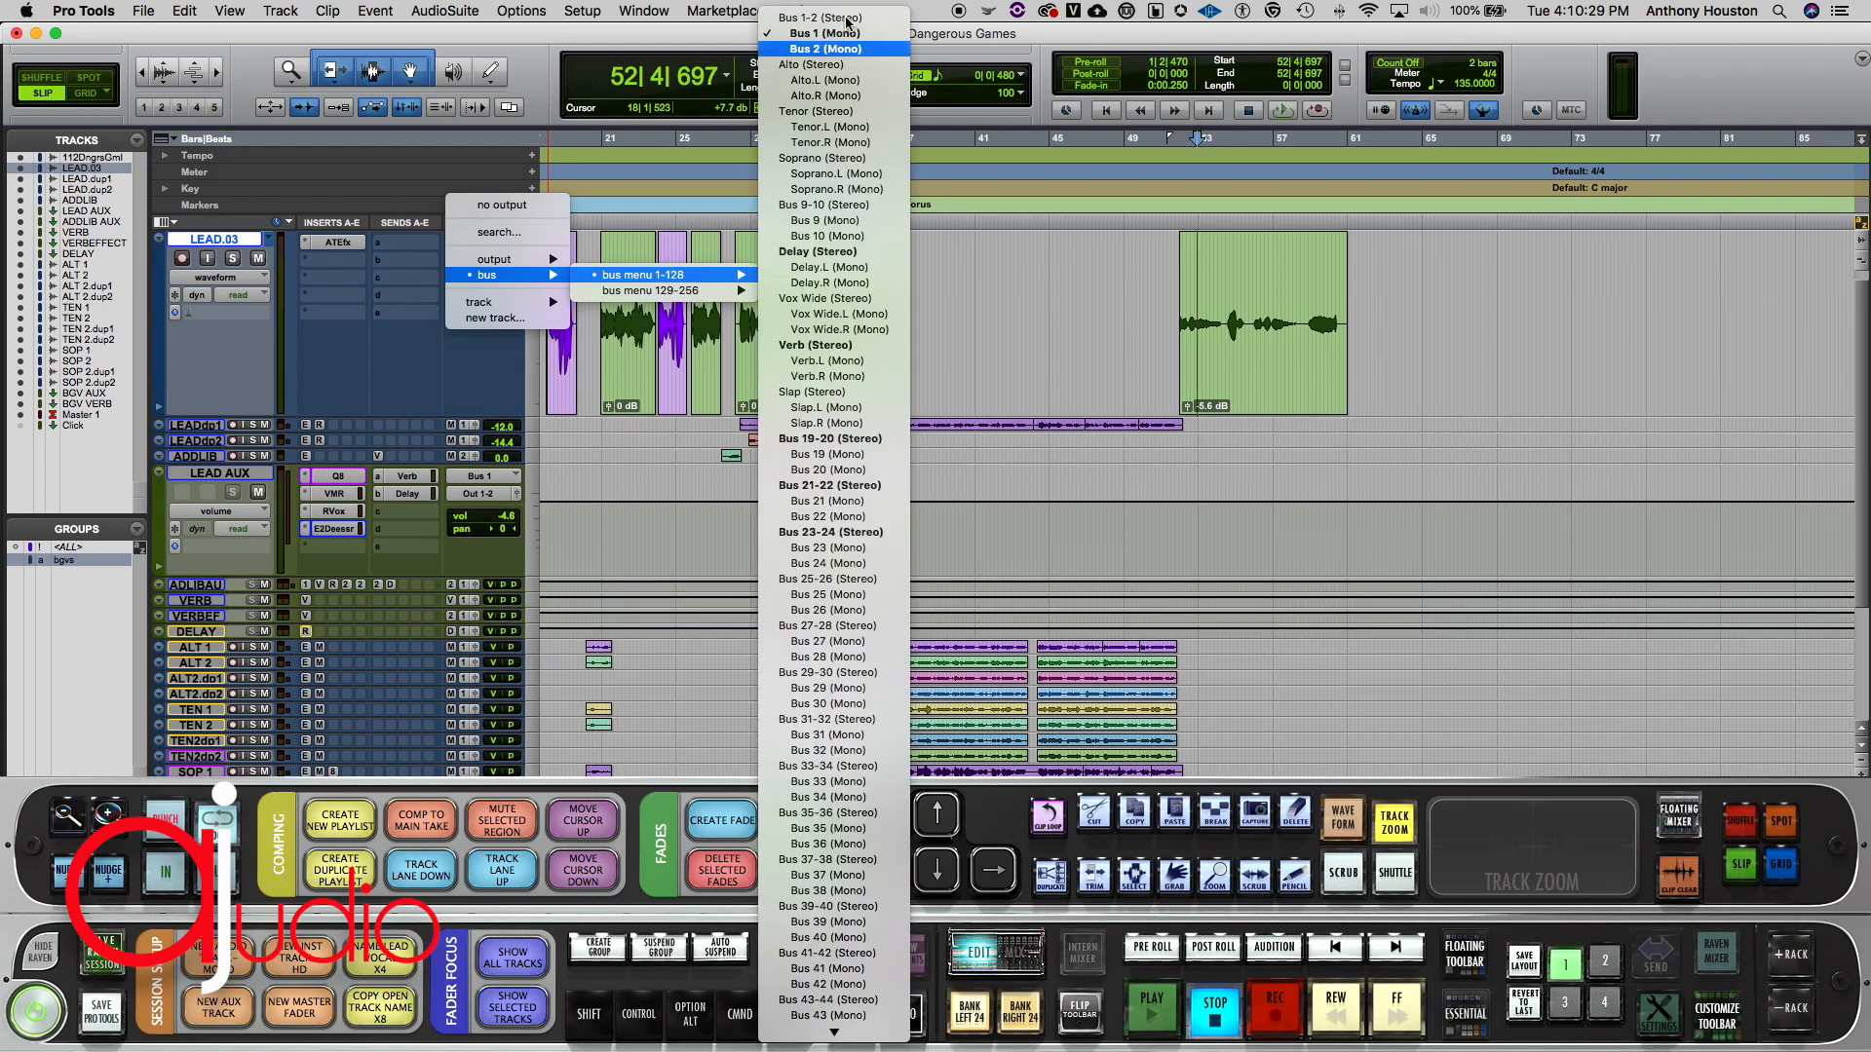
left_click(823, 35)
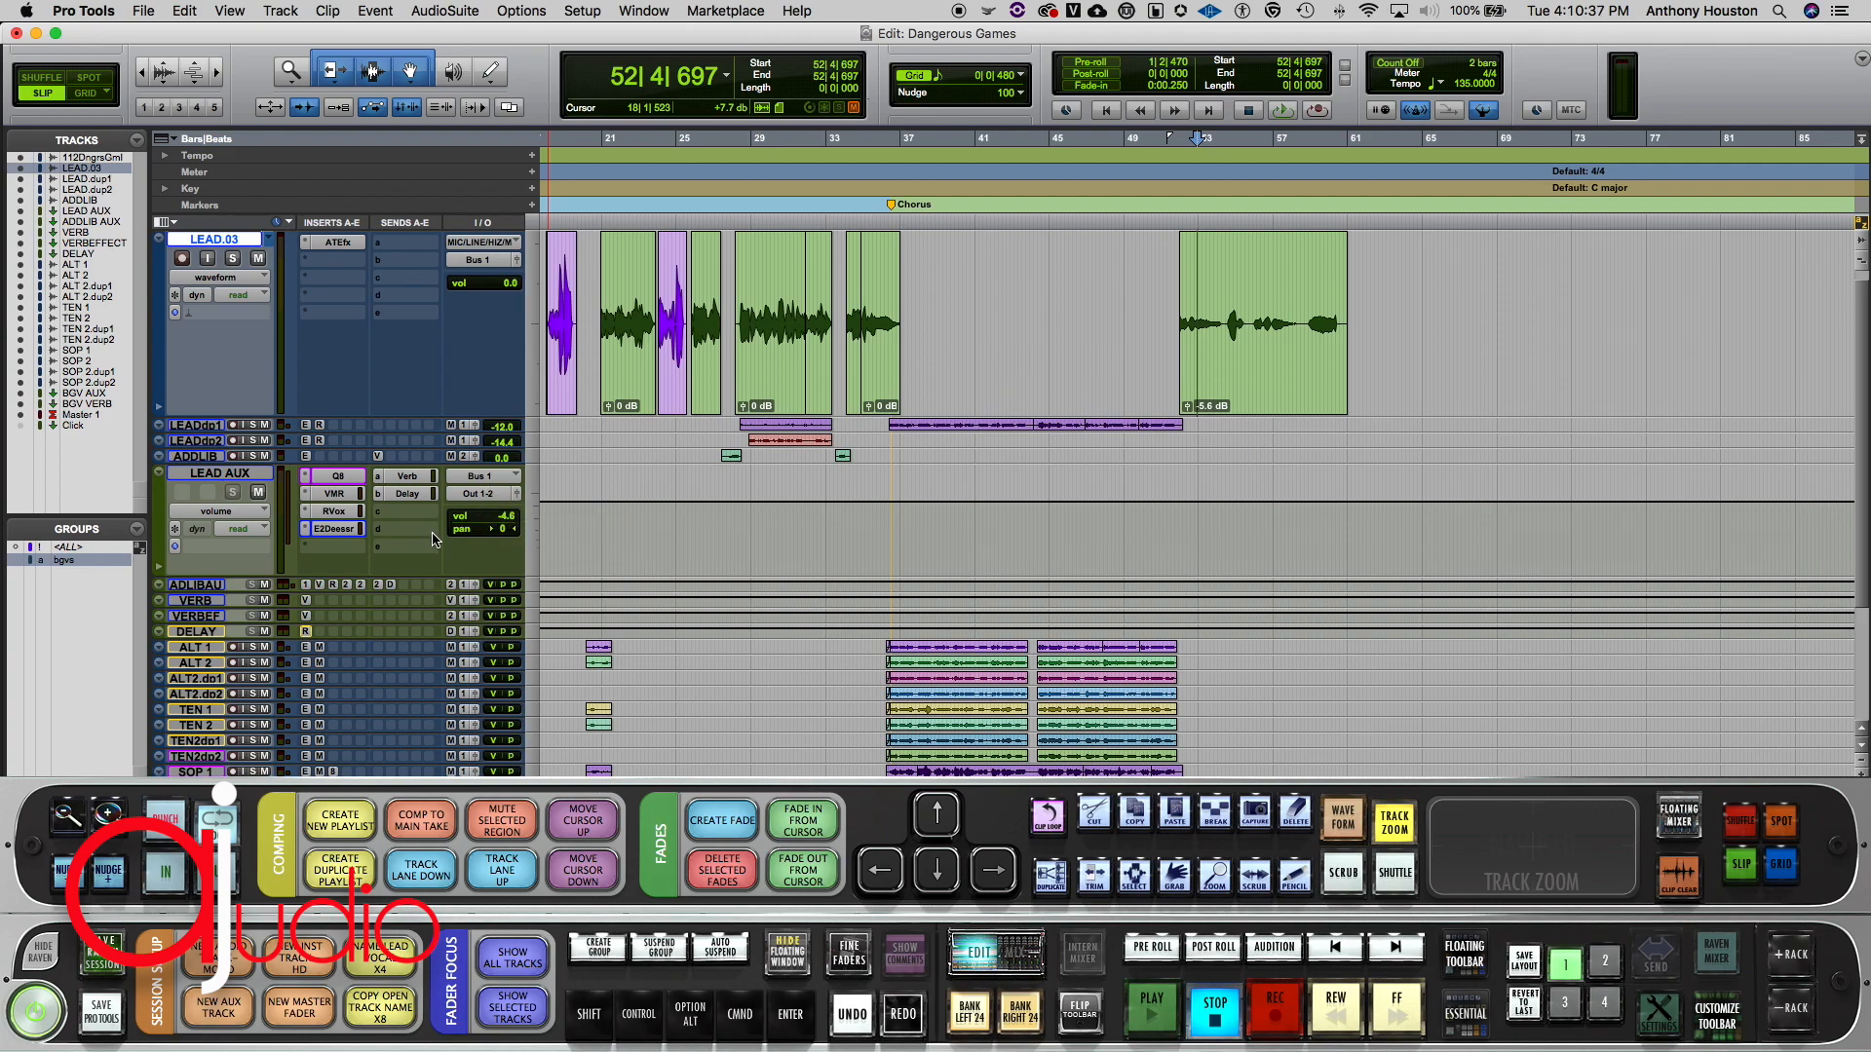
Step: Place the cursor at the start of the verse on the LEAD.03 track and play the lead vocal from there
scroll(585, 452, "left", 5)
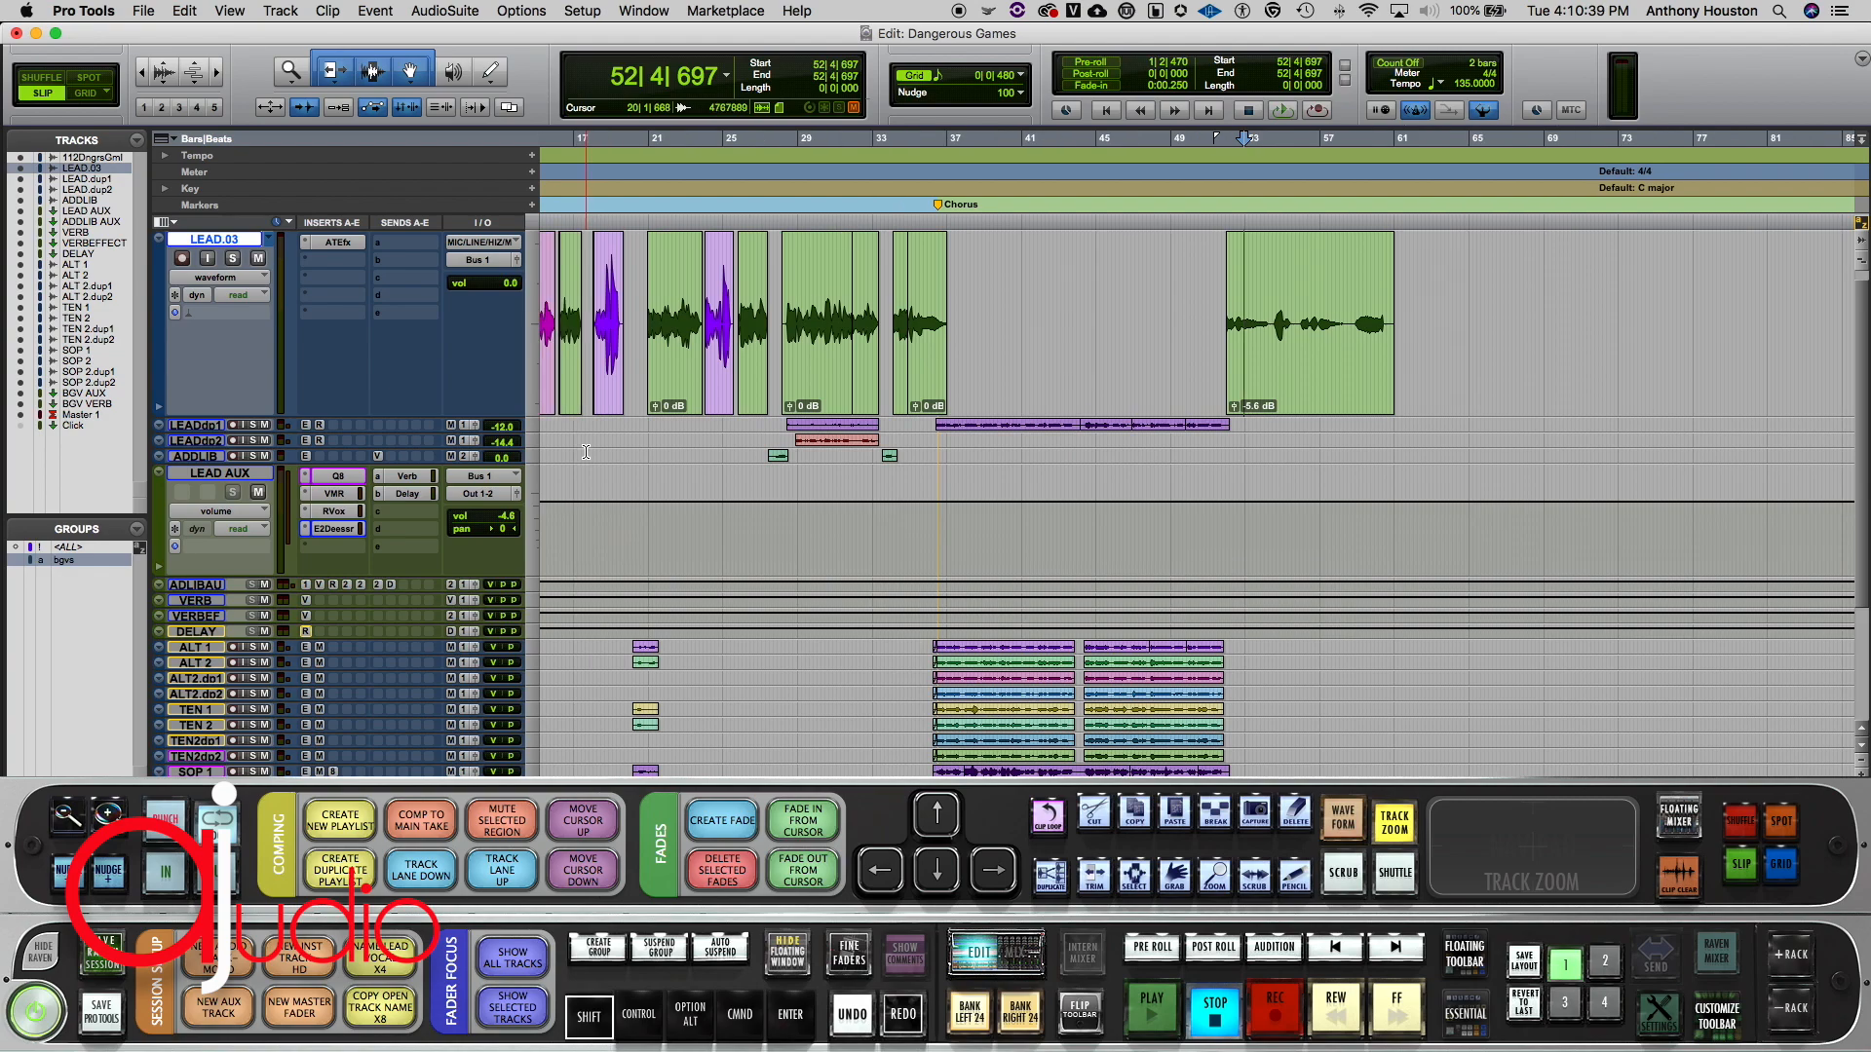
left_click(634, 232)
key("space")
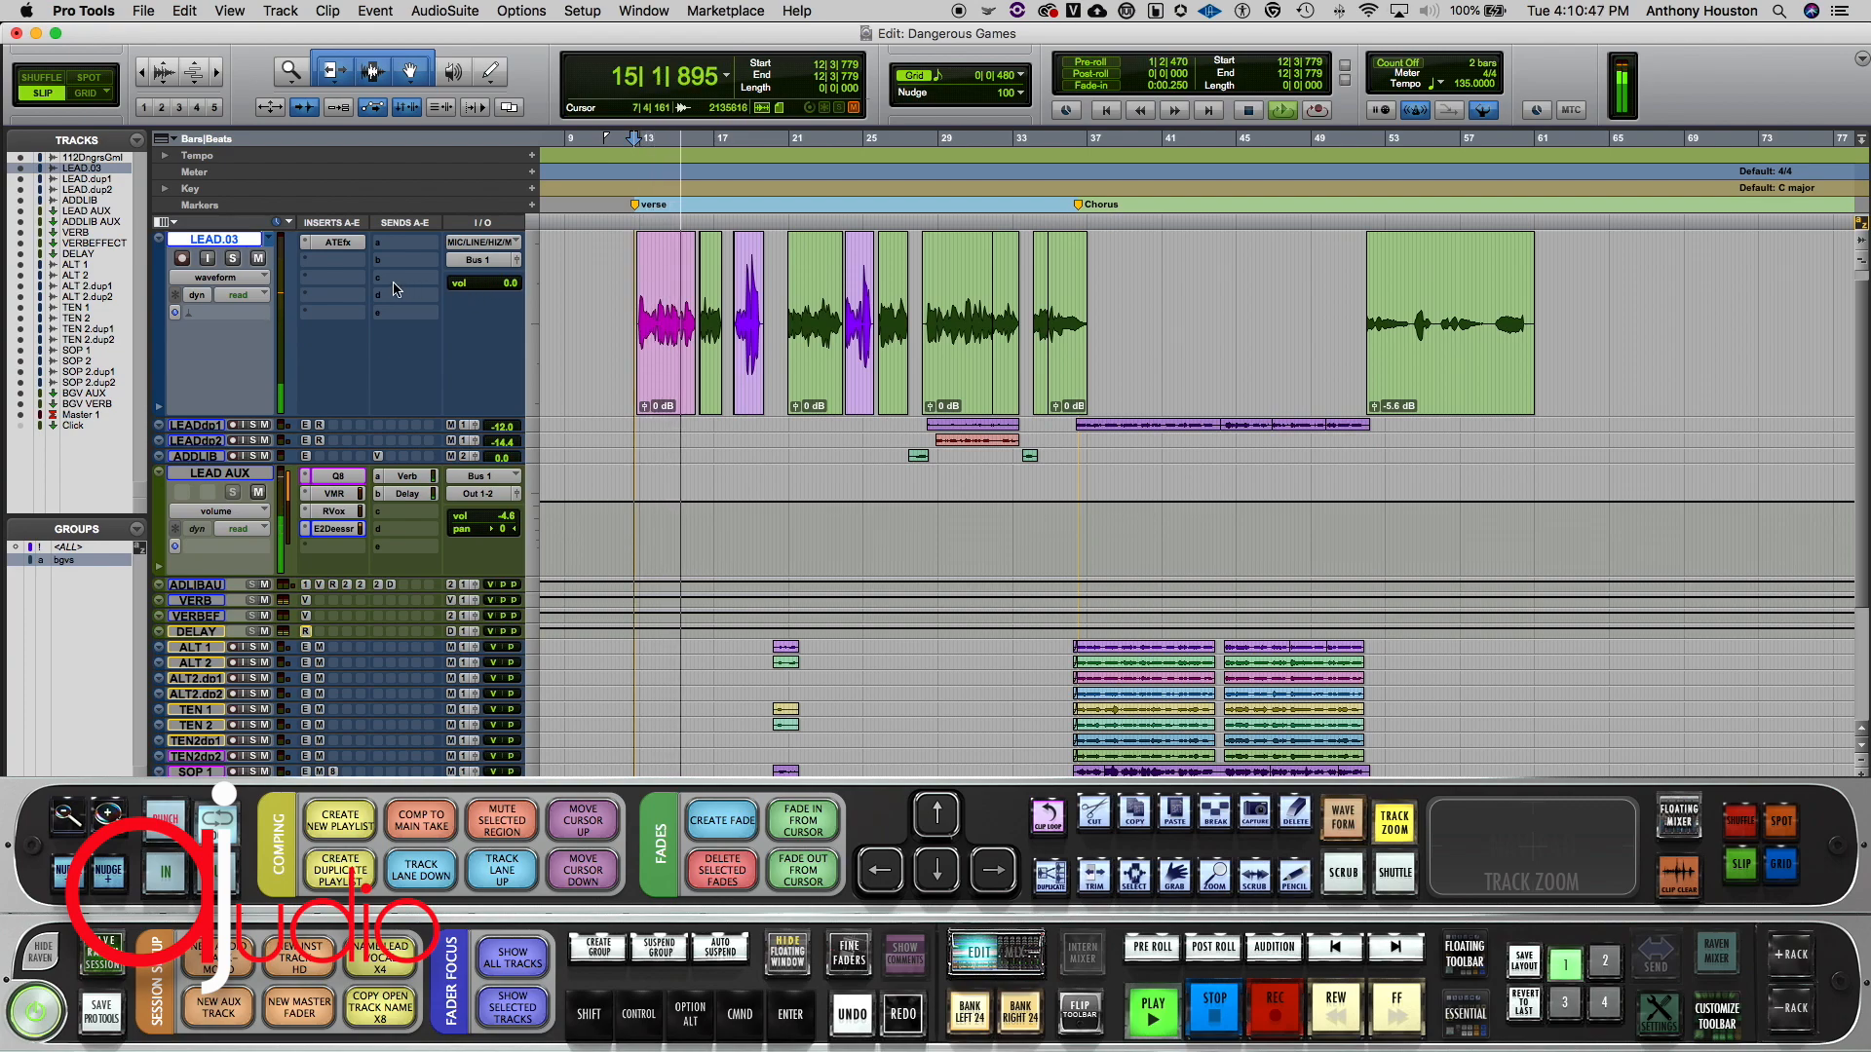
Step: Stop playback, bypass the Auto-Tune EFX insert on LEAD.03, and place the cursor just before the verse
key("space")
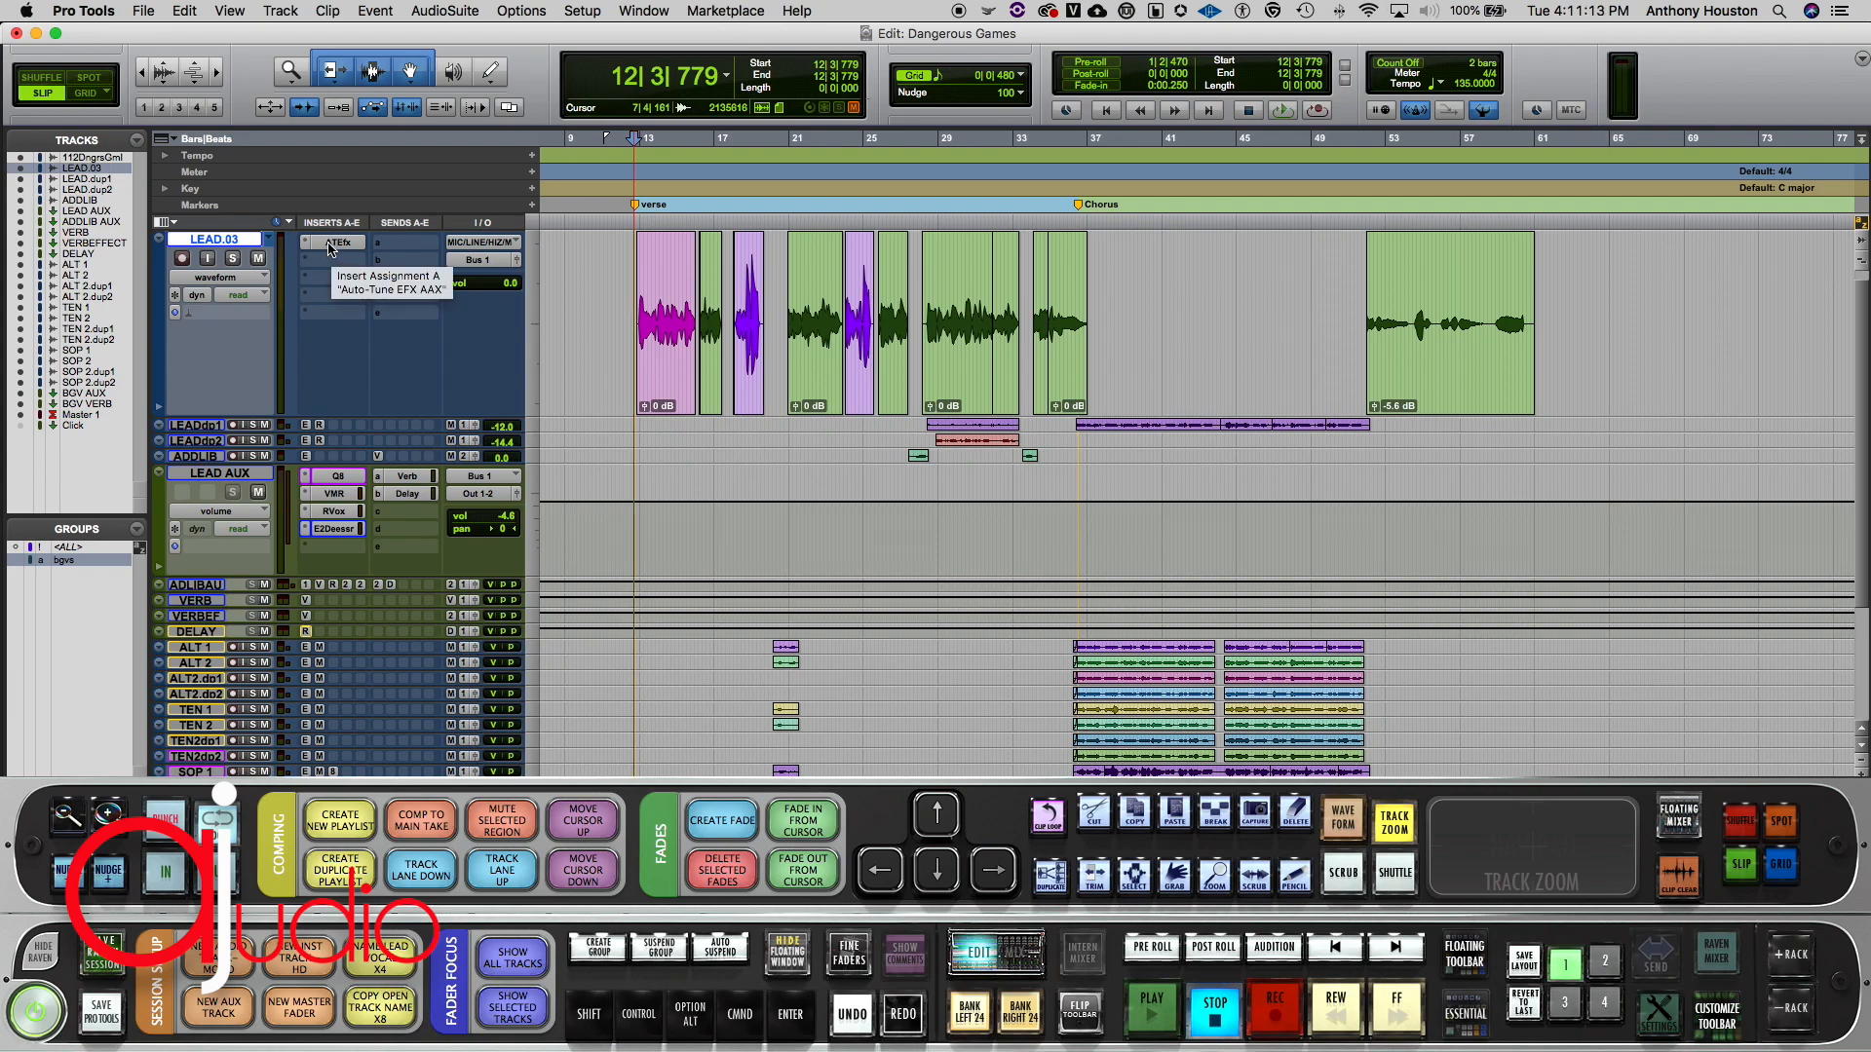
key("t")
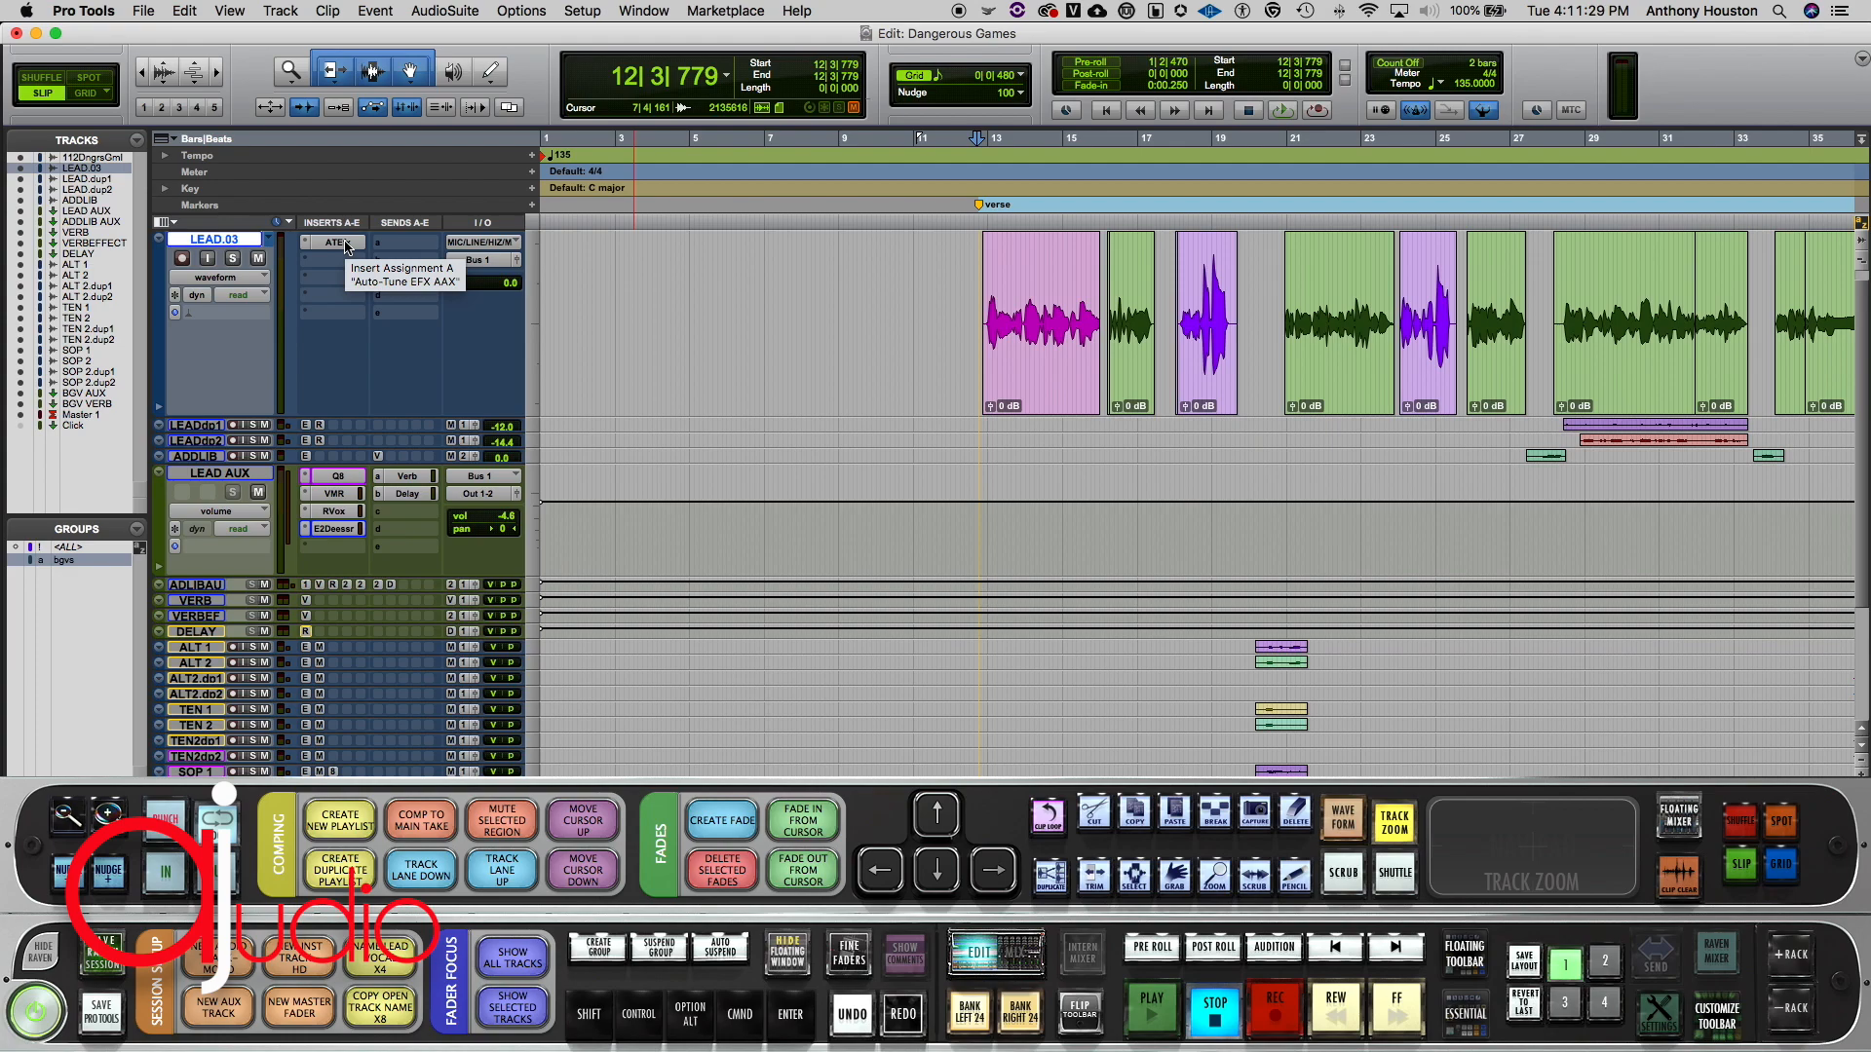
key("super")
left_click(347, 247, "super")
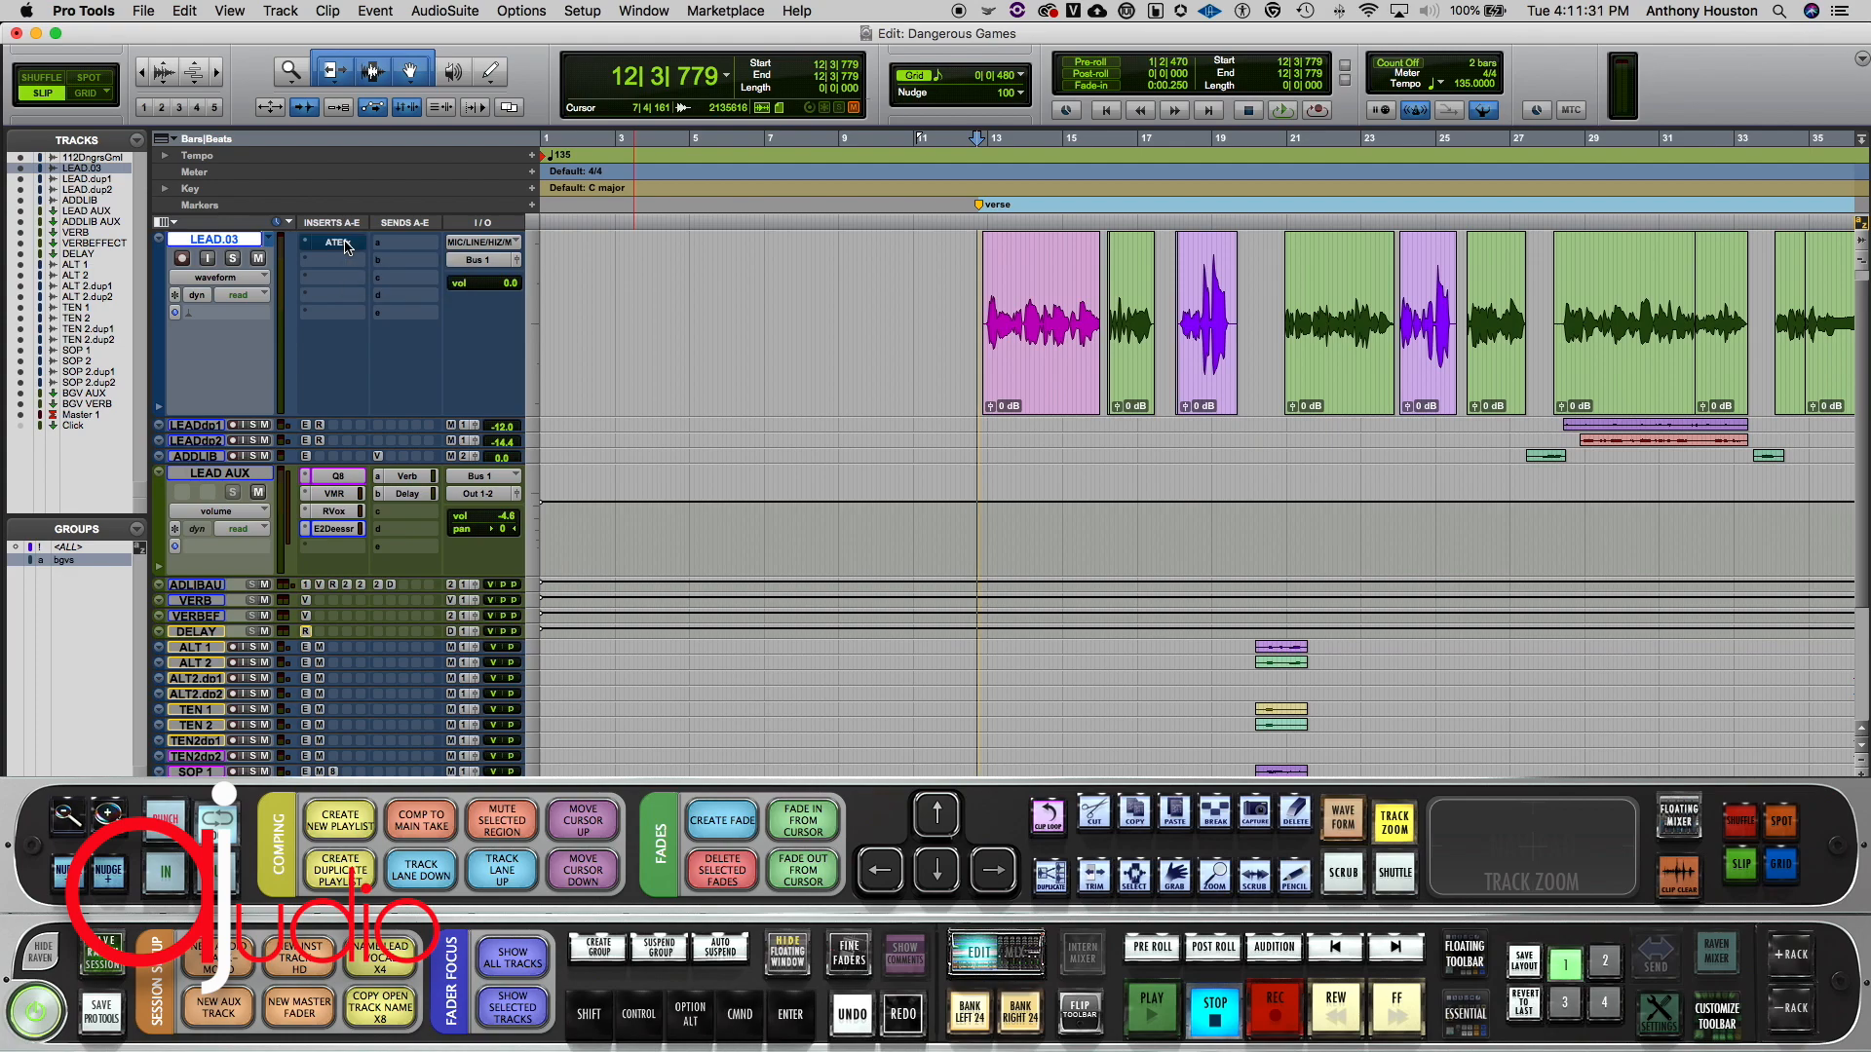
left_click(952, 235)
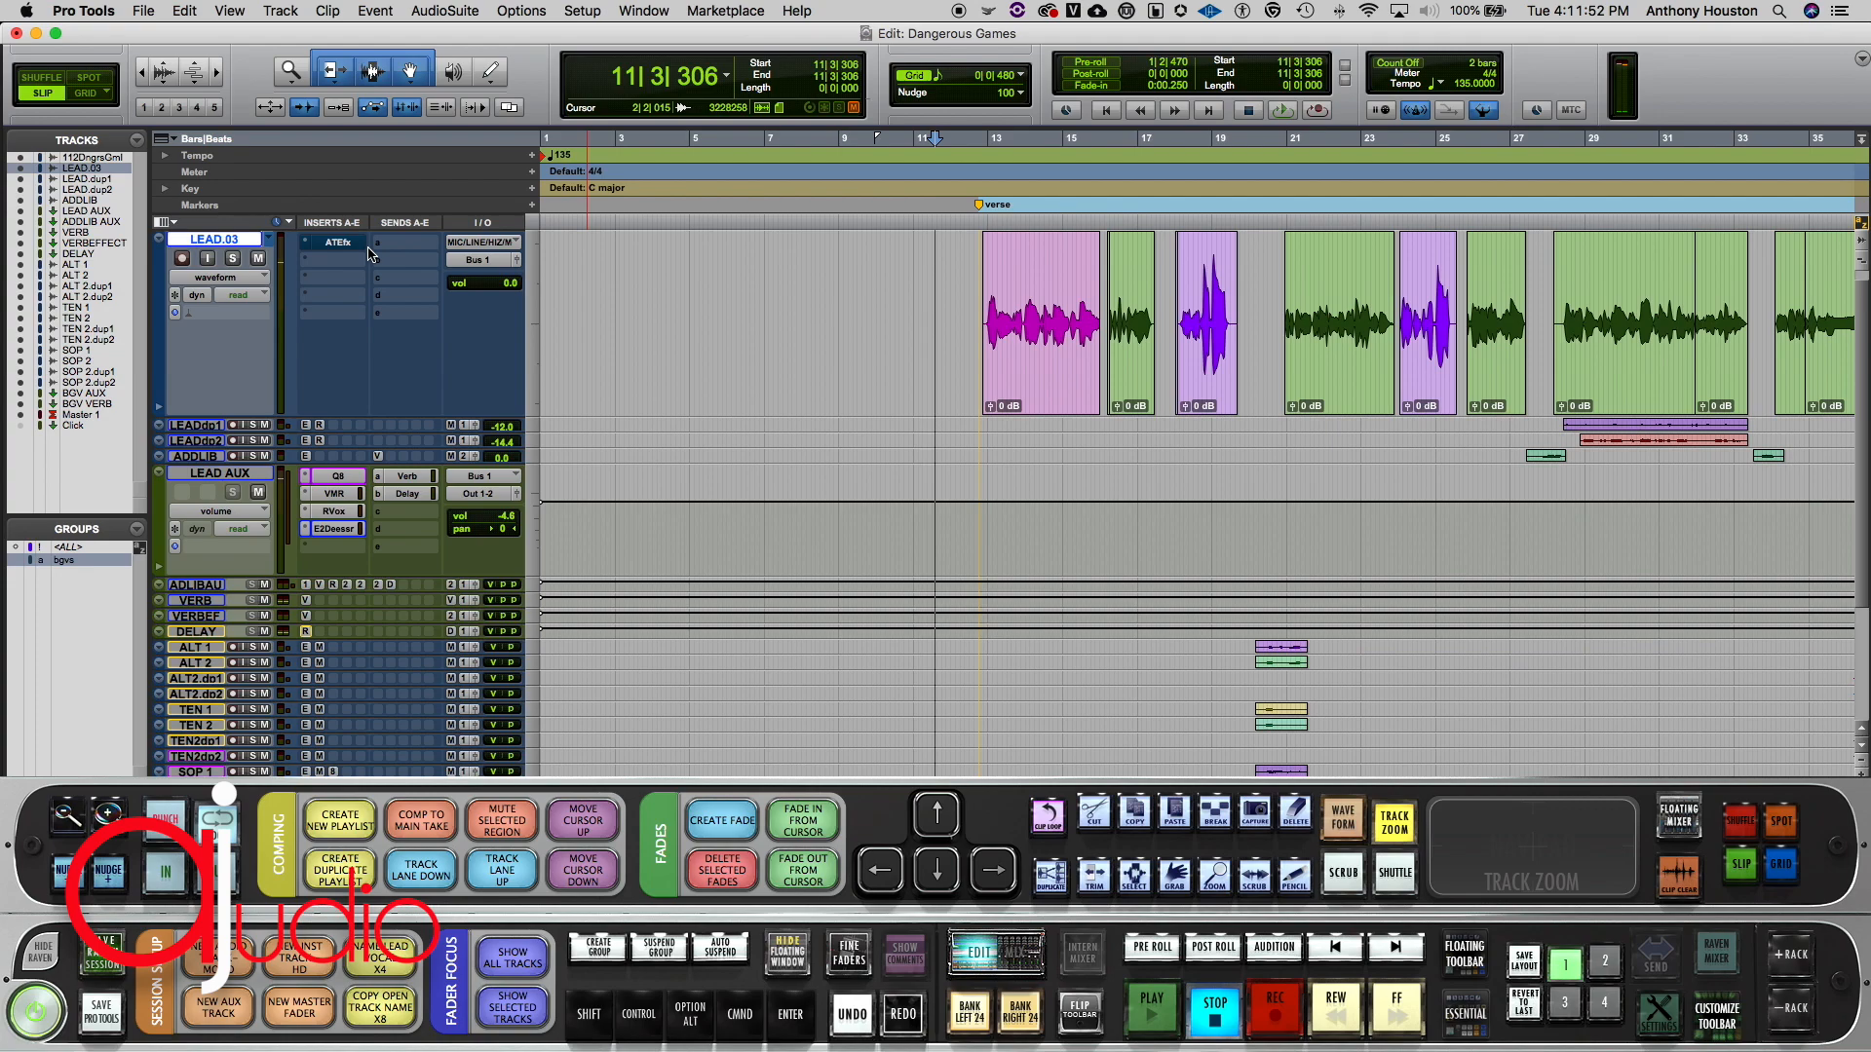
Step: Re-enable the Auto-Tune EFX insert on LEAD.03 and play the lead vocal from just before the verse
key("super")
left_click(338, 243, "super")
left_click(971, 288)
key("space")
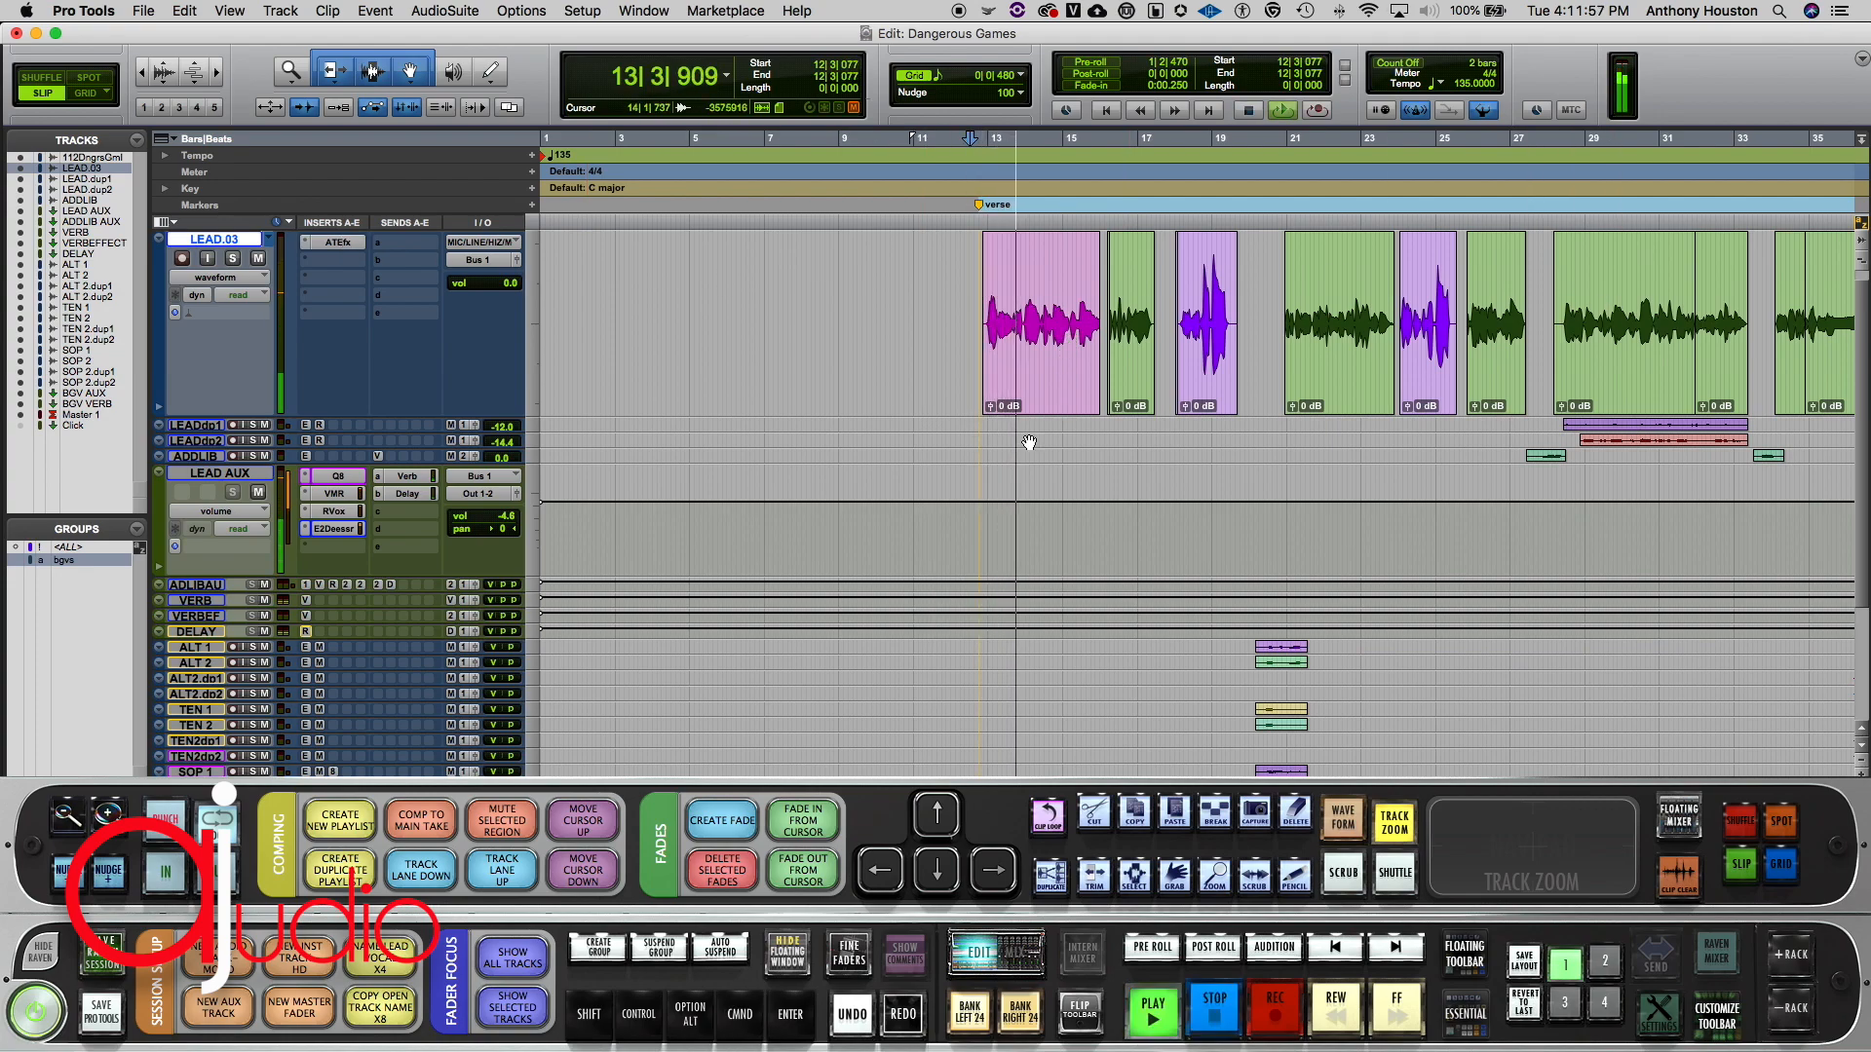
Step: Review the Auto-Tune EFX settings on LEAD.03 during playback, close the plug-in, and stop playback
left_click(339, 245)
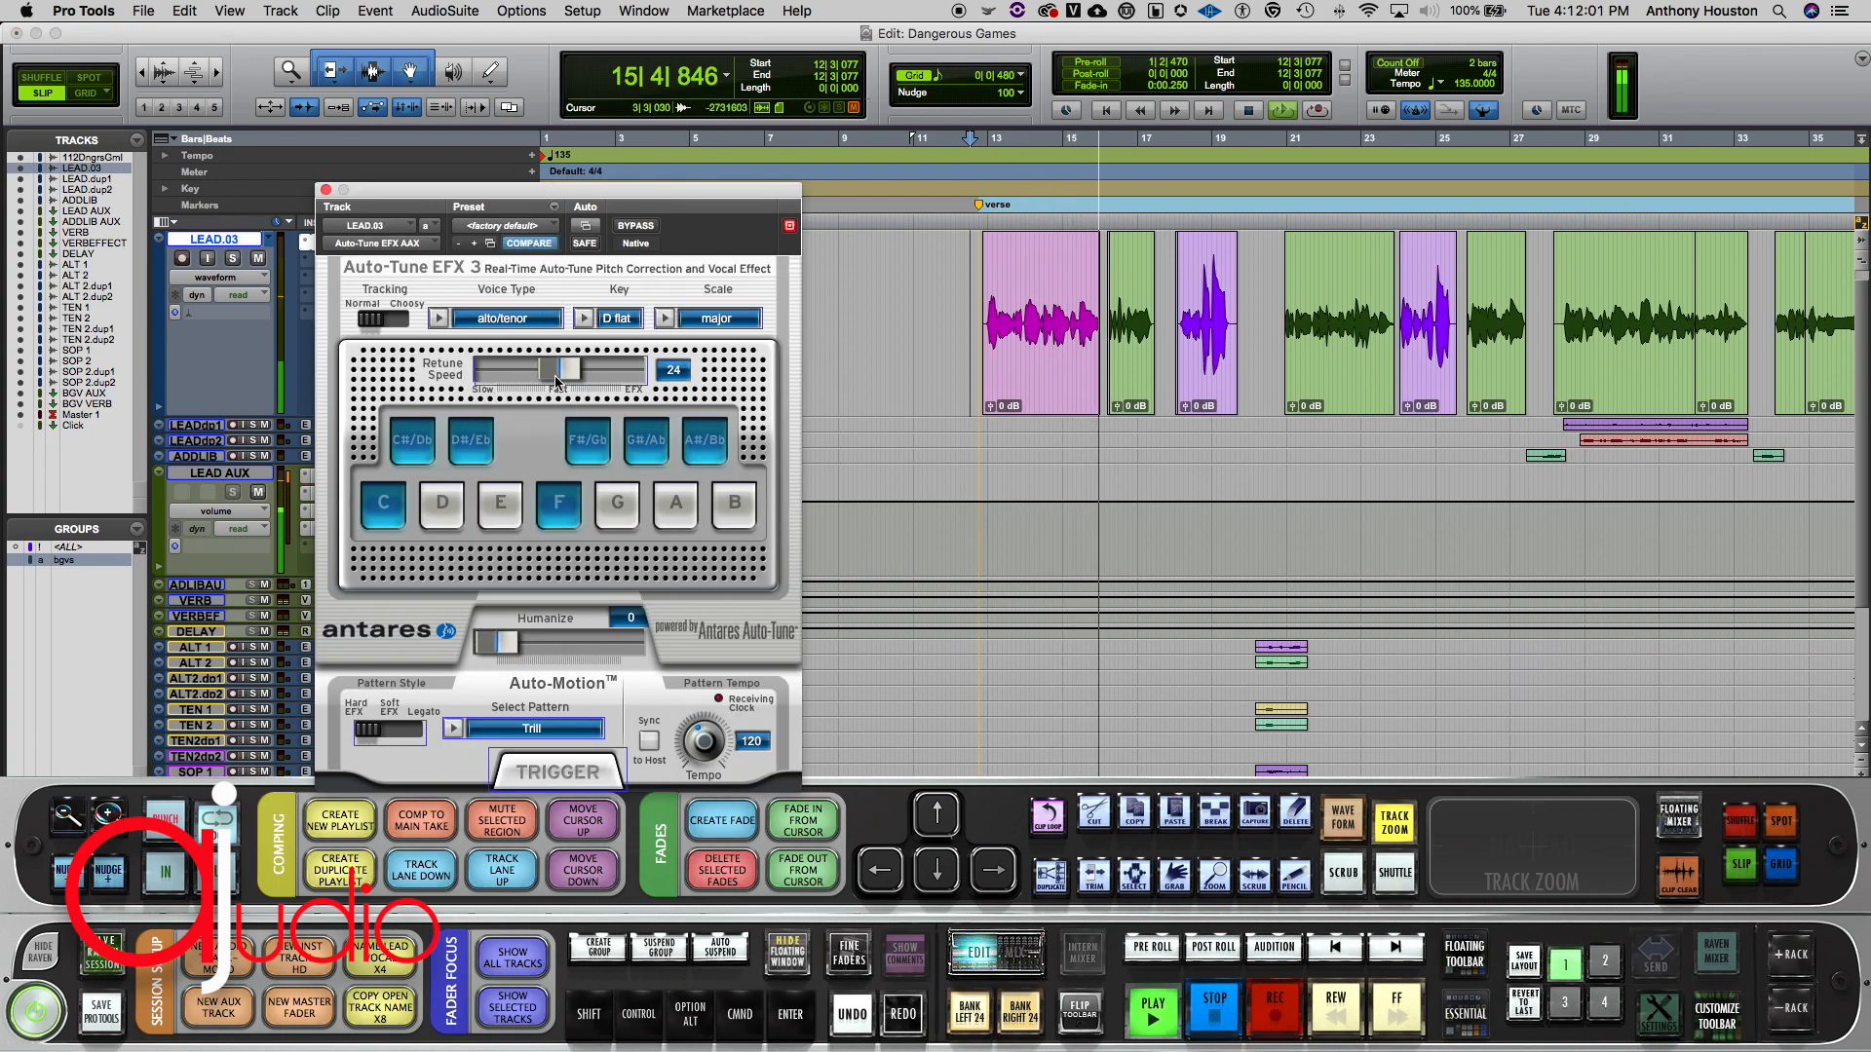
left_click(325, 189)
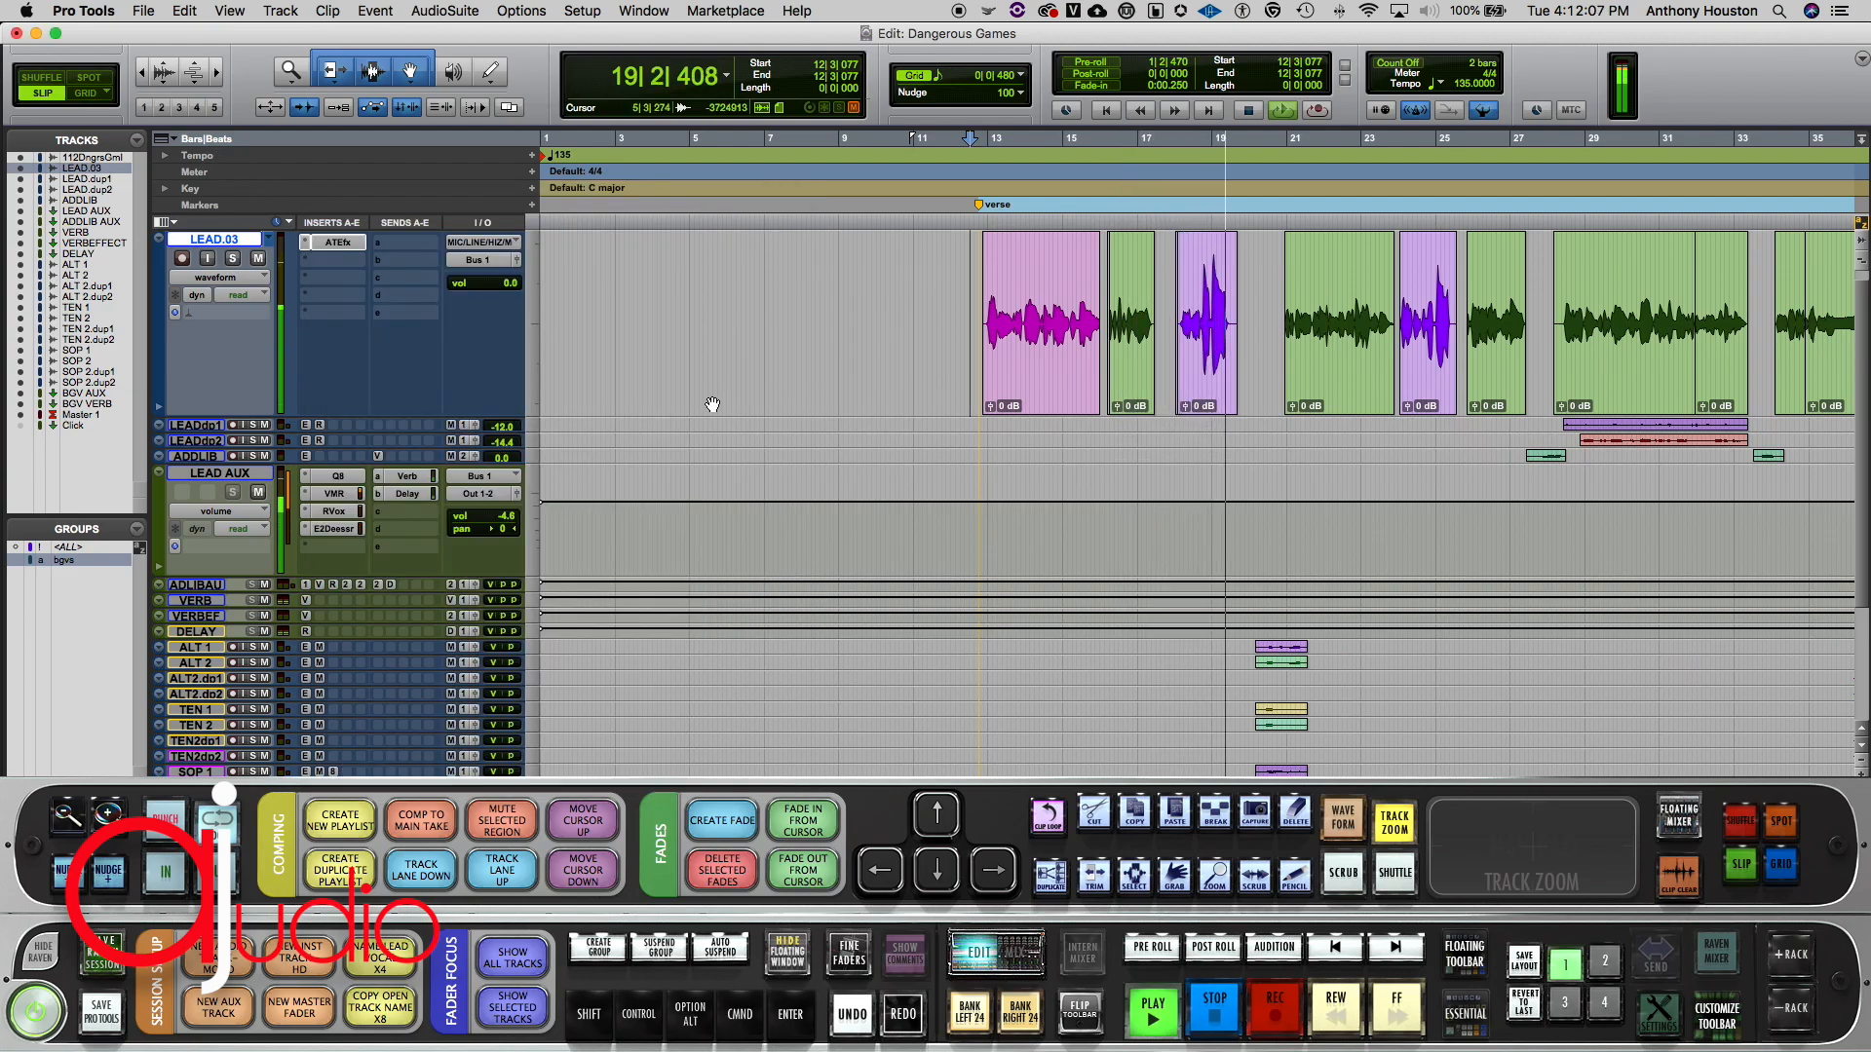
key("space")
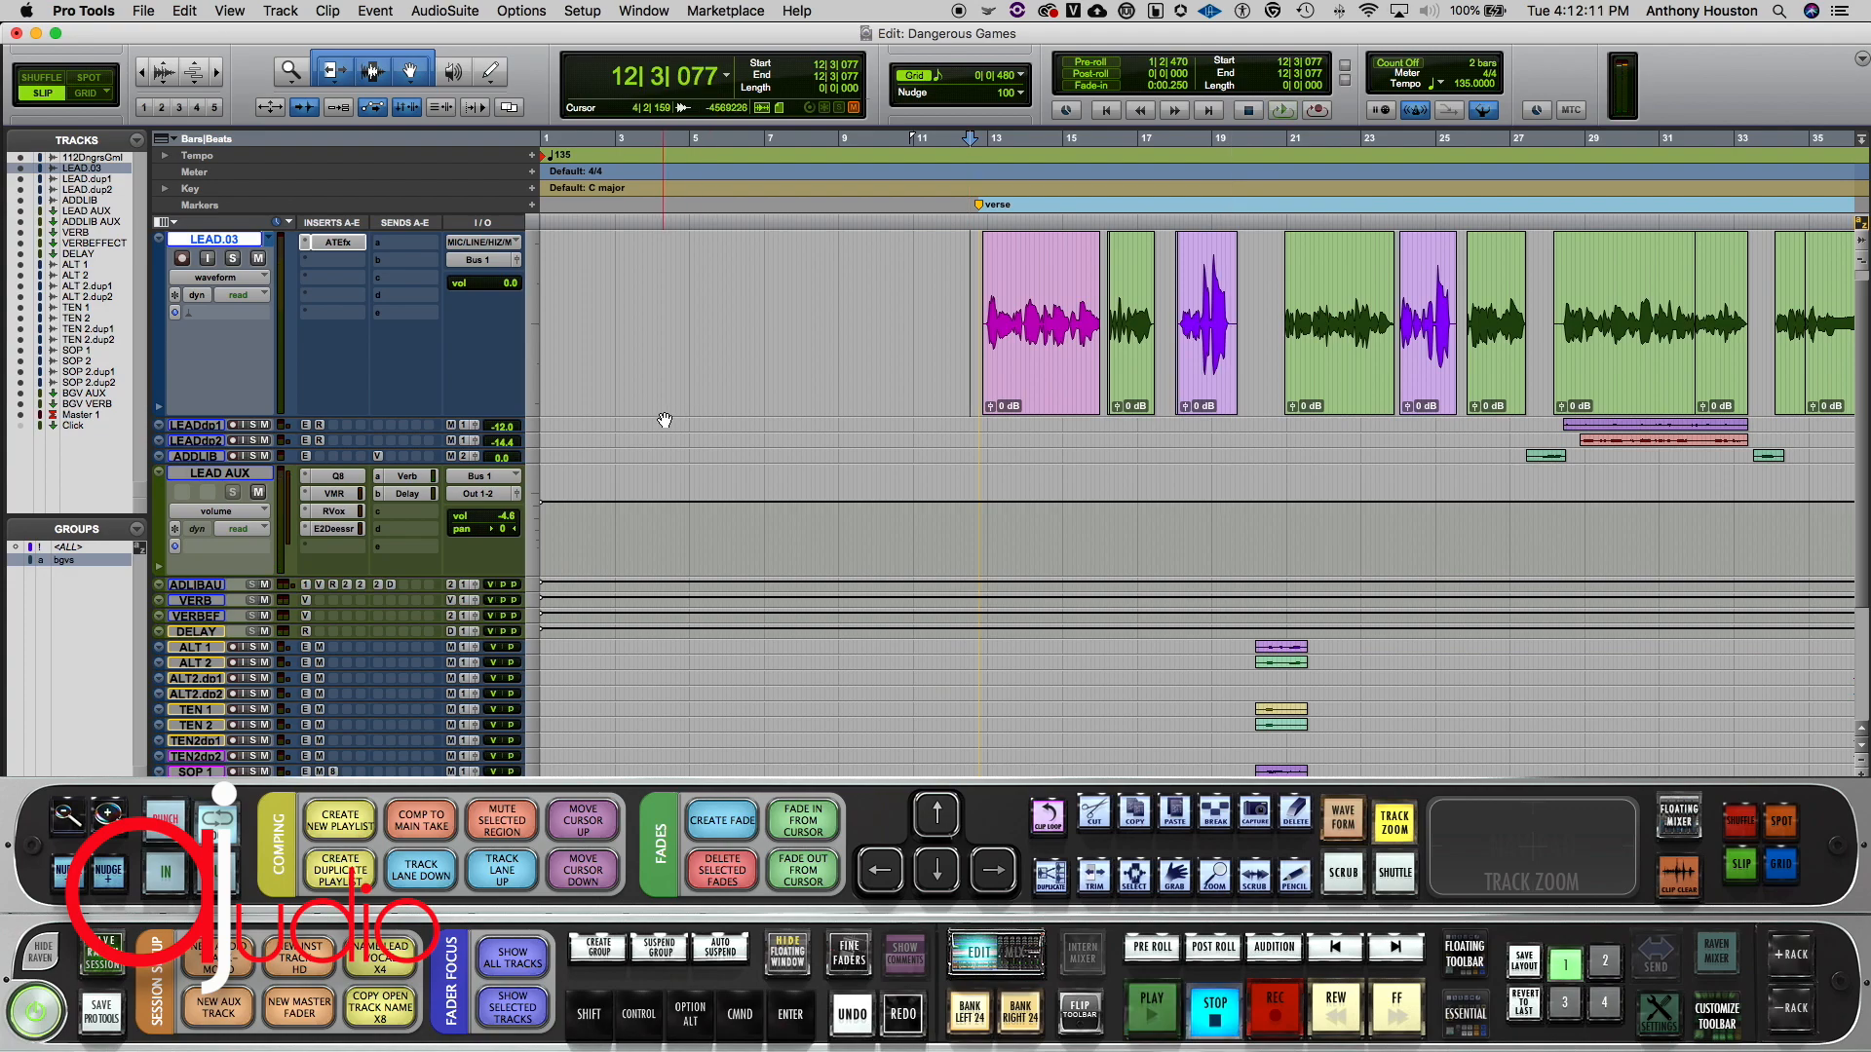
Step: Switch to the Raven mixer and show the insert list of the LEAD AUX channel
scroll(664, 420, "up", 1)
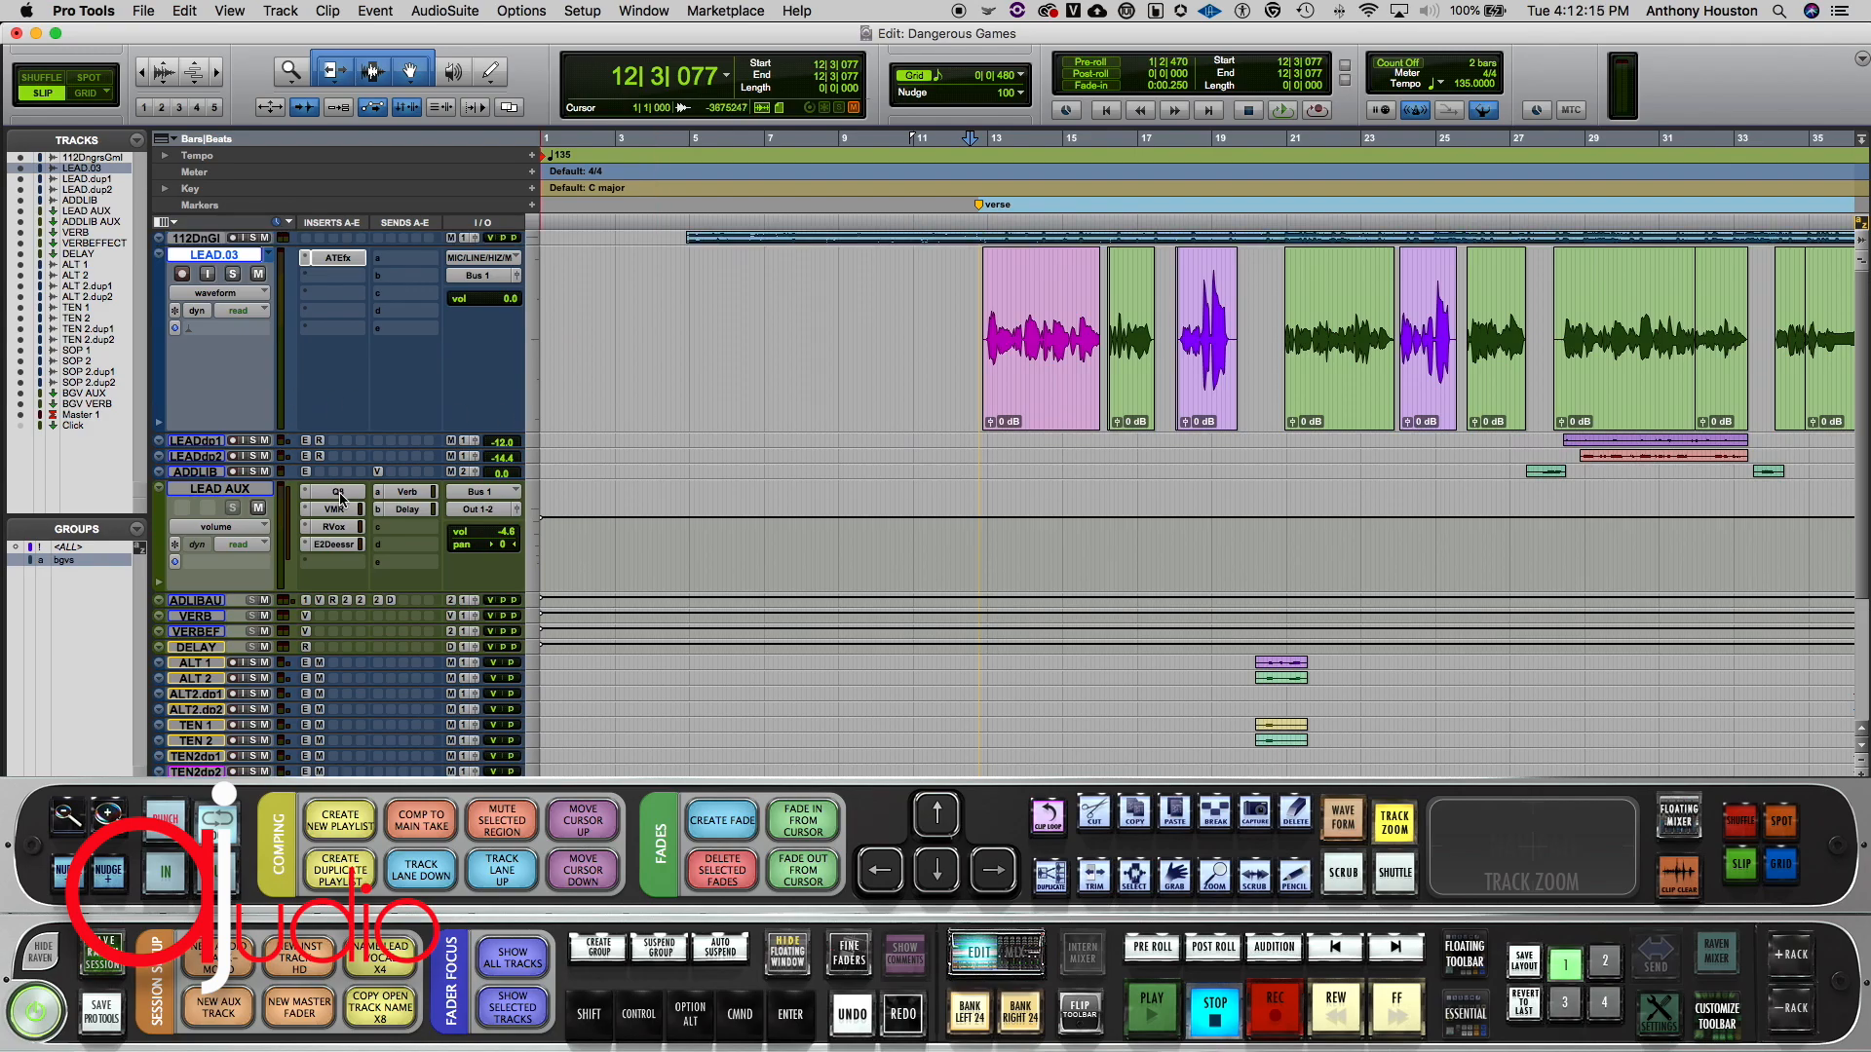
key("super+equal")
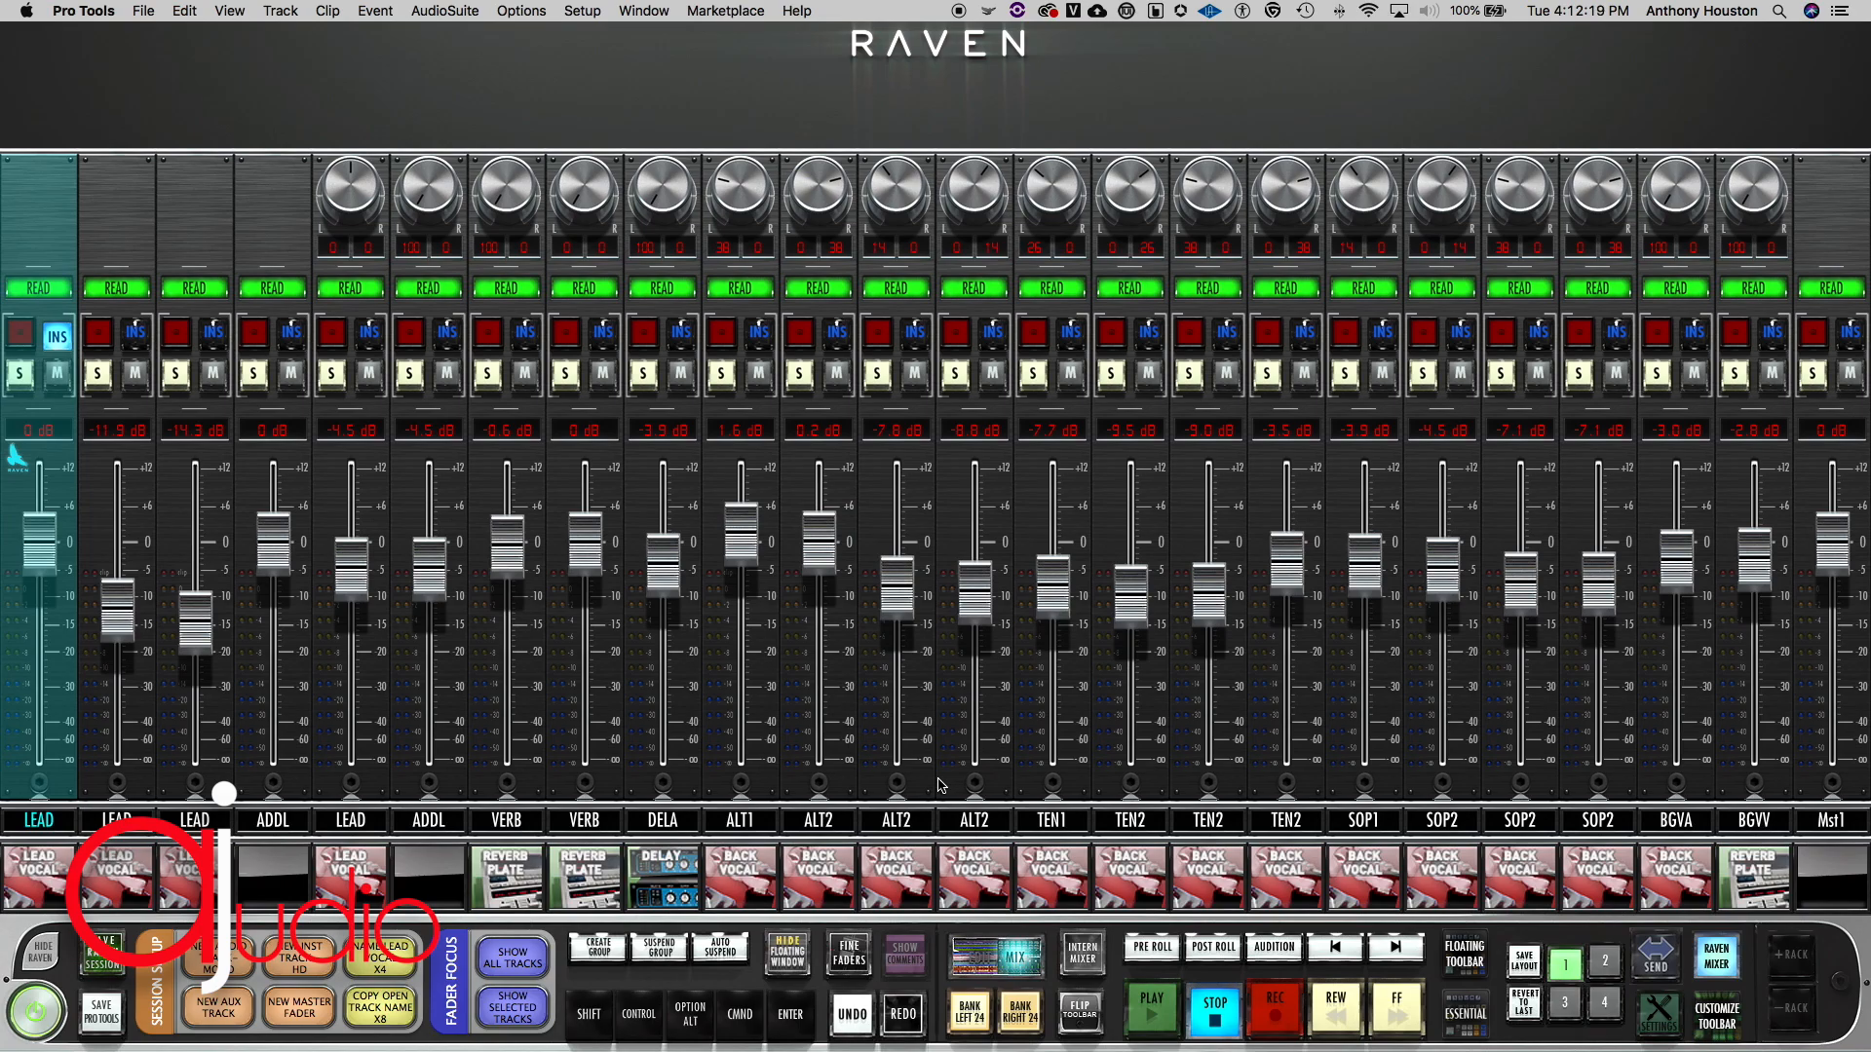
left_click(368, 335)
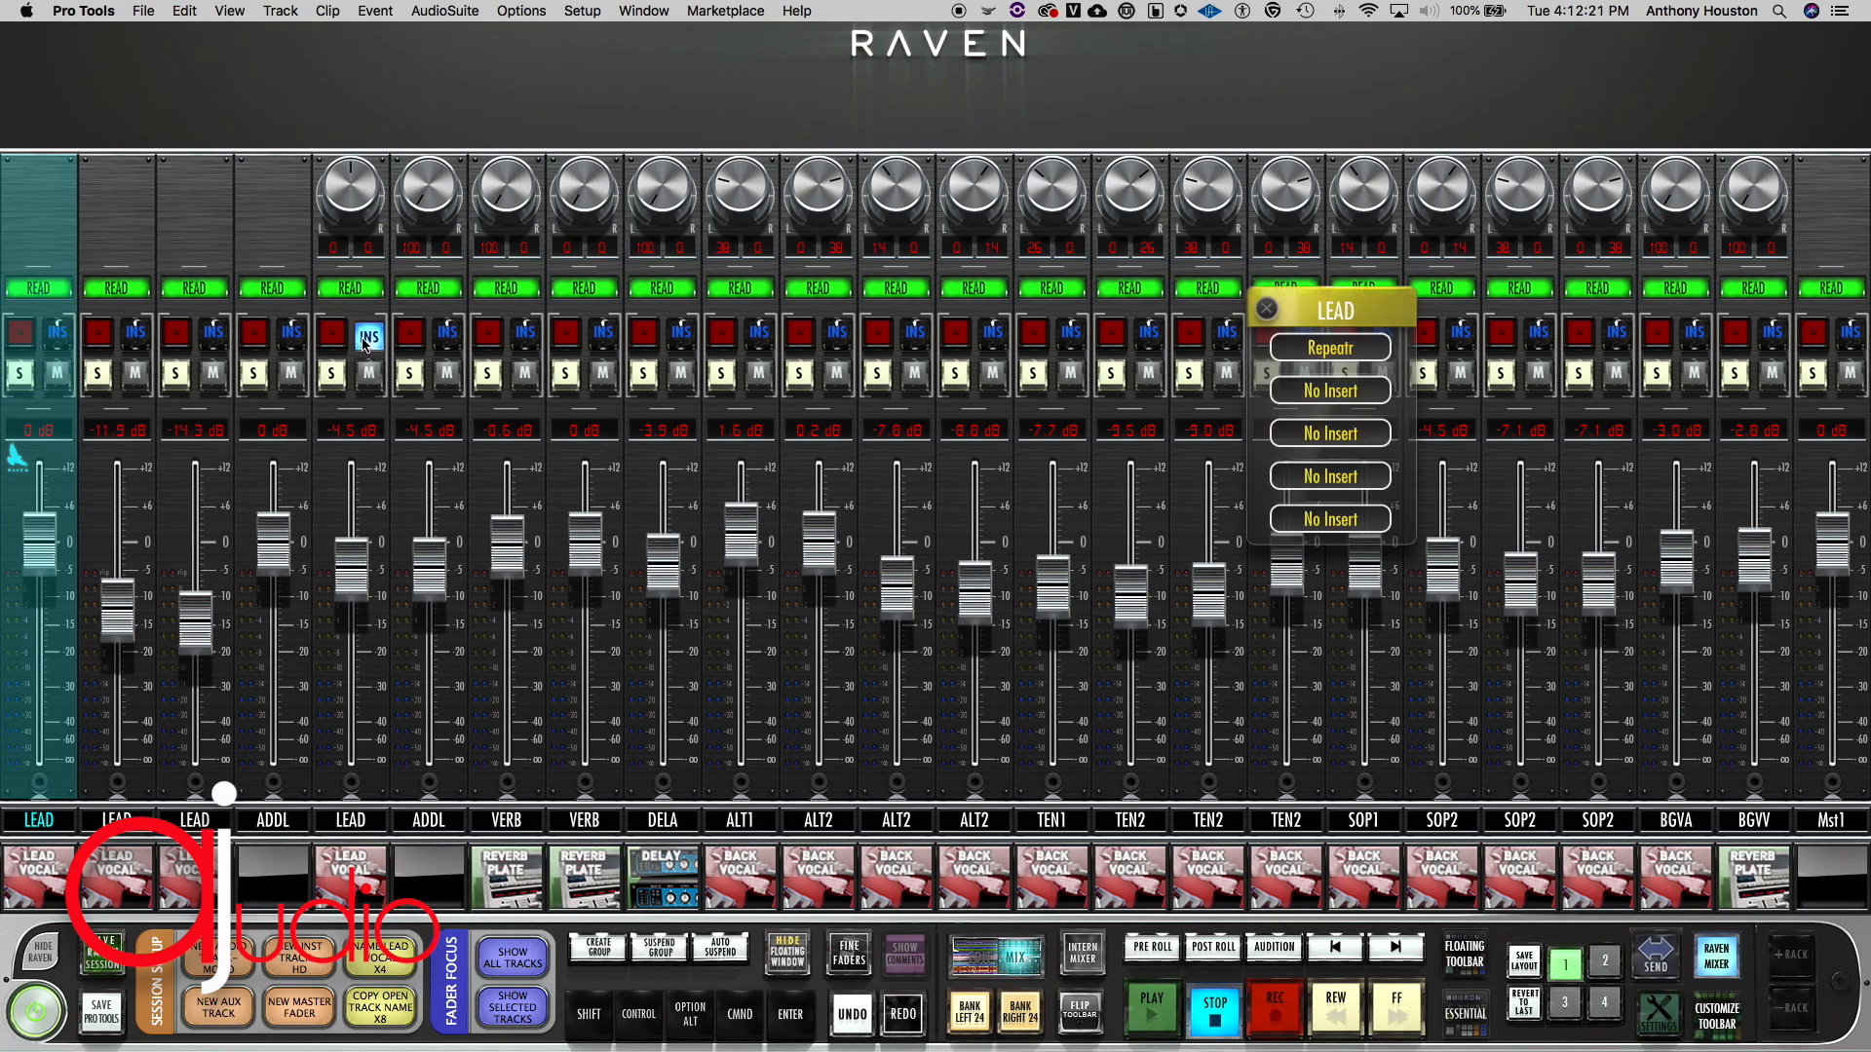
left_click_drag(1323, 314, 828, 437)
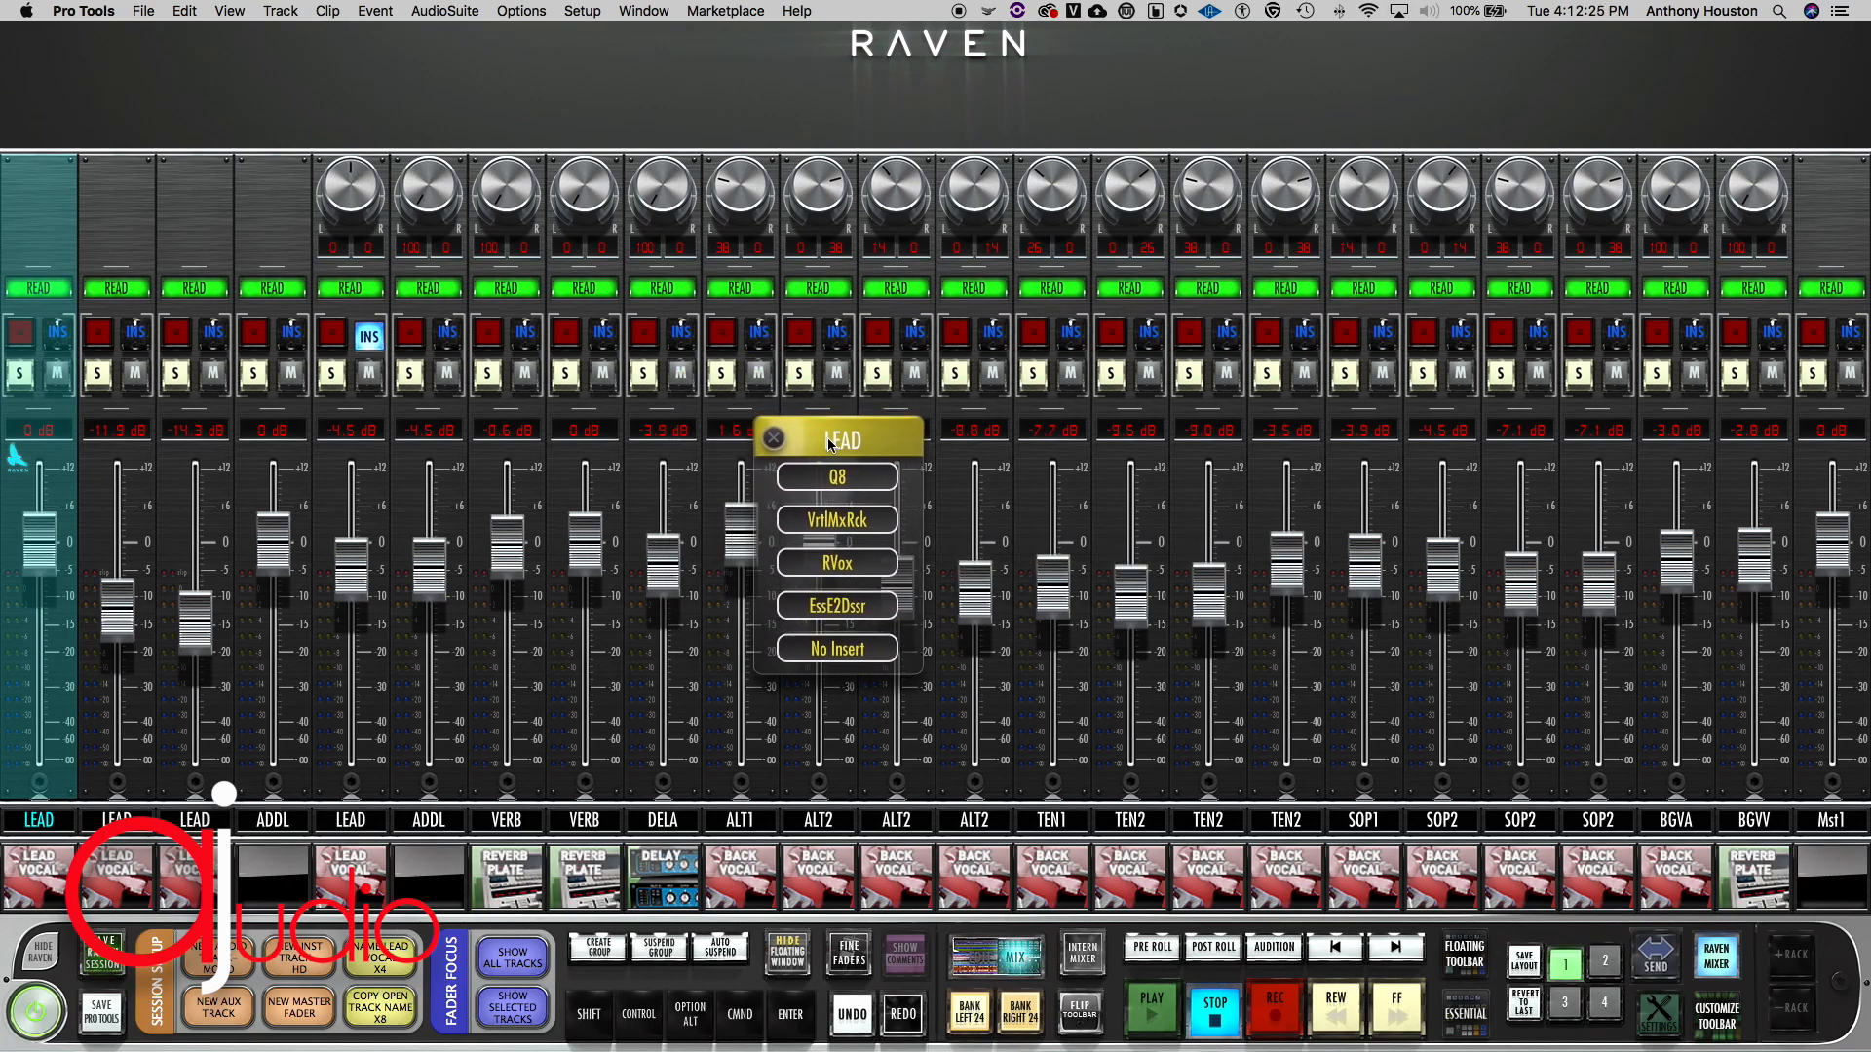
Step: Open the Q8 equalizer on LEAD AUX and inspect its low-cut band 1 and high-frequency band 8
left_click(859, 484)
left_click_drag(845, 454, 1229, 471)
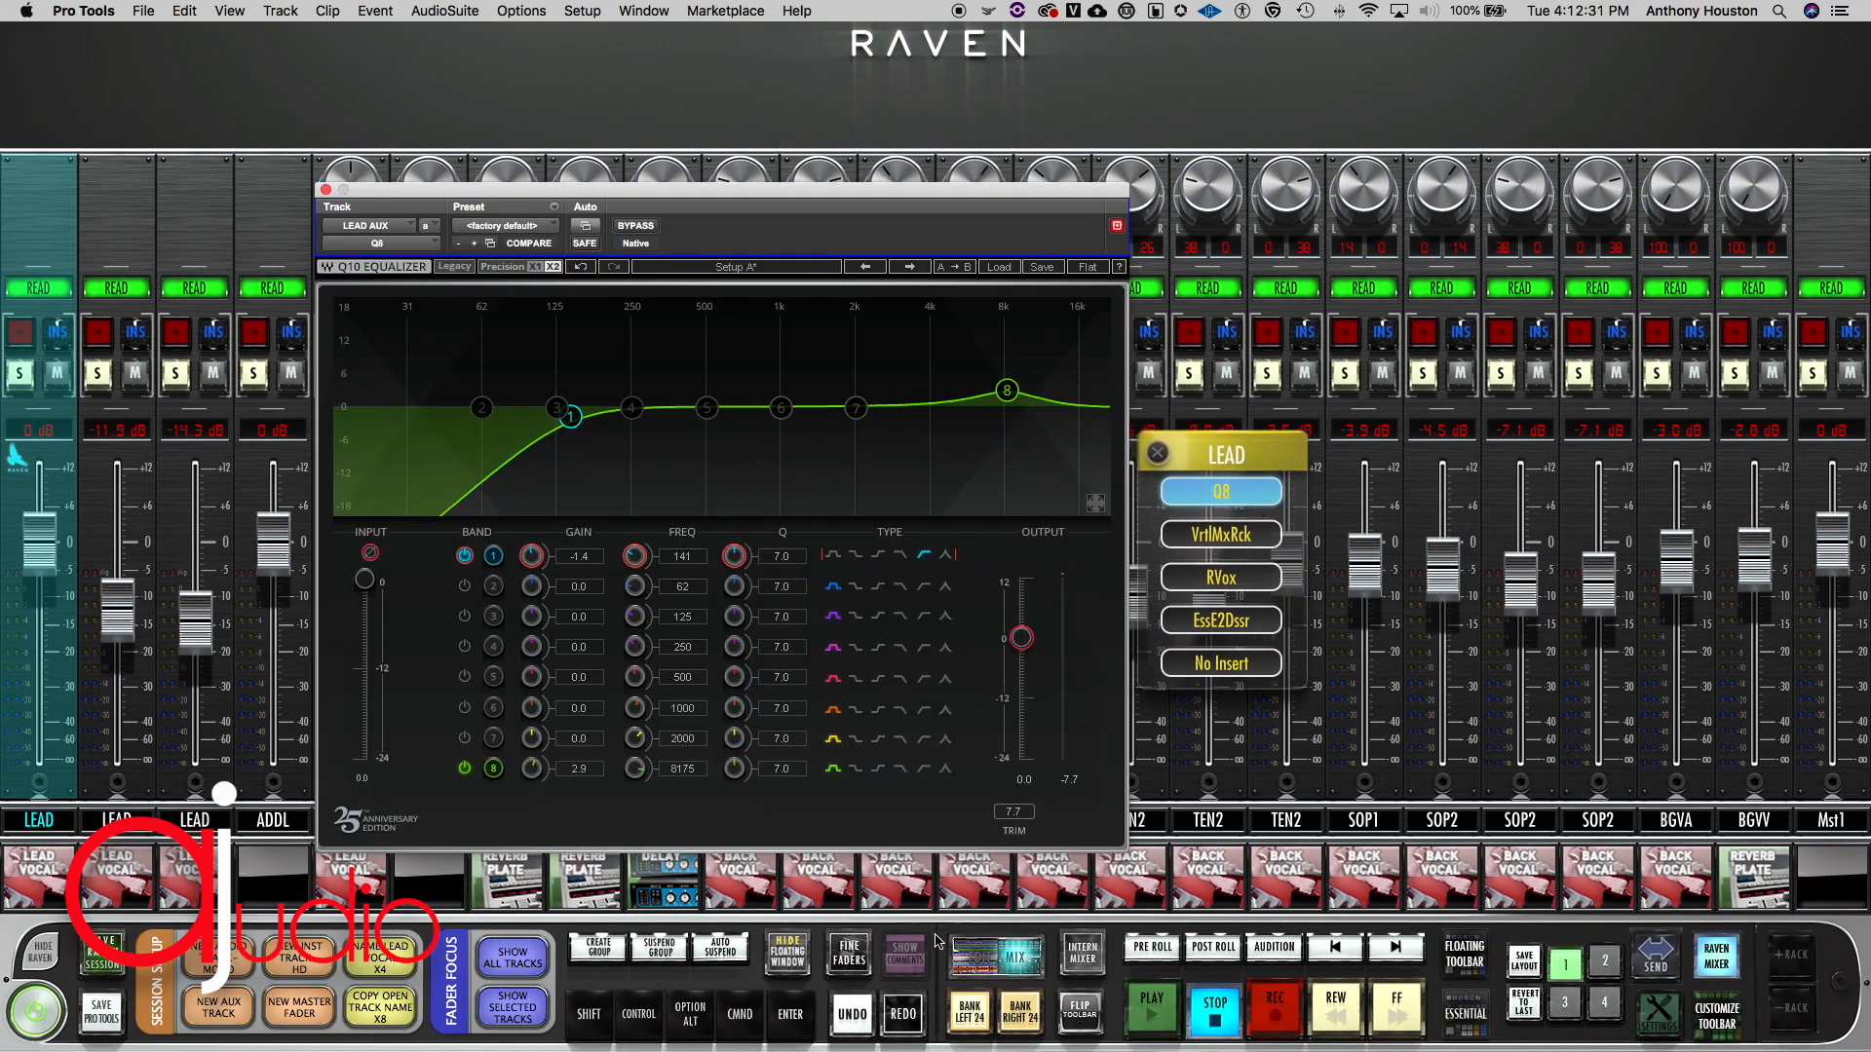
left_click(572, 417)
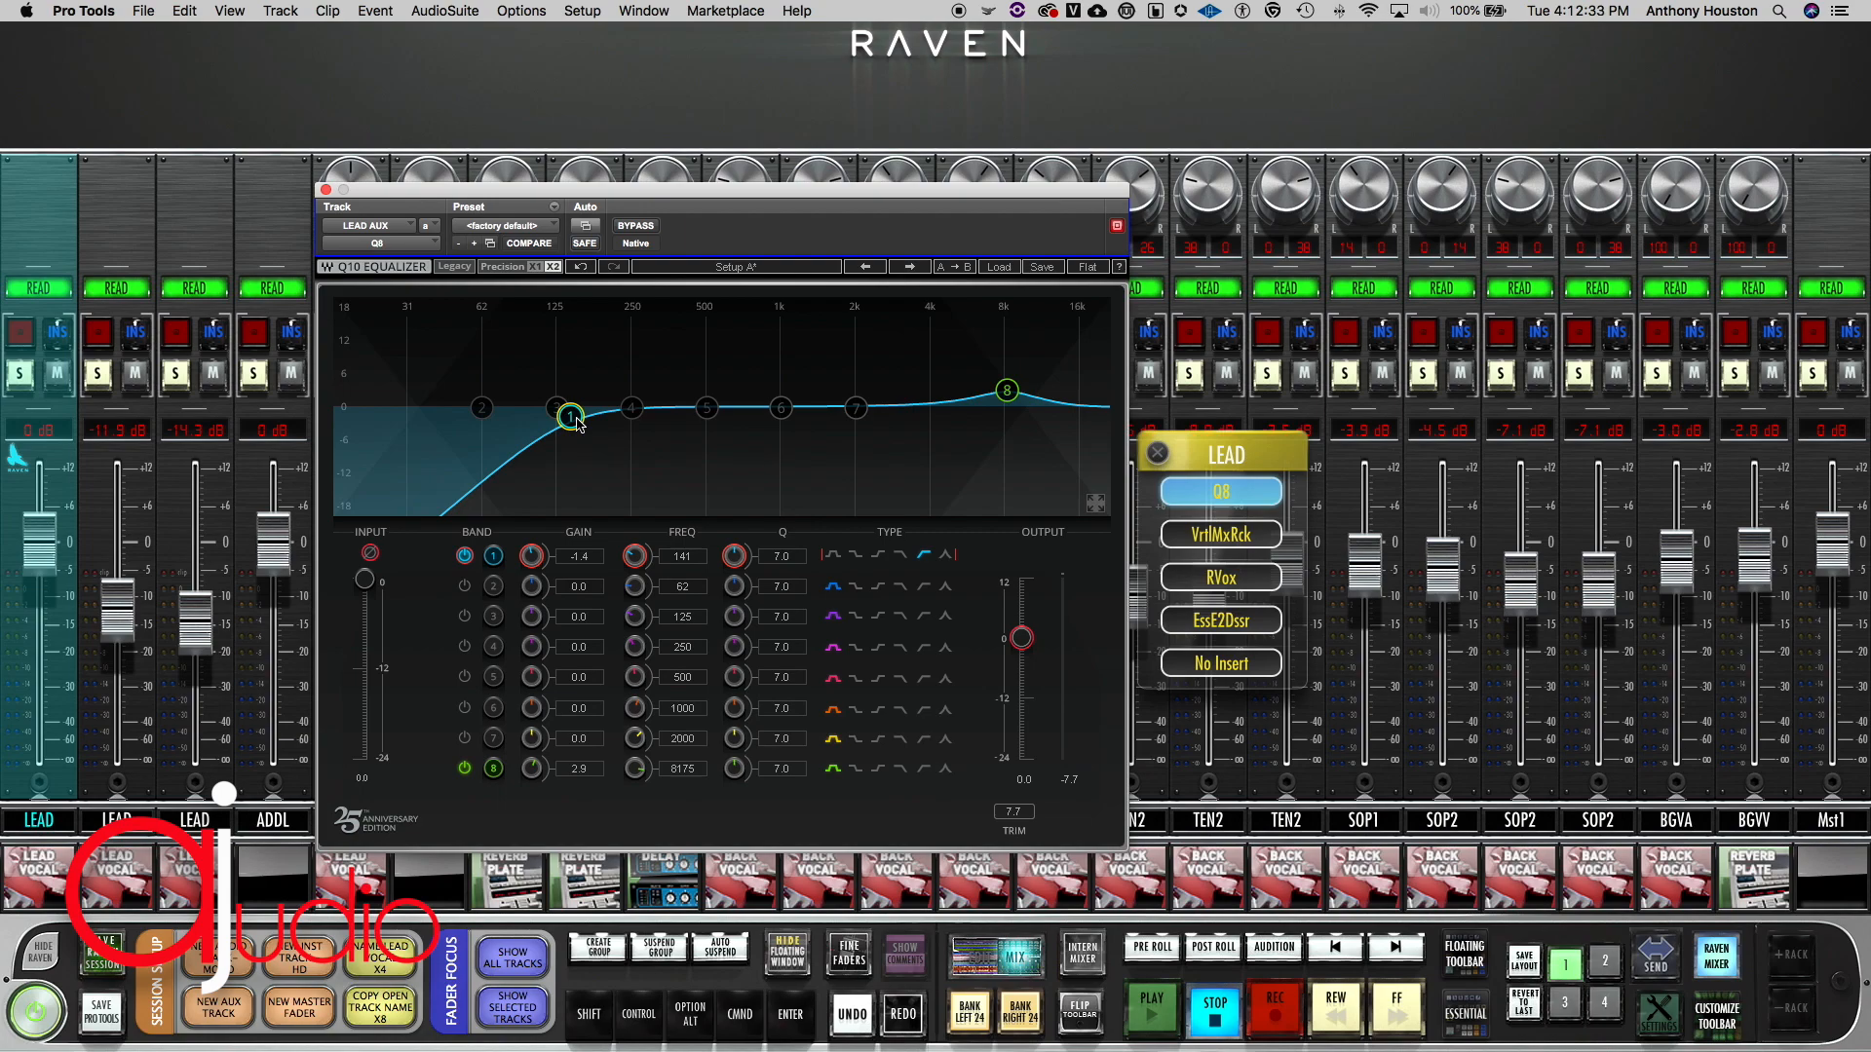
left_click(1007, 390)
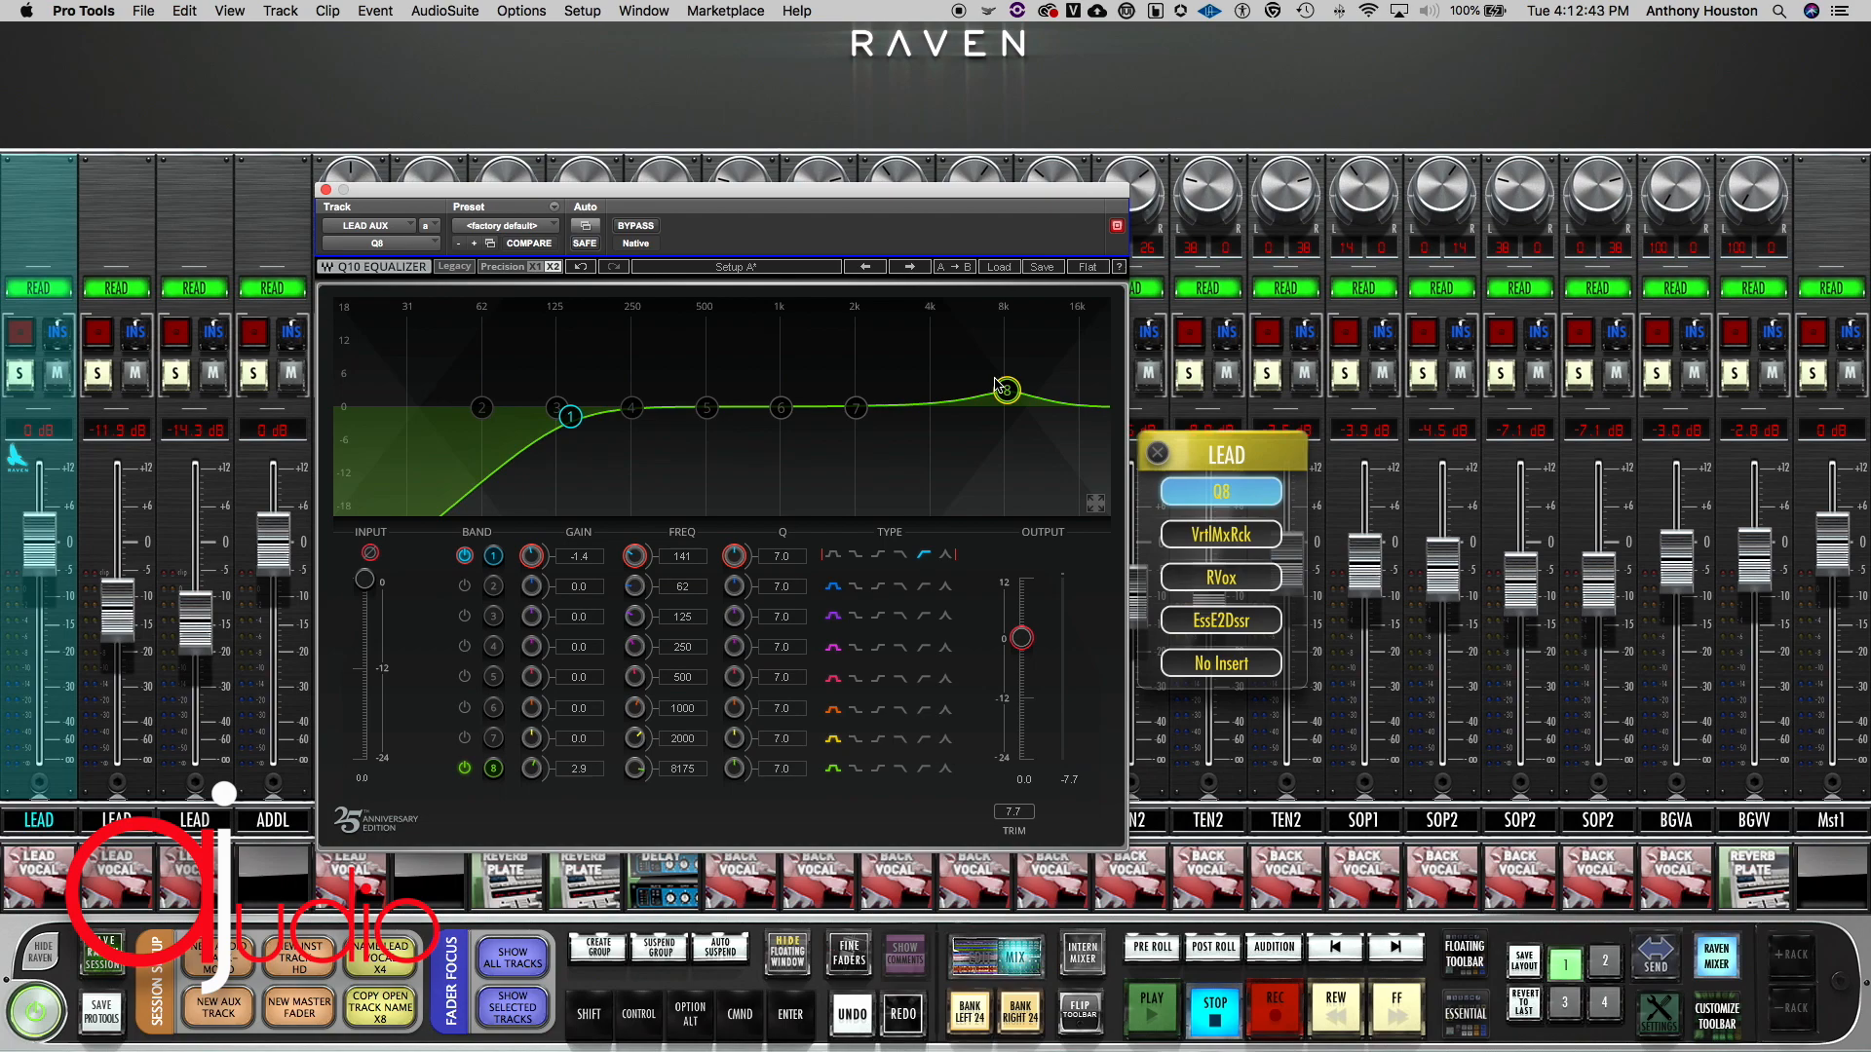
Step: Open the Virtual Mix Rack on LEAD AUX, undo the Shimmer knob nudge, and bring the Trimmer module into view
left_click(1221, 535)
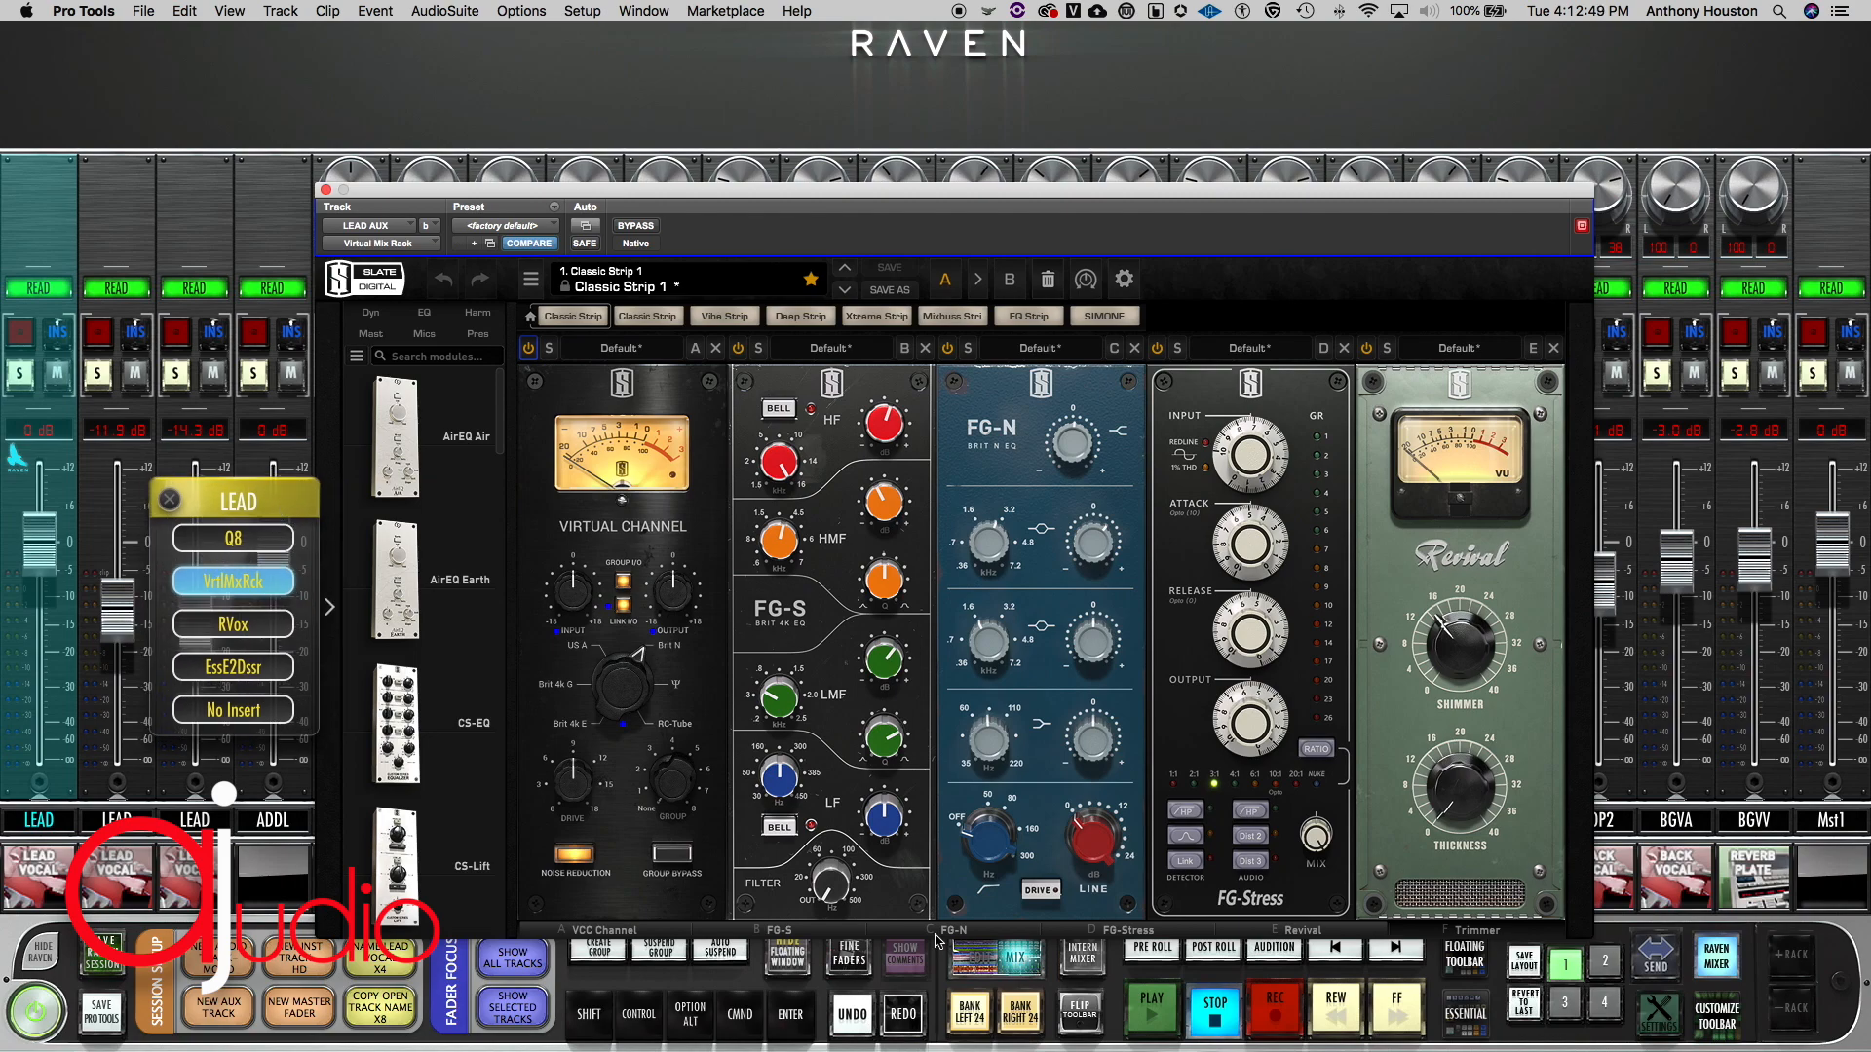
left_click_drag(826, 193, 983, 224)
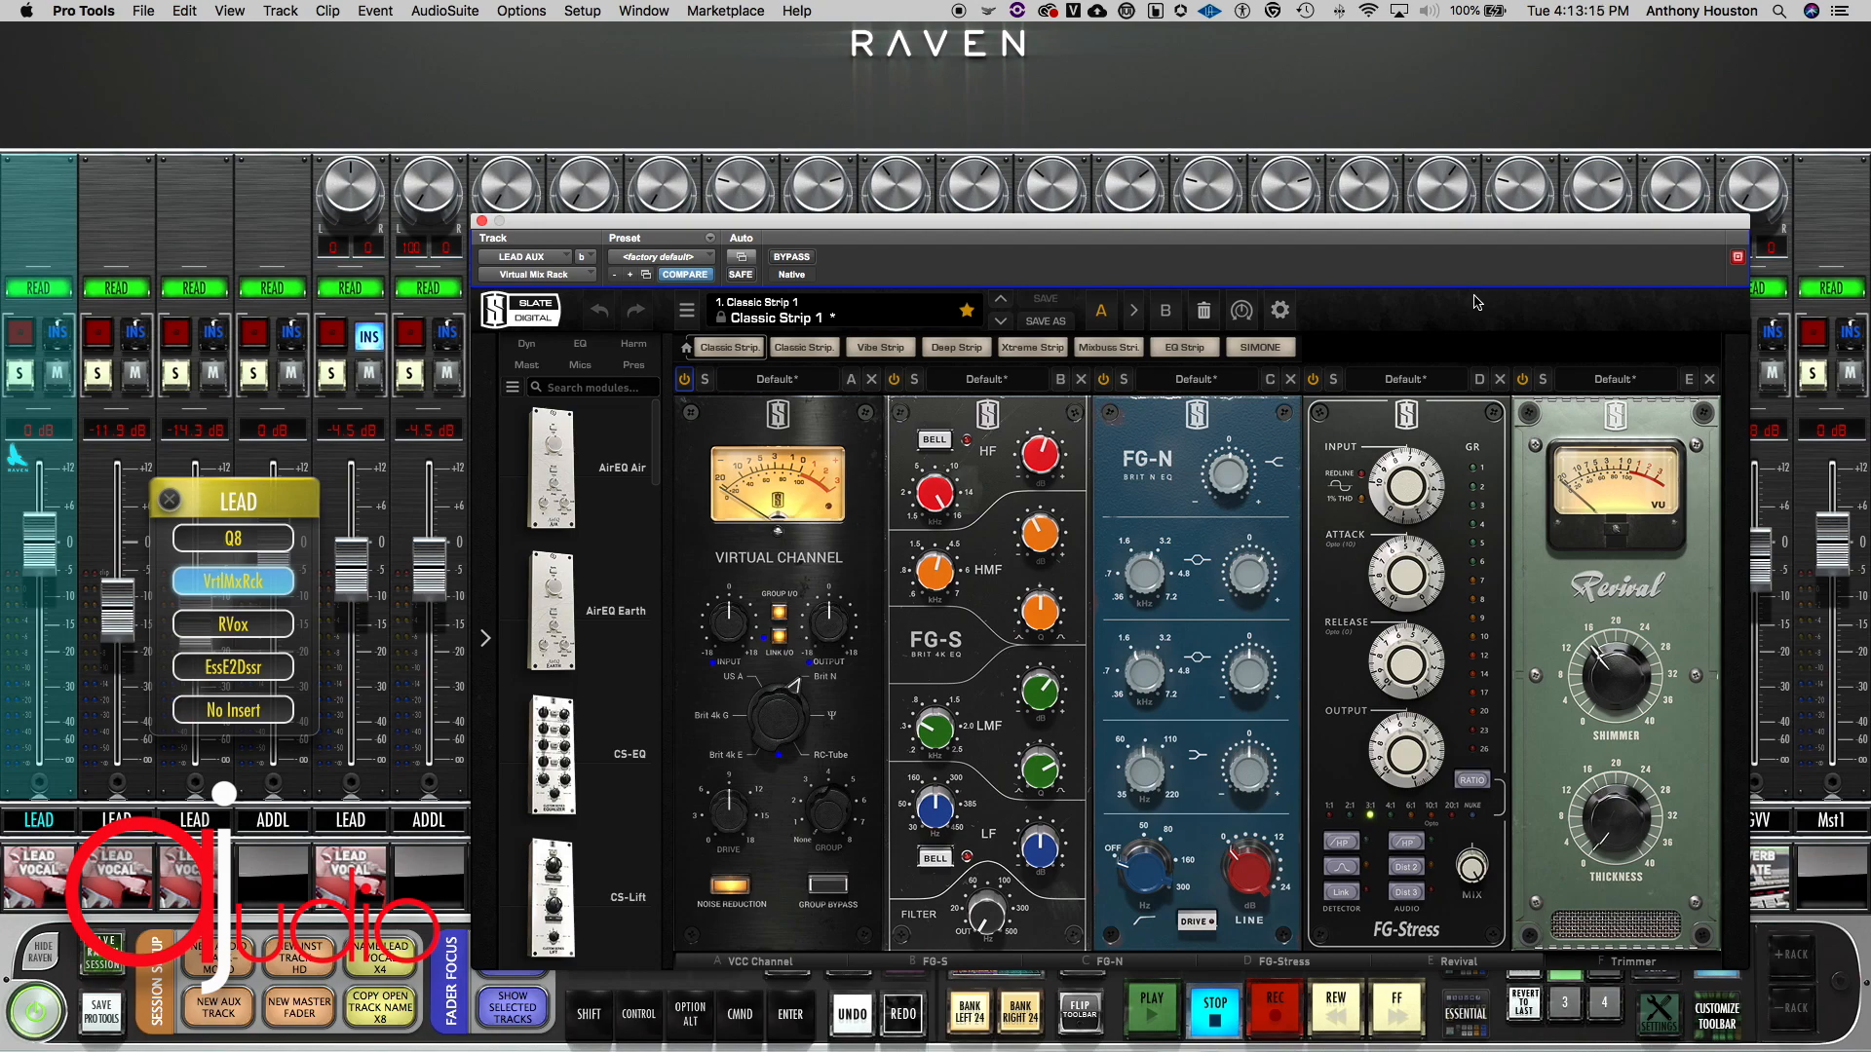
mouse_move(1424, 548)
left_click_drag(1642, 731, 1645, 720)
left_click(600, 314)
left_click(1637, 962)
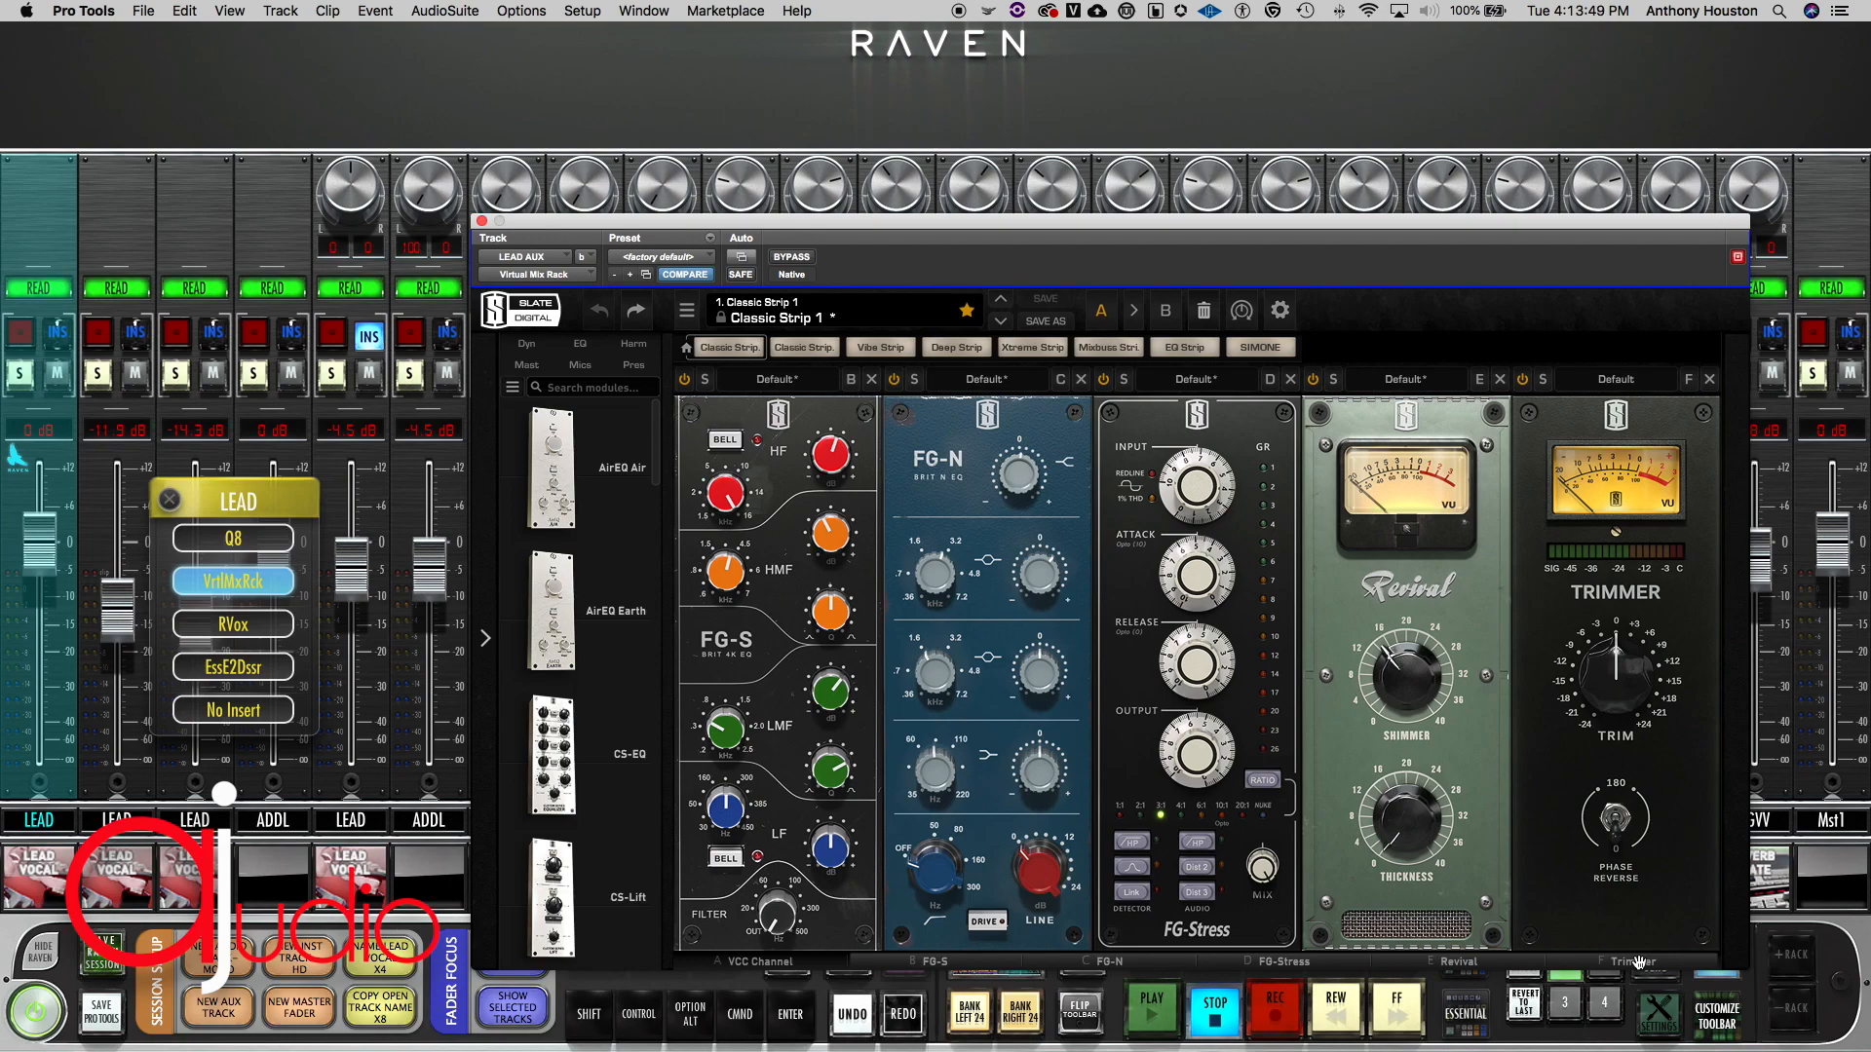
Step: Play the lead vocal while toggling the Trimmer module off and on for comparison, and stop playback
left_click(1601, 652)
key("space")
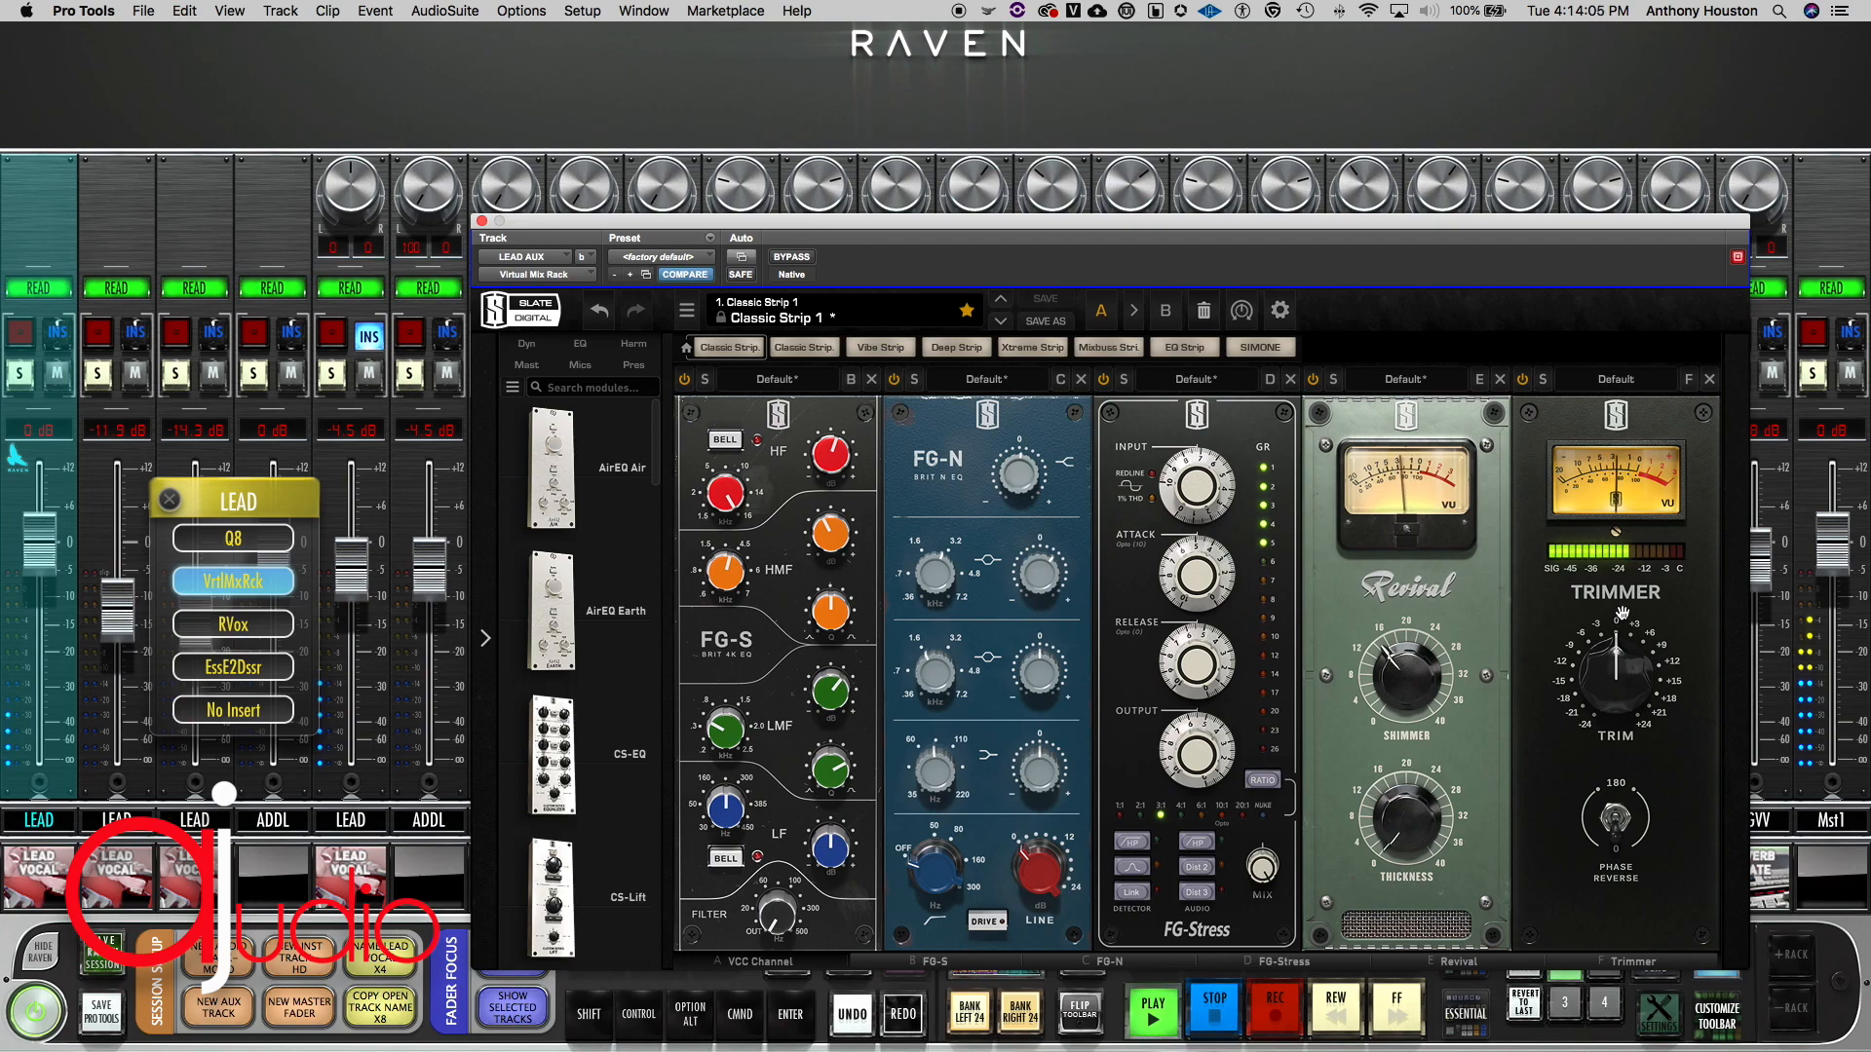
left_click(1523, 379)
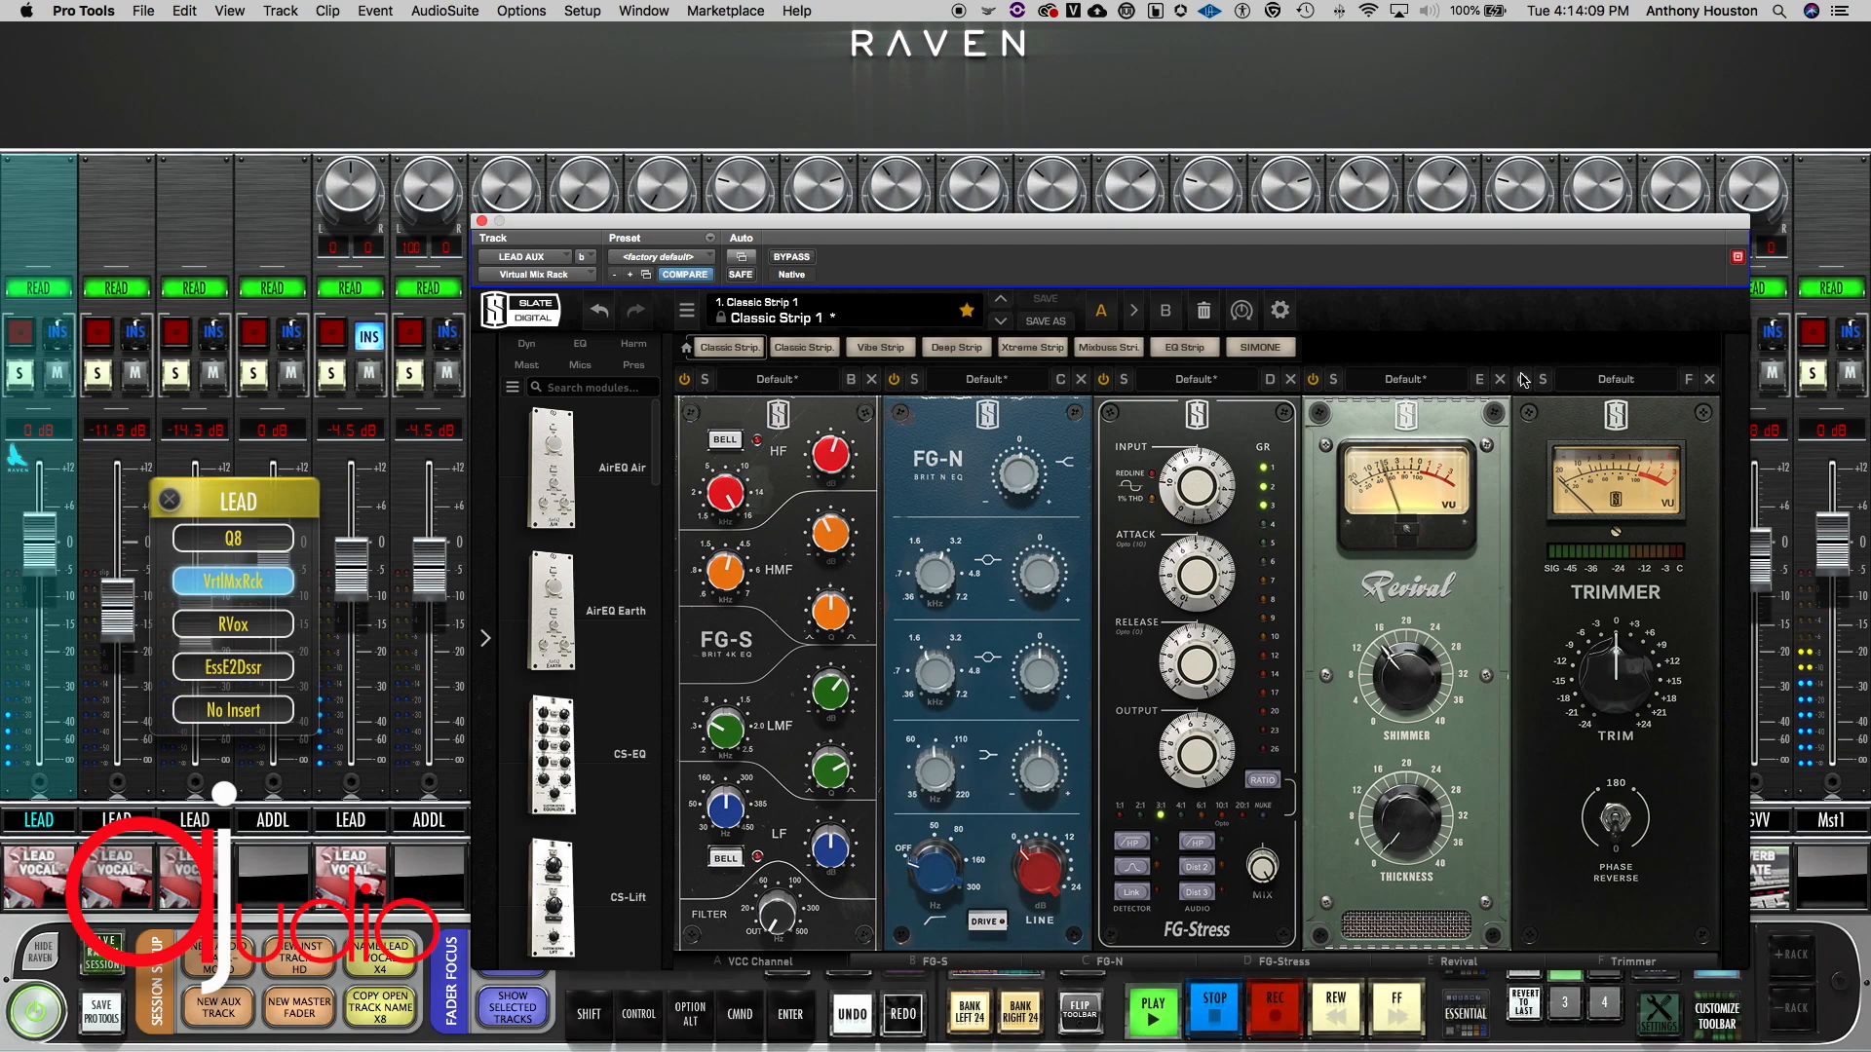
left_click(1524, 379)
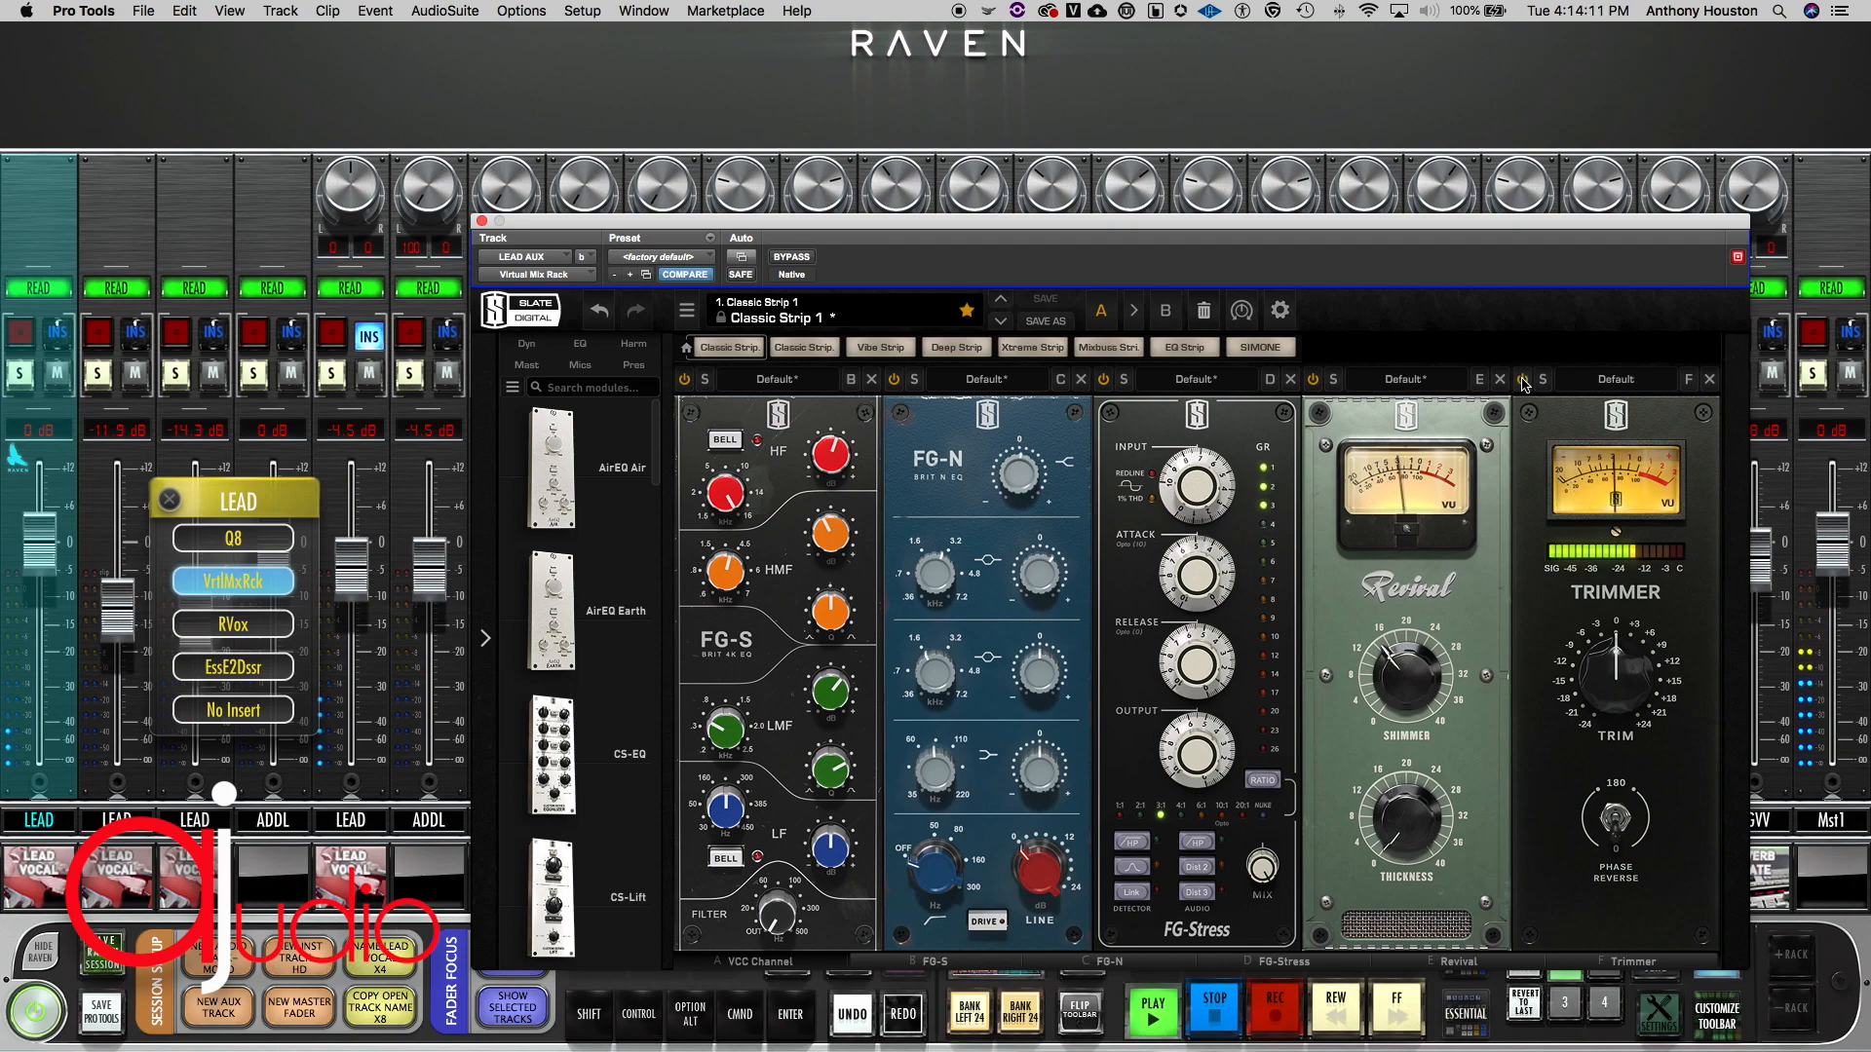
left_click(1523, 379)
key("space")
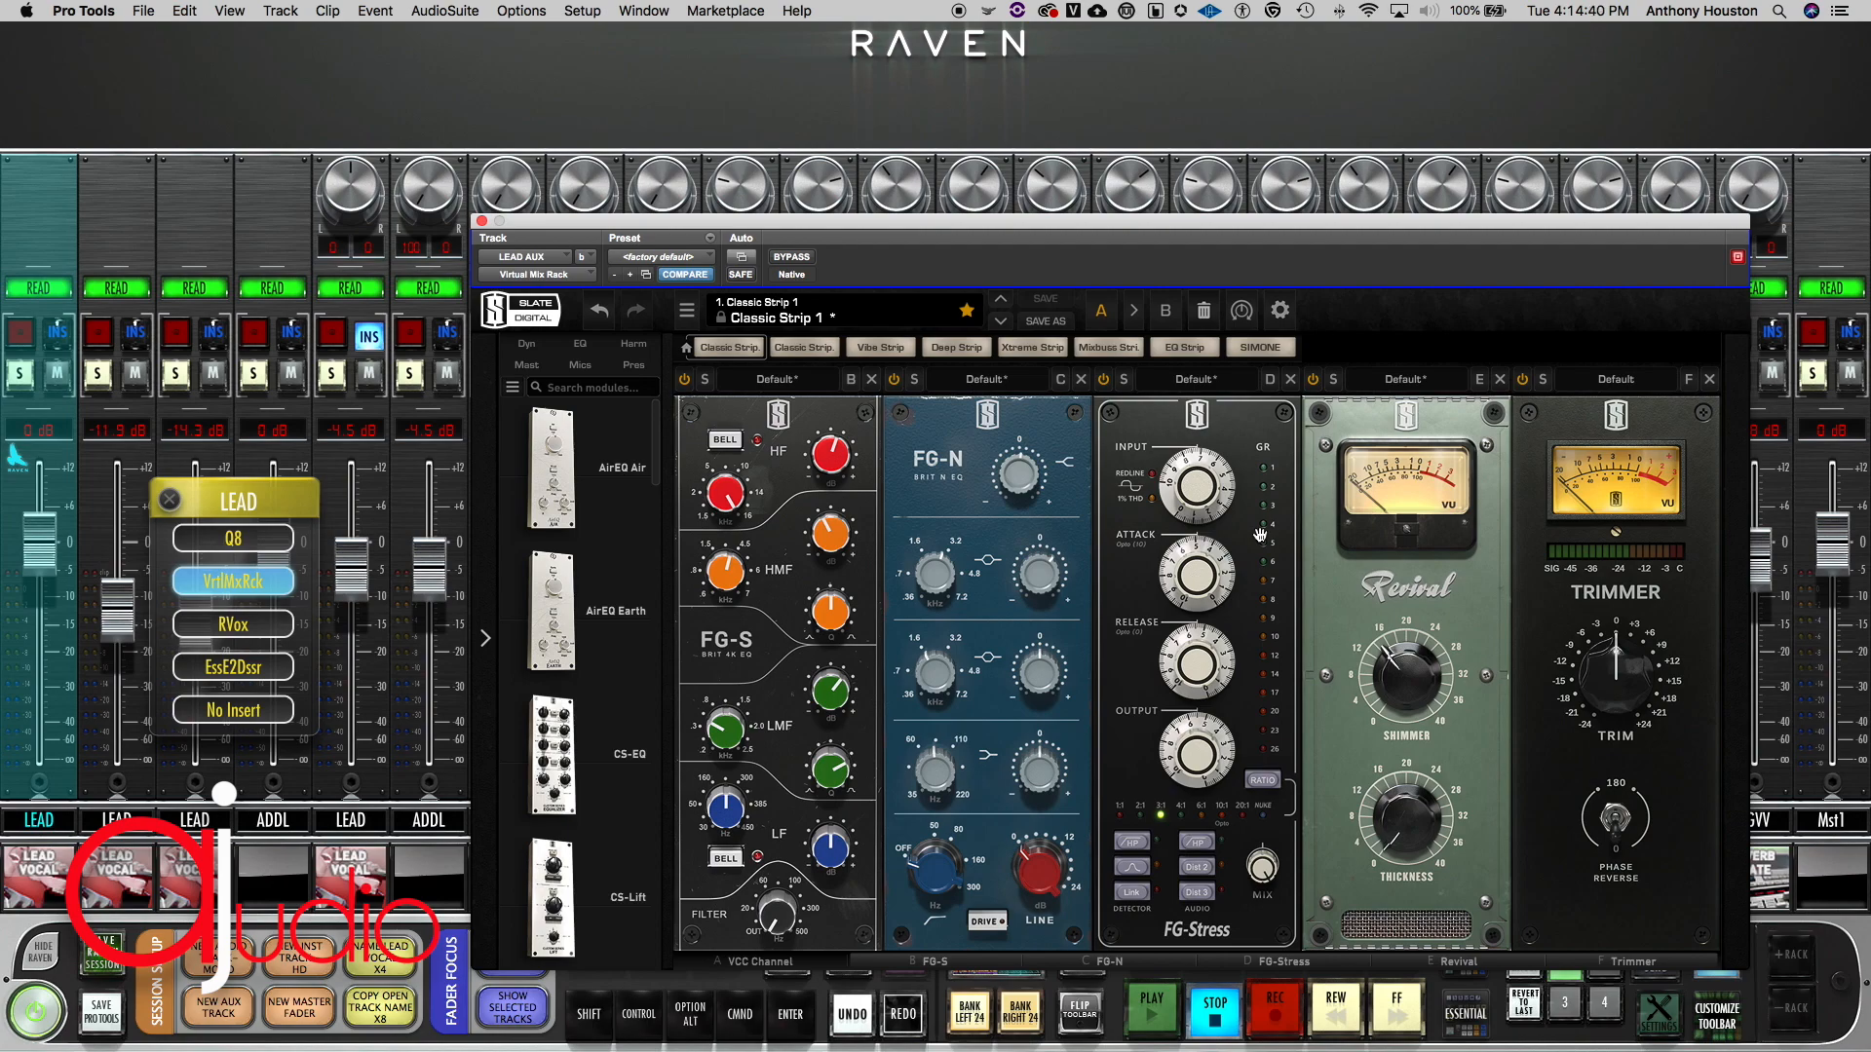
Step: Play two short passages of the lead vocal to examine the FG-Stress compressor's gain reduction
mouse_move(1213, 656)
key("space")
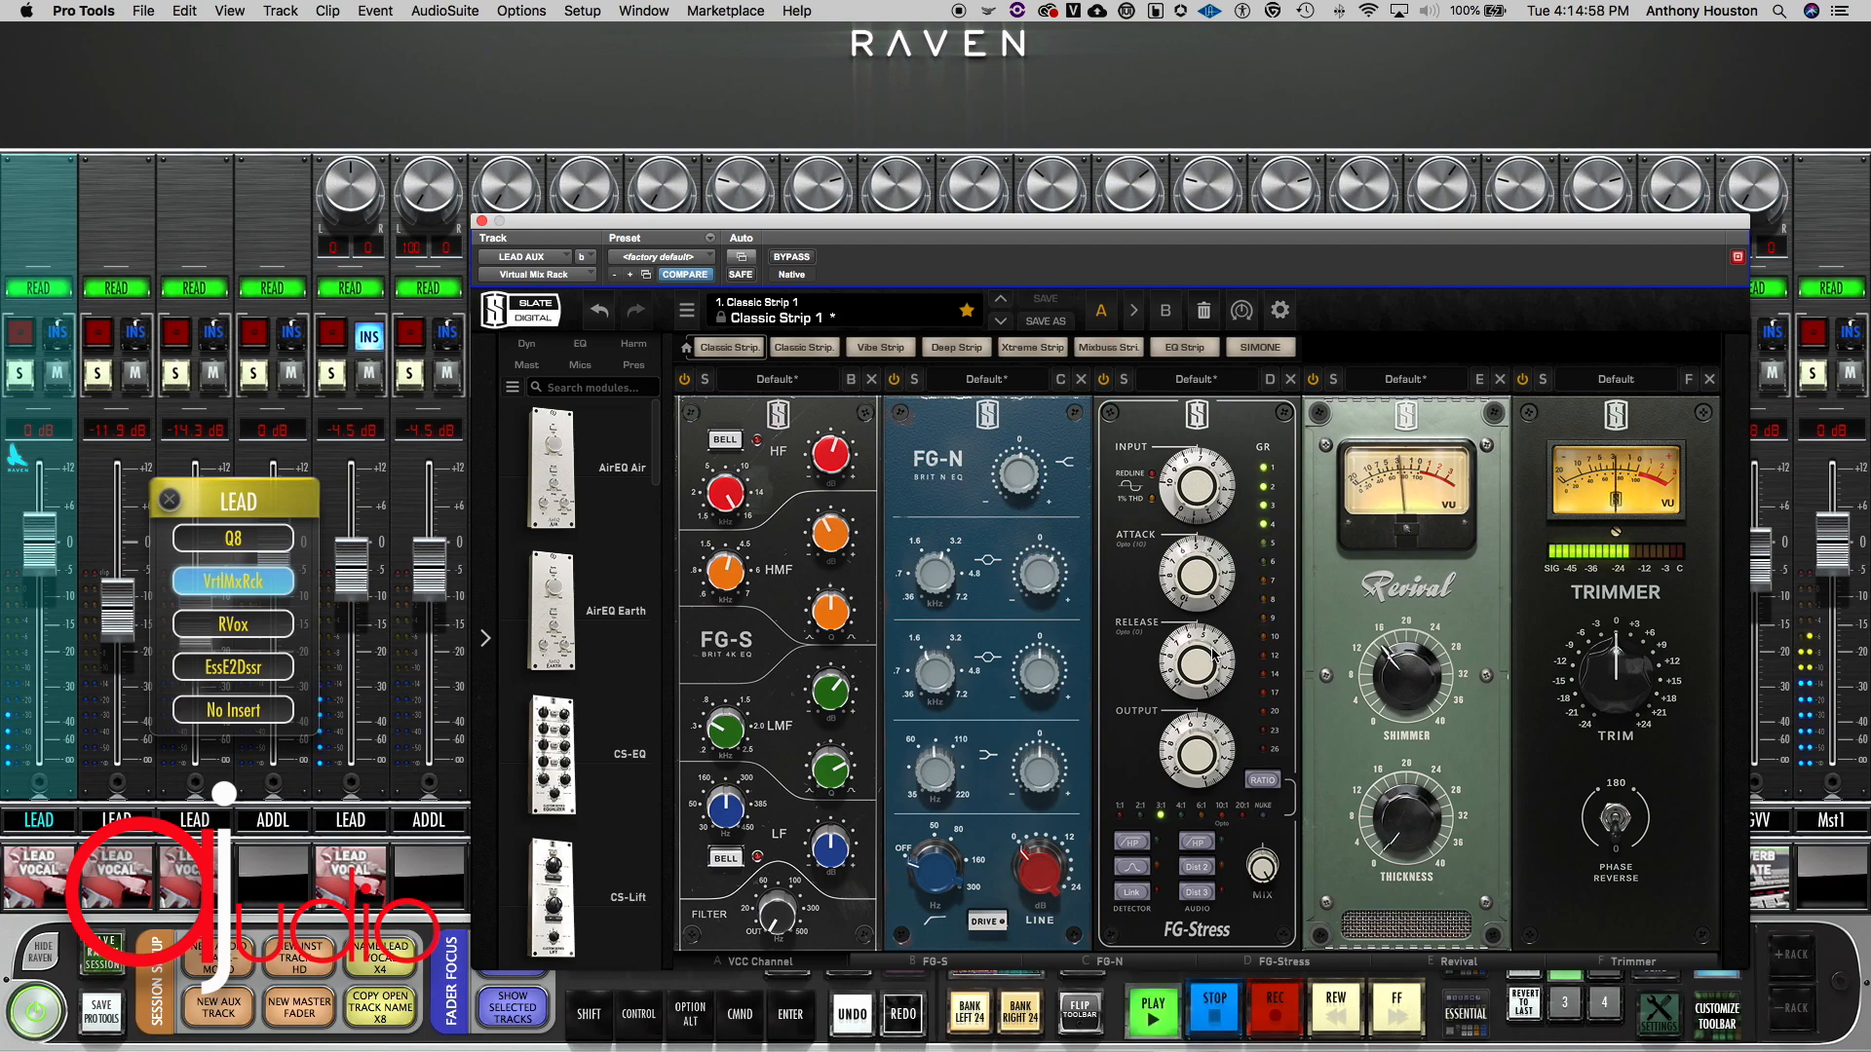
key("space")
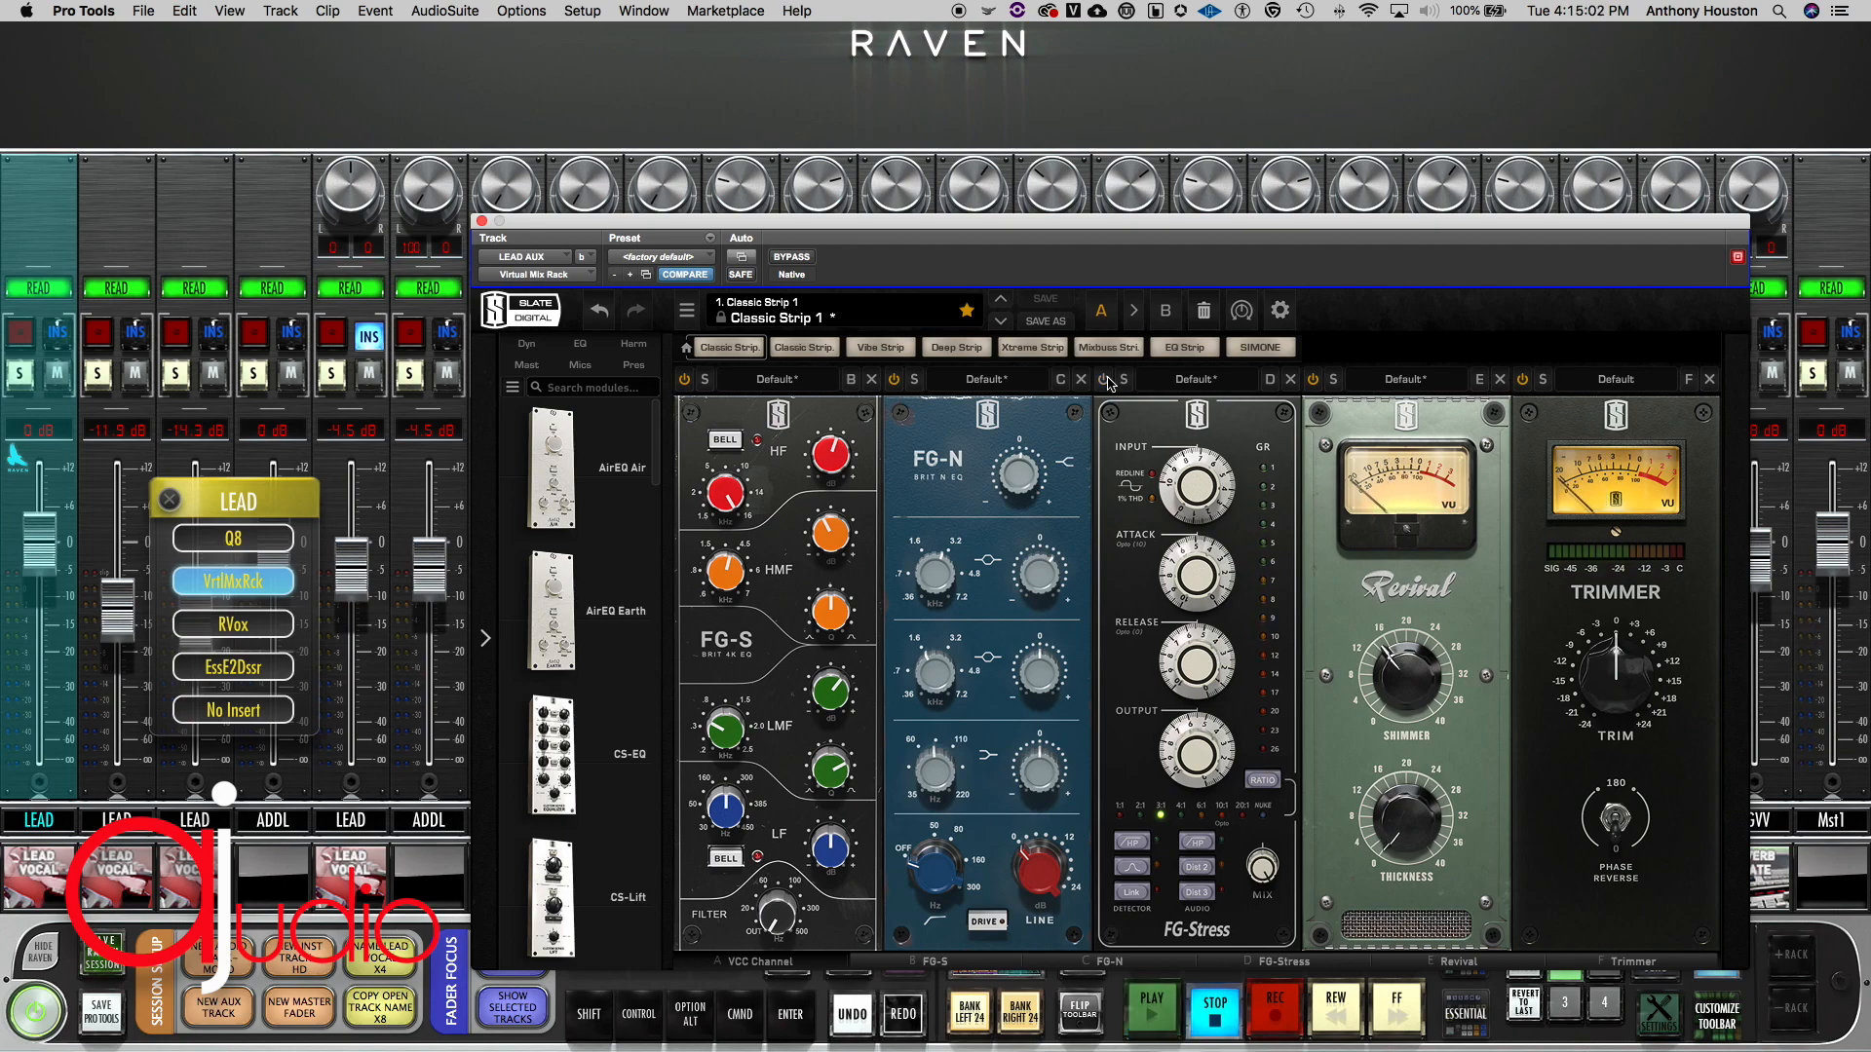
key("space")
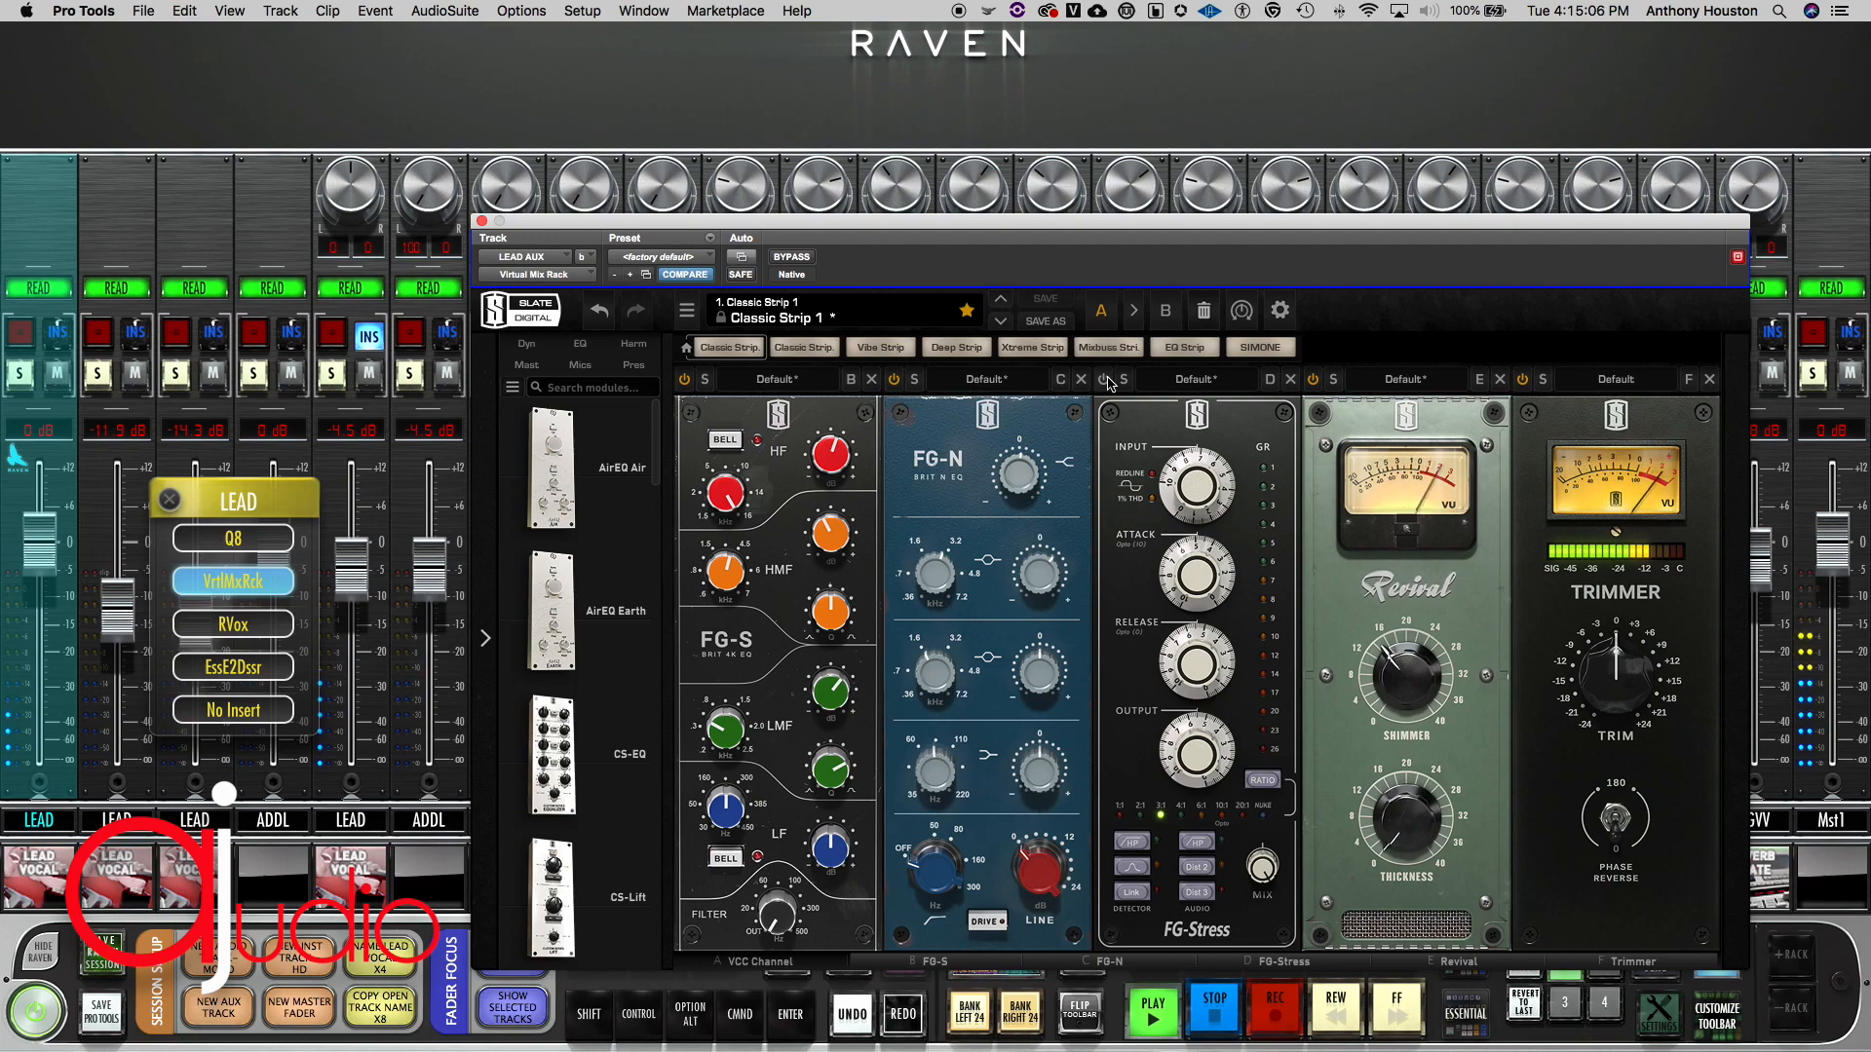
key("space")
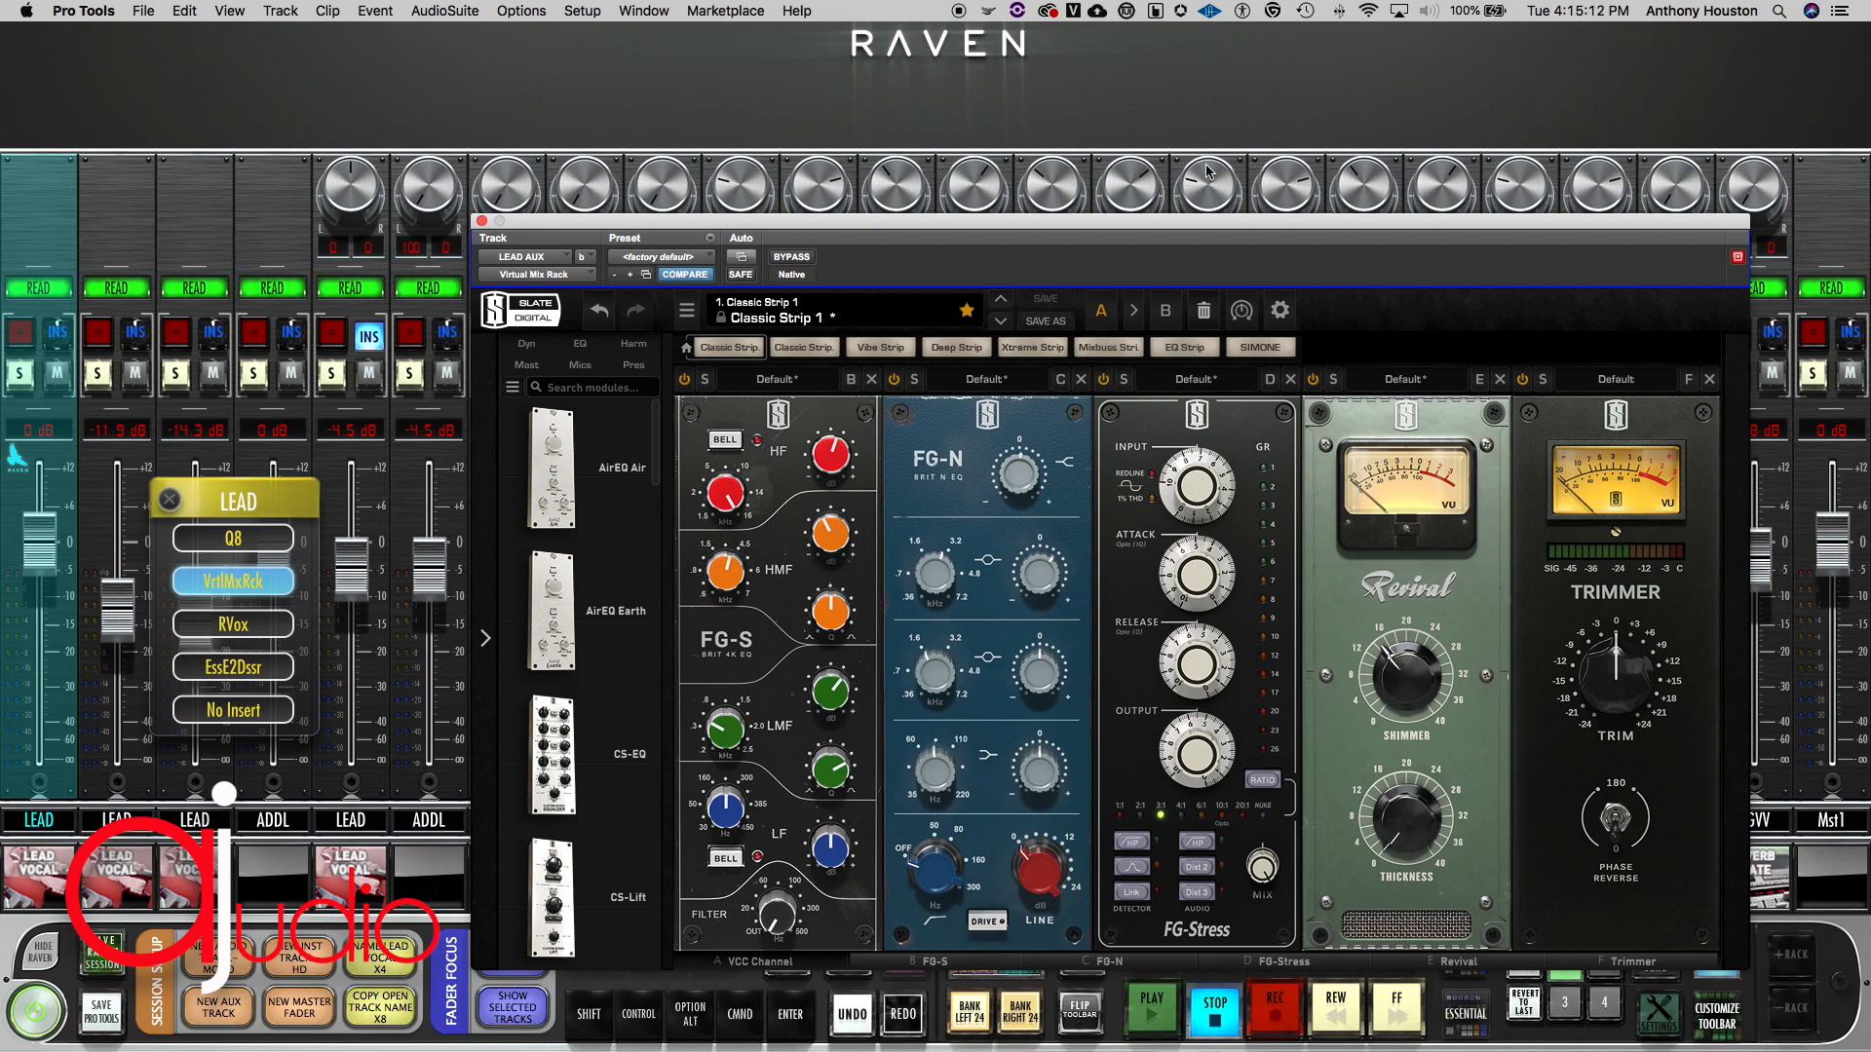
Step: Open the UPDD touchscreen test, set UPDD touches to Non-scaled, draw test strokes, and clear them
left_click(1156, 11)
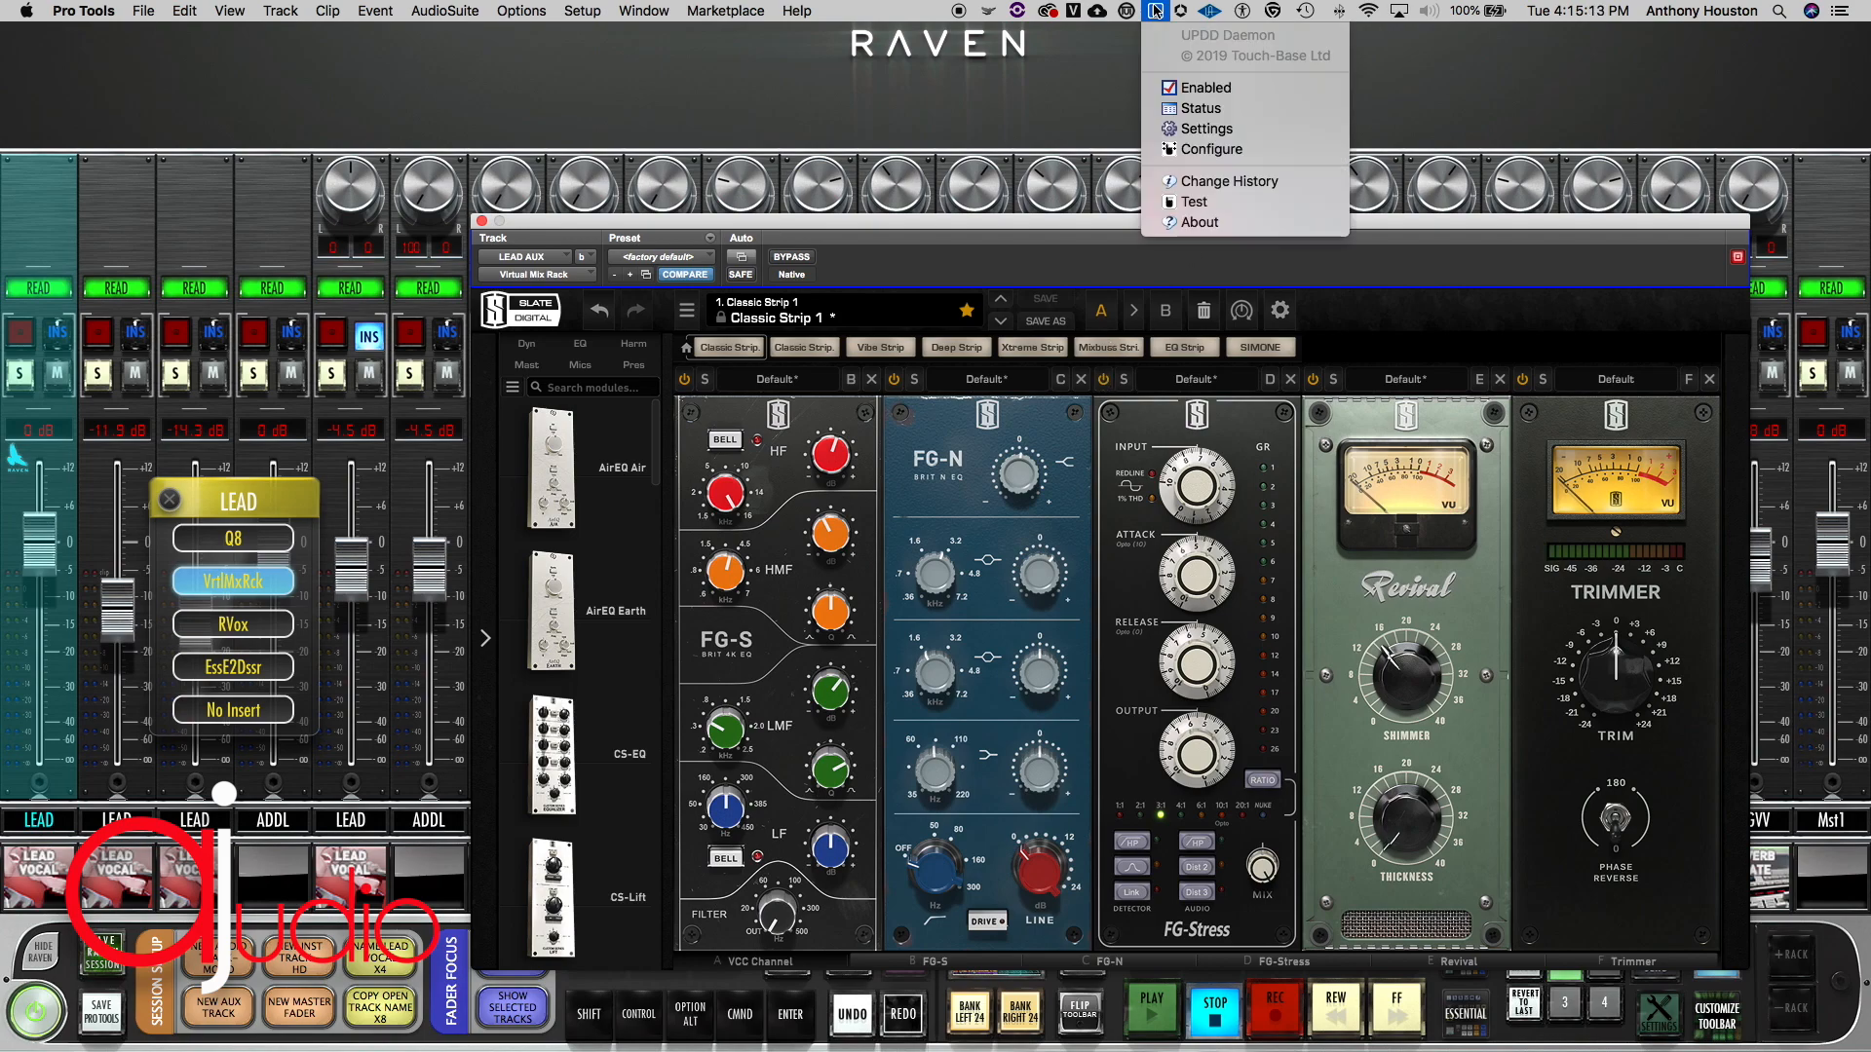
left_click(1214, 202)
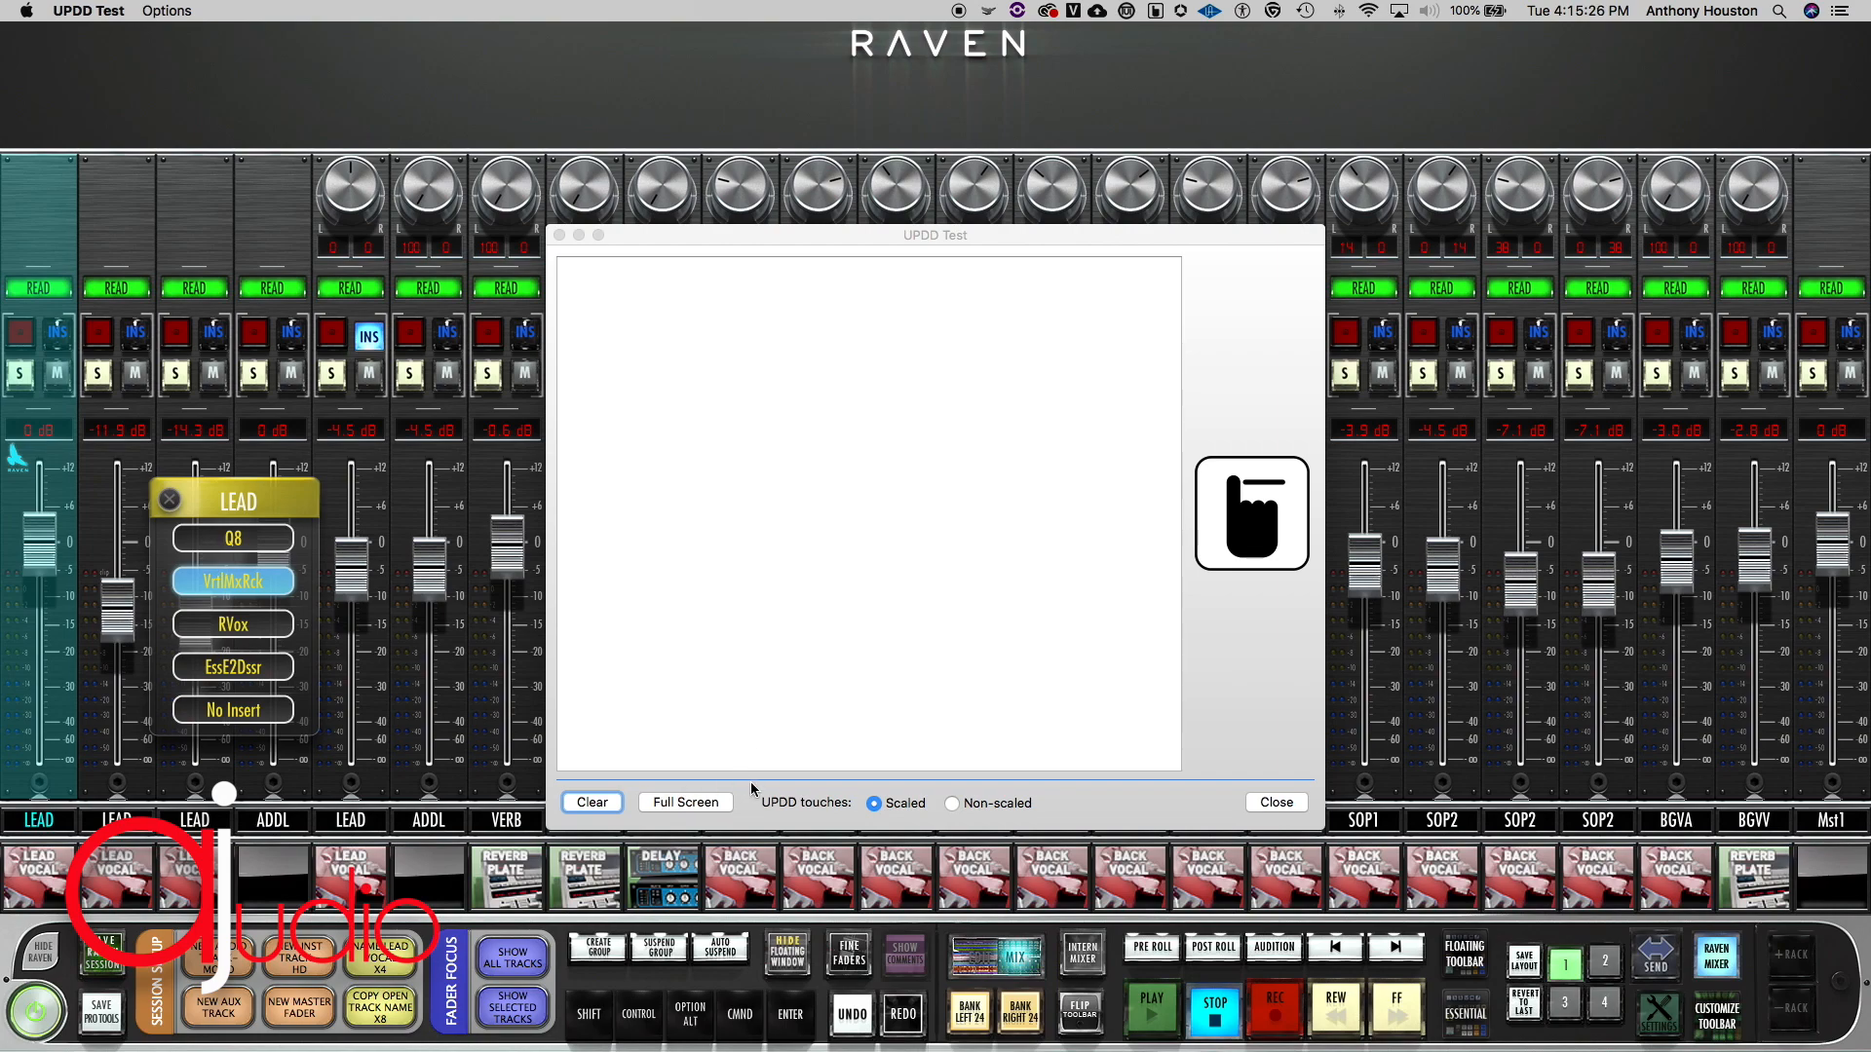
left_click_drag(817, 585, 805, 617)
left_click(967, 803)
left_click_drag(810, 532, 809, 590)
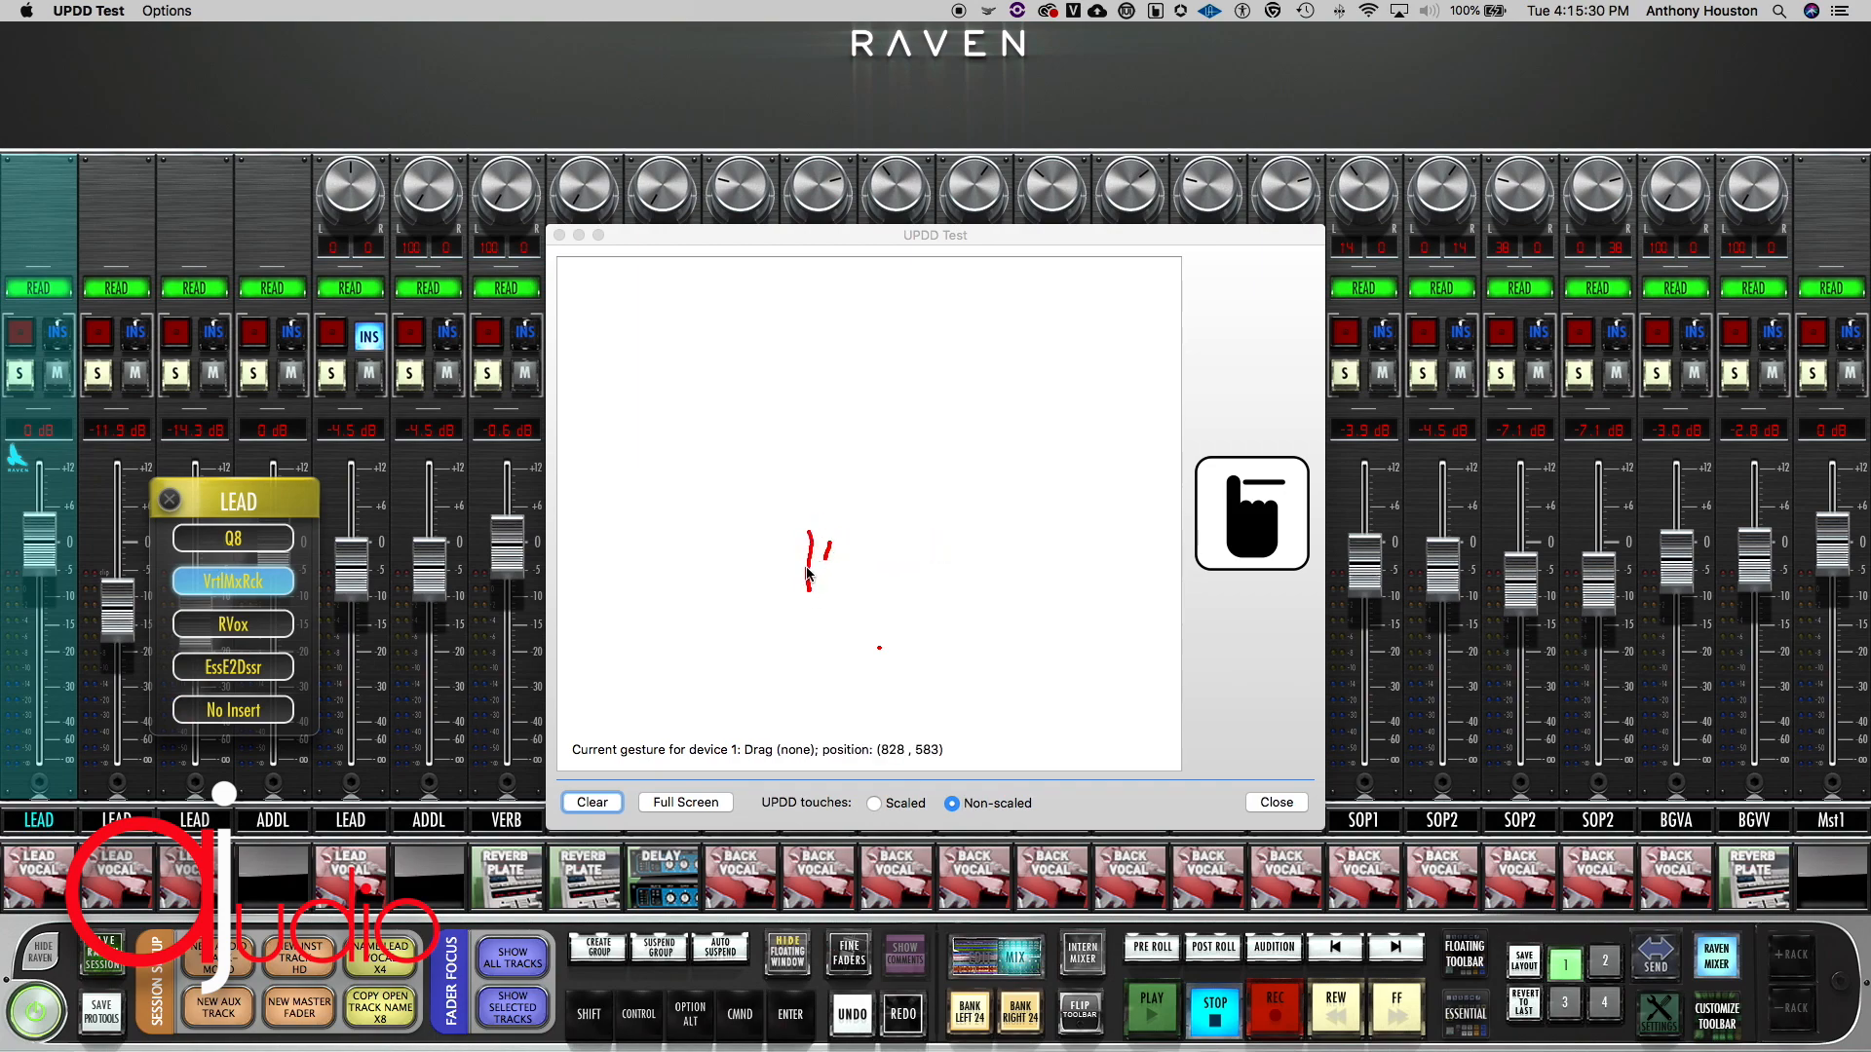
left_click(593, 802)
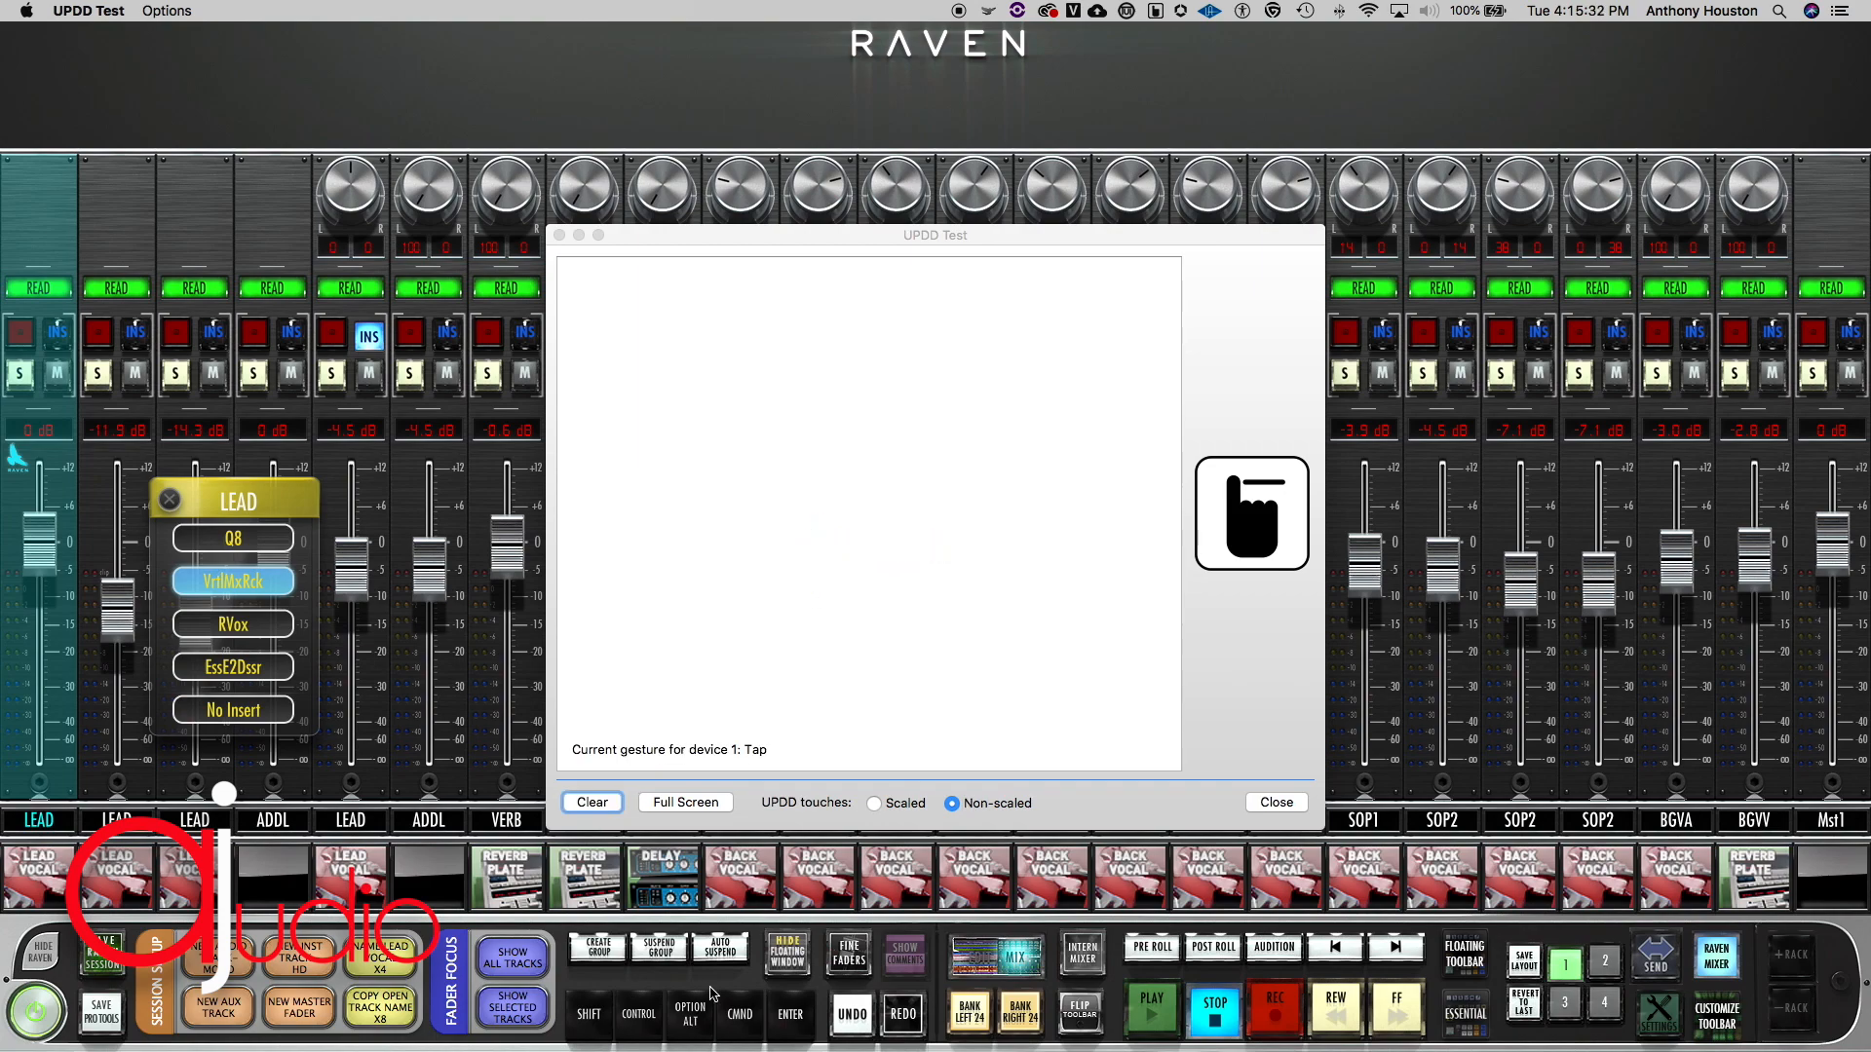
Step: Enlarge the UPDD Test window and reposition it over the mixer
left_click_drag(1325, 828, 1864, 902)
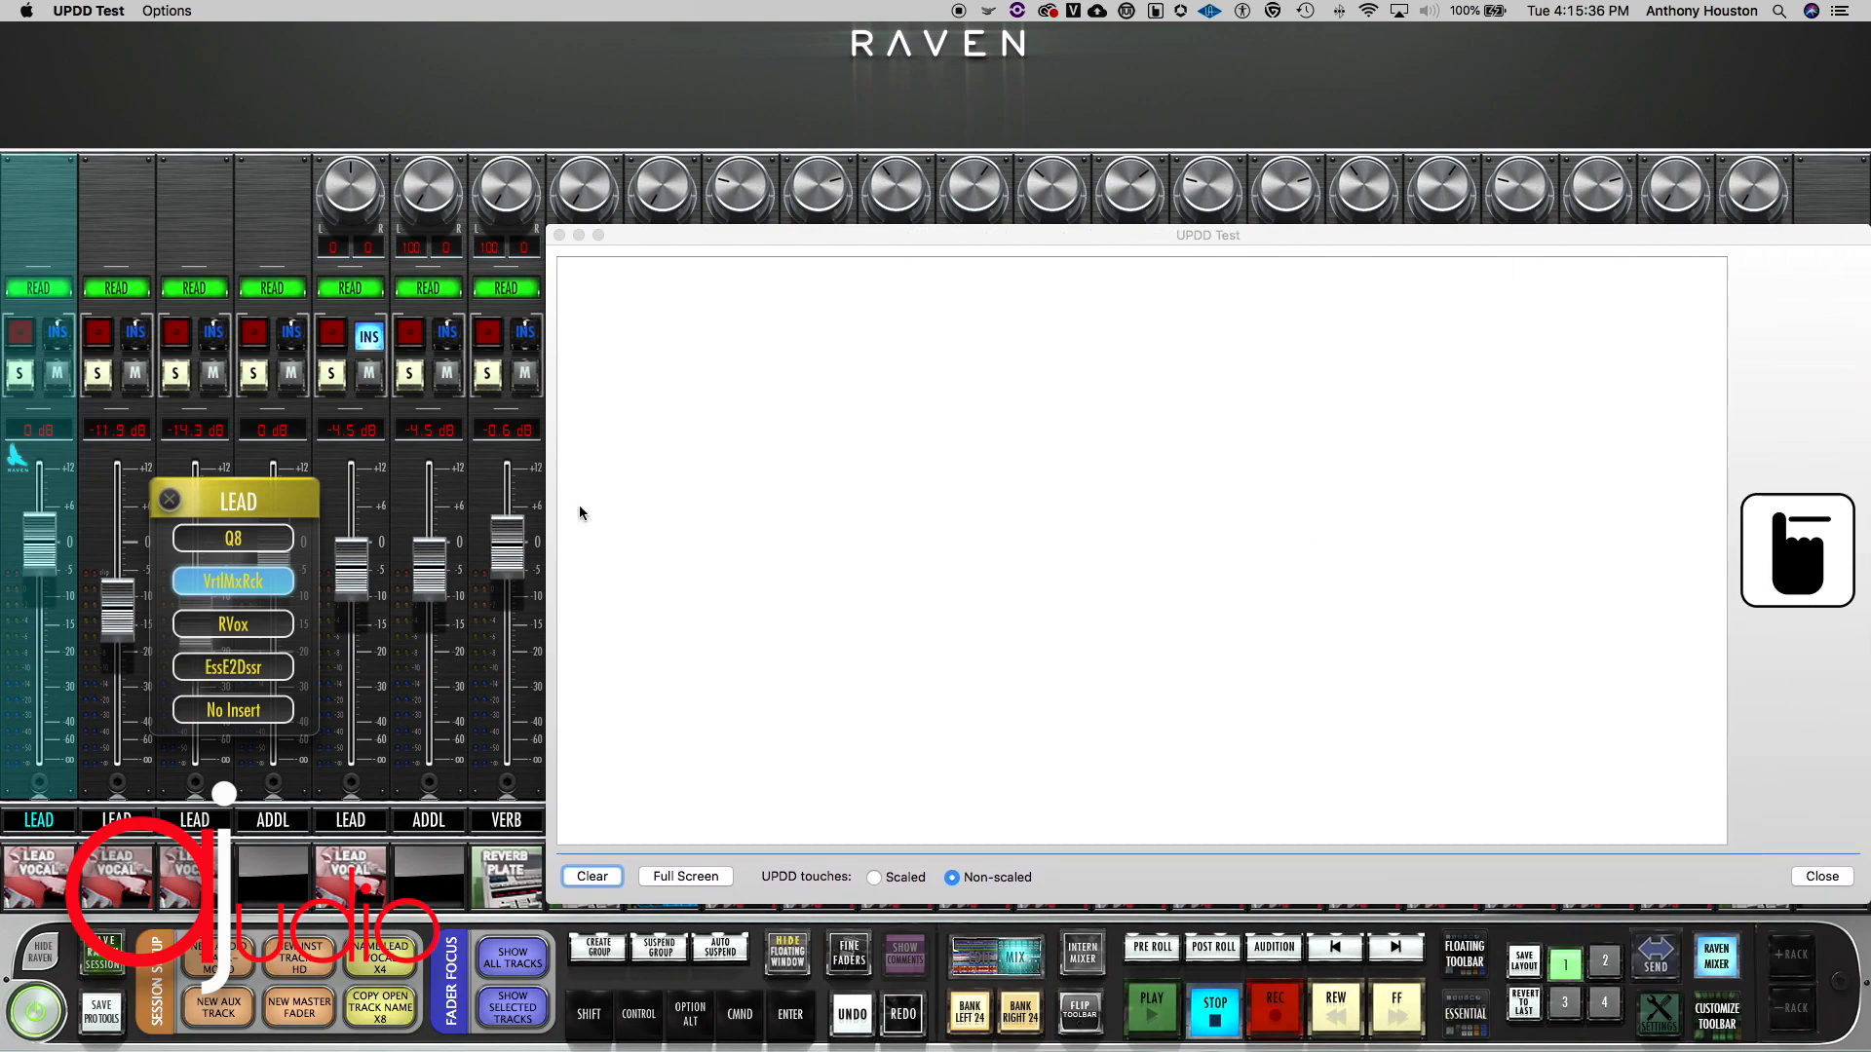
left_click_drag(634, 241, 346, 237)
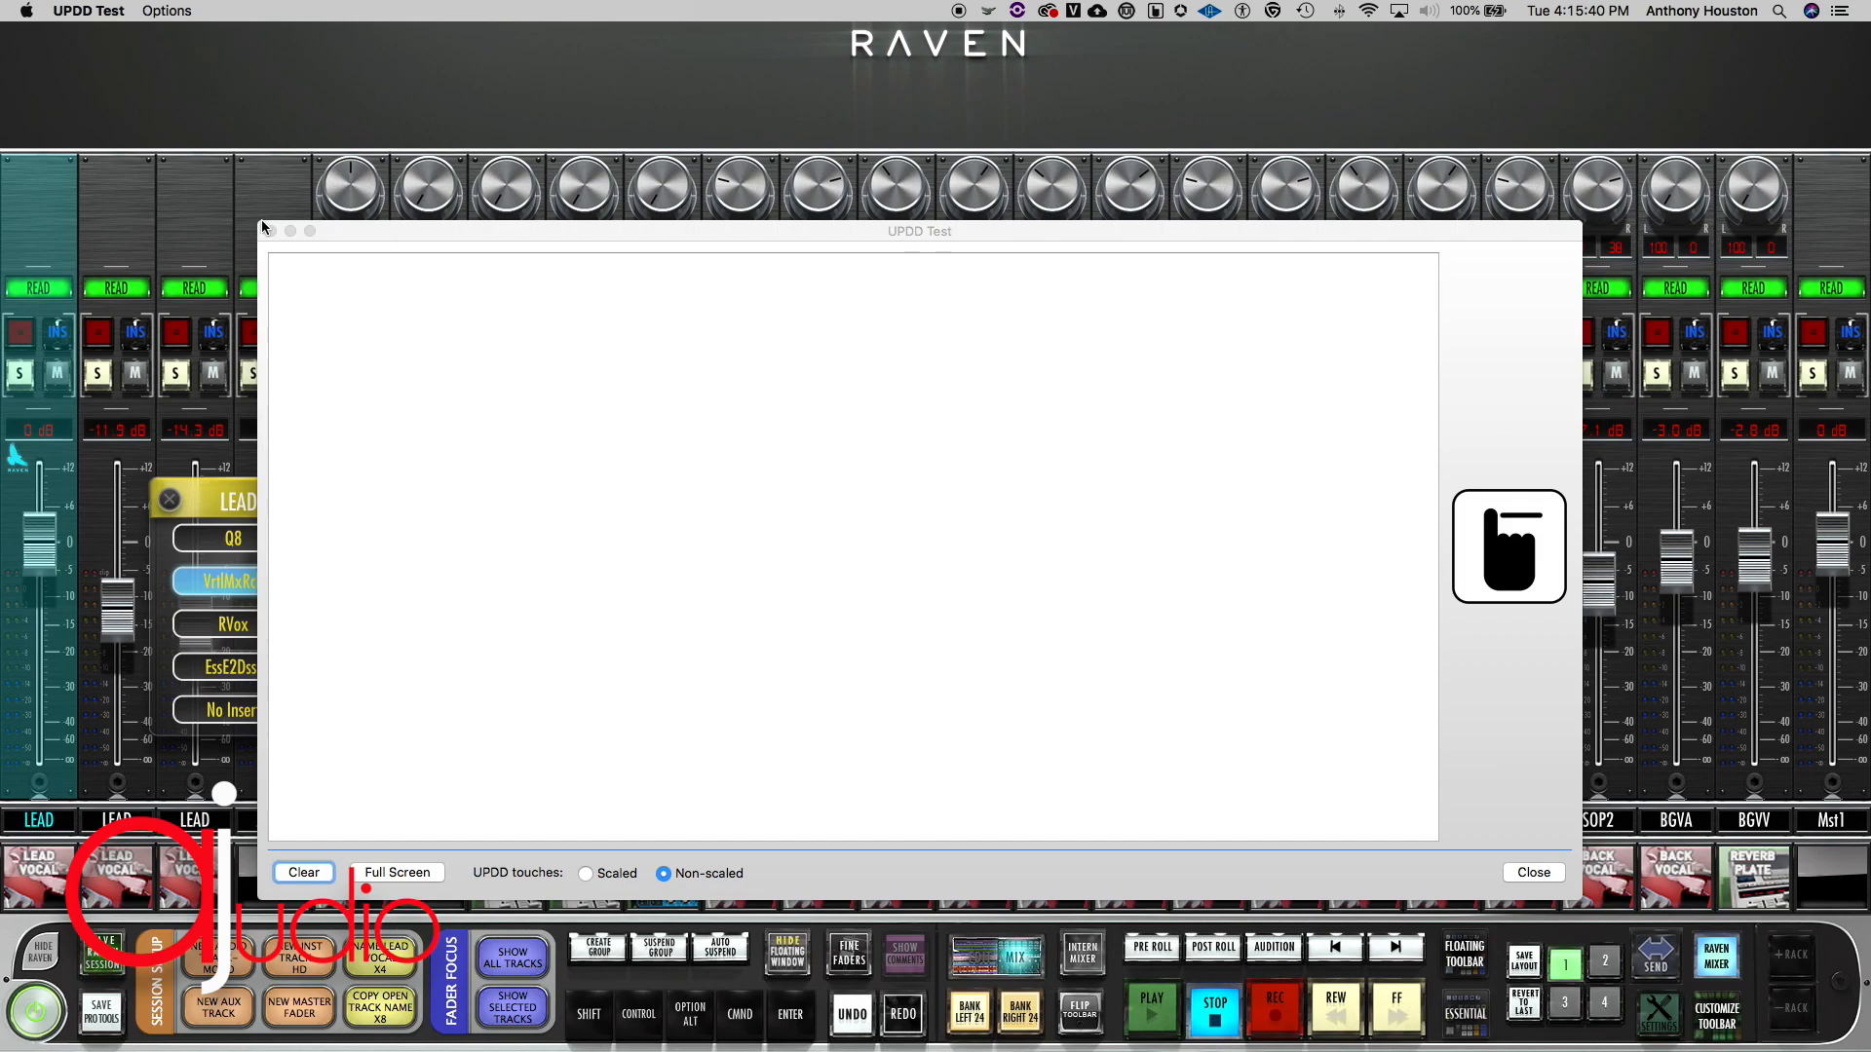
left_click_drag(261, 230, 63, 215)
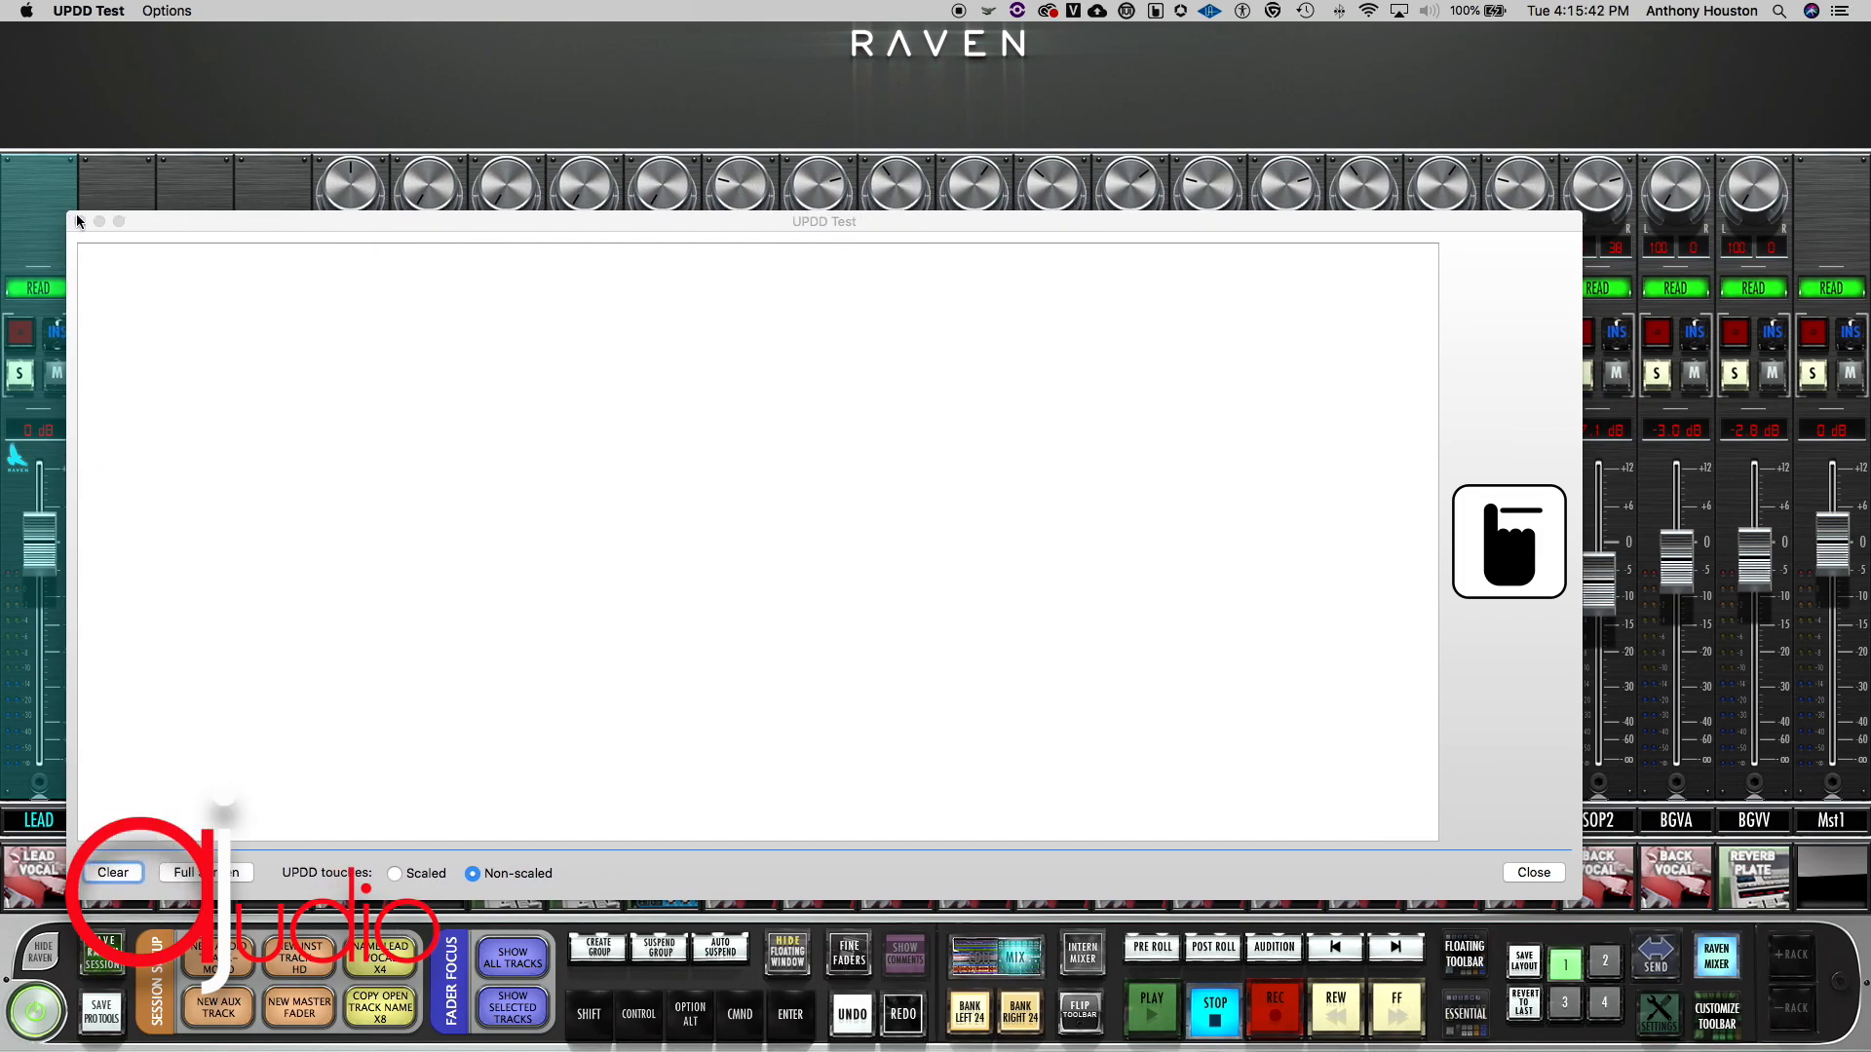
left_click_drag(663, 218, 786, 194)
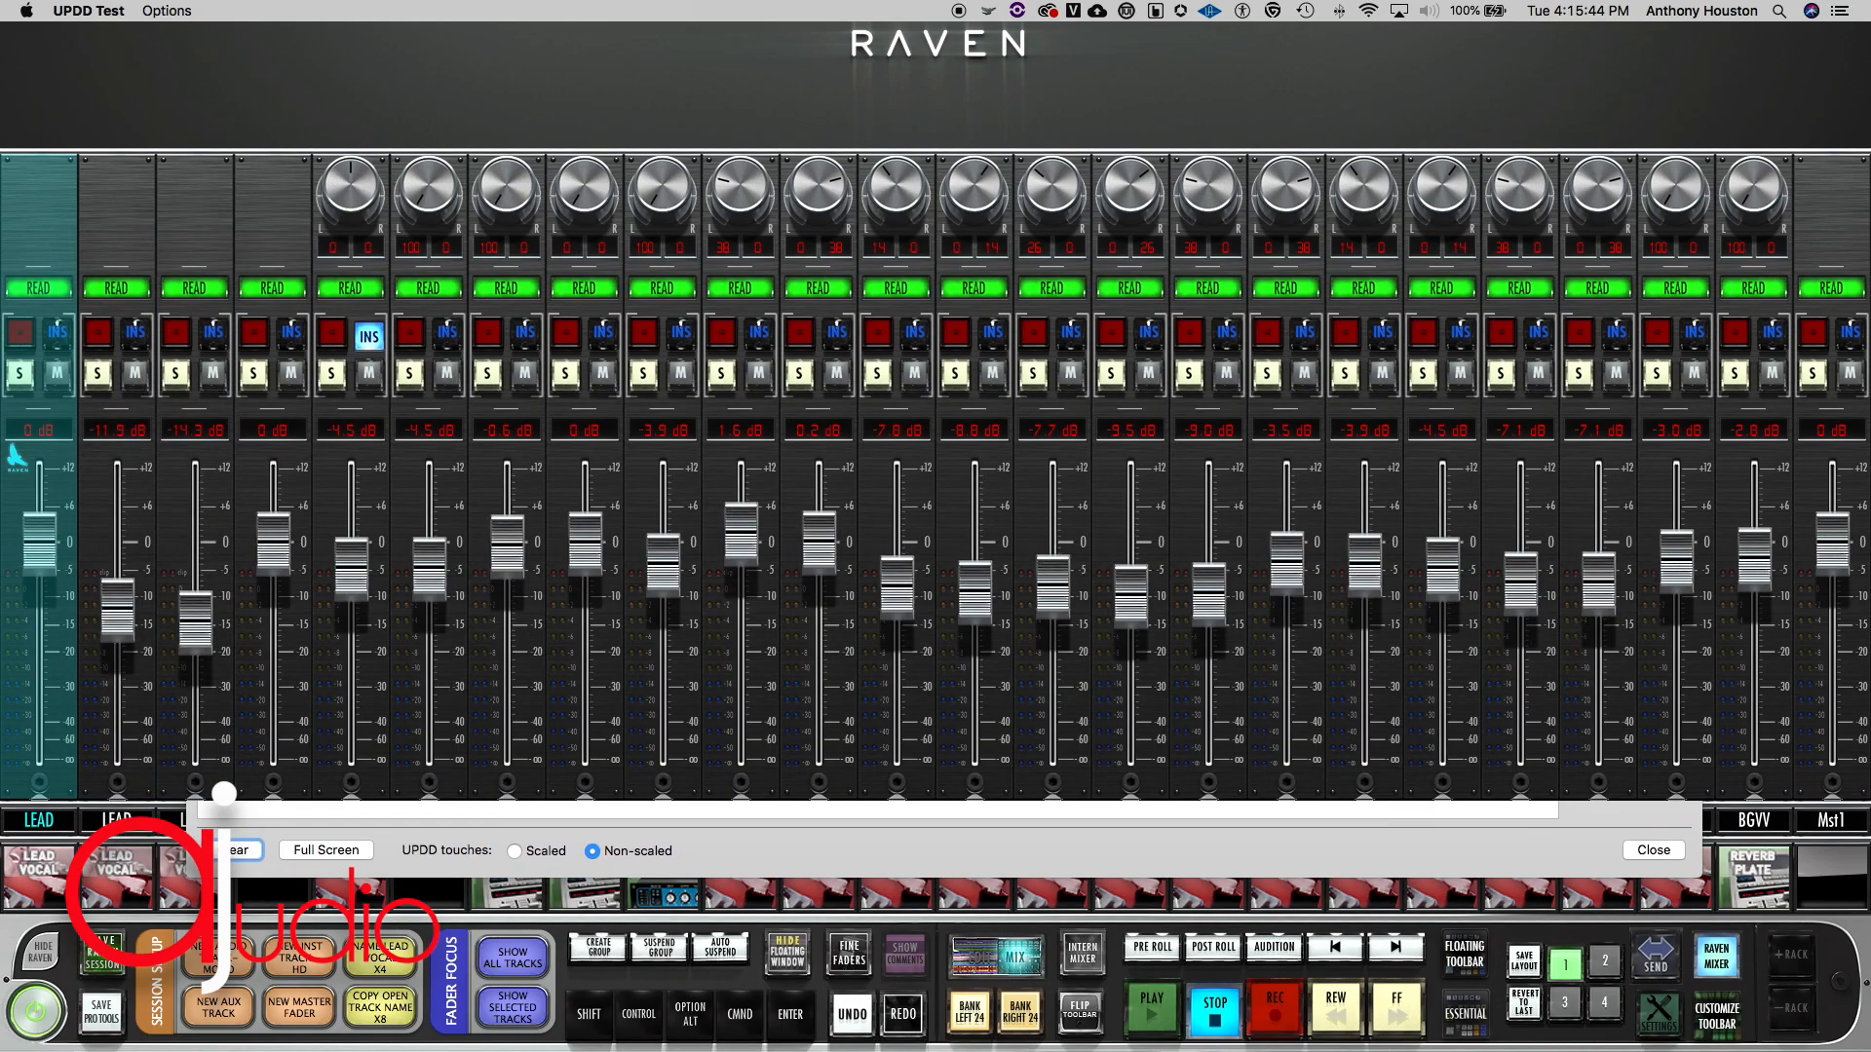
key("super+Tab")
key("super+Tab")
key("super+Tab")
key("super+Tab")
key("super+Tab")
key("super+Tab")
key("super+Tab")
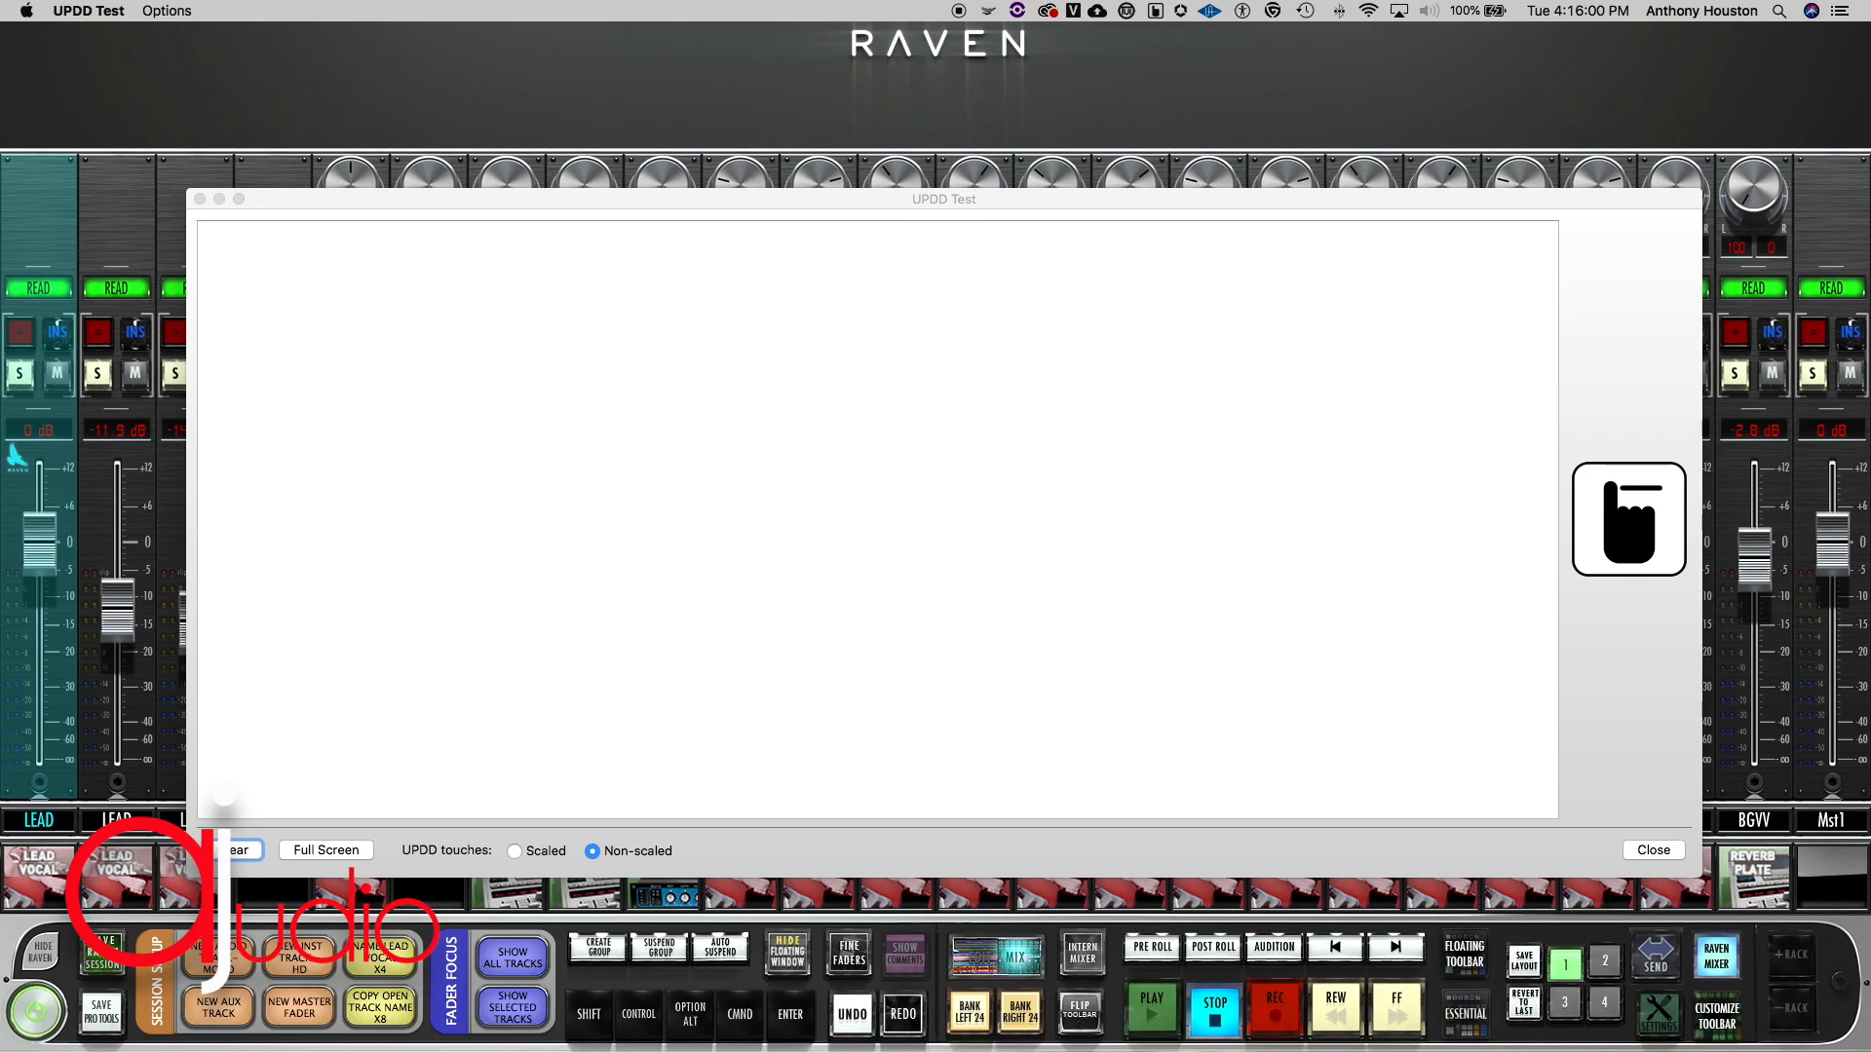
Step: Draw a long uneven waveform across the UPDD Test canvas and a vertical level scale before it, with a threshold tick
mouse_move(496, 590)
left_mouse_down()
mouse_move(546, 406)
mouse_move(630, 572)
mouse_move(712, 333)
mouse_move(760, 645)
mouse_move(789, 408)
mouse_move(844, 399)
mouse_move(914, 638)
mouse_move(940, 343)
mouse_move(993, 544)
mouse_move(1055, 495)
mouse_move(1146, 535)
mouse_move(1195, 386)
mouse_move(1259, 370)
mouse_move(1324, 531)
mouse_move(1430, 433)
mouse_move(1476, 593)
mouse_move(1518, 497)
left_mouse_up()
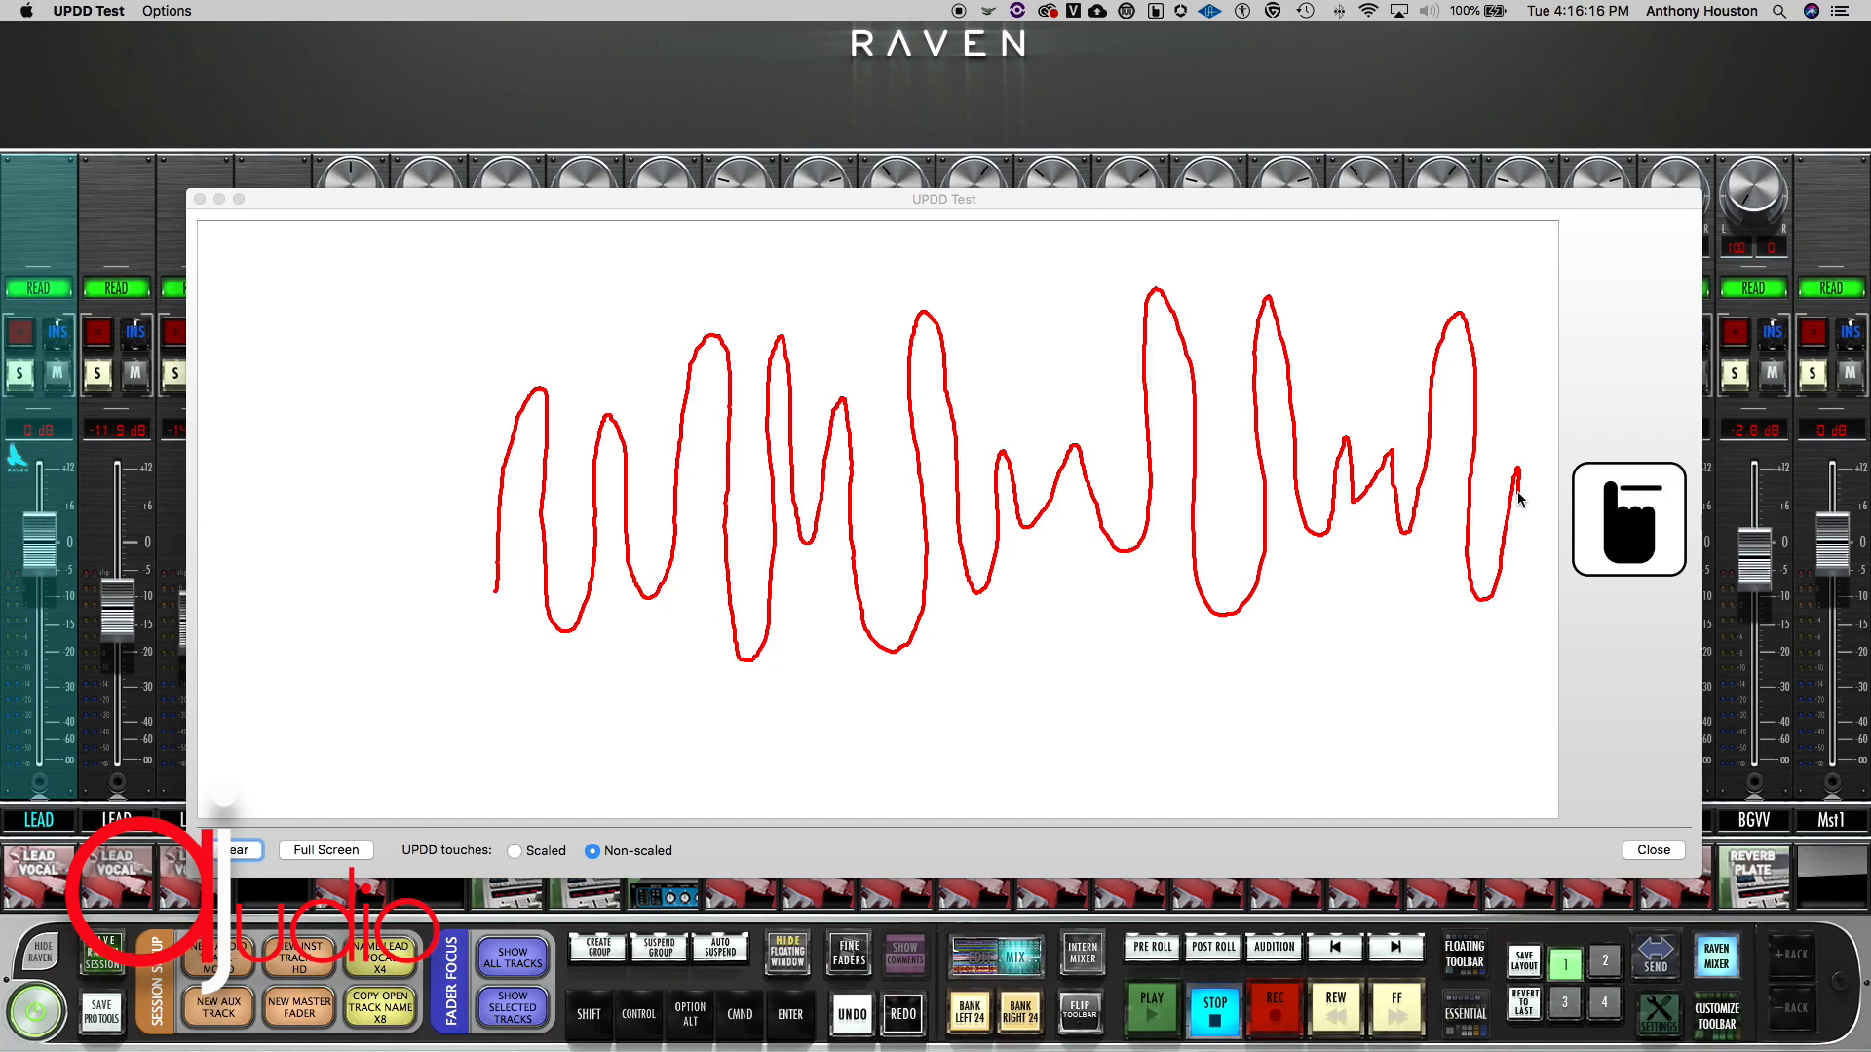
mouse_move(339, 323)
left_mouse_down()
mouse_move(414, 311)
mouse_move(382, 419)
mouse_move(405, 687)
mouse_move(467, 704)
left_mouse_up()
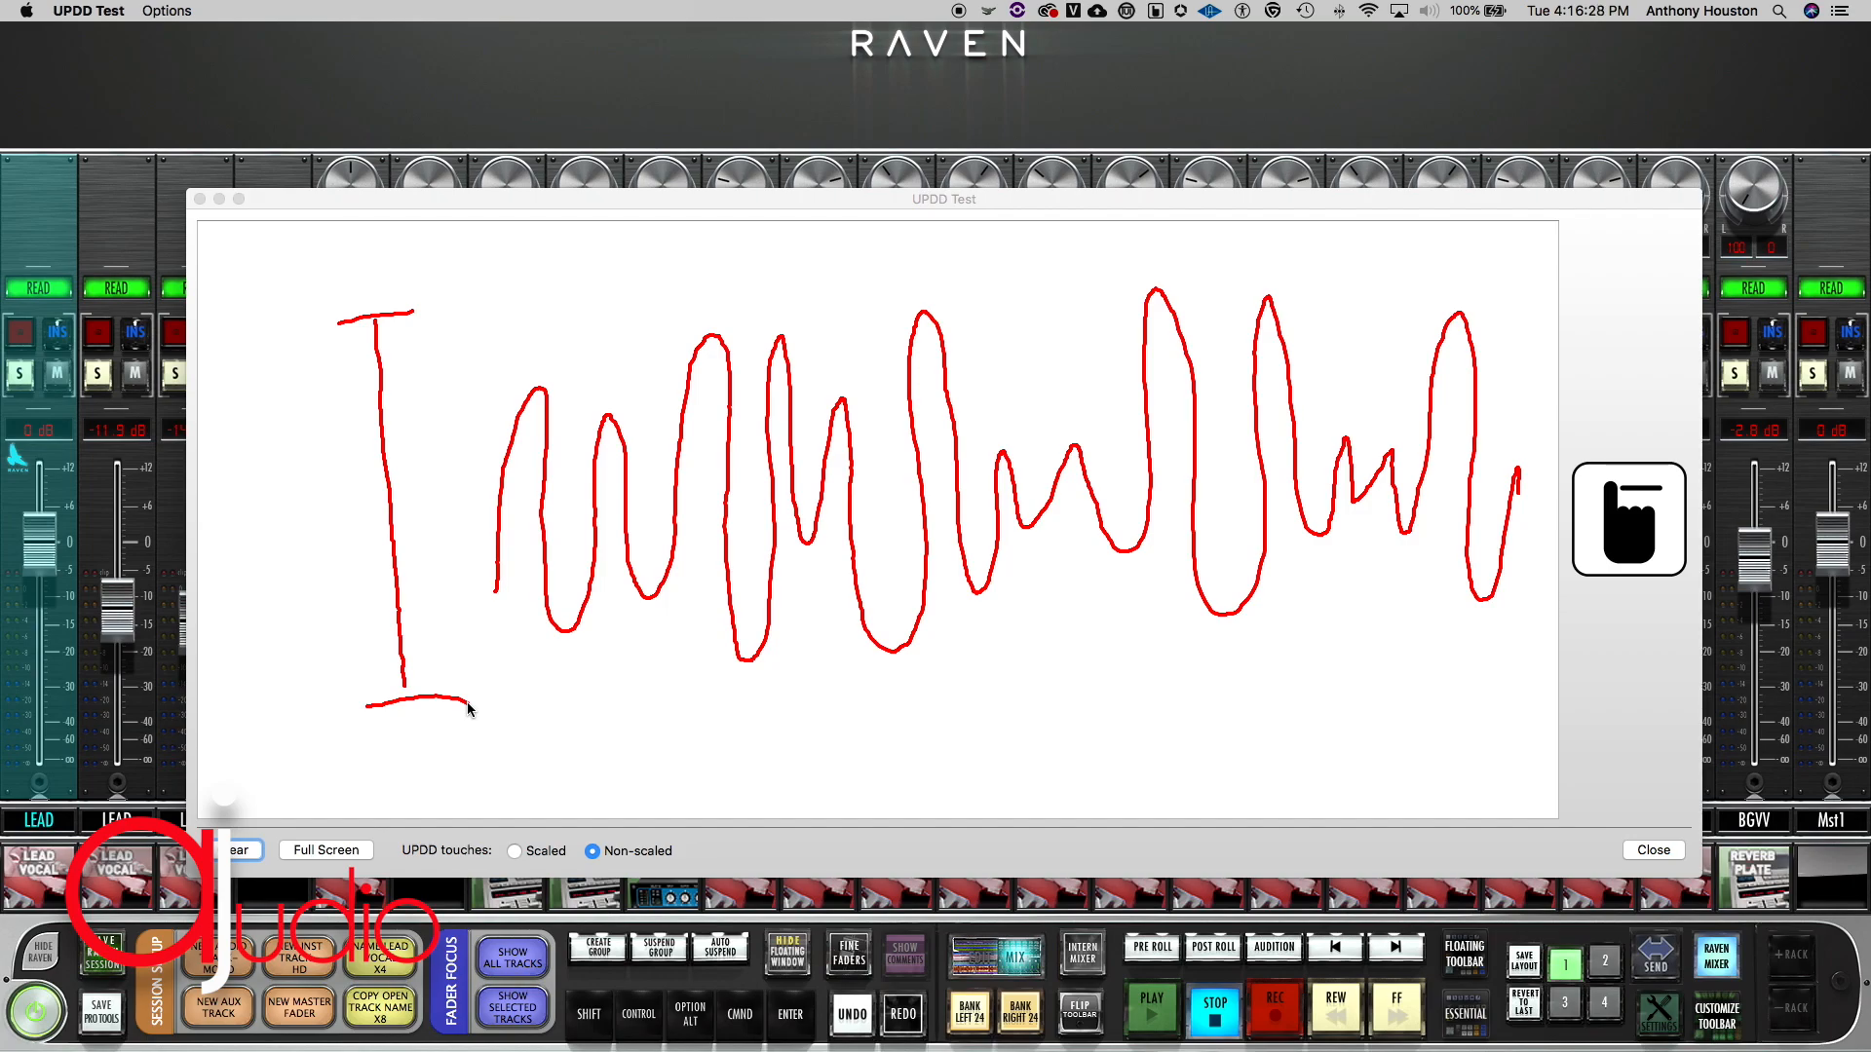
left_click_drag(359, 442, 404, 441)
Step: Handwrite the label "Thr." beside the threshold tick on the level scale
left_click_drag(258, 487, 275, 461)
left_click_drag(265, 473, 290, 510)
mouse_move(289, 474)
left_mouse_down()
mouse_move(300, 497)
mouse_move(324, 481)
left_mouse_up()
left_click_drag(313, 449, 323, 438)
left_click(337, 464)
left_click_drag(252, 501, 259, 479)
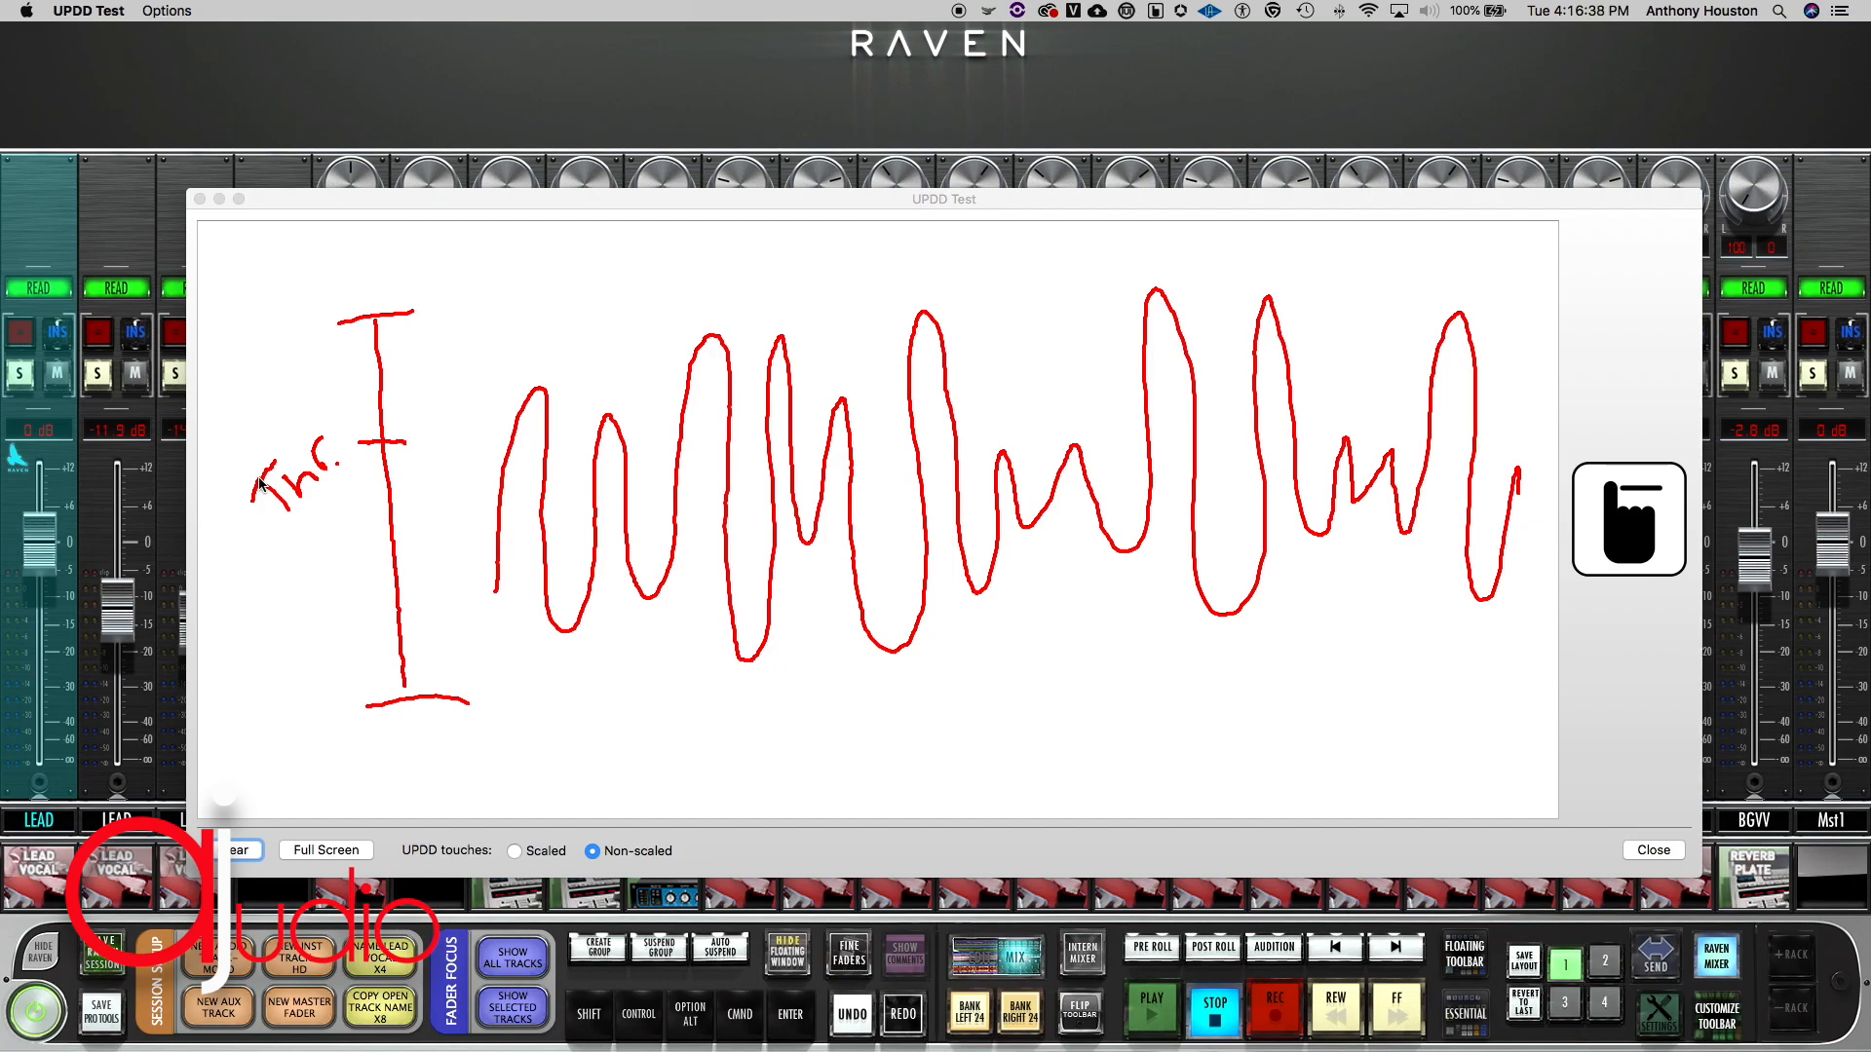
Step: Handwrite the compression ratio "3:1" beside the upper end of the level scale
mouse_move(452, 317)
left_mouse_down()
mouse_move(476, 296)
mouse_move(472, 333)
left_mouse_up()
left_click(521, 301)
left_click_drag(514, 263, 525, 278)
left_click(508, 289)
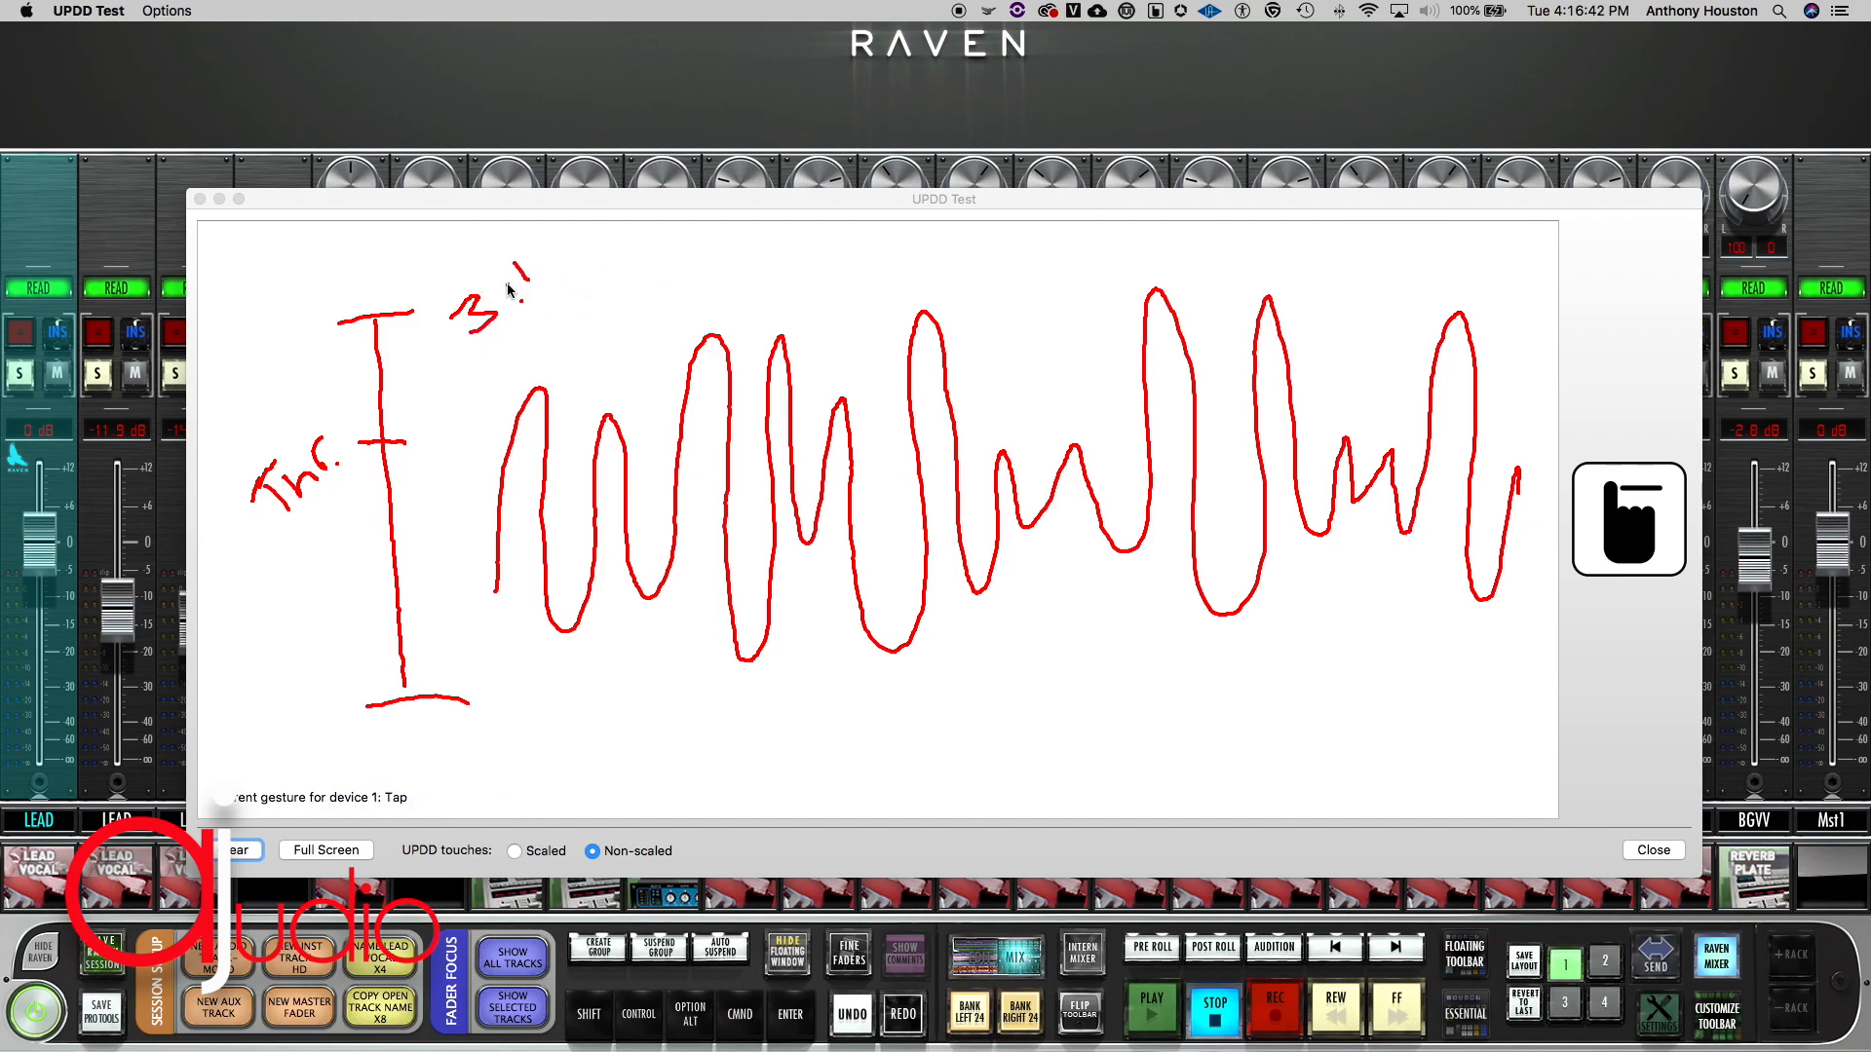
left_click(1621, 283)
left_click_drag(514, 263, 542, 296)
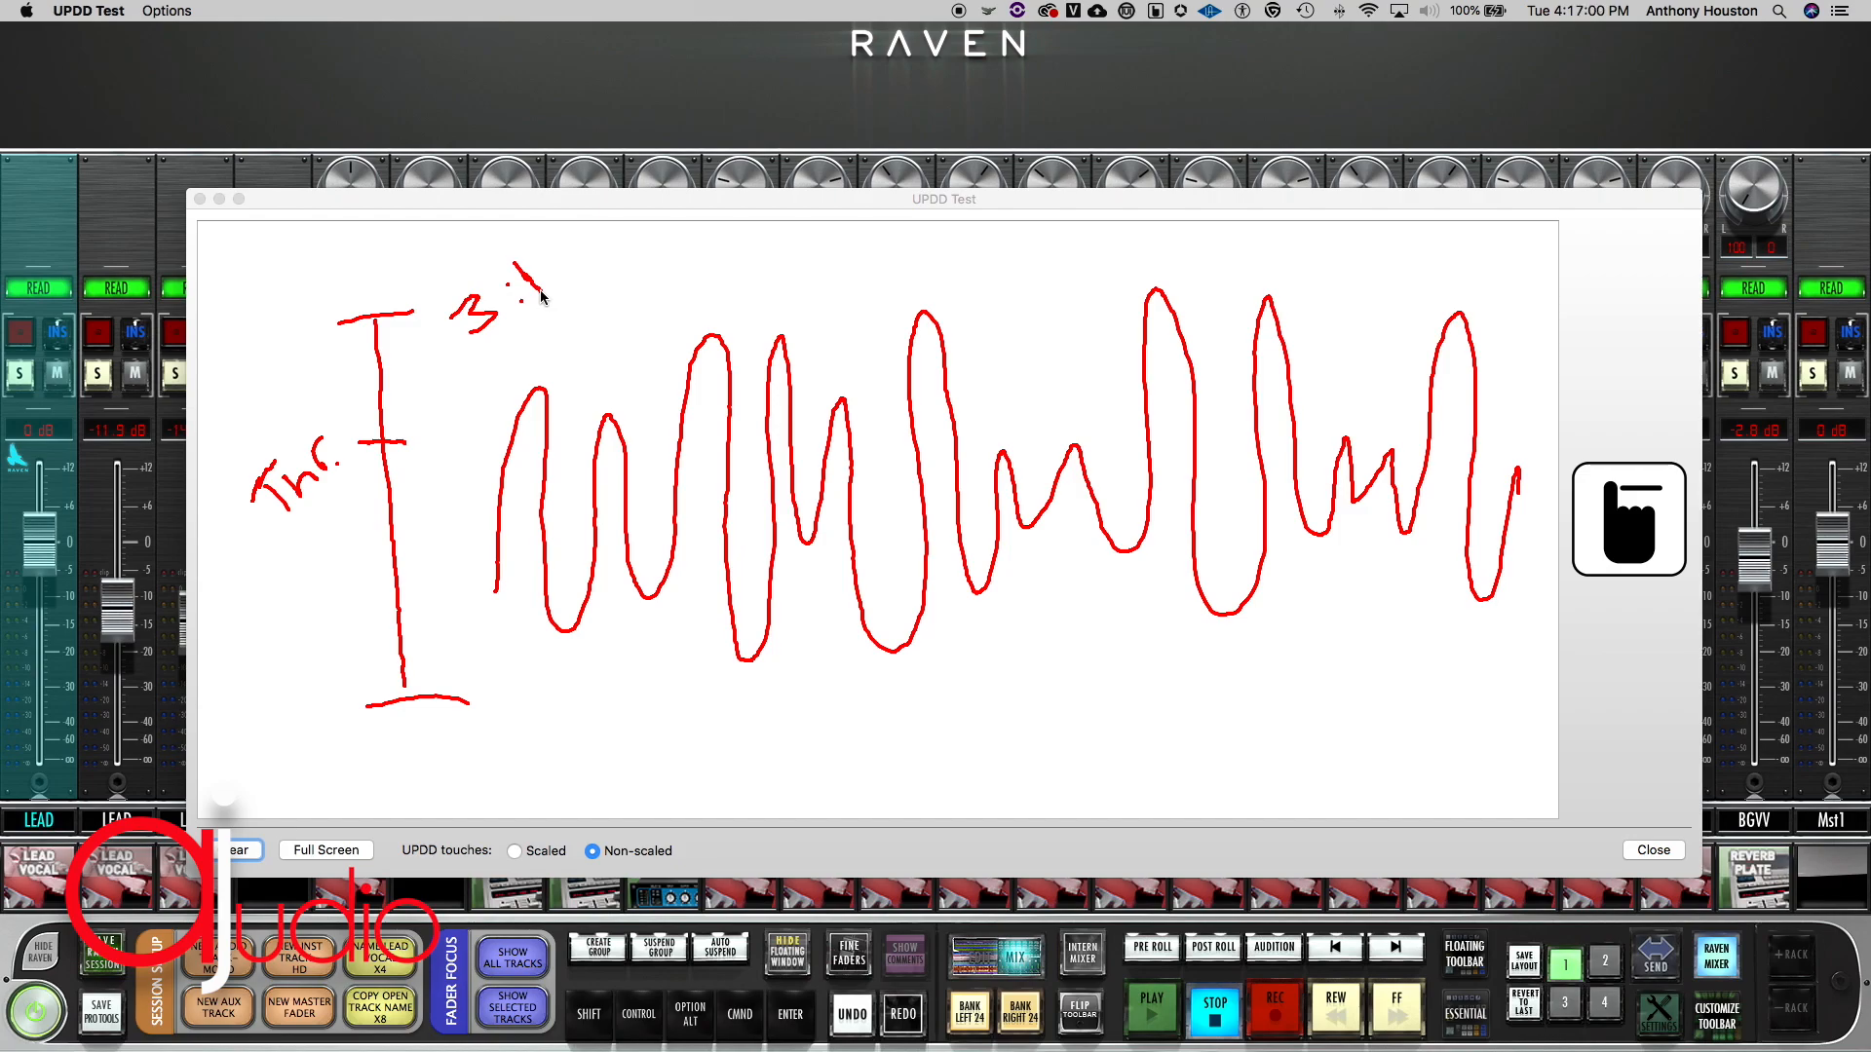
Step: Mark evenly spaced dots along the level scale, from its lower end up past the threshold tick
left_click(393, 674)
left_click(391, 649)
left_click(390, 625)
left_click(382, 603)
left_click(378, 581)
left_click(374, 564)
left_click(372, 528)
left_click(372, 501)
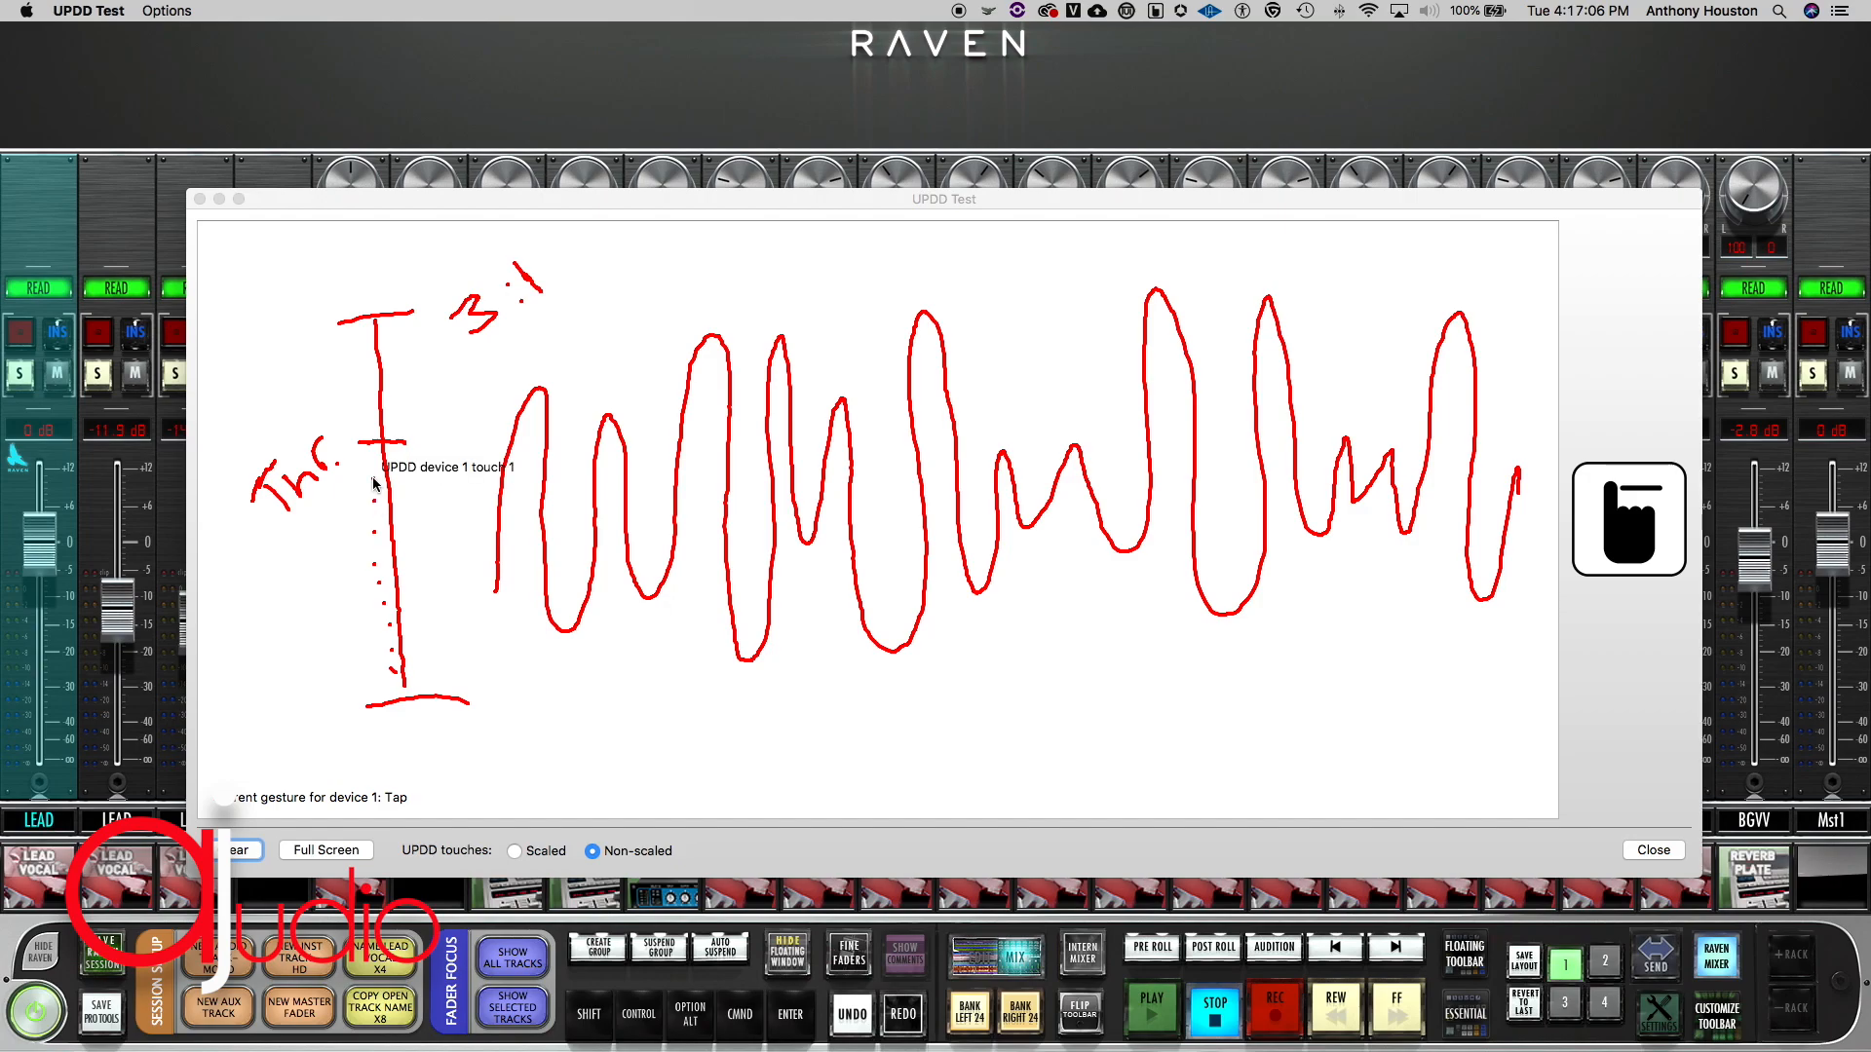
left_click(372, 473)
left_click(371, 450)
left_click(370, 423)
left_click(366, 394)
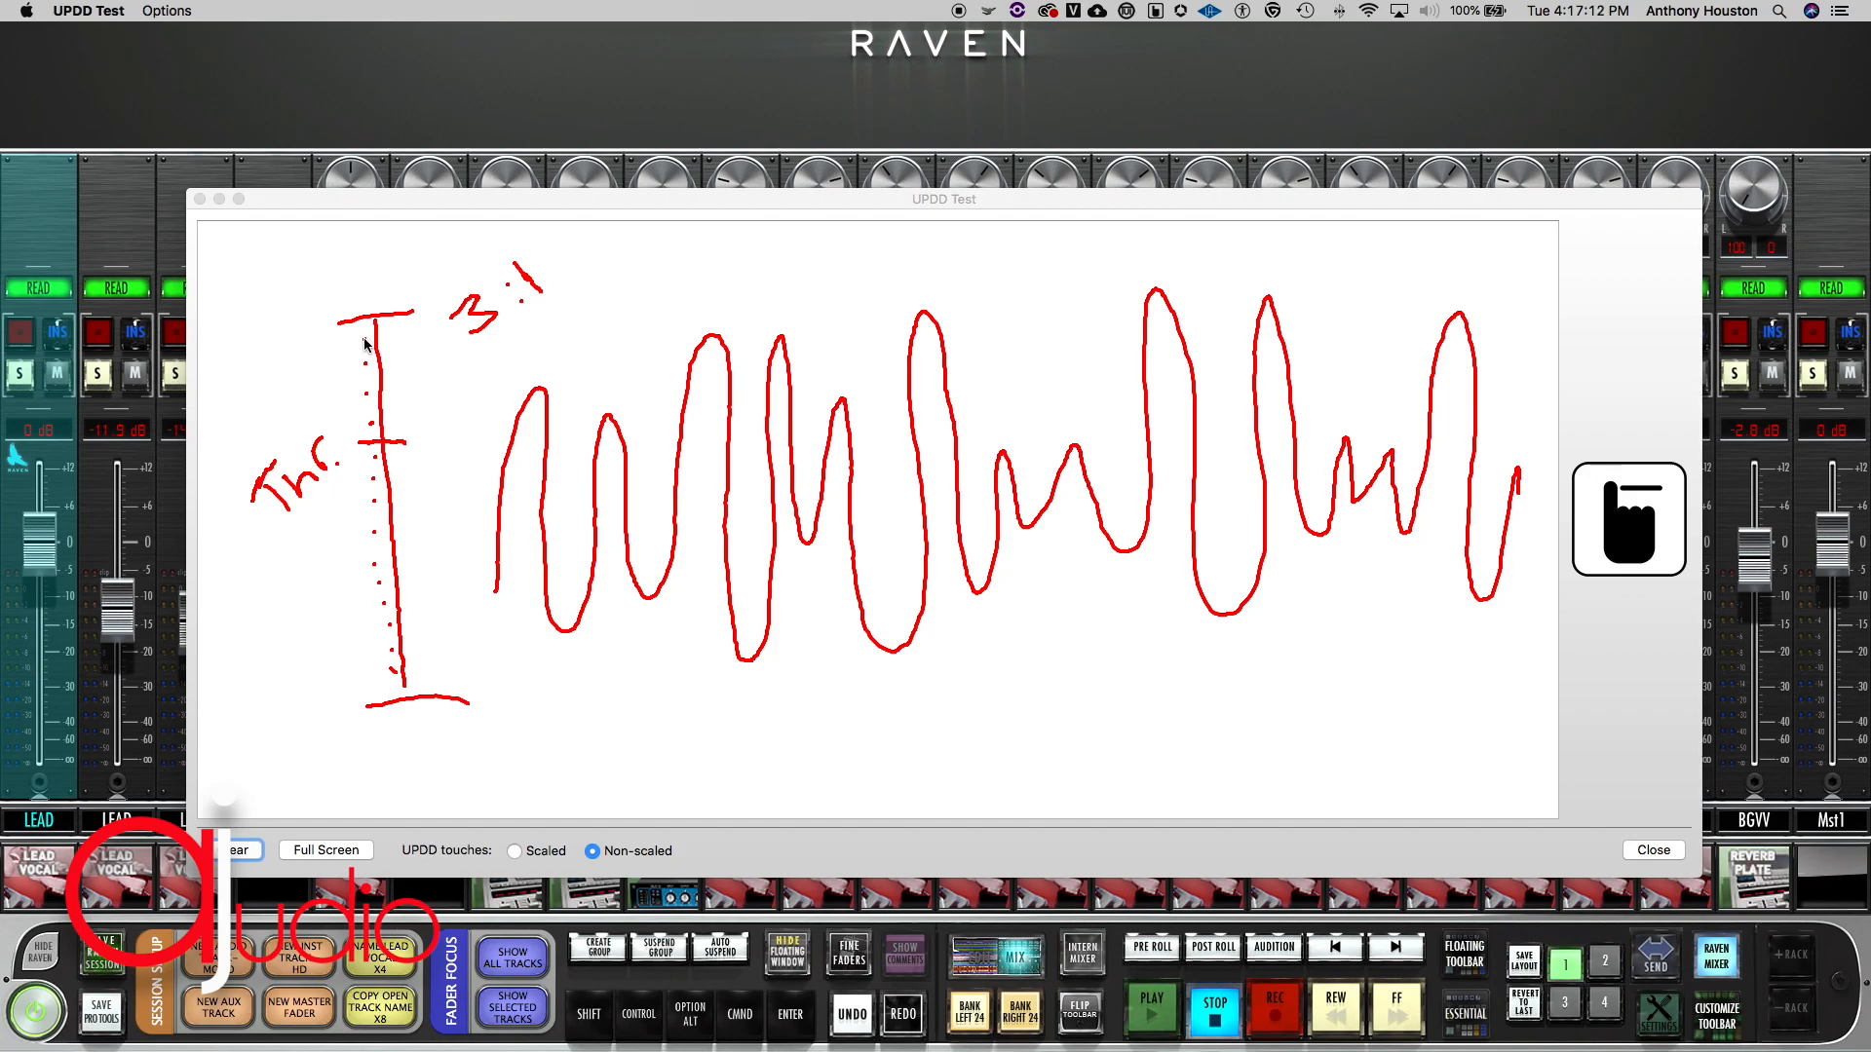
Step: Write "0" at the upper end of the level scale and the heading "Comp." above the waveform
left_click_drag(329, 347, 327, 352)
mouse_move(654, 251)
left_mouse_down()
mouse_move(620, 262)
mouse_move(642, 291)
left_mouse_up()
mouse_move(685, 268)
left_mouse_down()
mouse_move(682, 295)
mouse_move(681, 274)
left_mouse_up()
left_click_drag(718, 274, 784, 271)
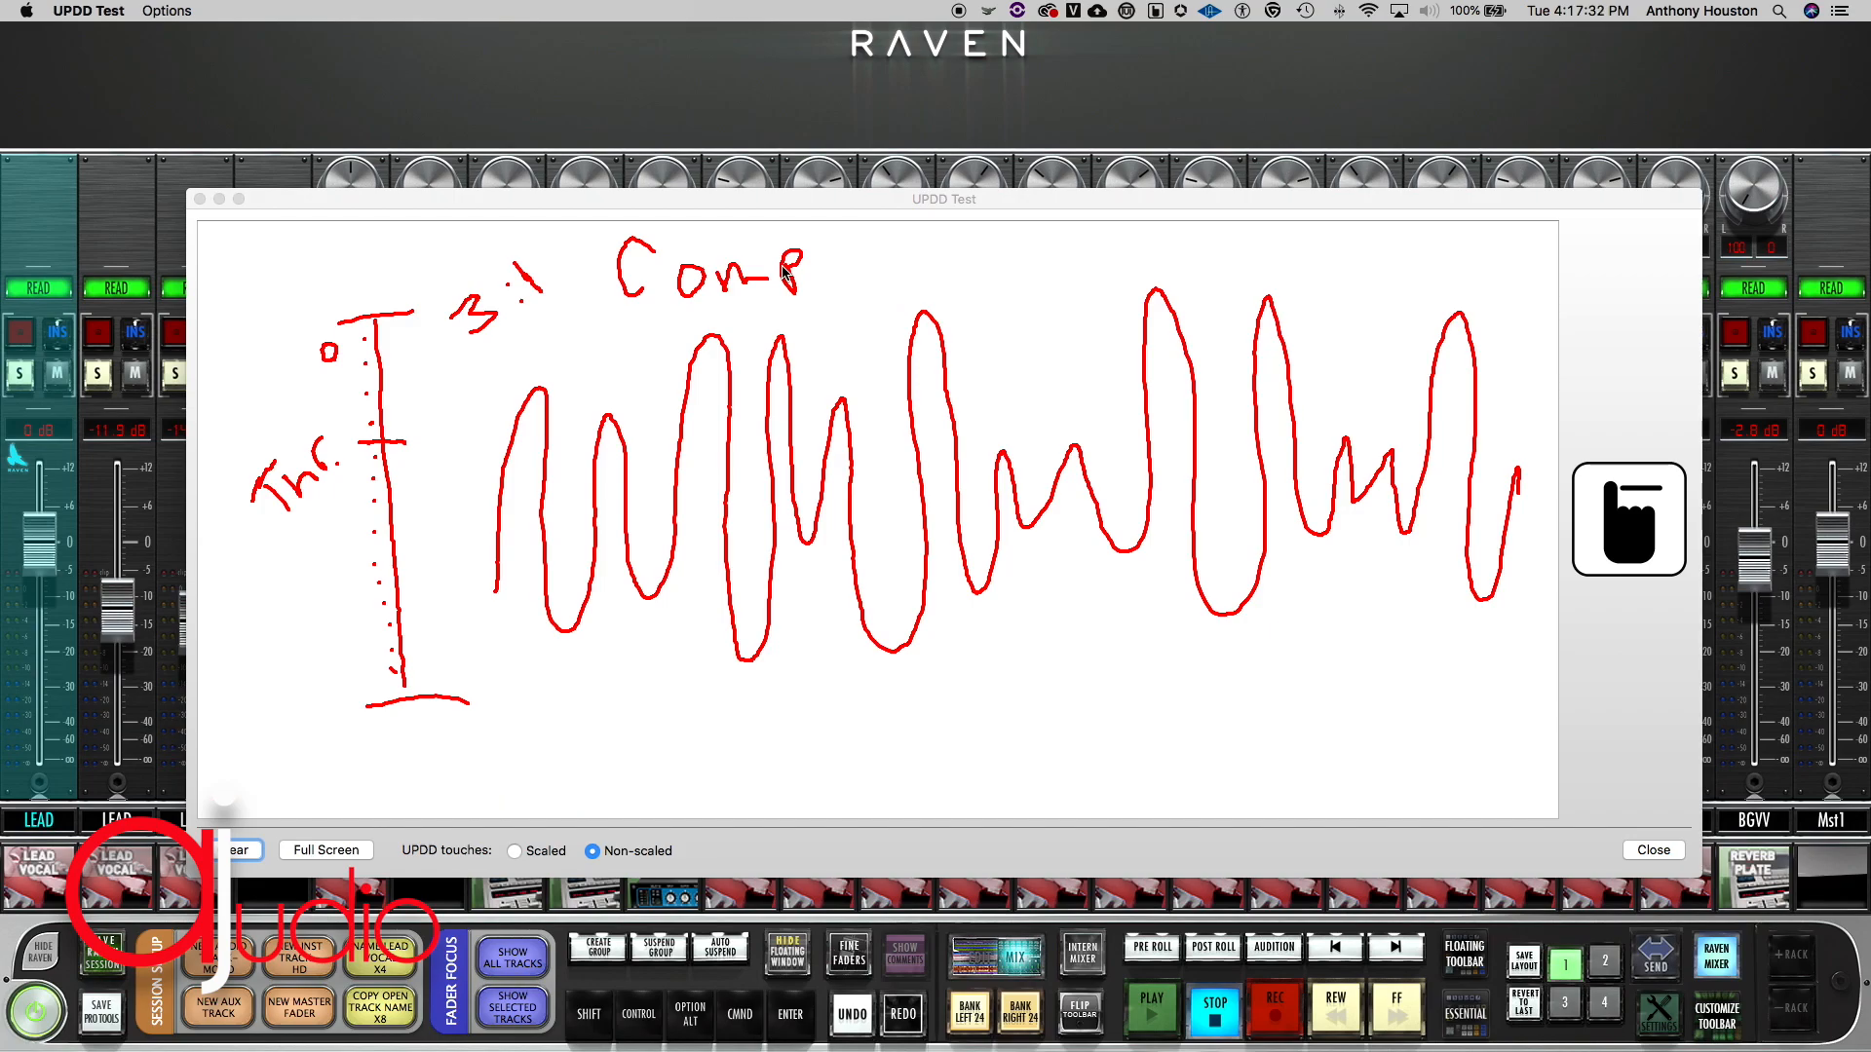
left_click(817, 259)
mouse_move(748, 280)
left_mouse_down()
mouse_move(757, 257)
mouse_move(767, 281)
left_mouse_up()
Step: Draw a horizontal threshold line through the waveform, circle the small peaks below it, and ring the low troughs with one long ellipse
left_click_drag(426, 444, 1540, 441)
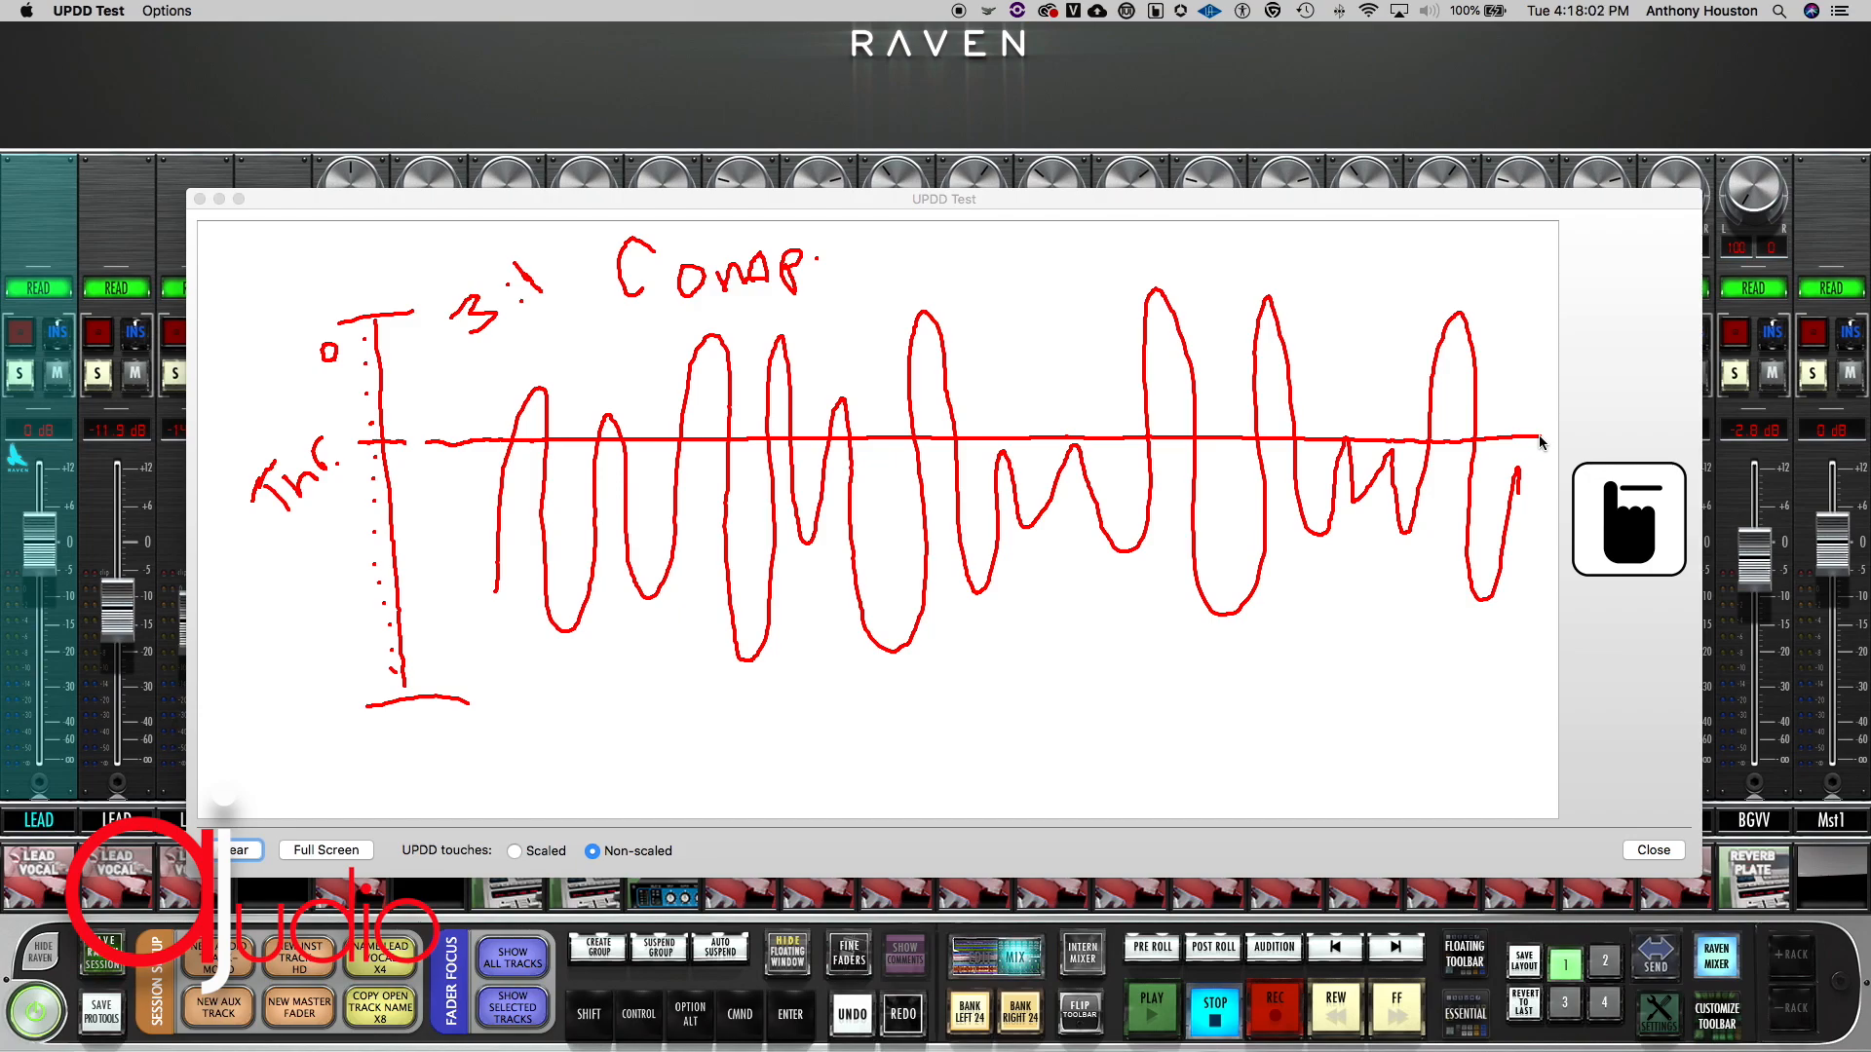
mouse_move(991, 472)
left_mouse_down()
mouse_move(1014, 485)
mouse_move(1082, 460)
mouse_move(1023, 455)
mouse_move(990, 478)
left_mouse_up()
mouse_move(1411, 454)
left_mouse_down()
mouse_move(1376, 470)
mouse_move(1400, 468)
left_mouse_up()
mouse_move(1535, 470)
left_mouse_down()
mouse_move(1509, 479)
mouse_move(1532, 477)
left_mouse_up()
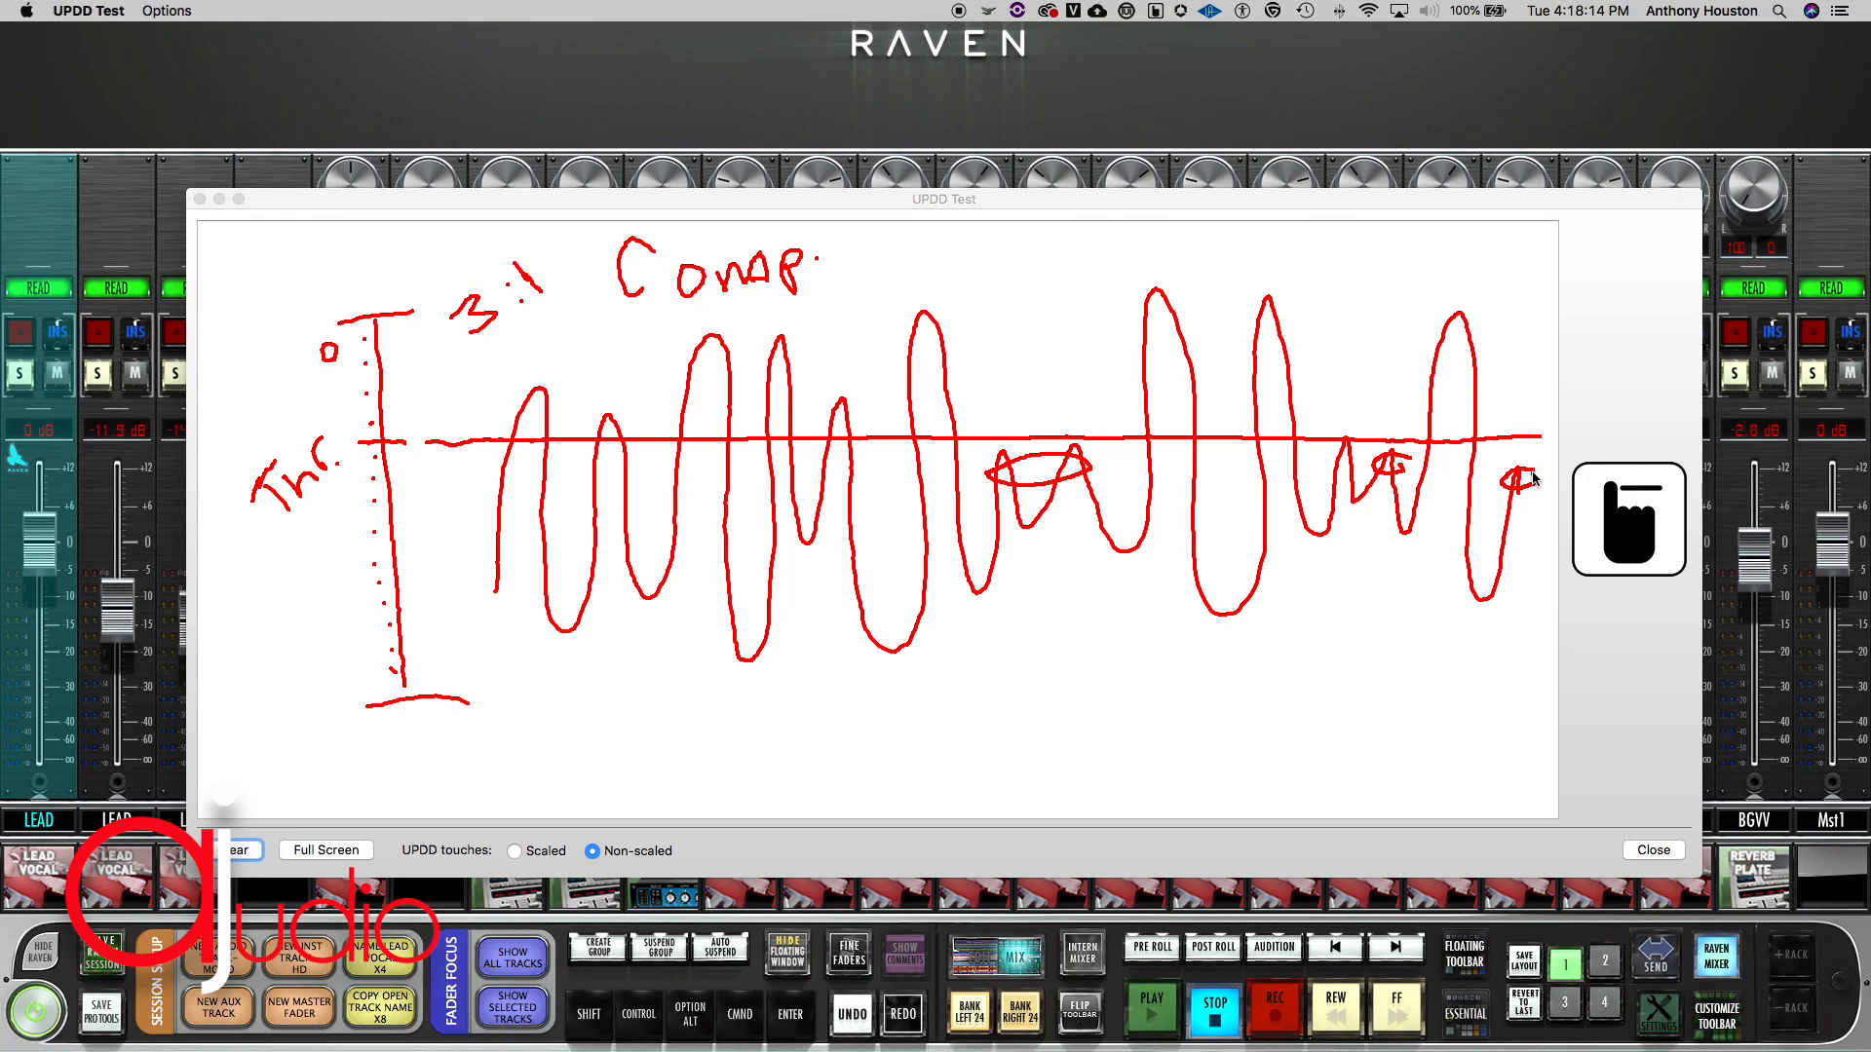
mouse_move(519, 615)
left_mouse_down()
mouse_move(585, 595)
mouse_move(1145, 585)
mouse_move(1474, 635)
mouse_move(936, 659)
mouse_move(546, 622)
left_mouse_up()
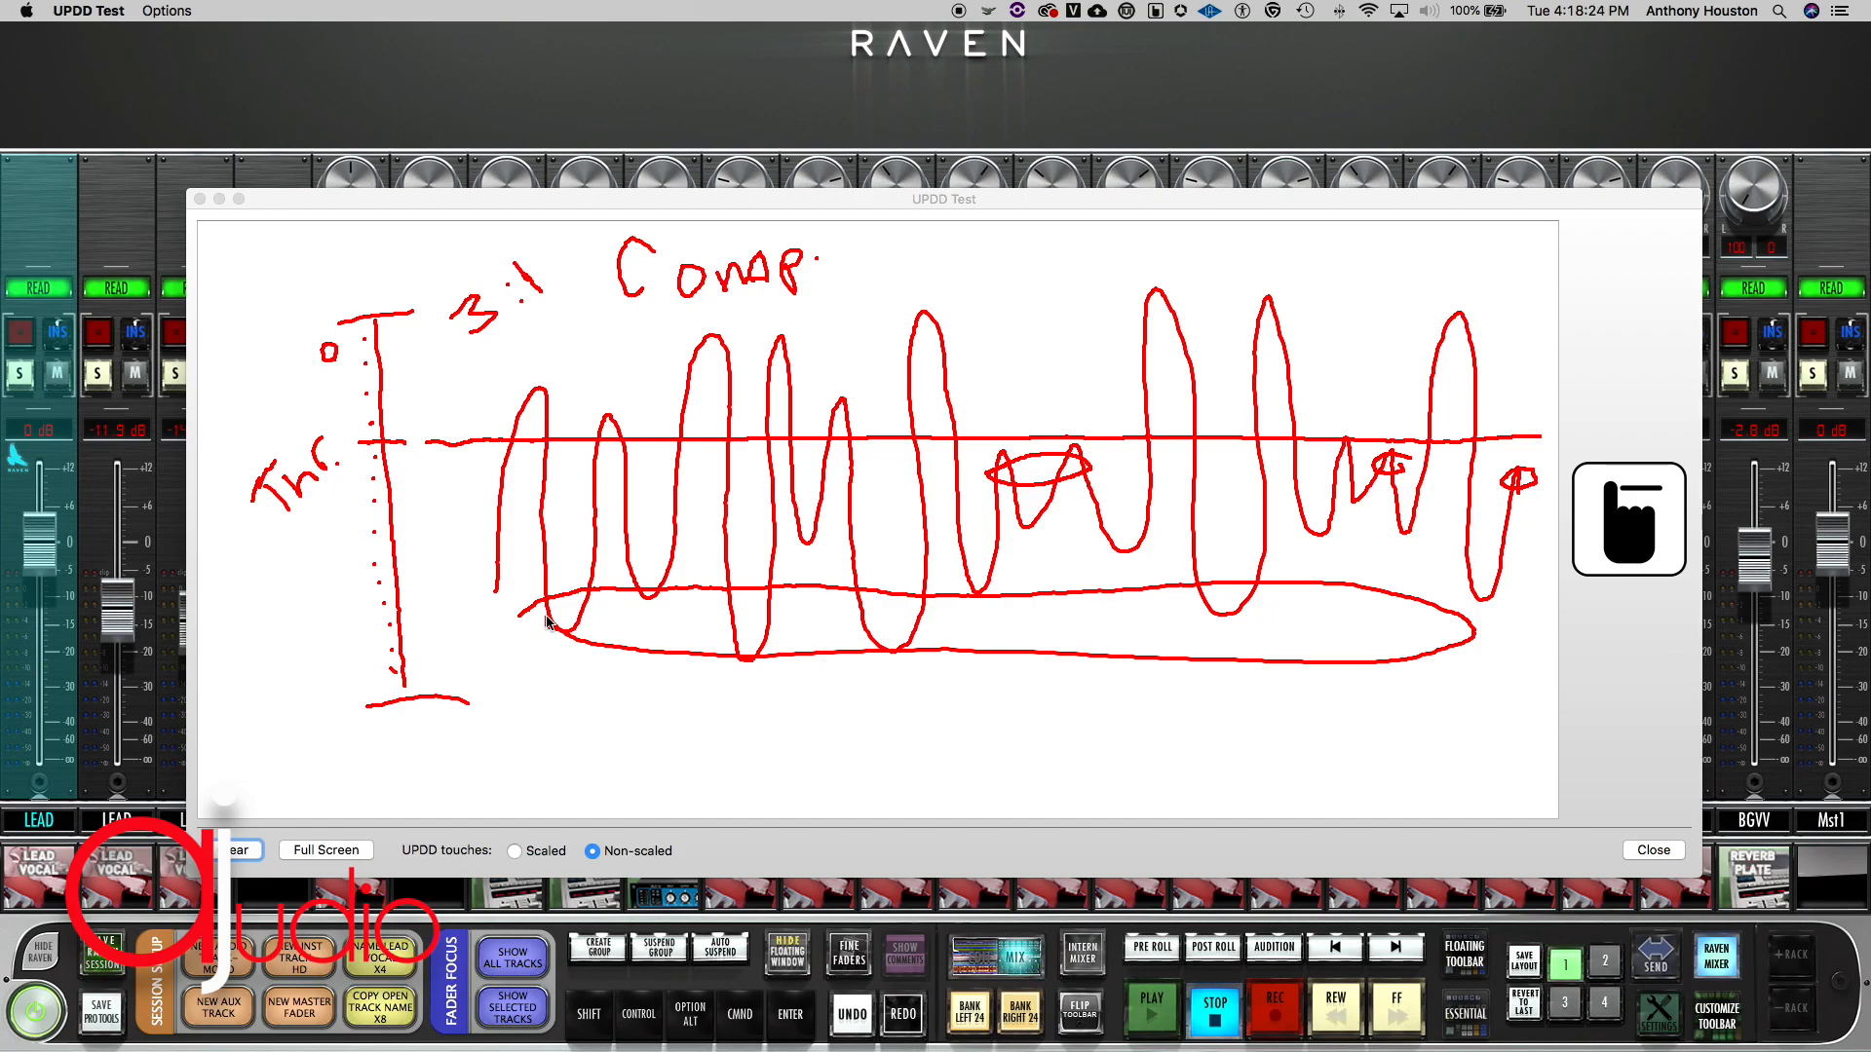
Step: Draw downward arrows over the tall waveform peaks that cross the threshold line
left_click(474, 392)
mouse_move(514, 346)
left_mouse_down()
mouse_move(503, 378)
mouse_move(634, 388)
left_mouse_up()
left_click_drag(673, 324, 687, 358)
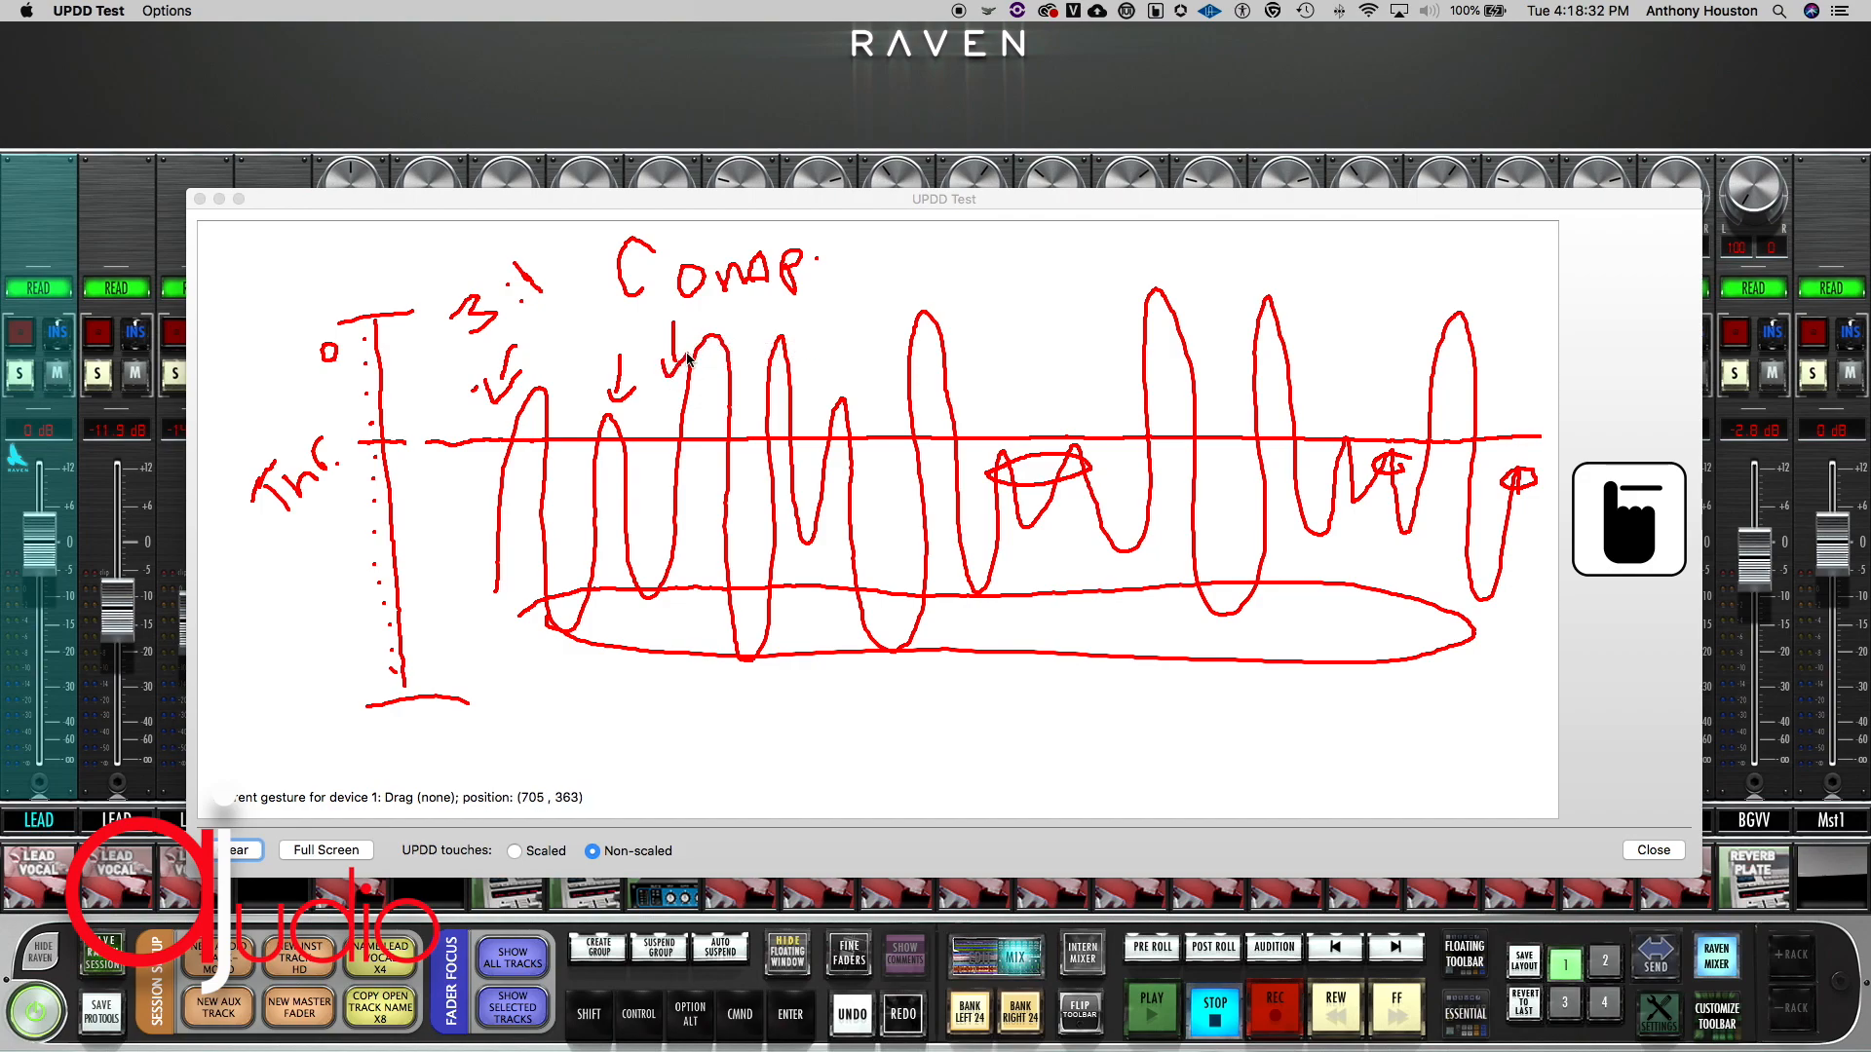
left_click_drag(817, 300, 824, 351)
mouse_move(926, 260)
left_mouse_down()
mouse_move(930, 292)
mouse_move(942, 271)
left_mouse_up()
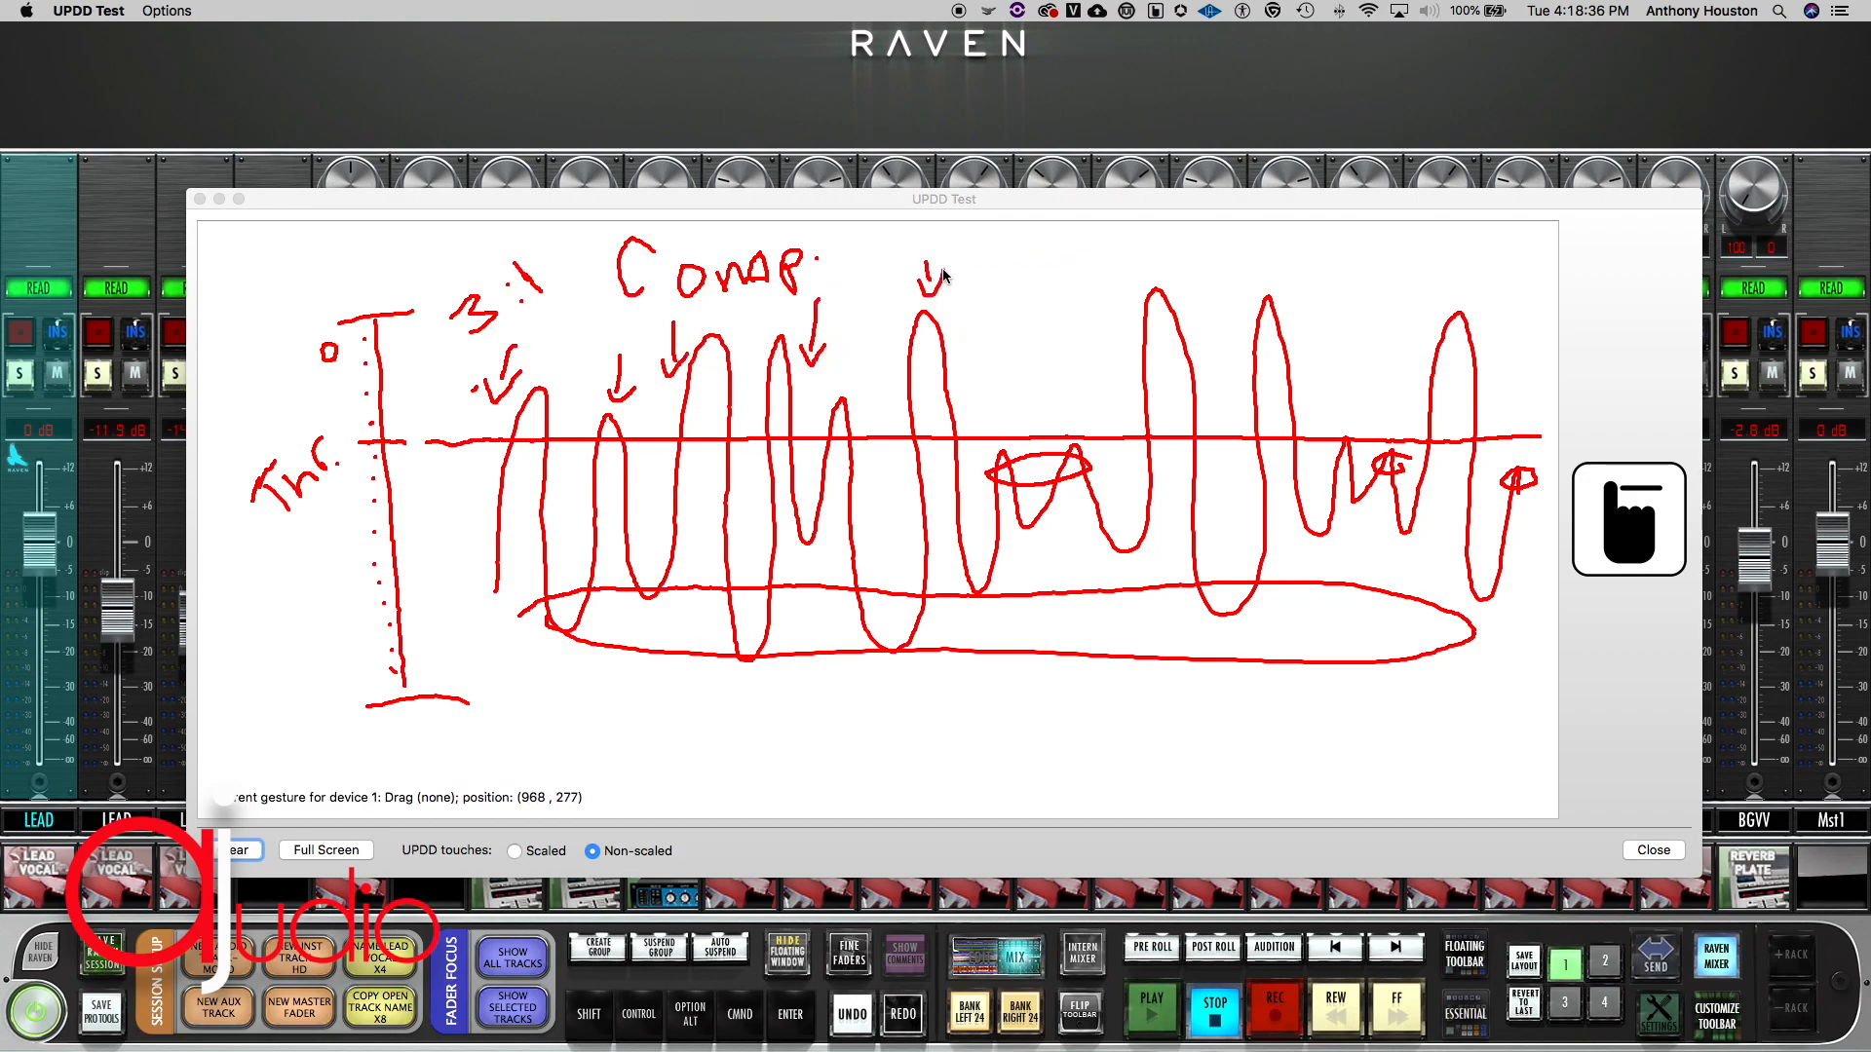
mouse_move(1128, 248)
left_mouse_down()
mouse_move(1131, 288)
mouse_move(1147, 261)
left_mouse_up()
left_click_drag(1261, 234, 1267, 273)
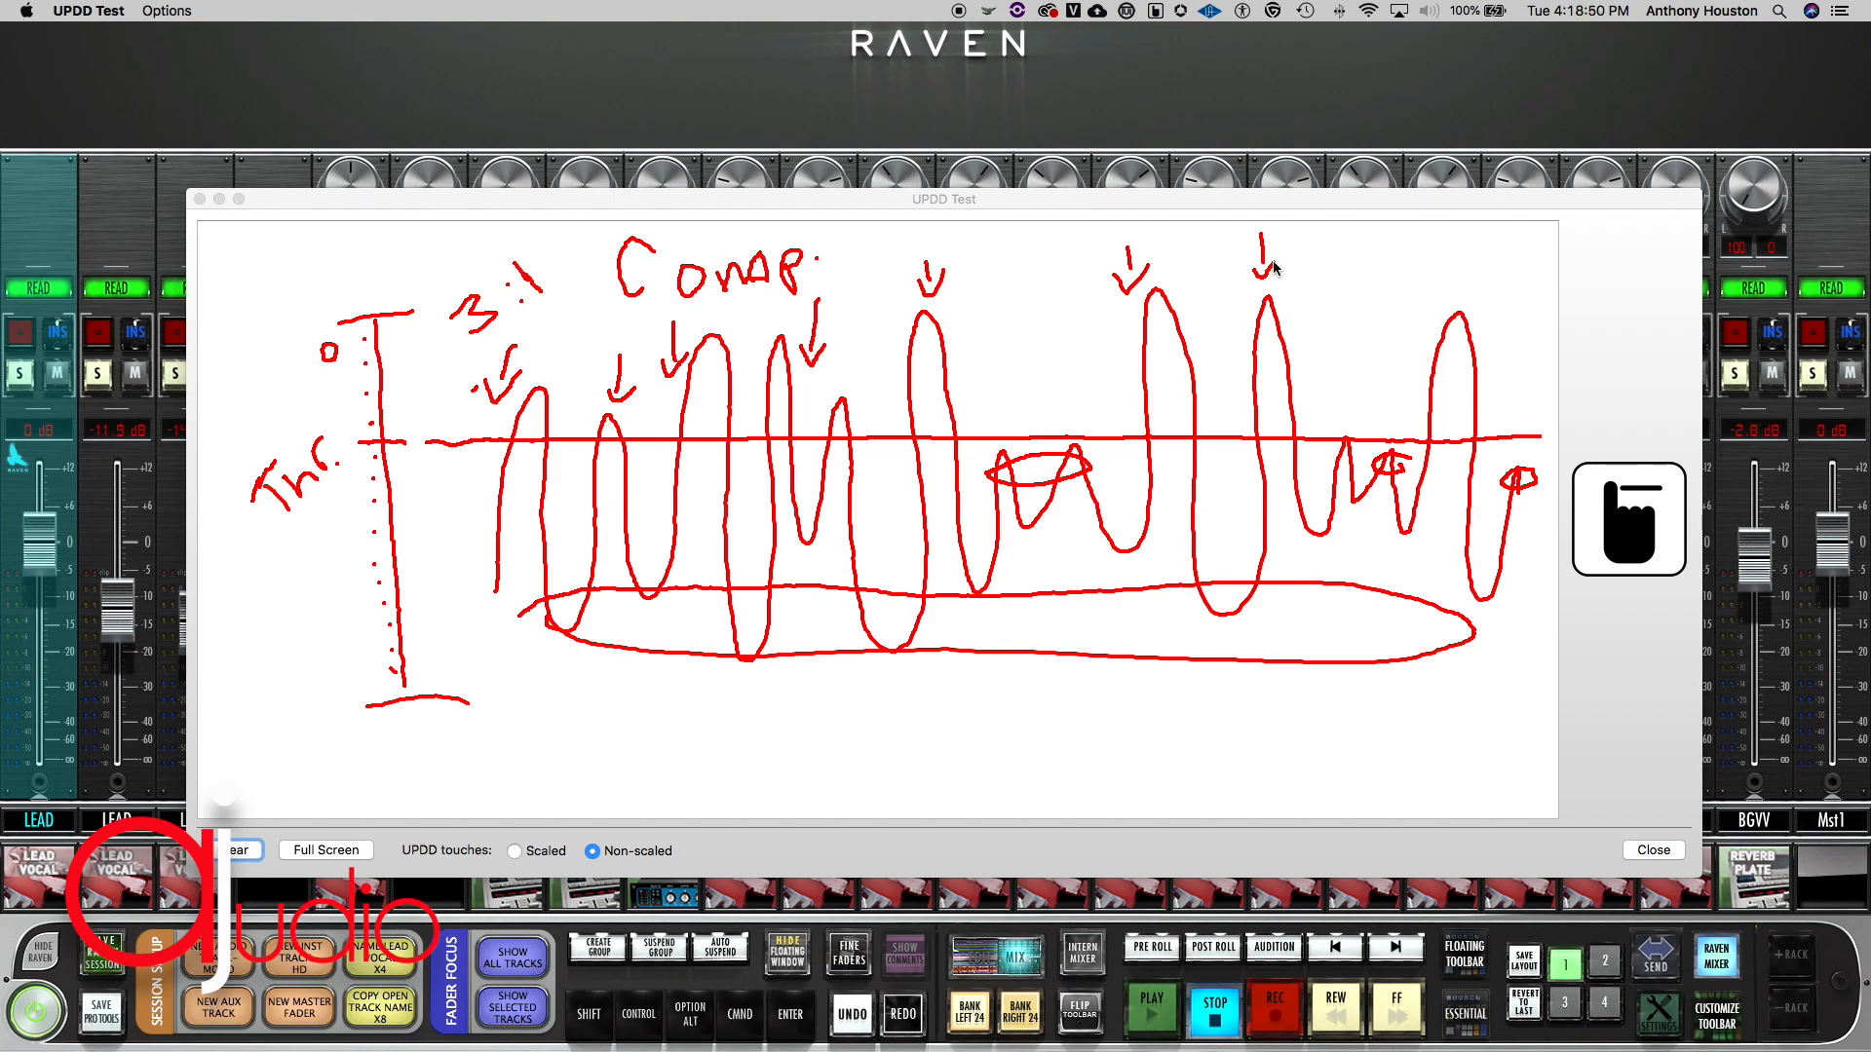
Step: Write "0" and "-1" at the start of the threshold line, and add dots and a down arrow just before the paired small peaks
left_click_drag(413, 413, 423, 466)
left_click_drag(430, 494, 466, 499)
left_click(972, 422)
left_click(966, 401)
left_click(958, 385)
mouse_move(987, 373)
left_mouse_down()
mouse_move(986, 404)
mouse_move(1002, 393)
left_mouse_up()
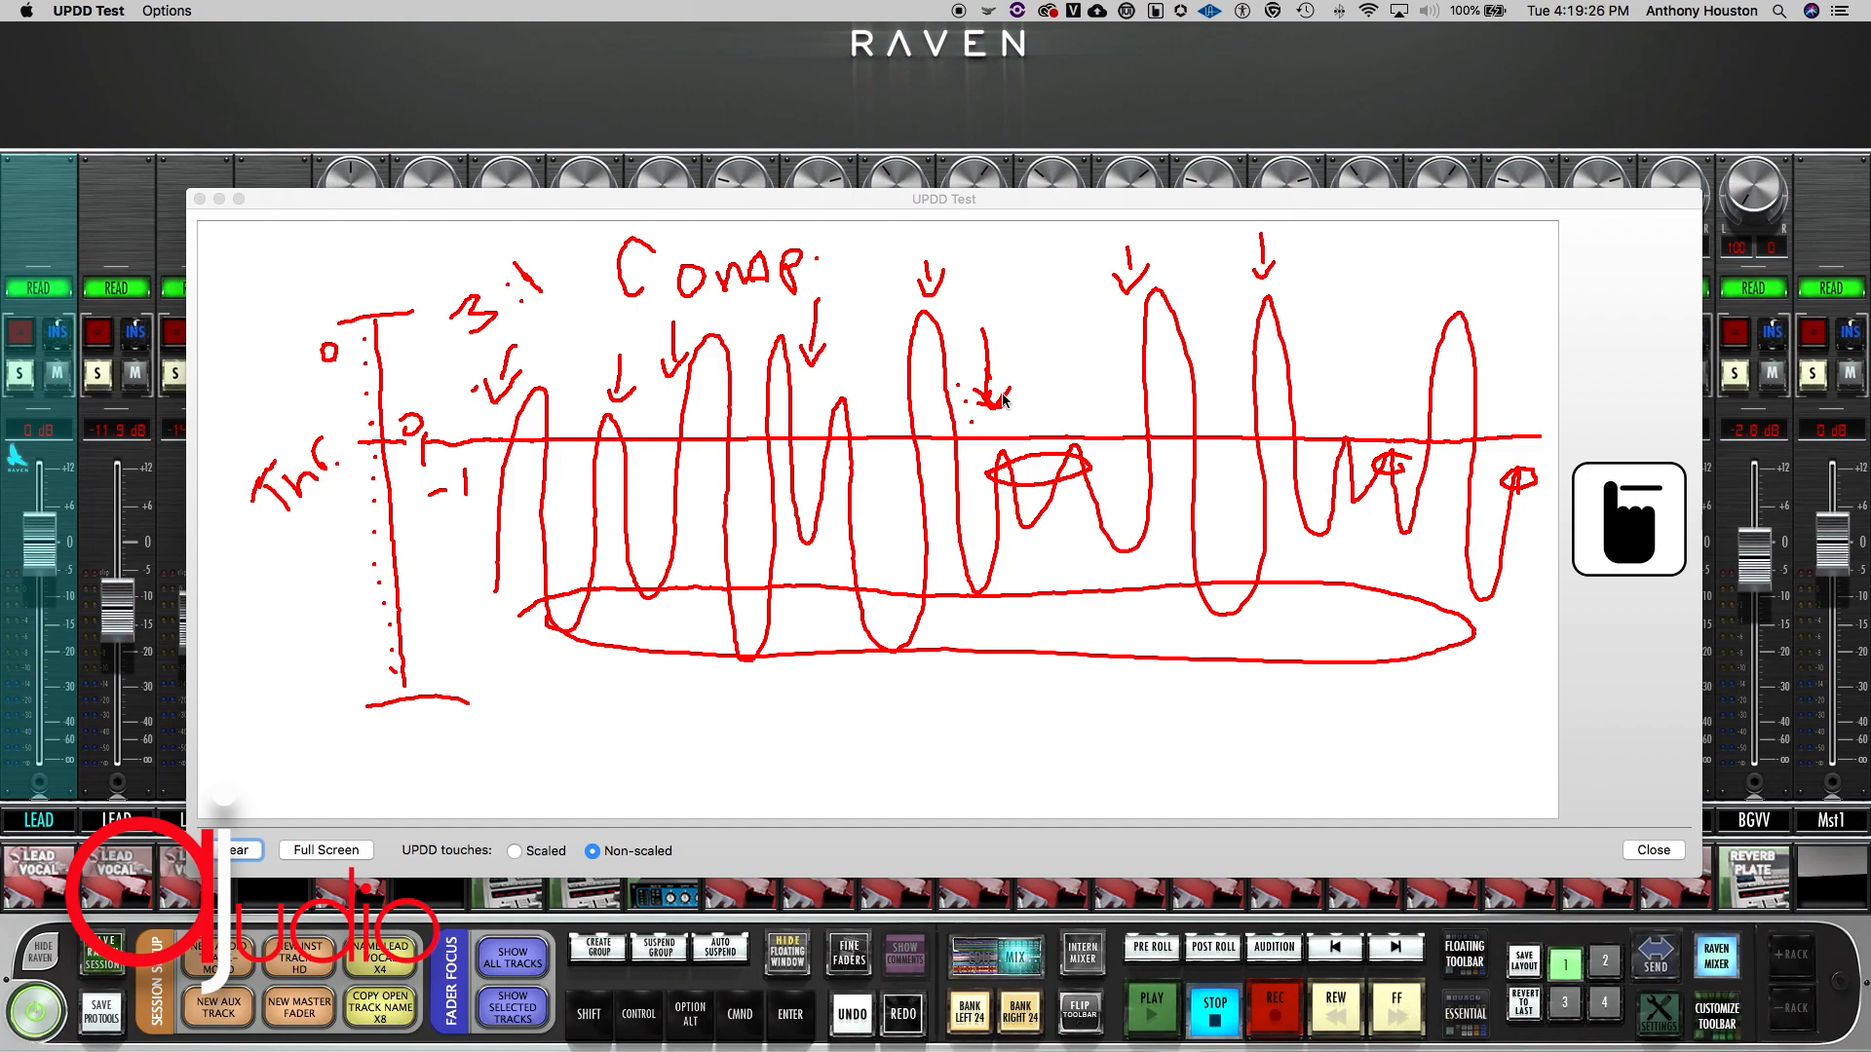
Step: Draw a long down arrow after the paired small peaks and circle the slopes of the tall peaks on either side
mouse_move(1082, 242)
left_mouse_down()
mouse_move(1097, 375)
mouse_move(1123, 359)
left_mouse_up()
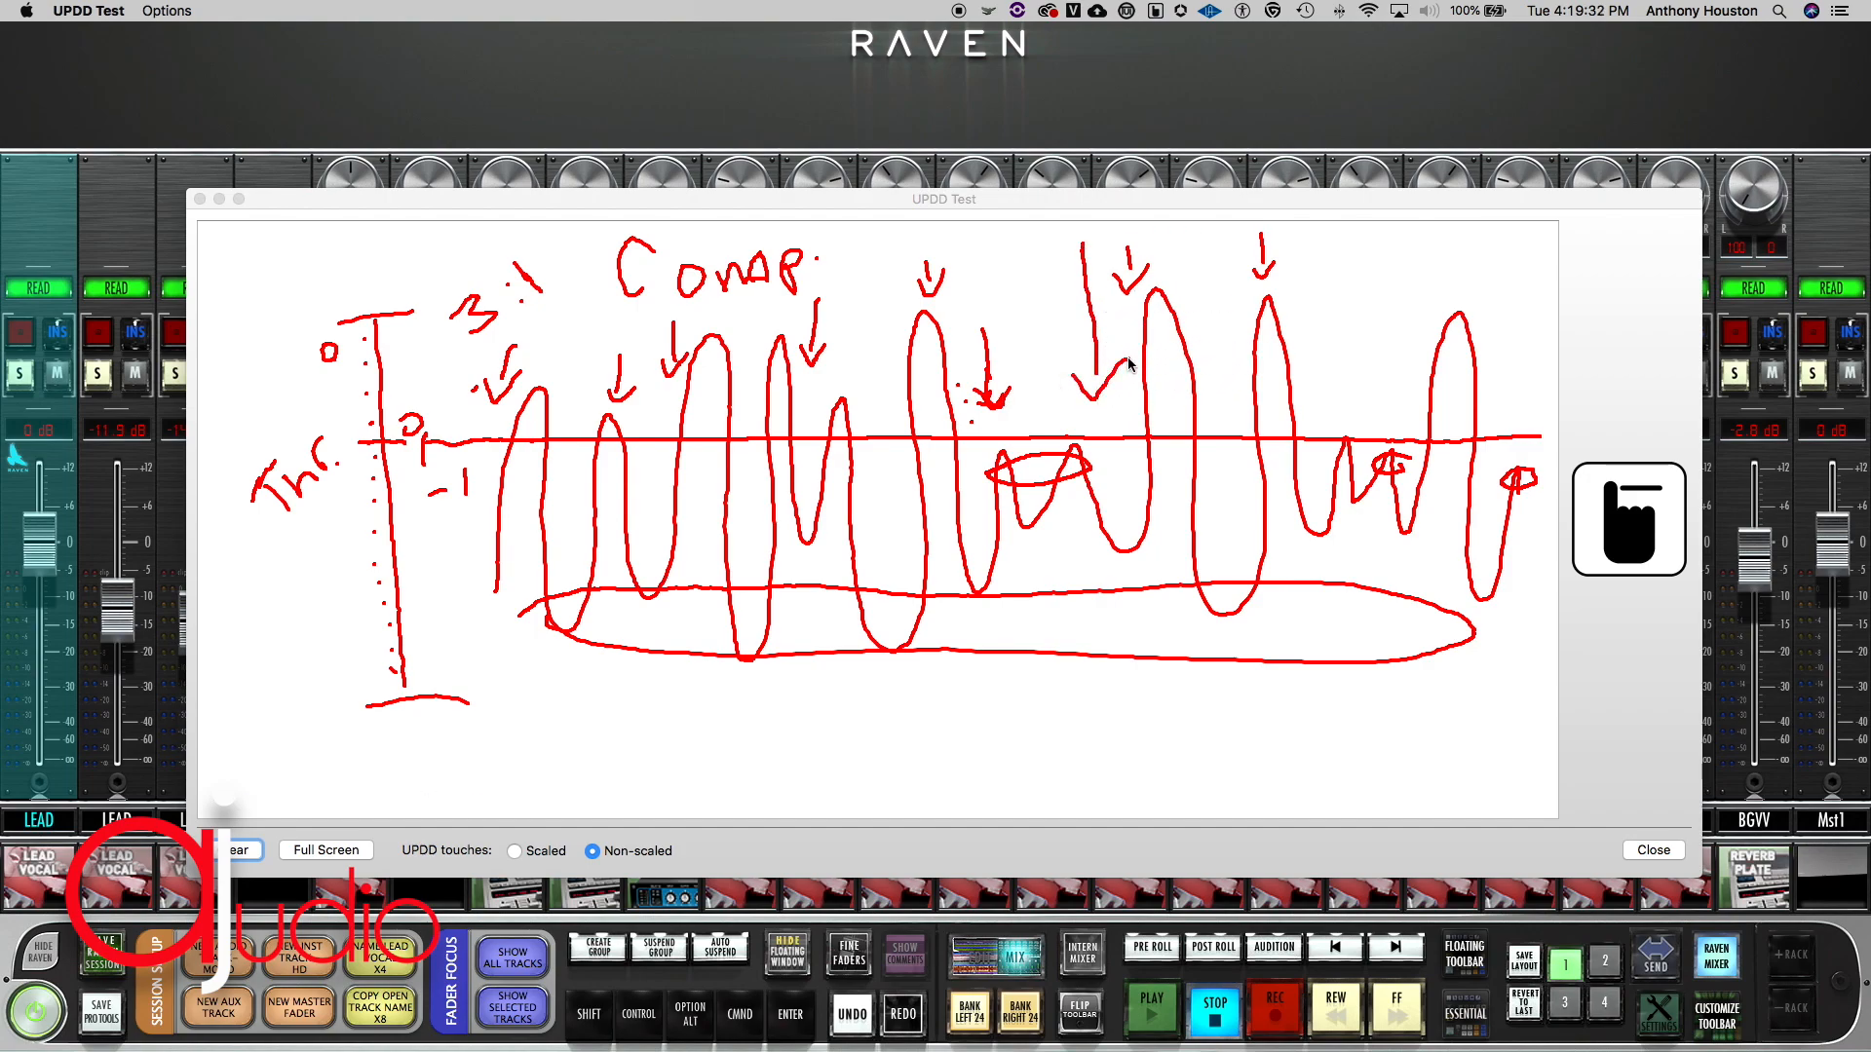
mouse_move(1196, 313)
left_mouse_down()
mouse_move(1199, 339)
mouse_move(1196, 308)
left_mouse_up()
left_click_drag(905, 341, 903, 351)
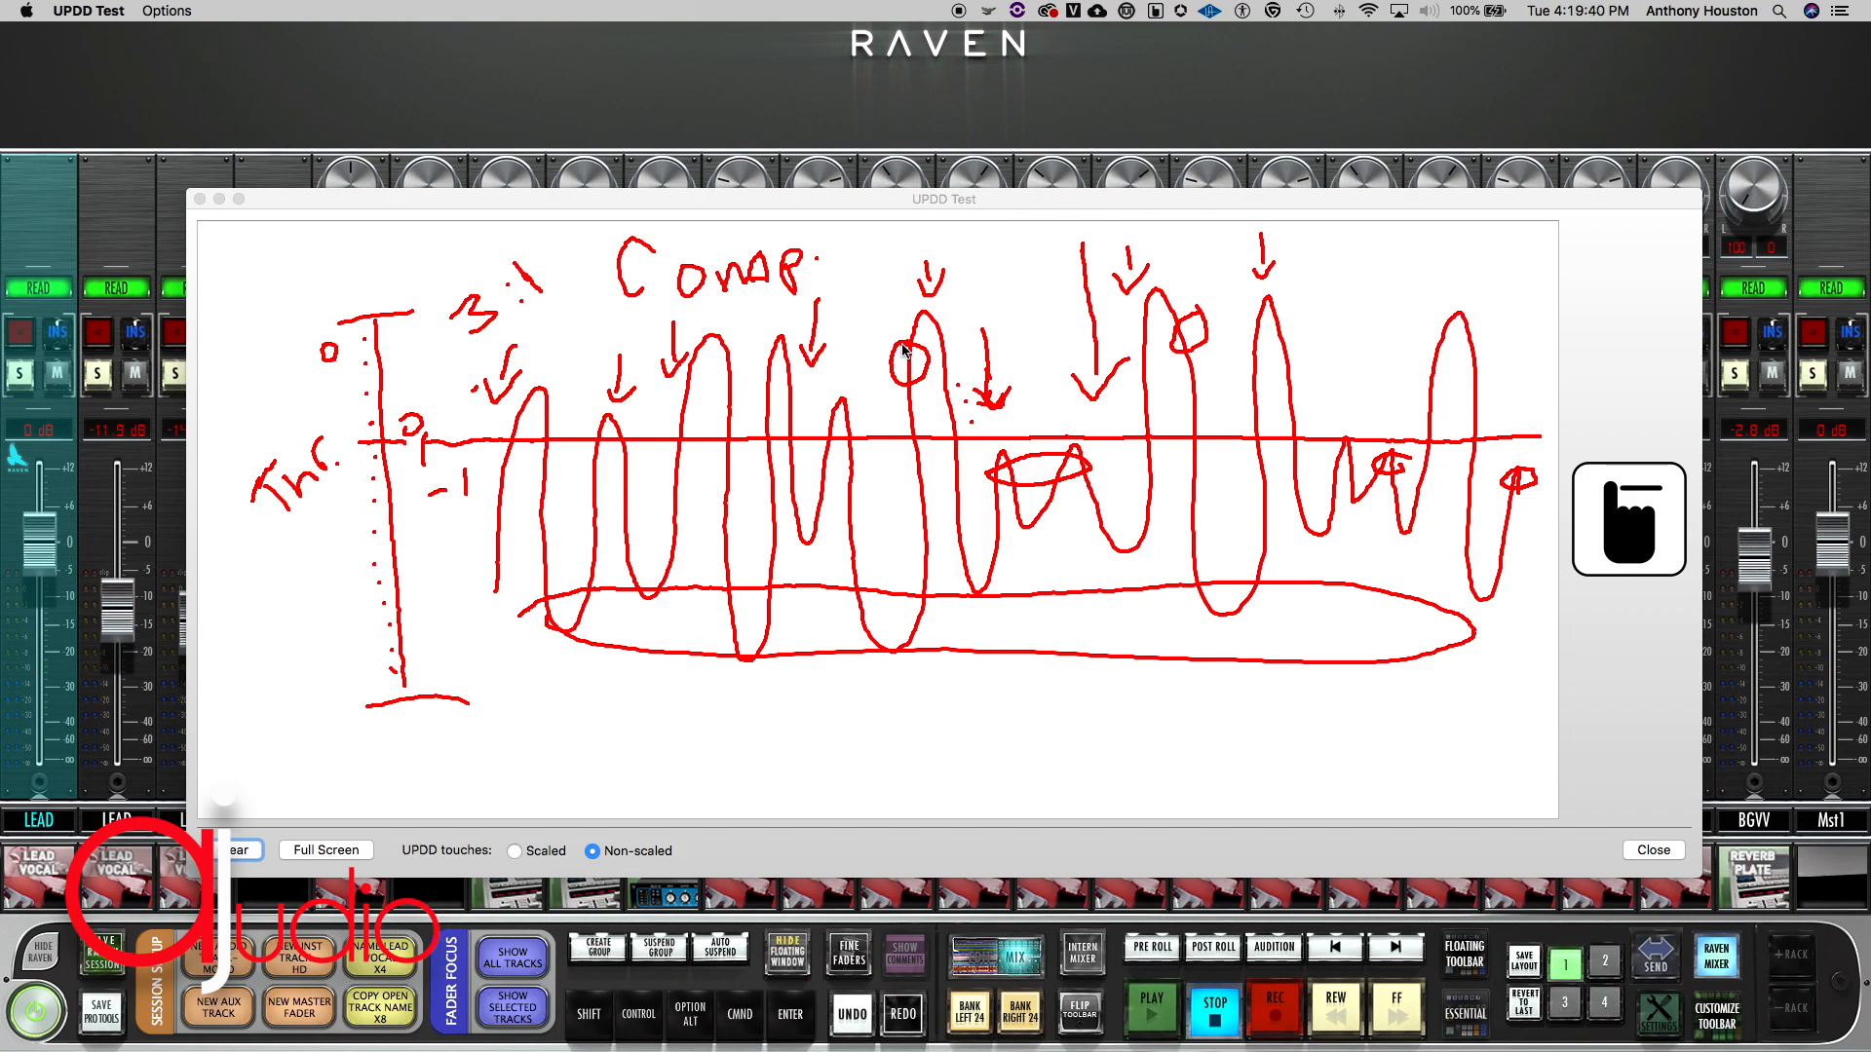
left_click(935, 302)
Step: Mark both ends of the circled small peaks, and draw one long arrow down toward them and one up from beneath
left_click_drag(978, 465, 984, 473)
mouse_move(1100, 452)
left_mouse_down()
mouse_move(1119, 462)
mouse_move(1104, 458)
left_mouse_up()
left_click(1083, 476)
mouse_move(1020, 243)
left_mouse_down()
mouse_move(1026, 369)
mouse_move(1047, 365)
left_mouse_up()
mouse_move(1067, 588)
left_mouse_down()
mouse_move(1071, 523)
mouse_move(1087, 537)
left_mouse_up()
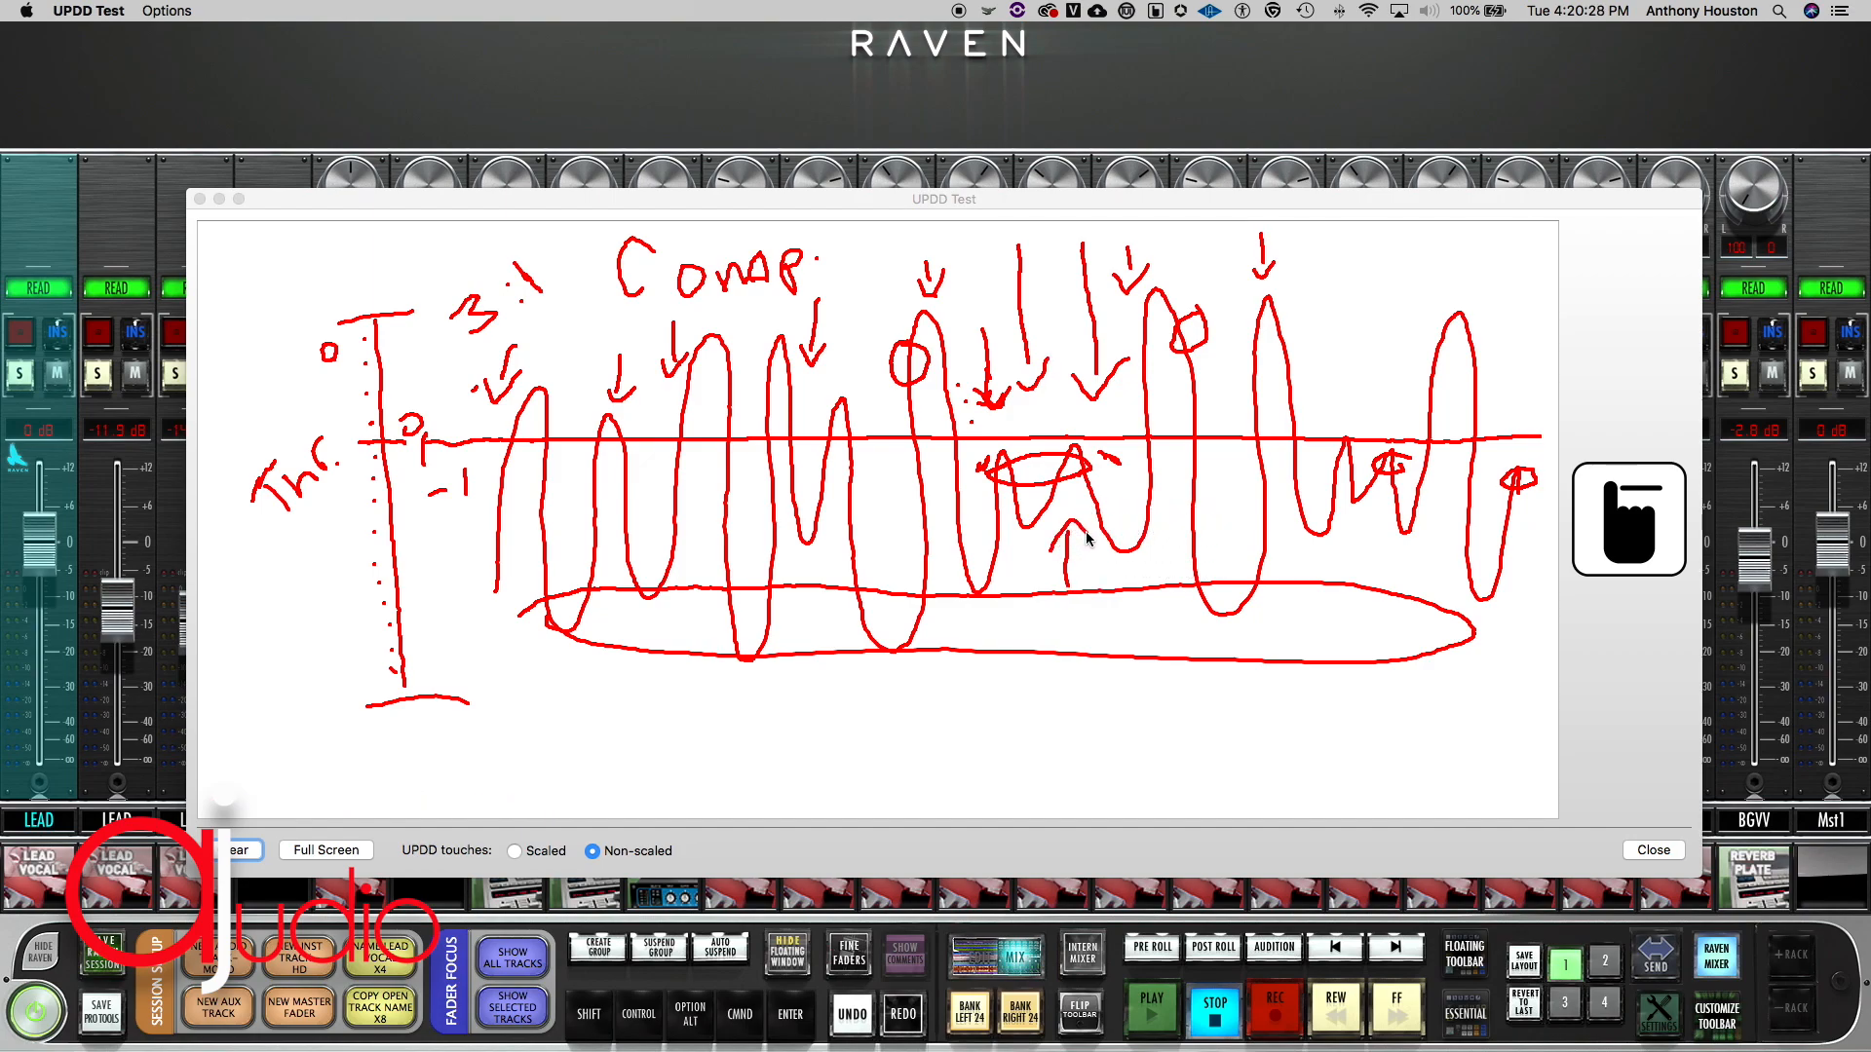
Step: Clear the canvas, and draw a waveform with large level swings followed by a shorter, more even waveform
left_click(249, 855)
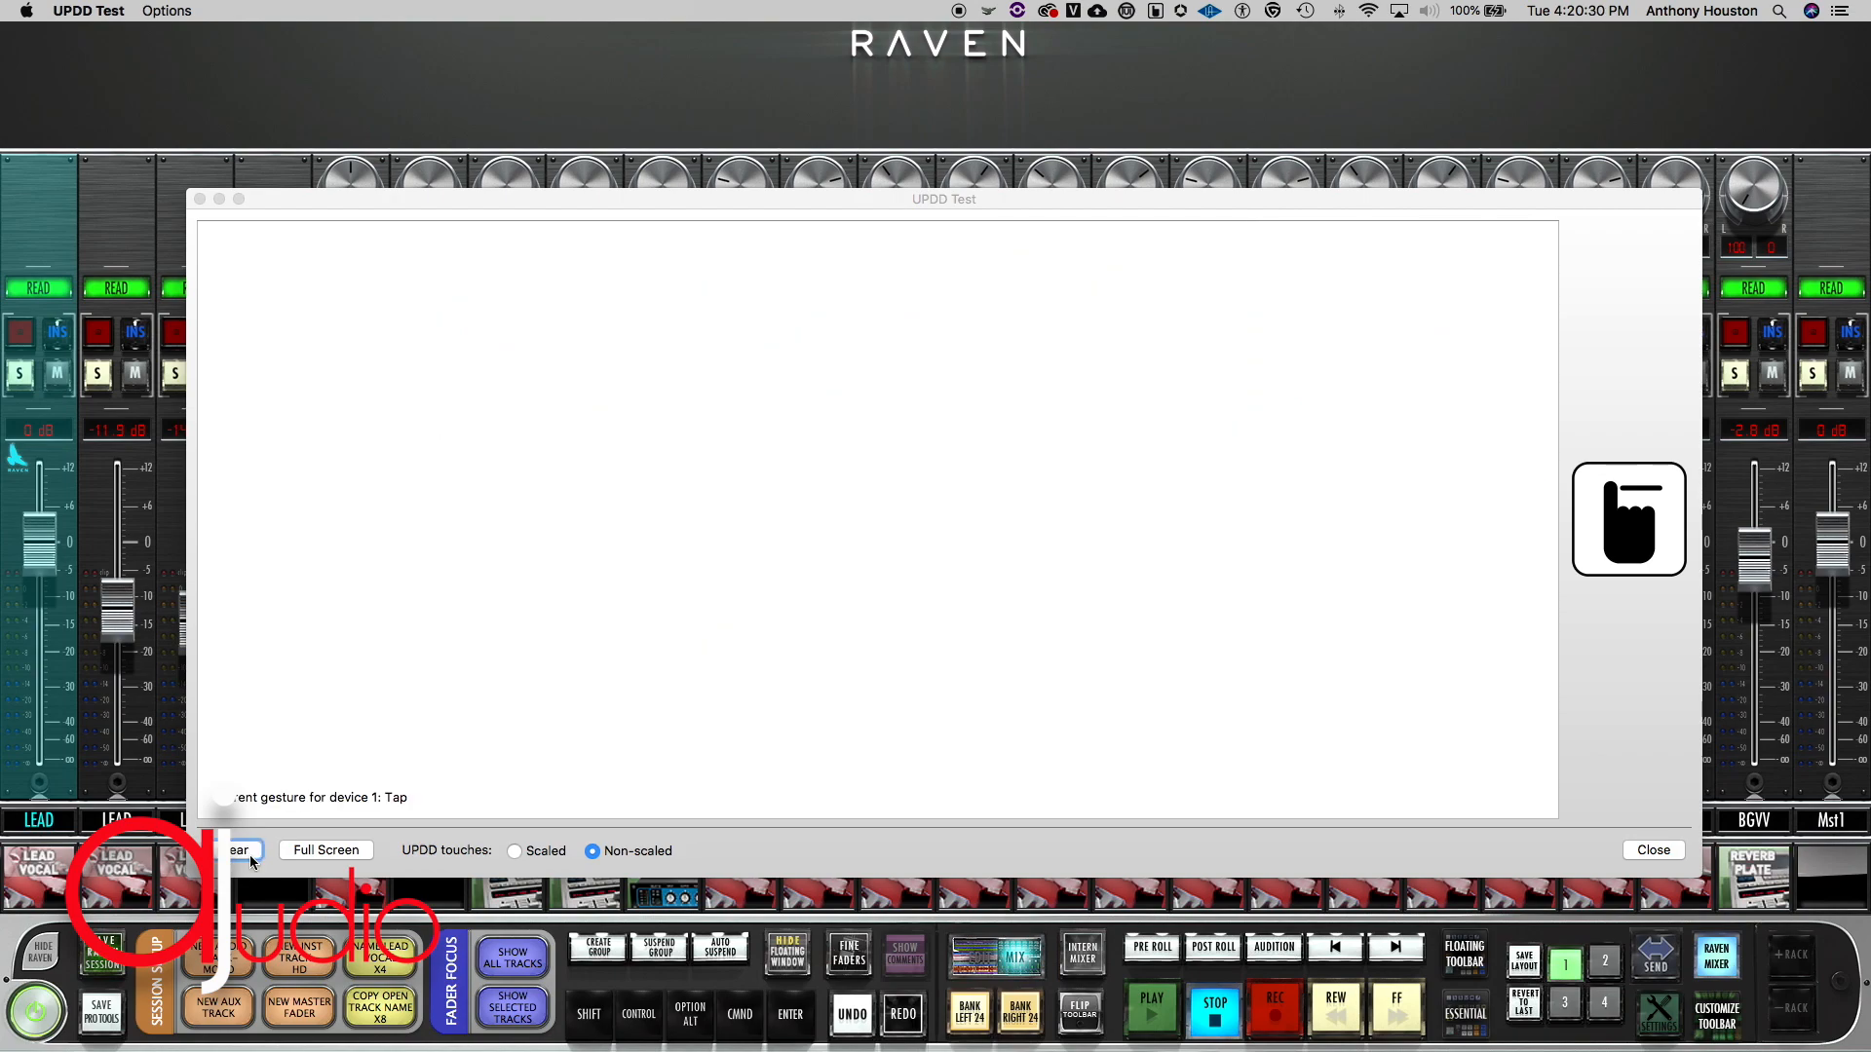
mouse_move(312, 651)
left_mouse_down()
mouse_move(335, 389)
mouse_move(367, 643)
mouse_move(466, 419)
mouse_move(532, 439)
mouse_move(564, 487)
mouse_move(627, 263)
mouse_move(661, 541)
mouse_move(721, 436)
mouse_move(728, 485)
left_mouse_up()
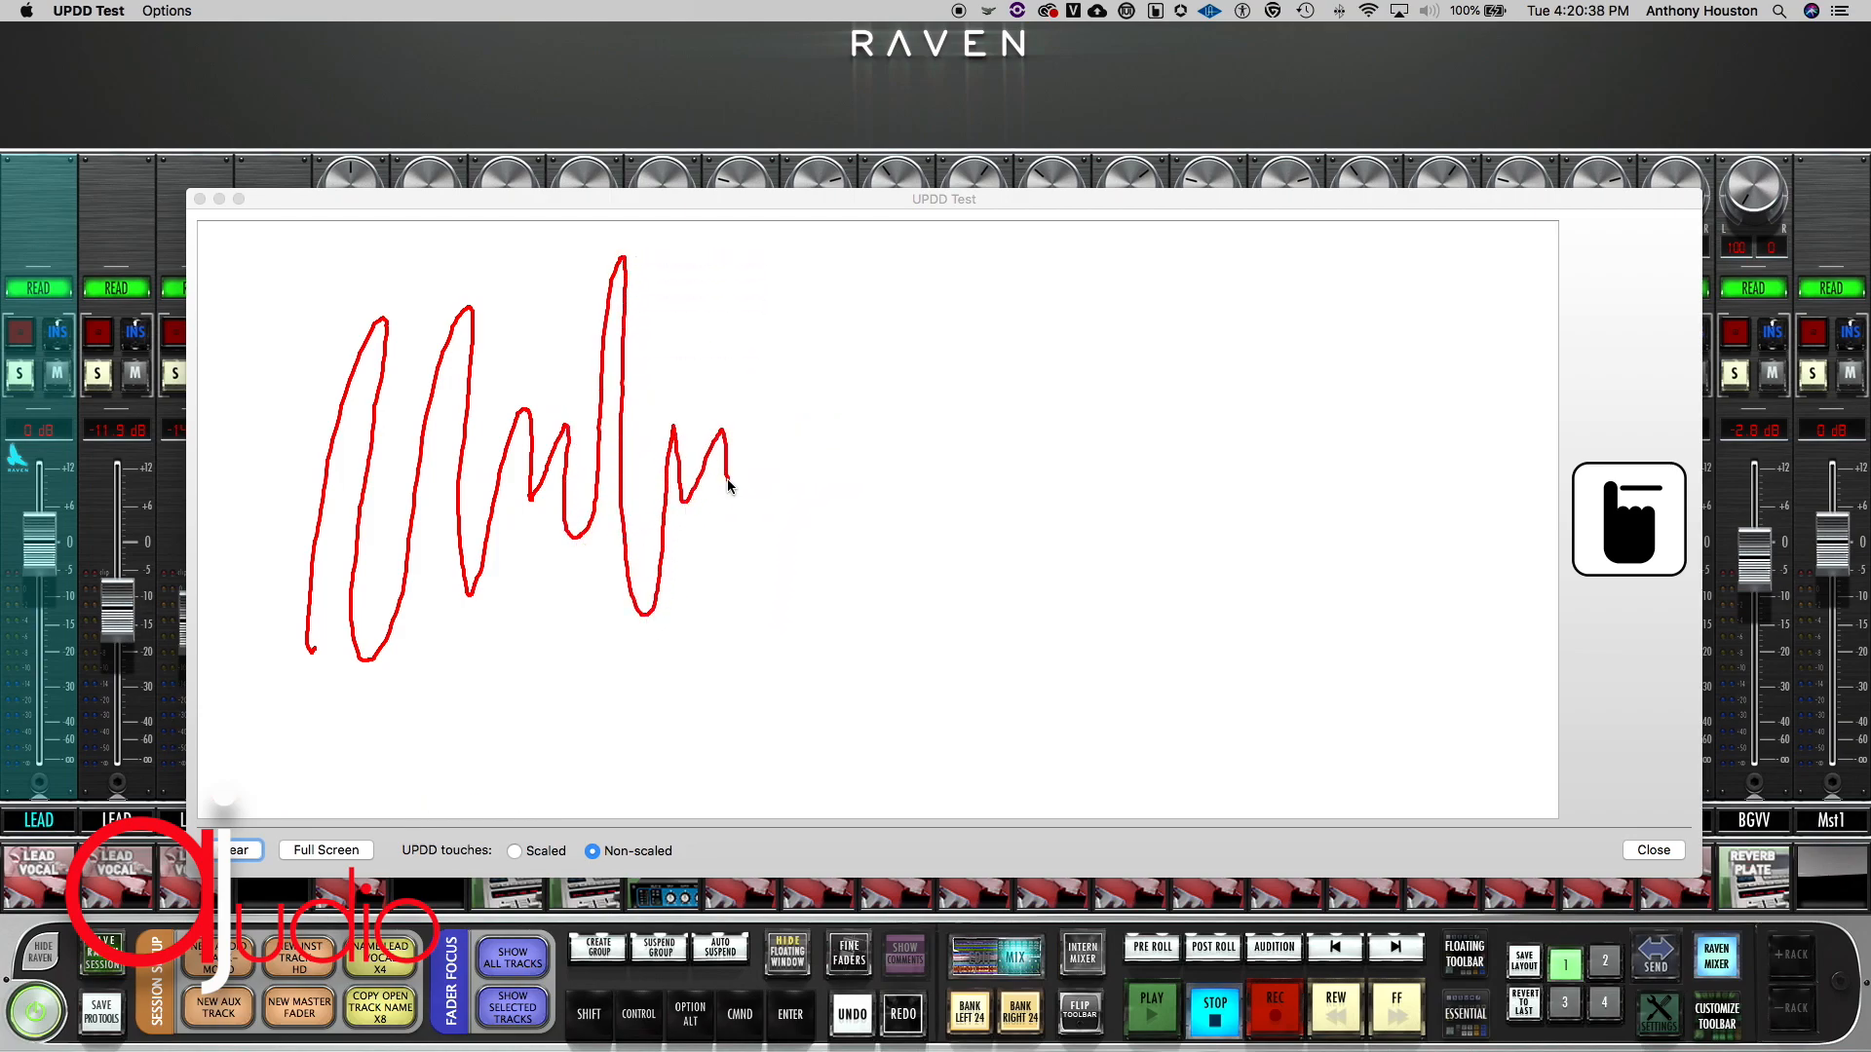
mouse_move(836, 534)
left_mouse_down()
mouse_move(840, 432)
mouse_move(873, 515)
mouse_move(904, 473)
mouse_move(948, 499)
mouse_move(994, 449)
mouse_move(1033, 453)
mouse_move(1079, 376)
mouse_move(1105, 419)
mouse_move(1170, 409)
mouse_move(1207, 433)
mouse_move(1204, 456)
left_mouse_up()
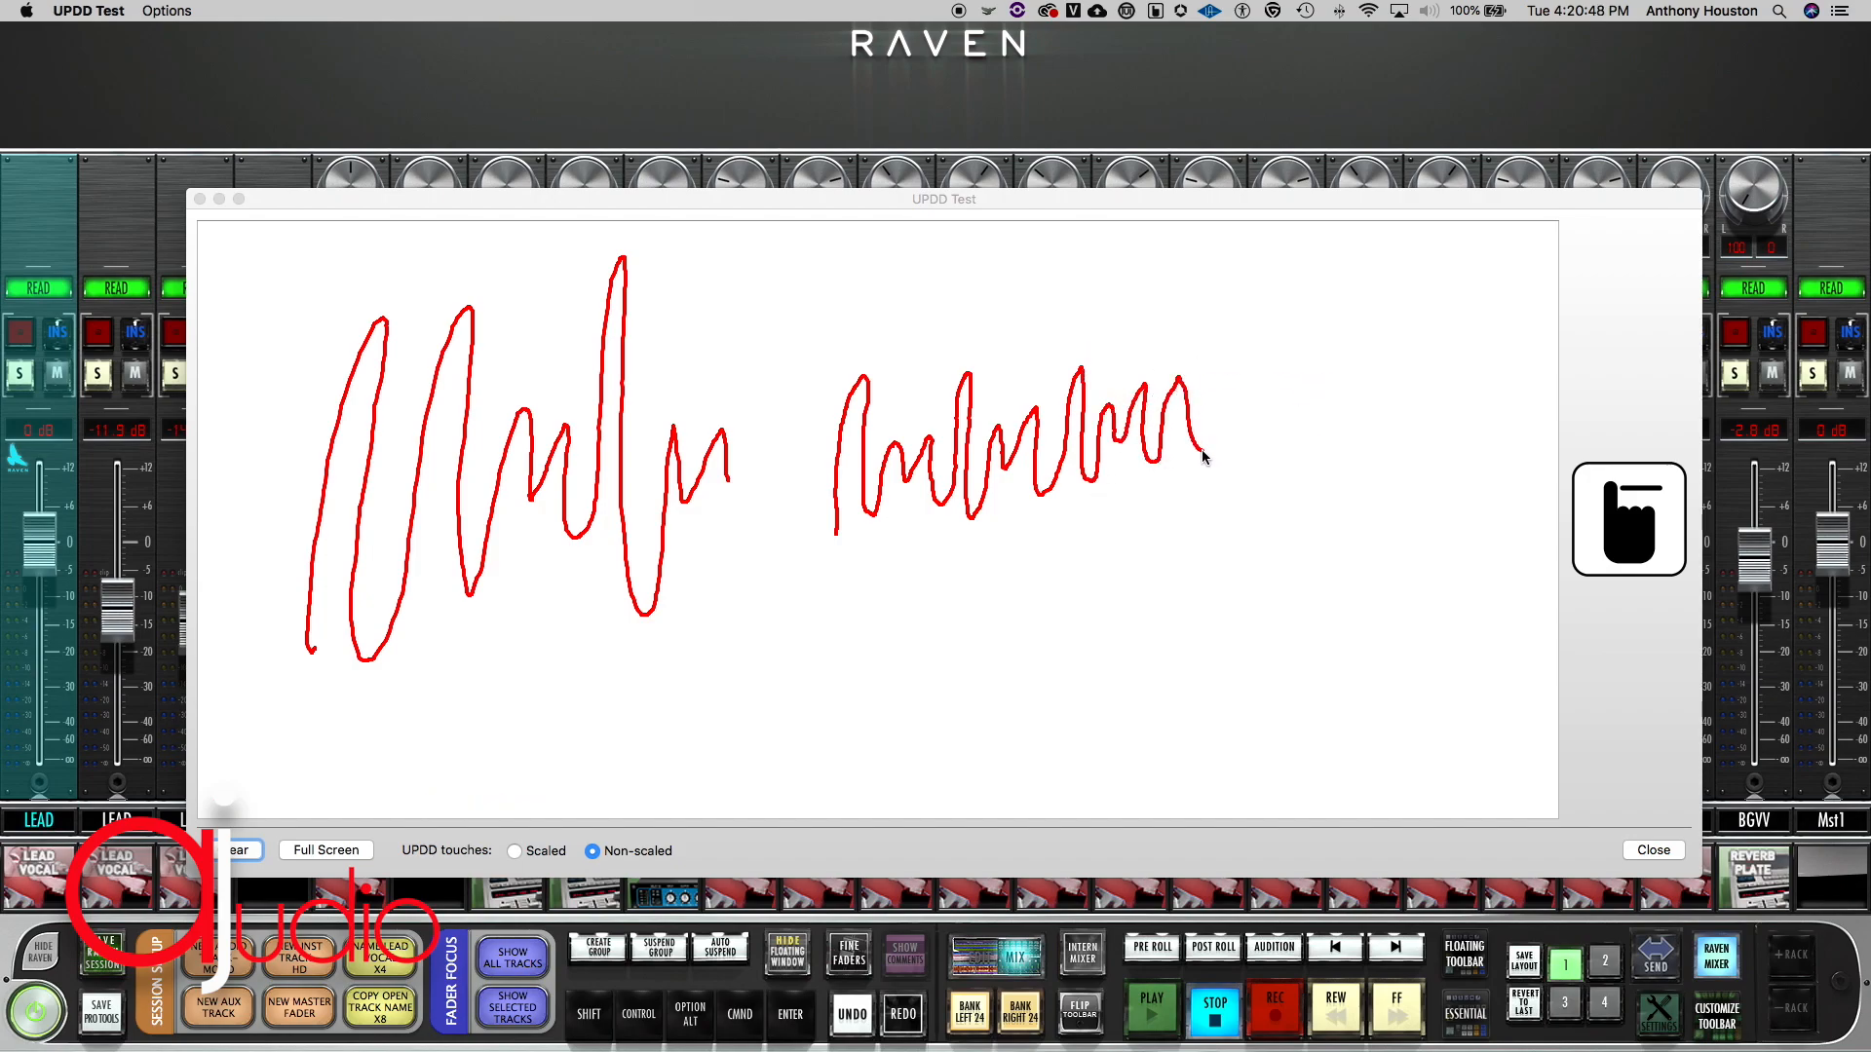
Step: Mark the peak levels of the shorter waveform with small dashes, and trace the drop from the larger waveform's highest peak
left_click_drag(811, 391, 909, 426)
left_click(945, 379)
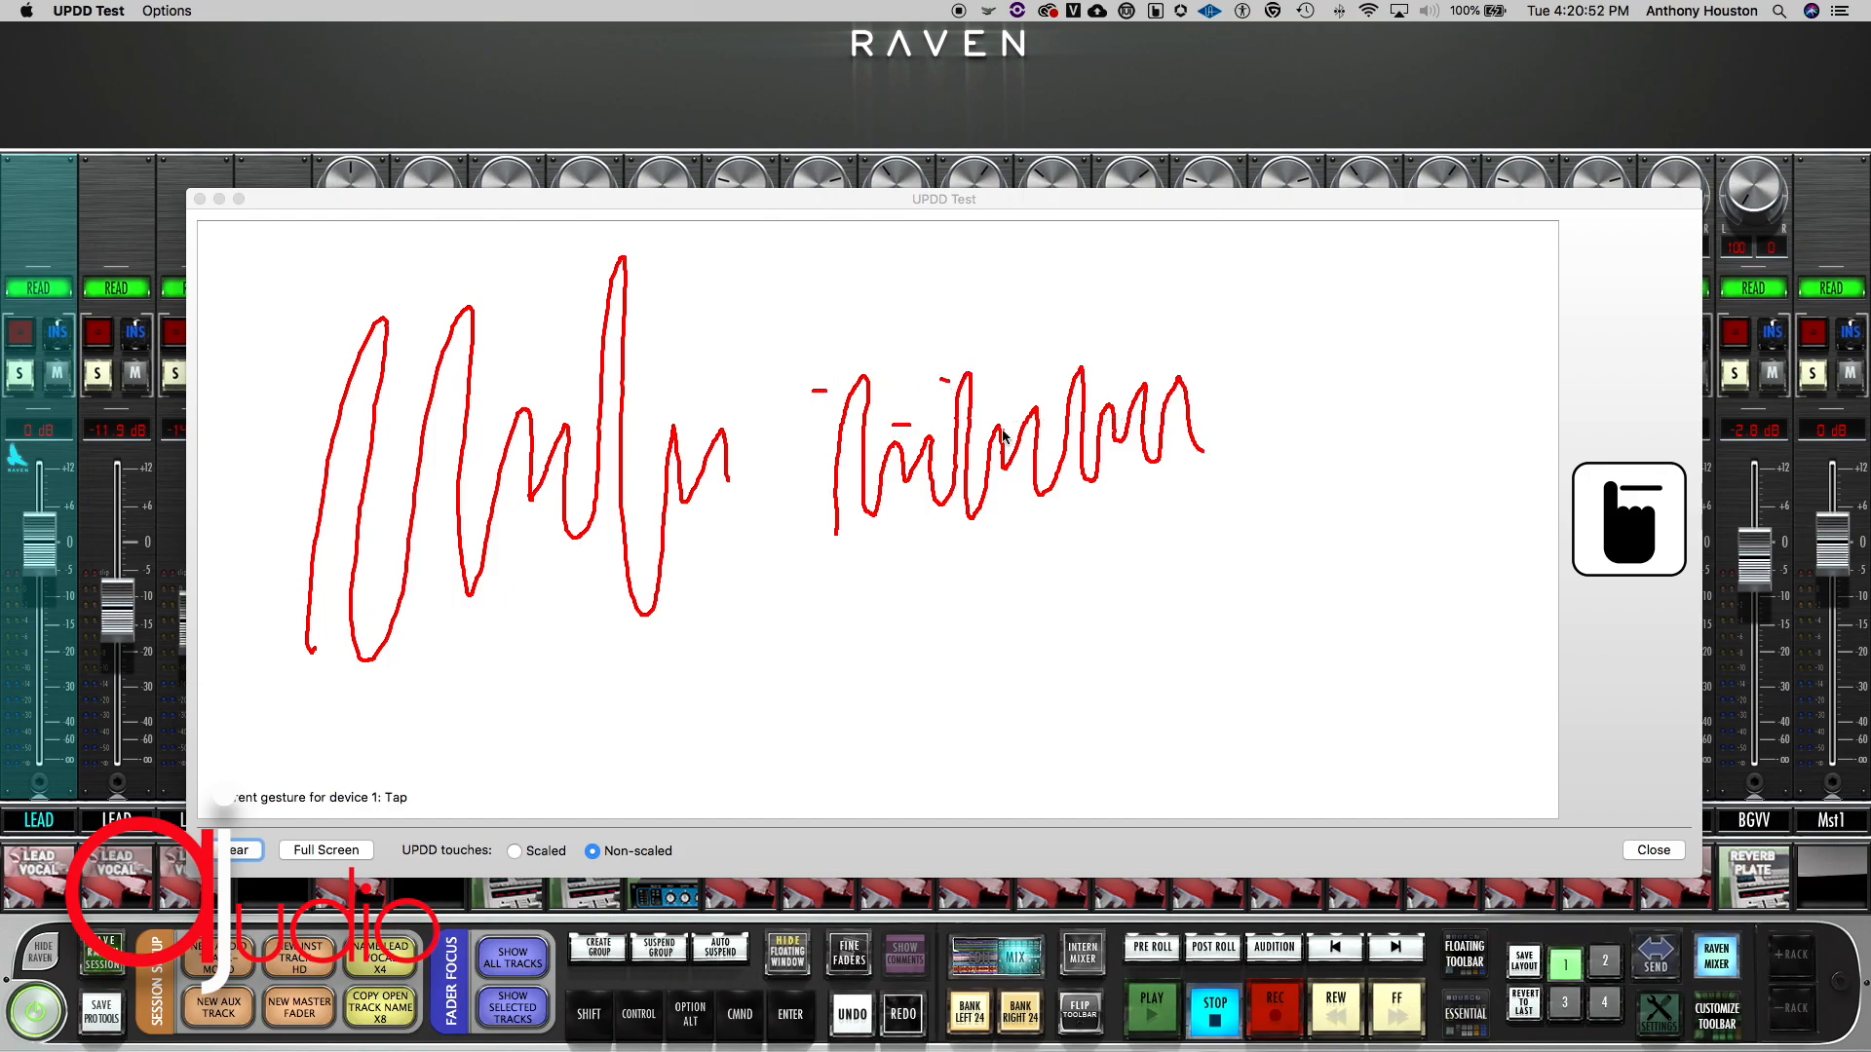
mouse_move(989, 423)
left_mouse_down()
mouse_move(1082, 369)
mouse_move(1121, 397)
mouse_move(1186, 371)
left_mouse_up()
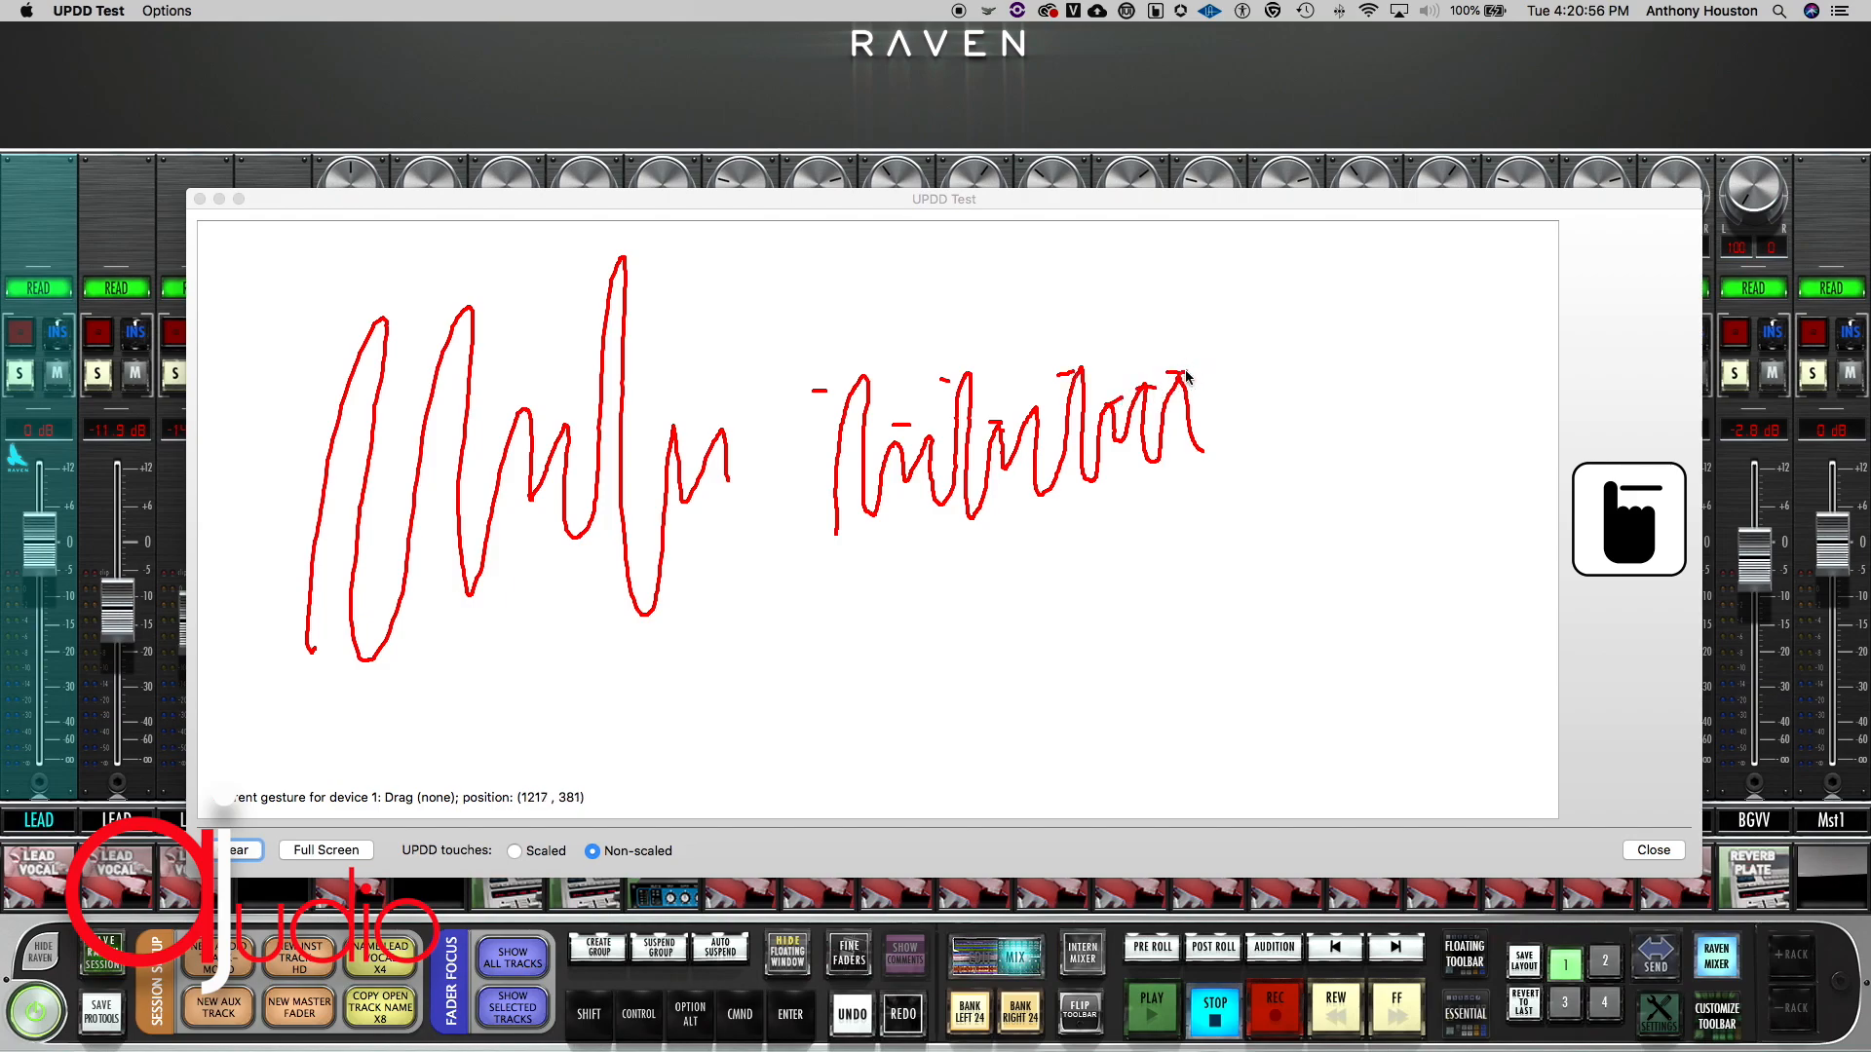
mouse_move(612, 251)
left_mouse_down()
mouse_move(592, 252)
mouse_move(577, 408)
left_mouse_up()
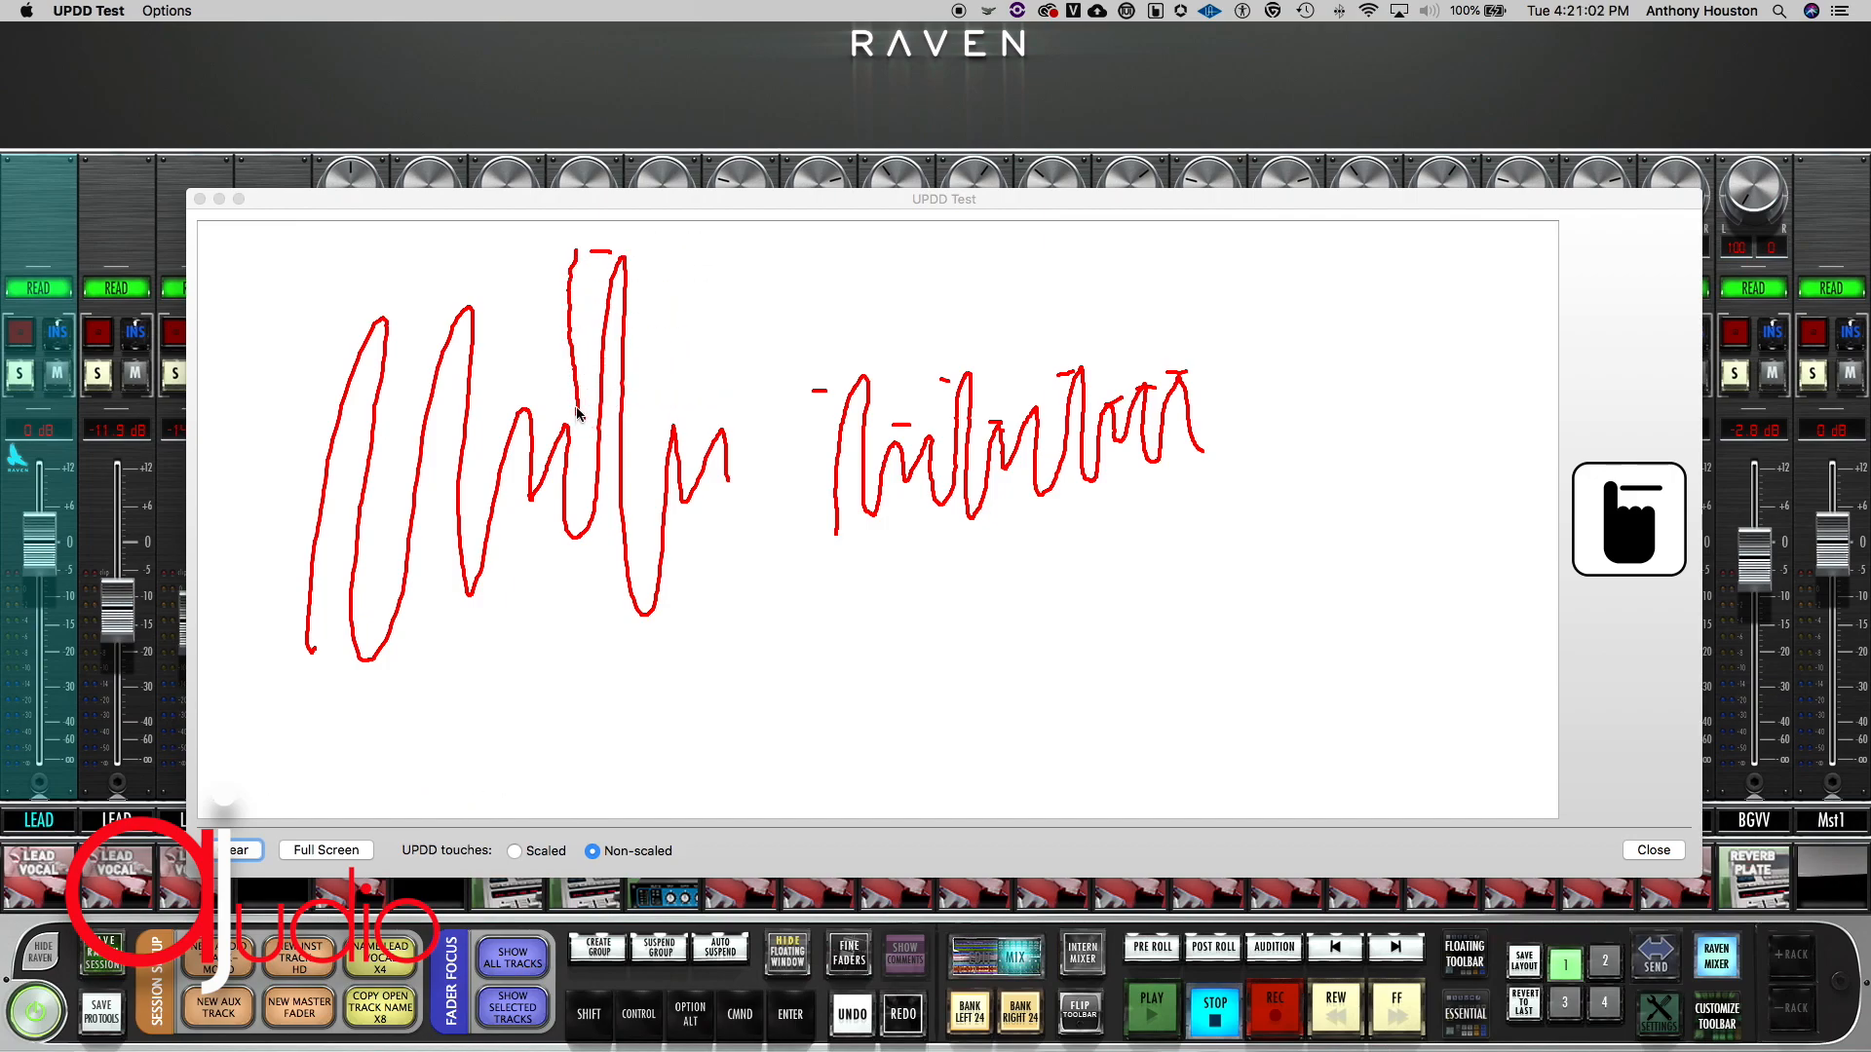
Step: Circle the shorter, more even waveform and draw a large upward arrow beside it
mouse_move(1072, 281)
left_mouse_down()
mouse_move(1216, 343)
mouse_move(1121, 477)
mouse_move(1181, 376)
left_mouse_up()
left_click_drag(1375, 678, 1365, 438)
mouse_move(1279, 542)
left_mouse_down()
mouse_move(1407, 390)
mouse_move(1415, 444)
left_mouse_up()
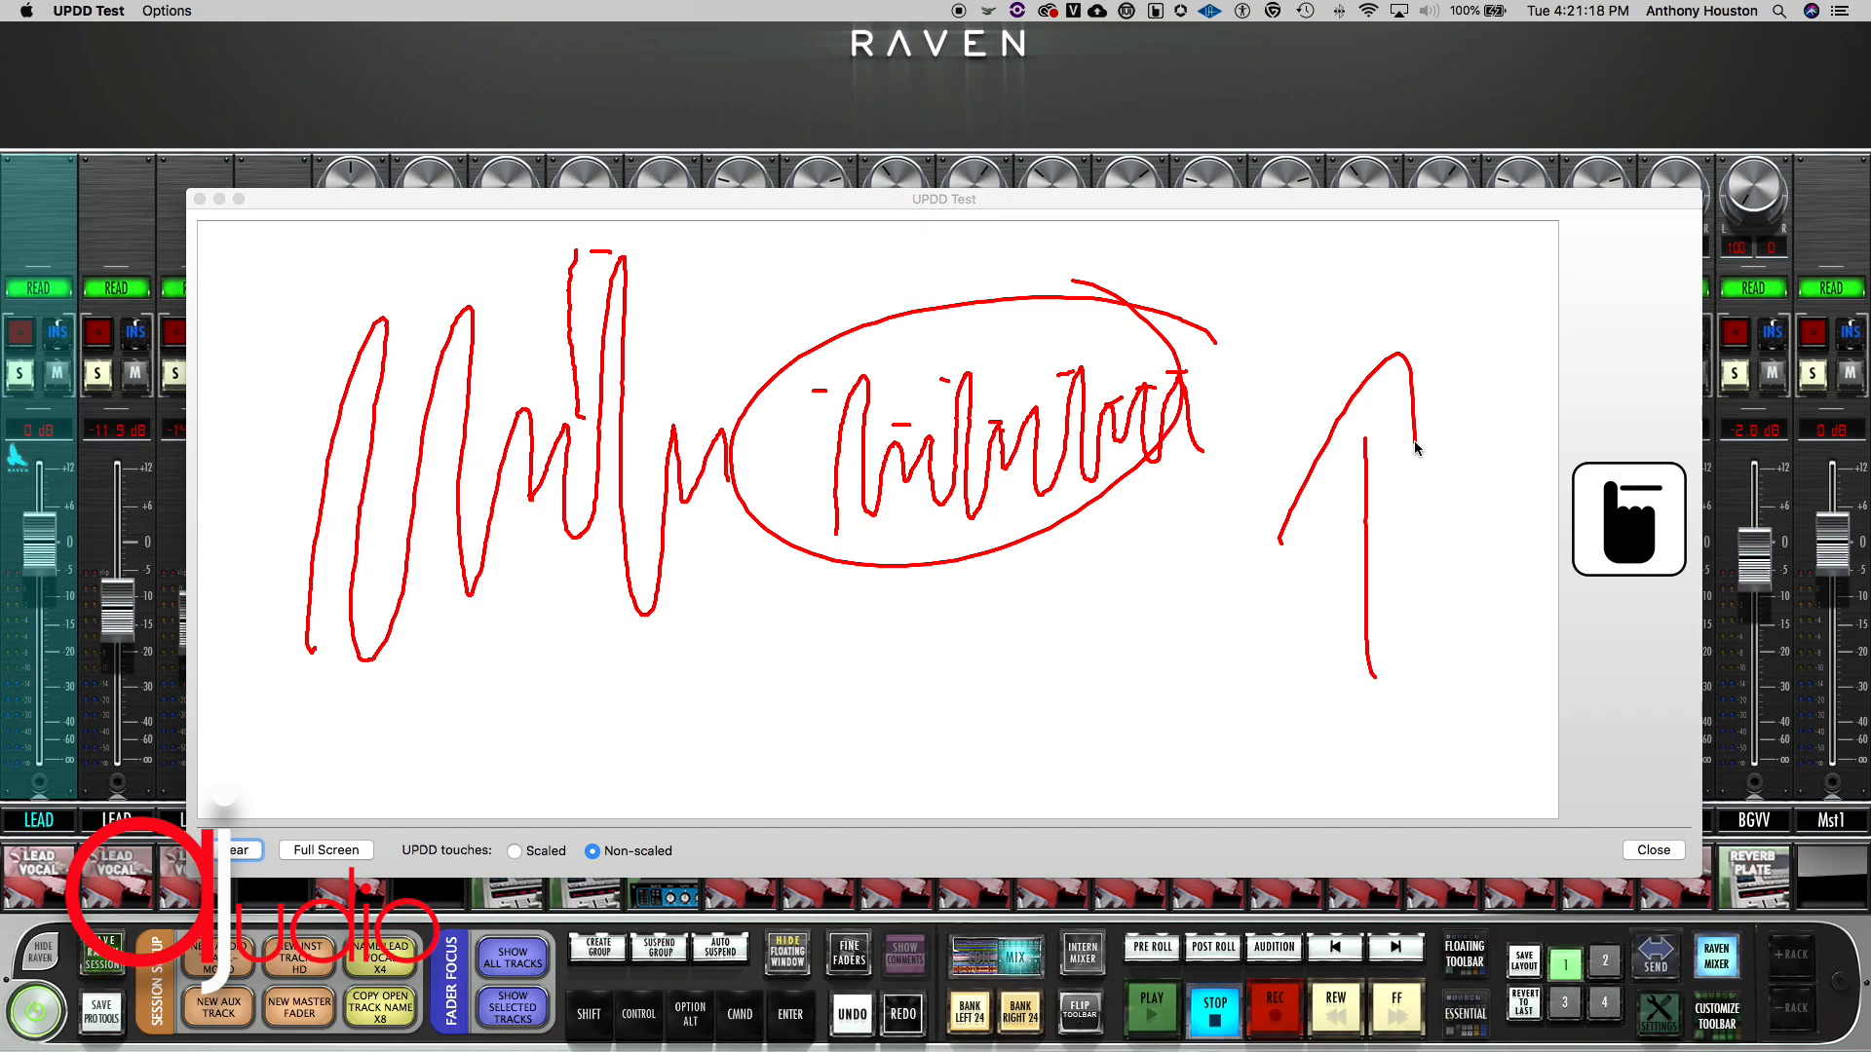
Step: Switch back to Pro Tools and play short passages of the lead vocal through the LEAD AUX Virtual Mix Rack
key("F11")
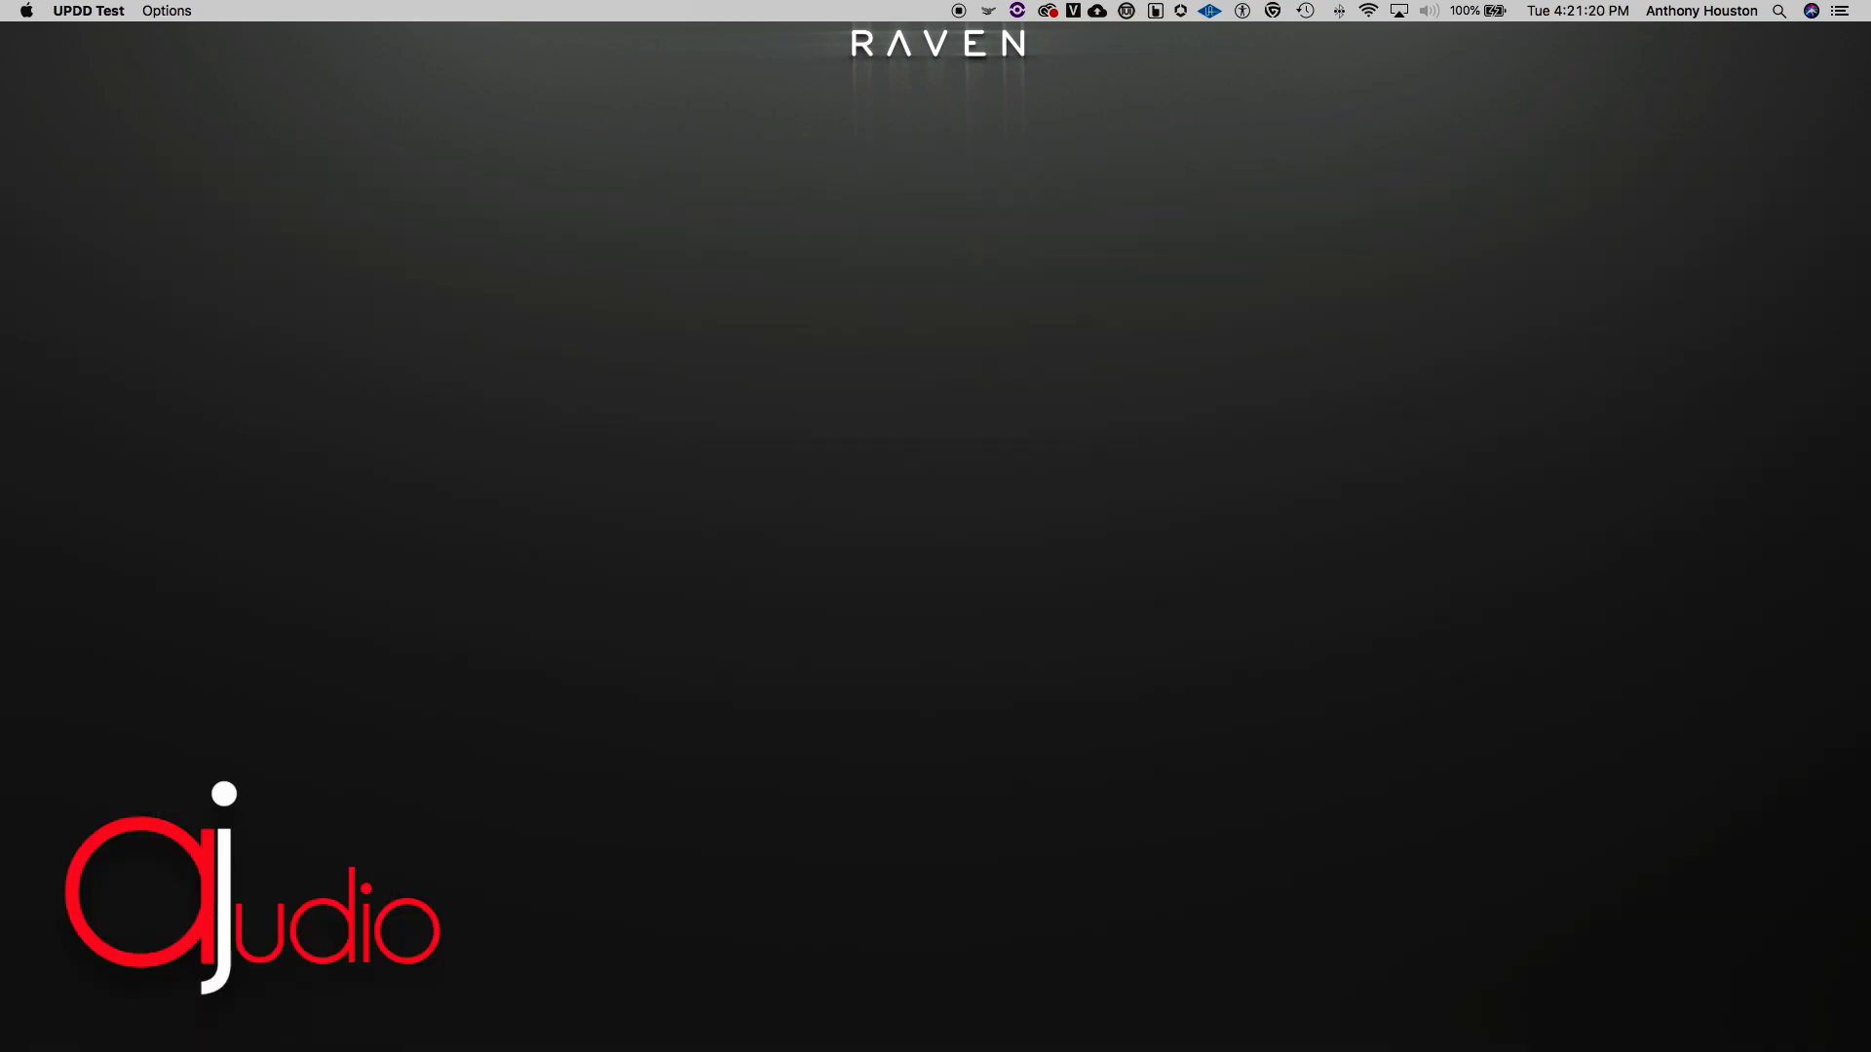
key("super+Tab")
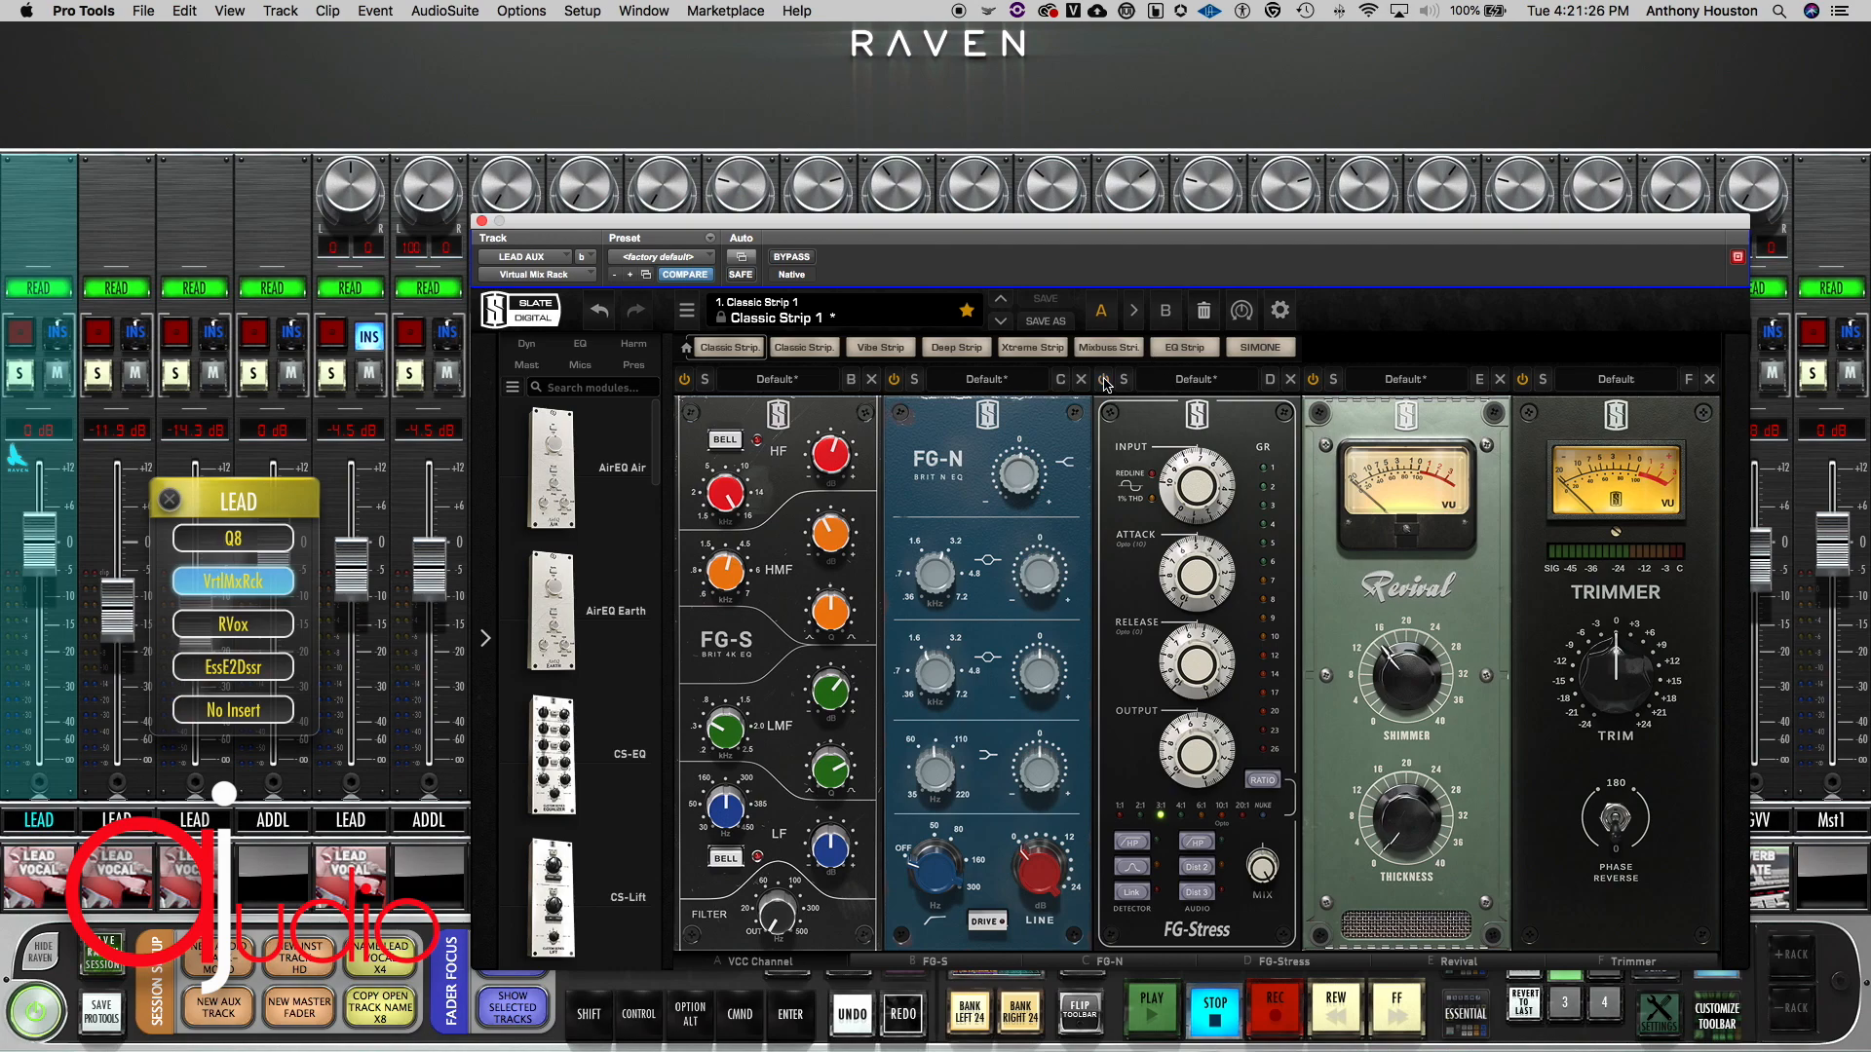
key("space")
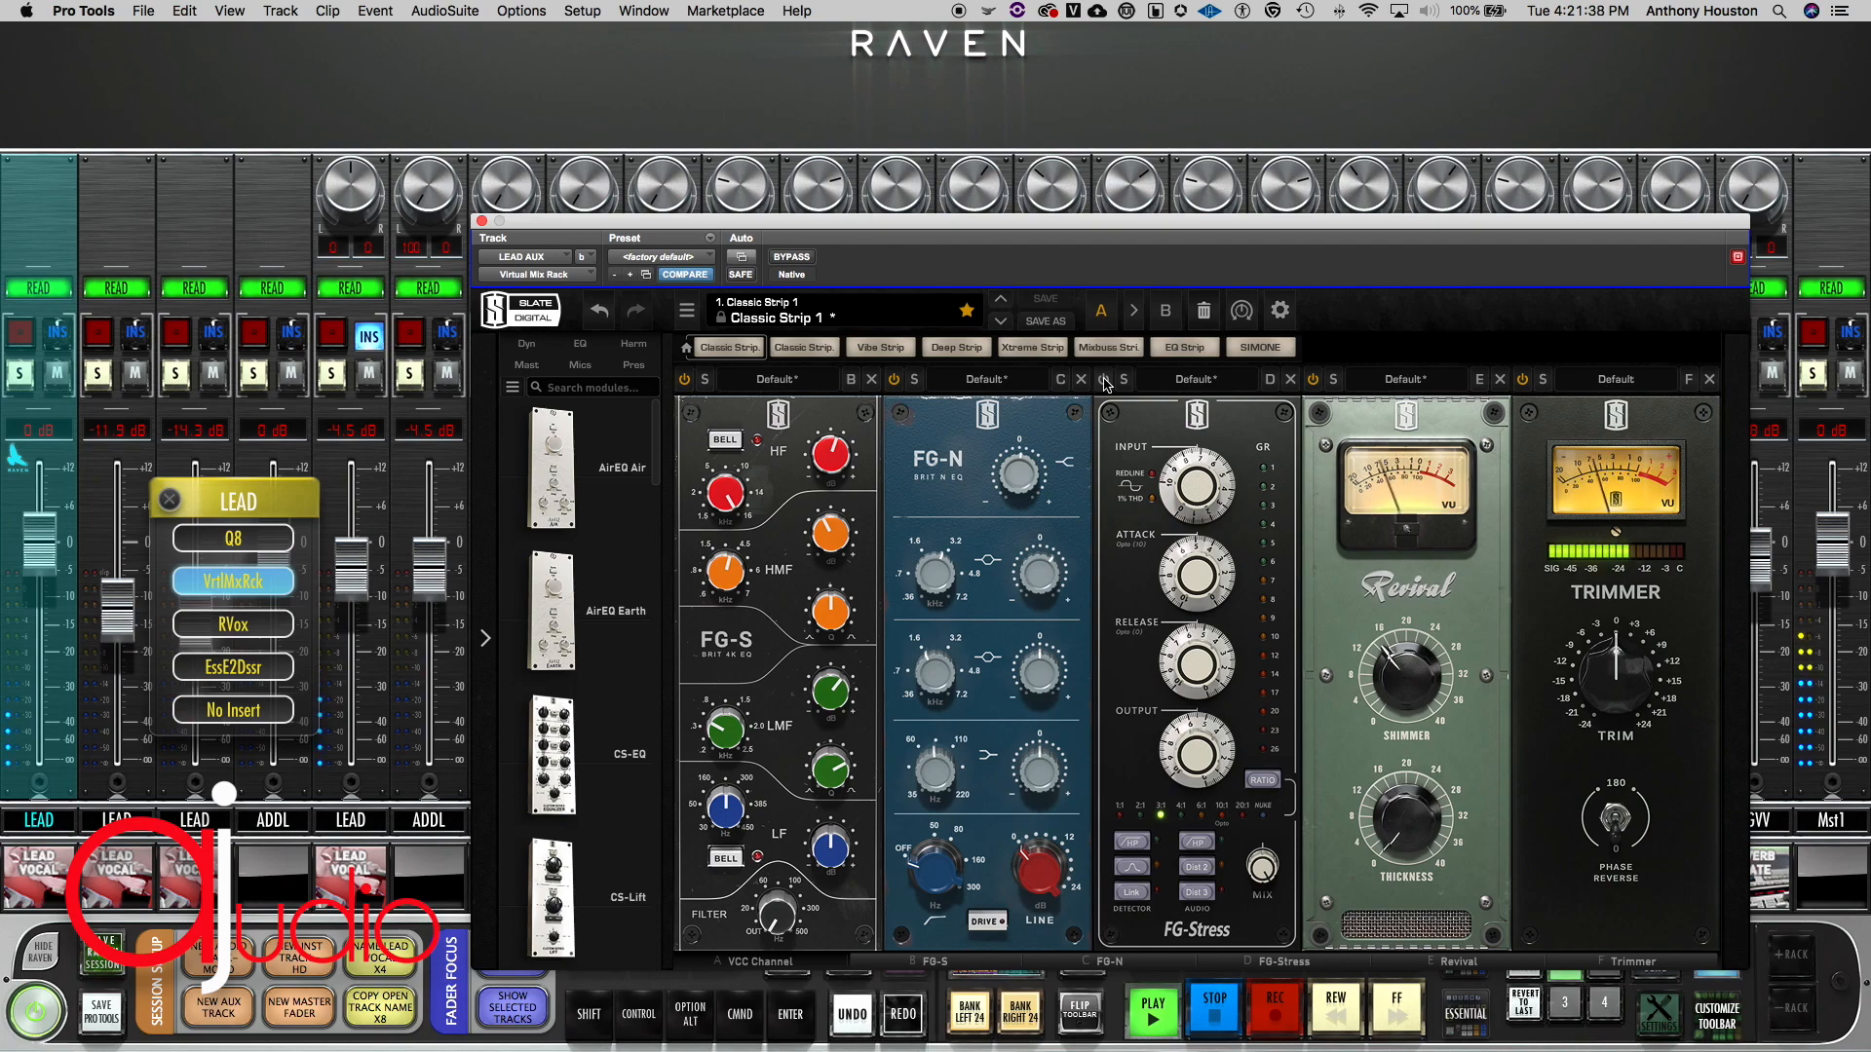
key("space")
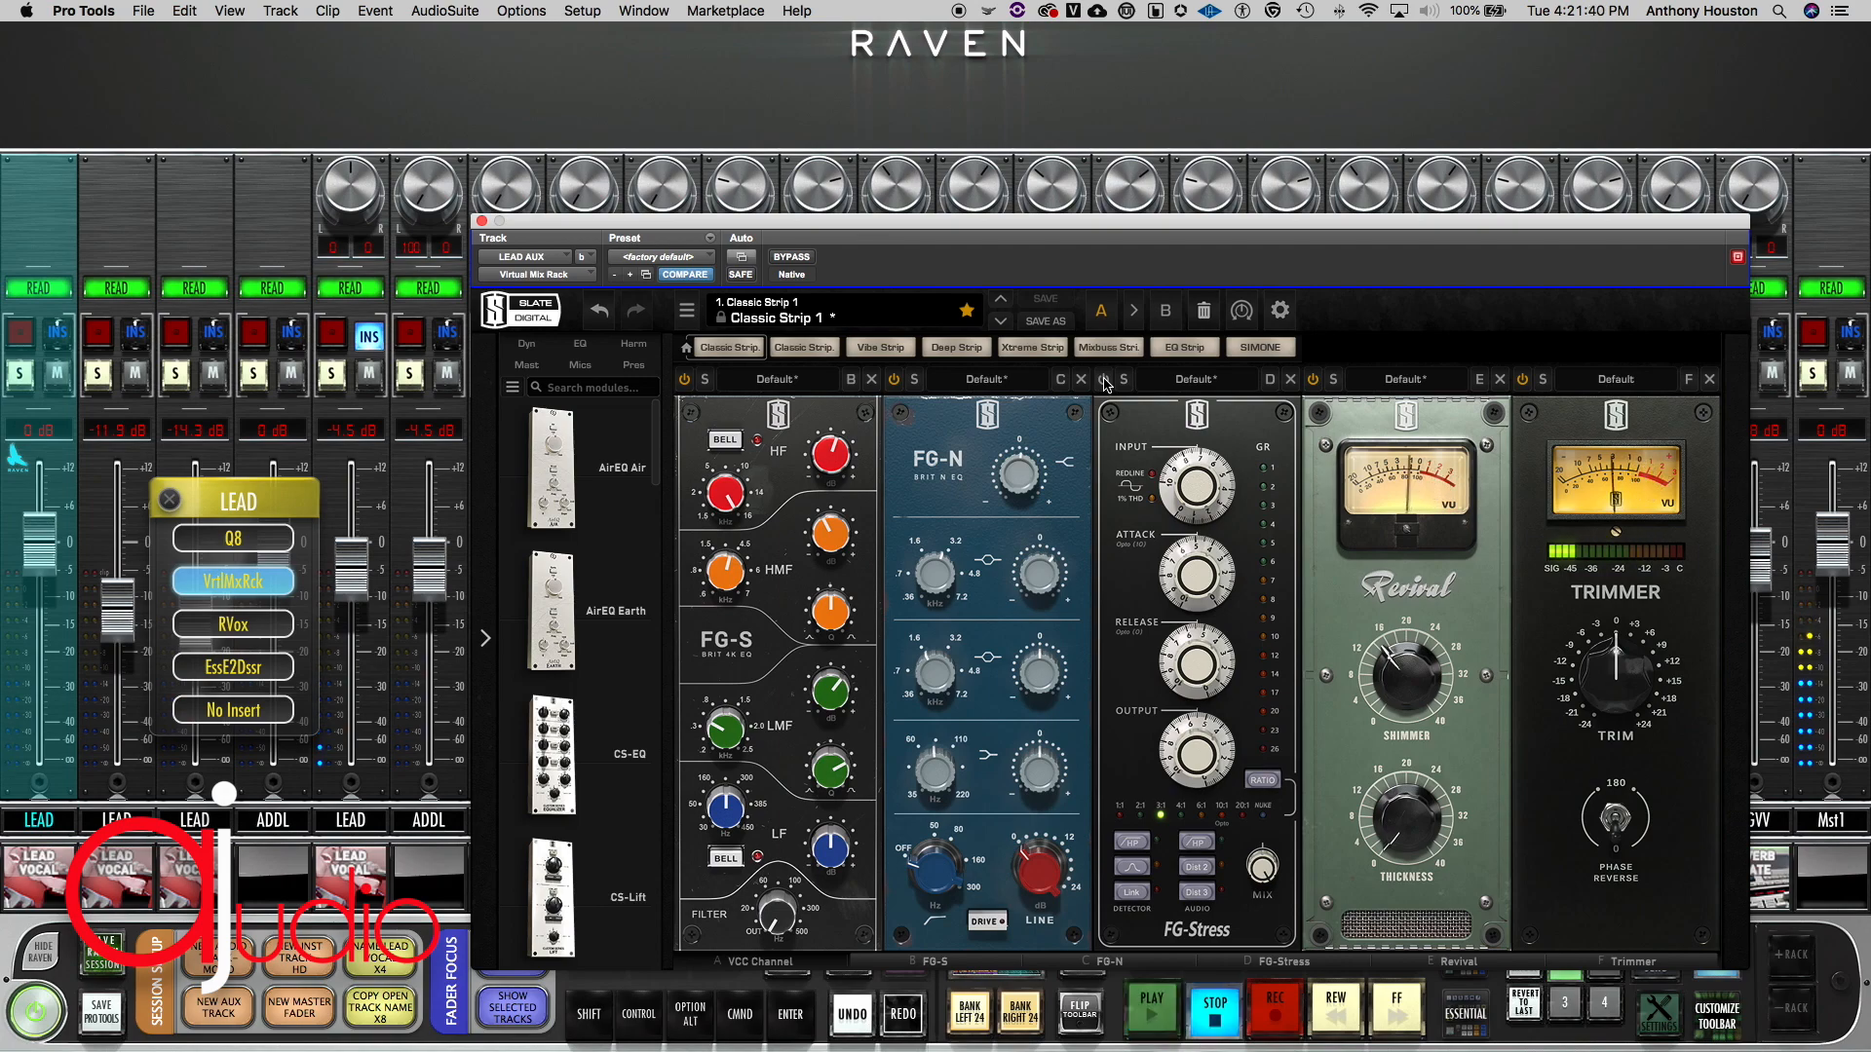
key("space")
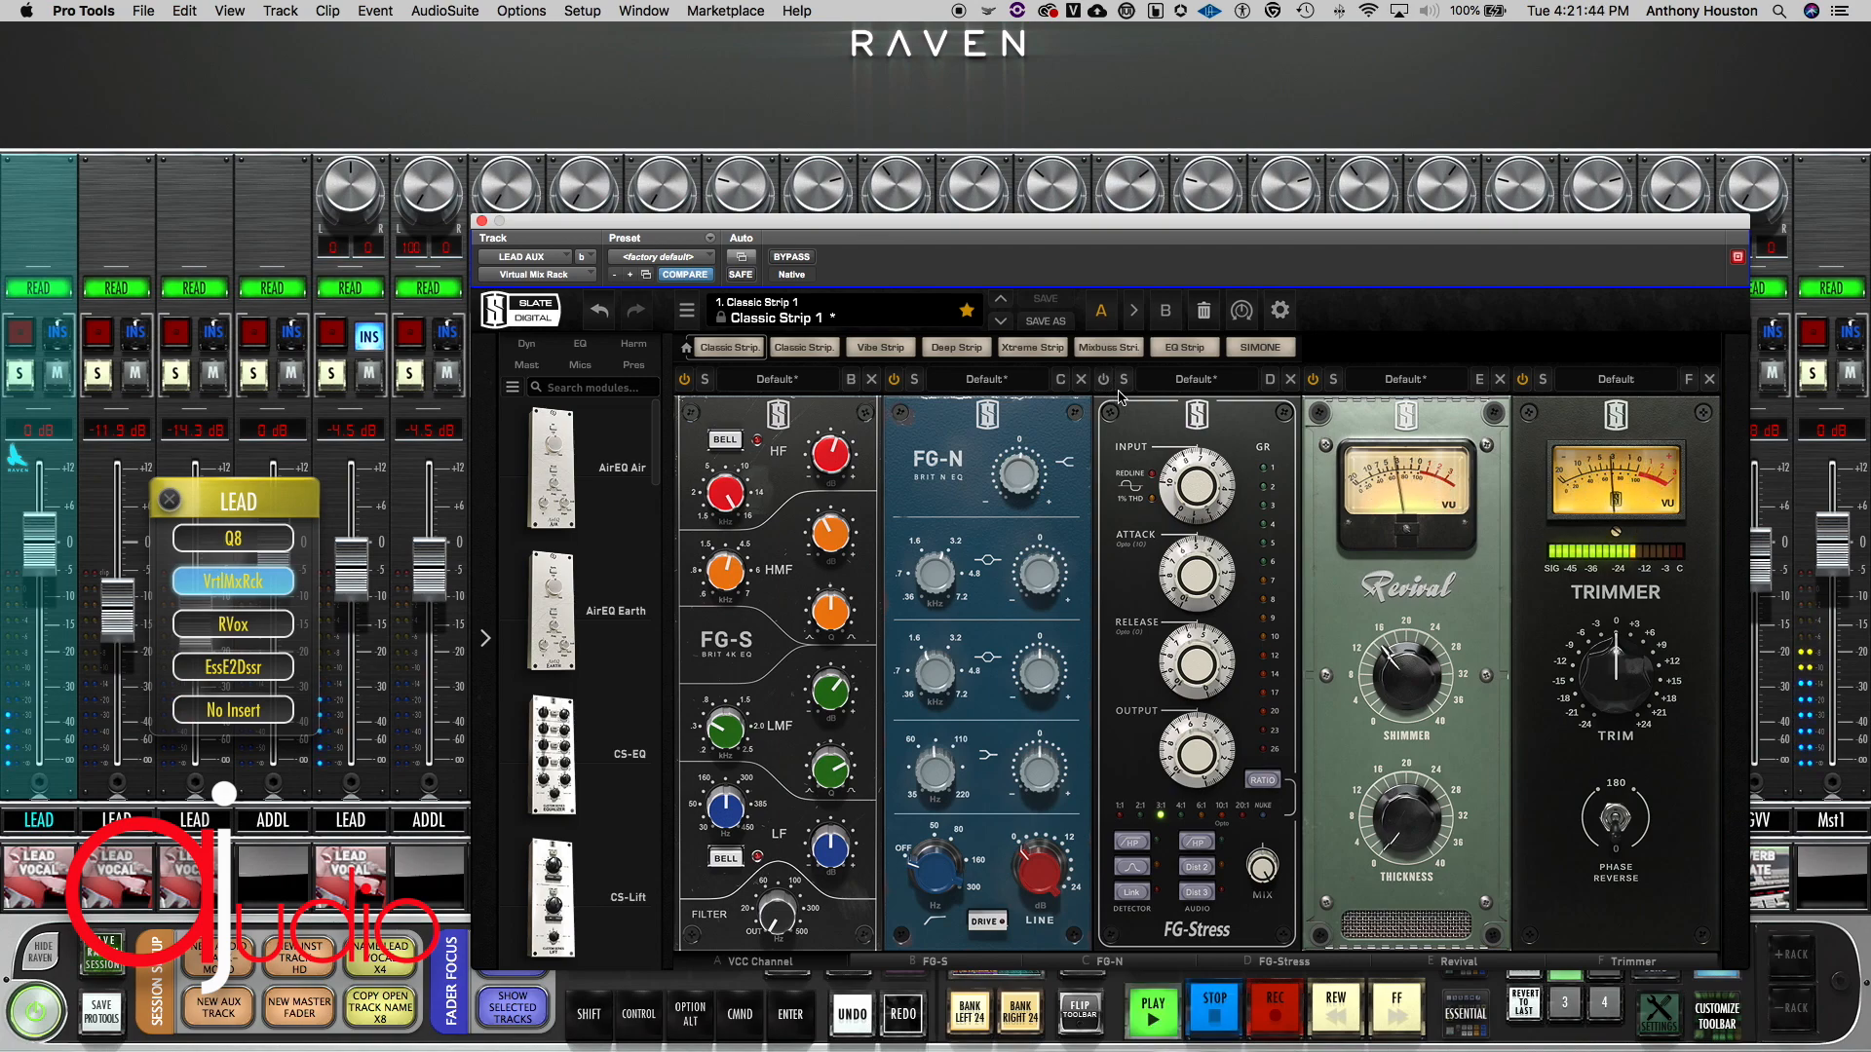
key("space")
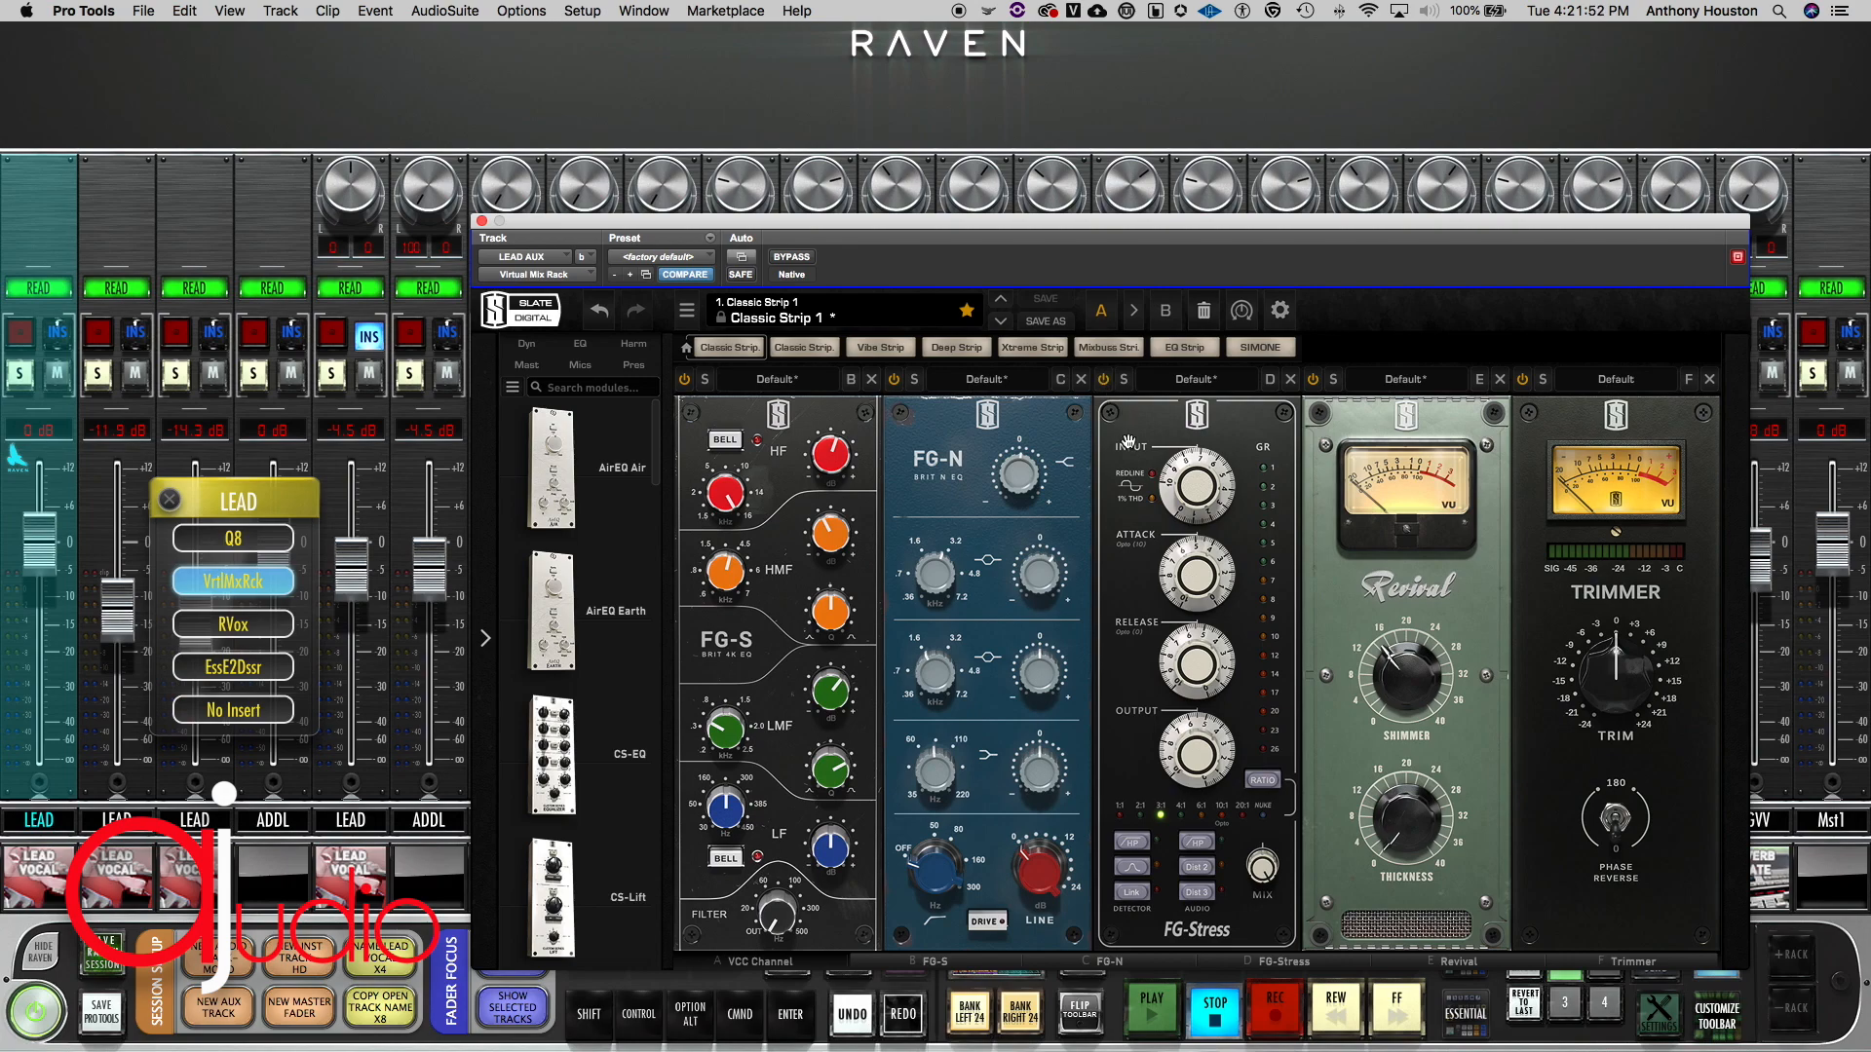
key("space")
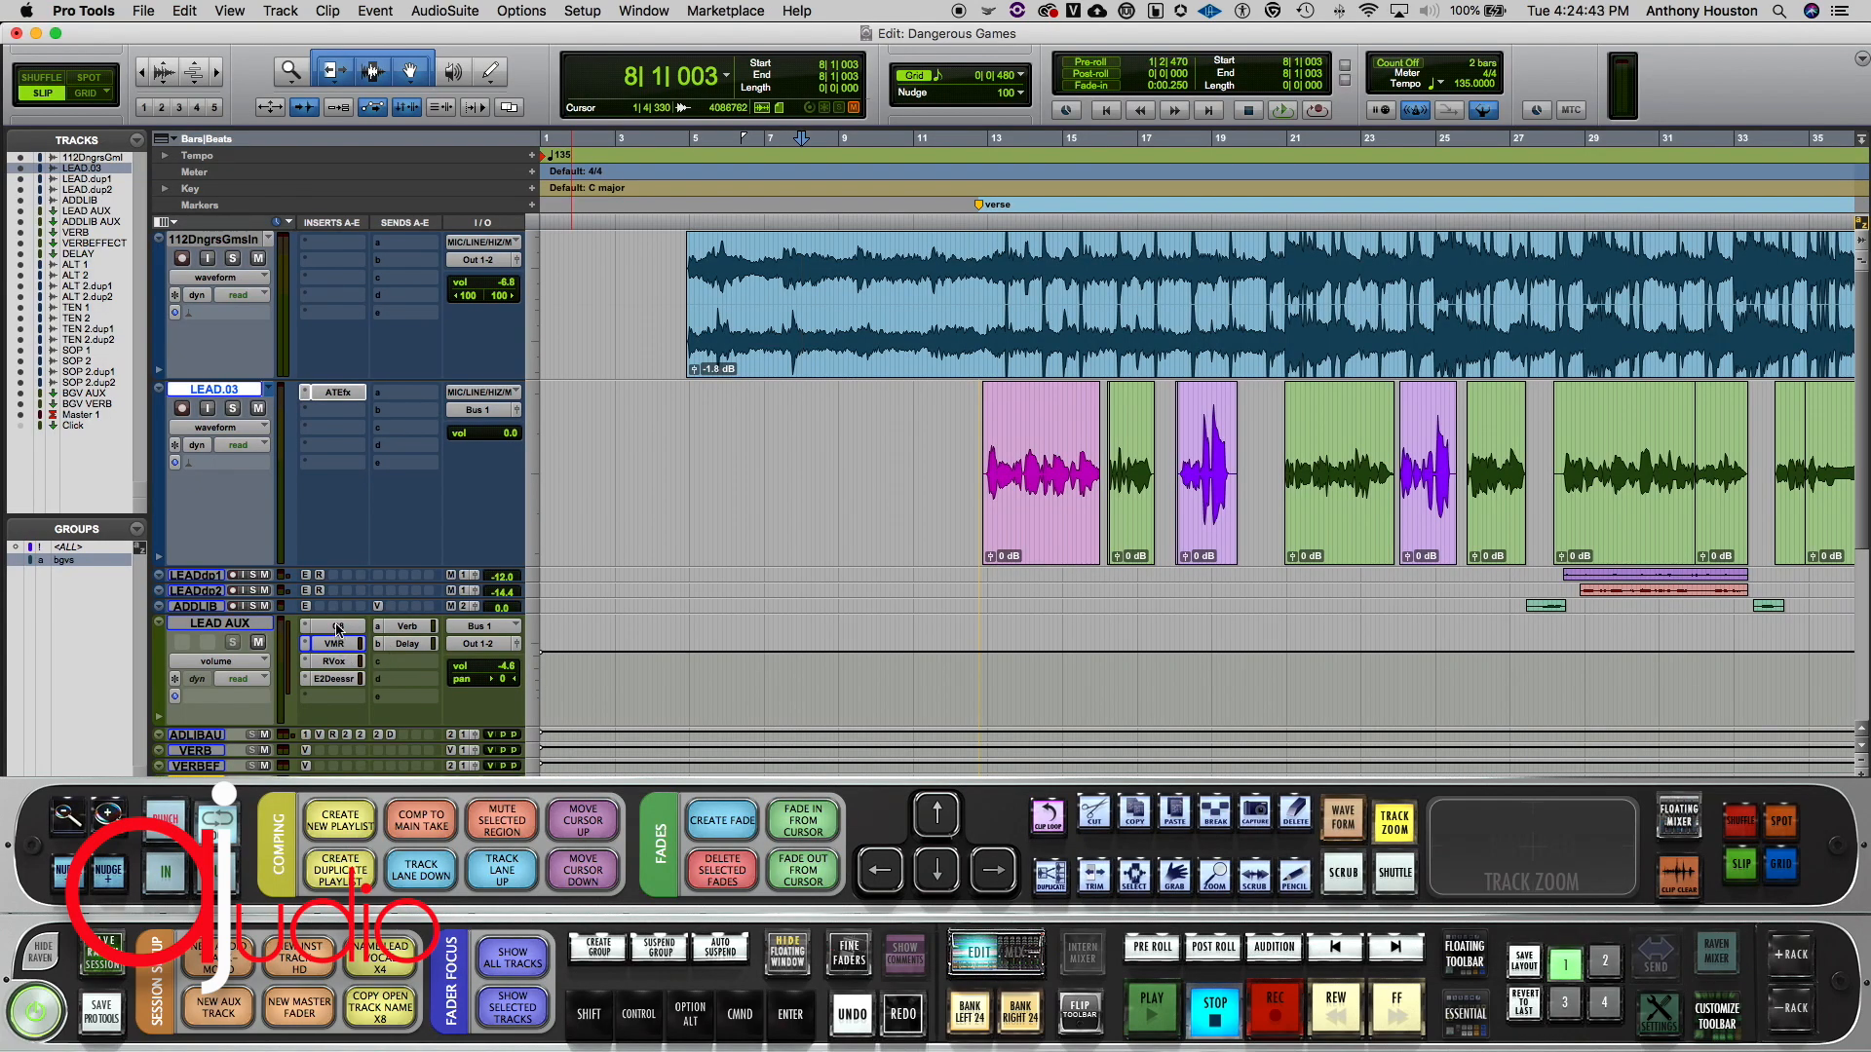
Step: Examine the Q8 equalizer curve on LEAD AUX, close it, and open the Virtual Mix Rack insert
left_click(337, 629)
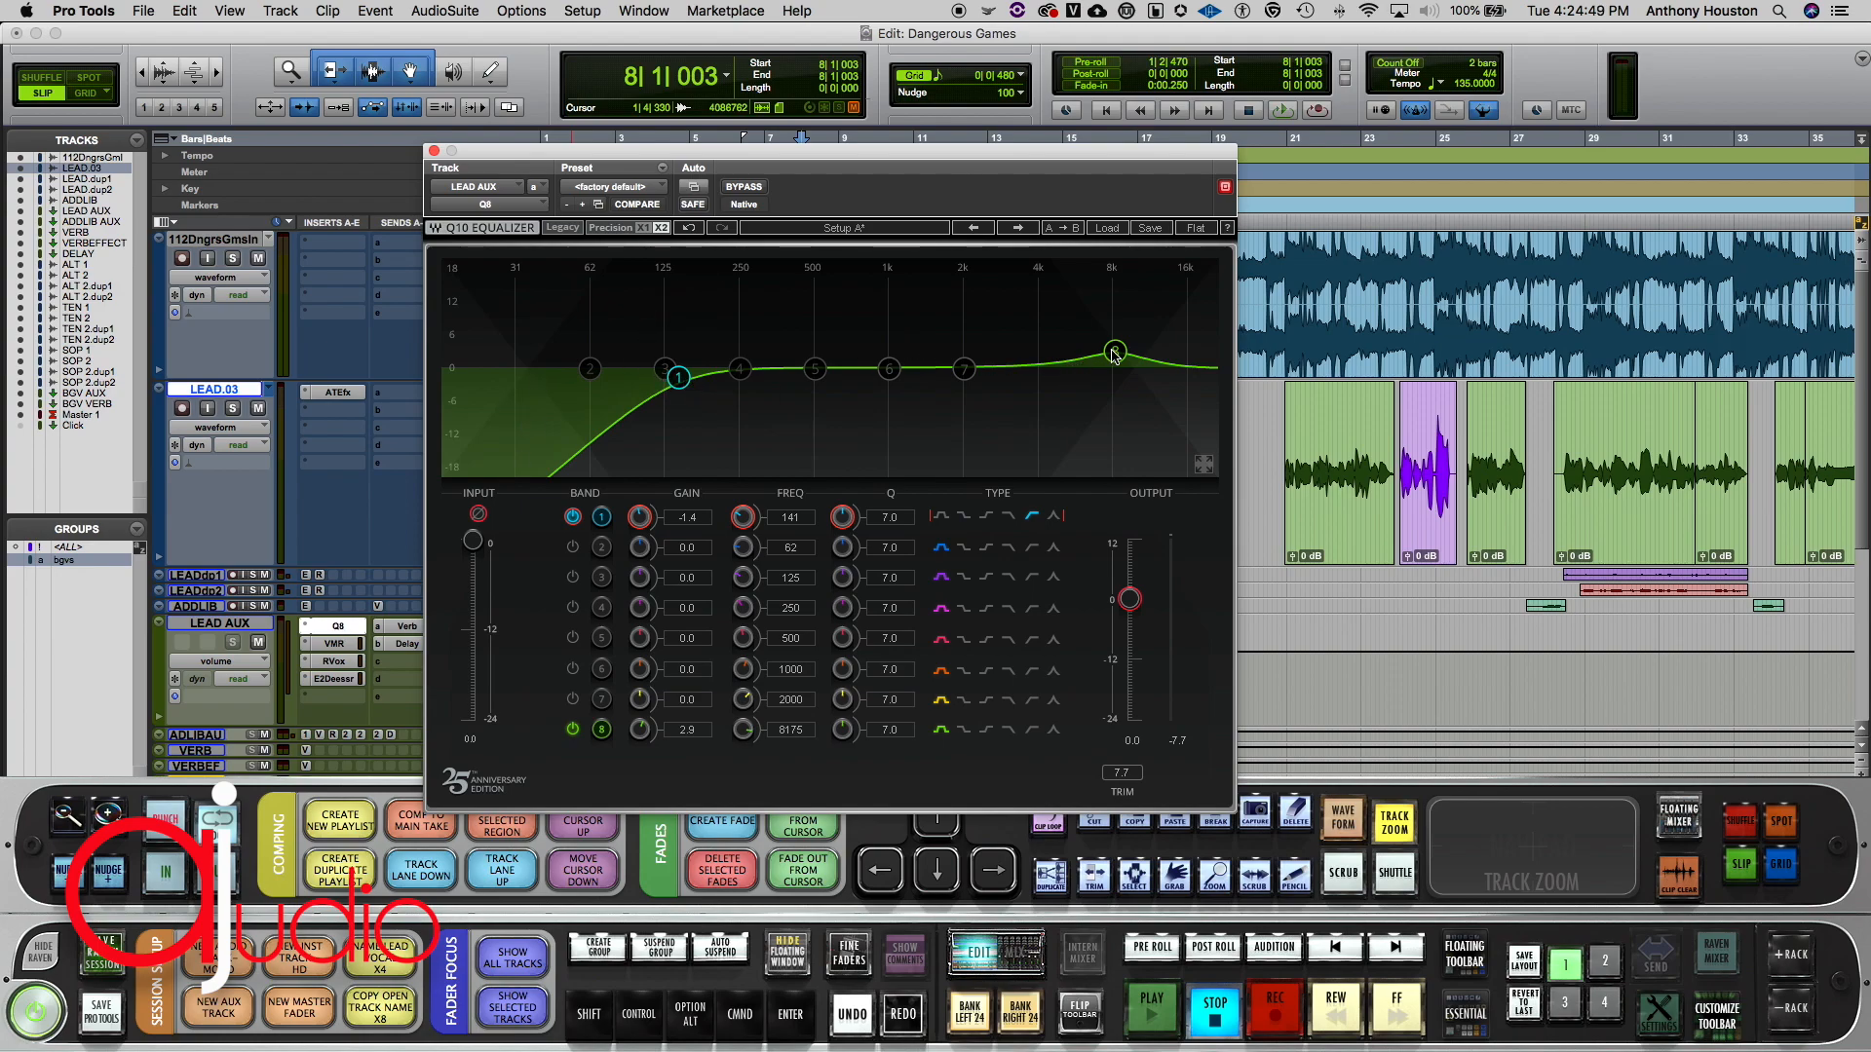
left_click(435, 150)
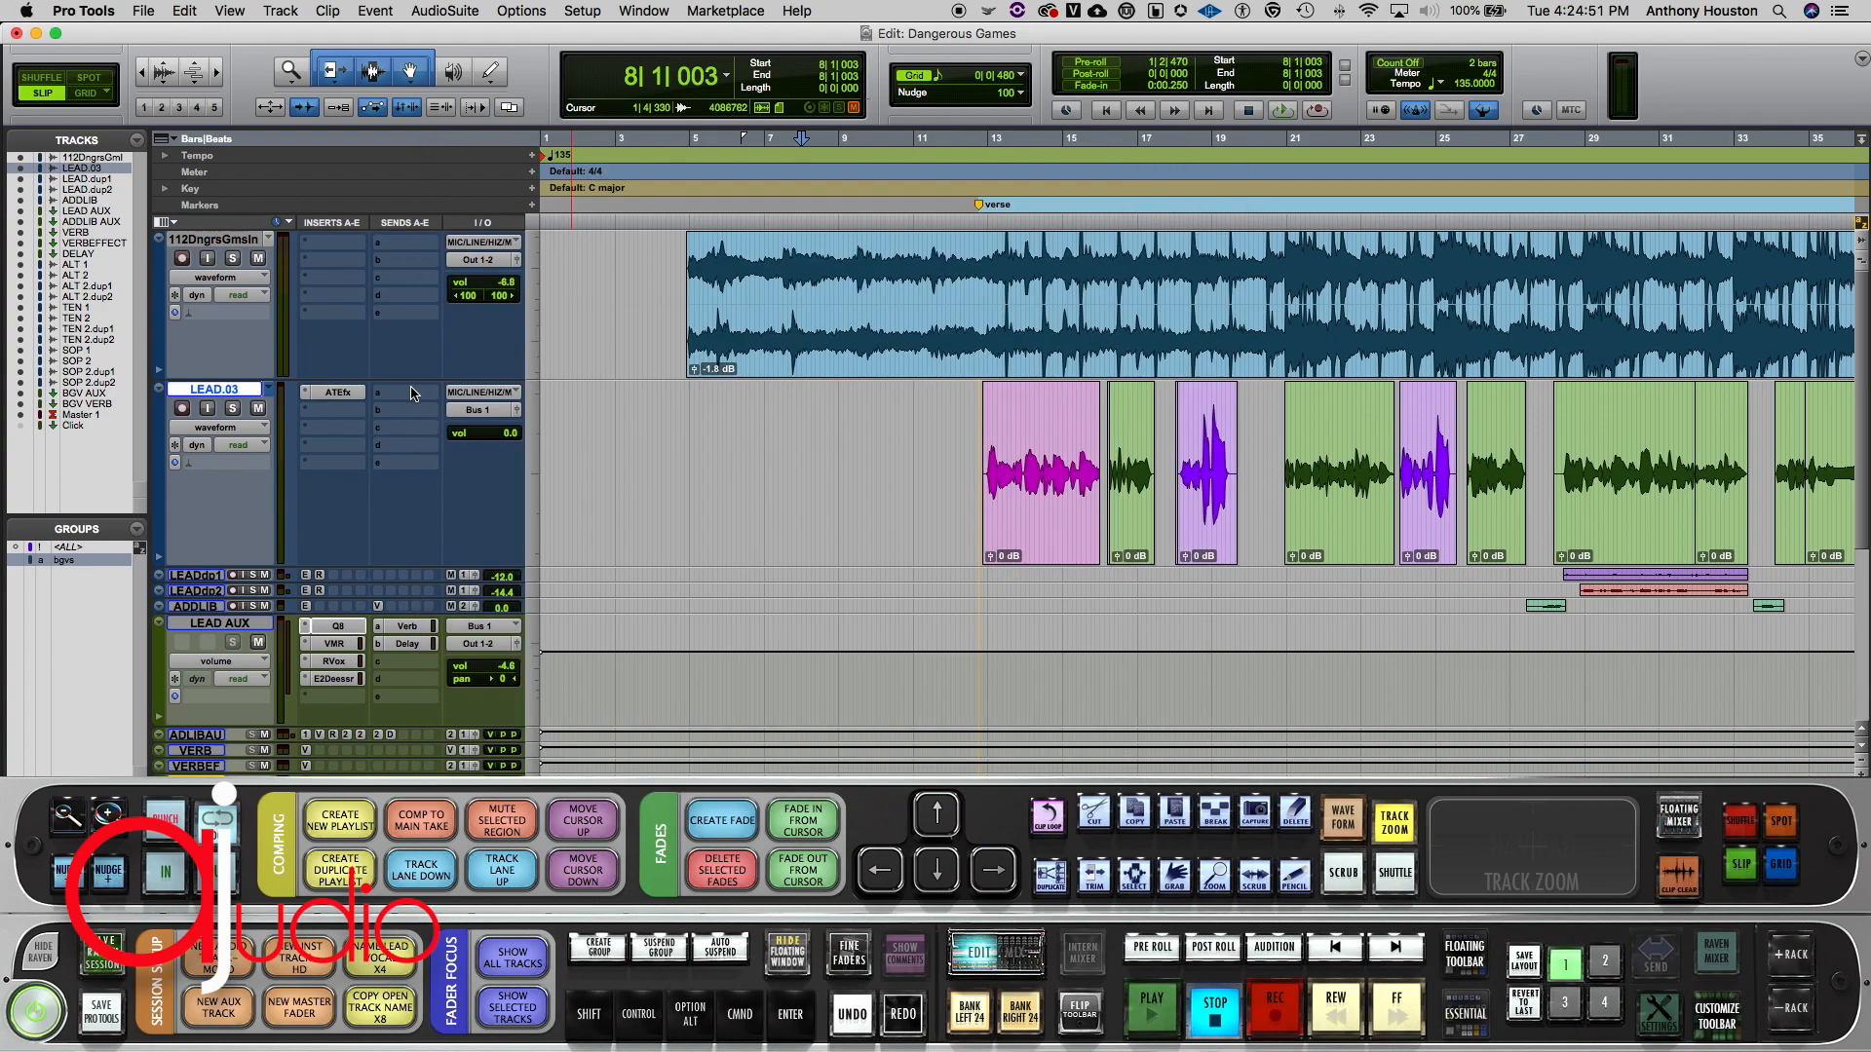
left_click(336, 644)
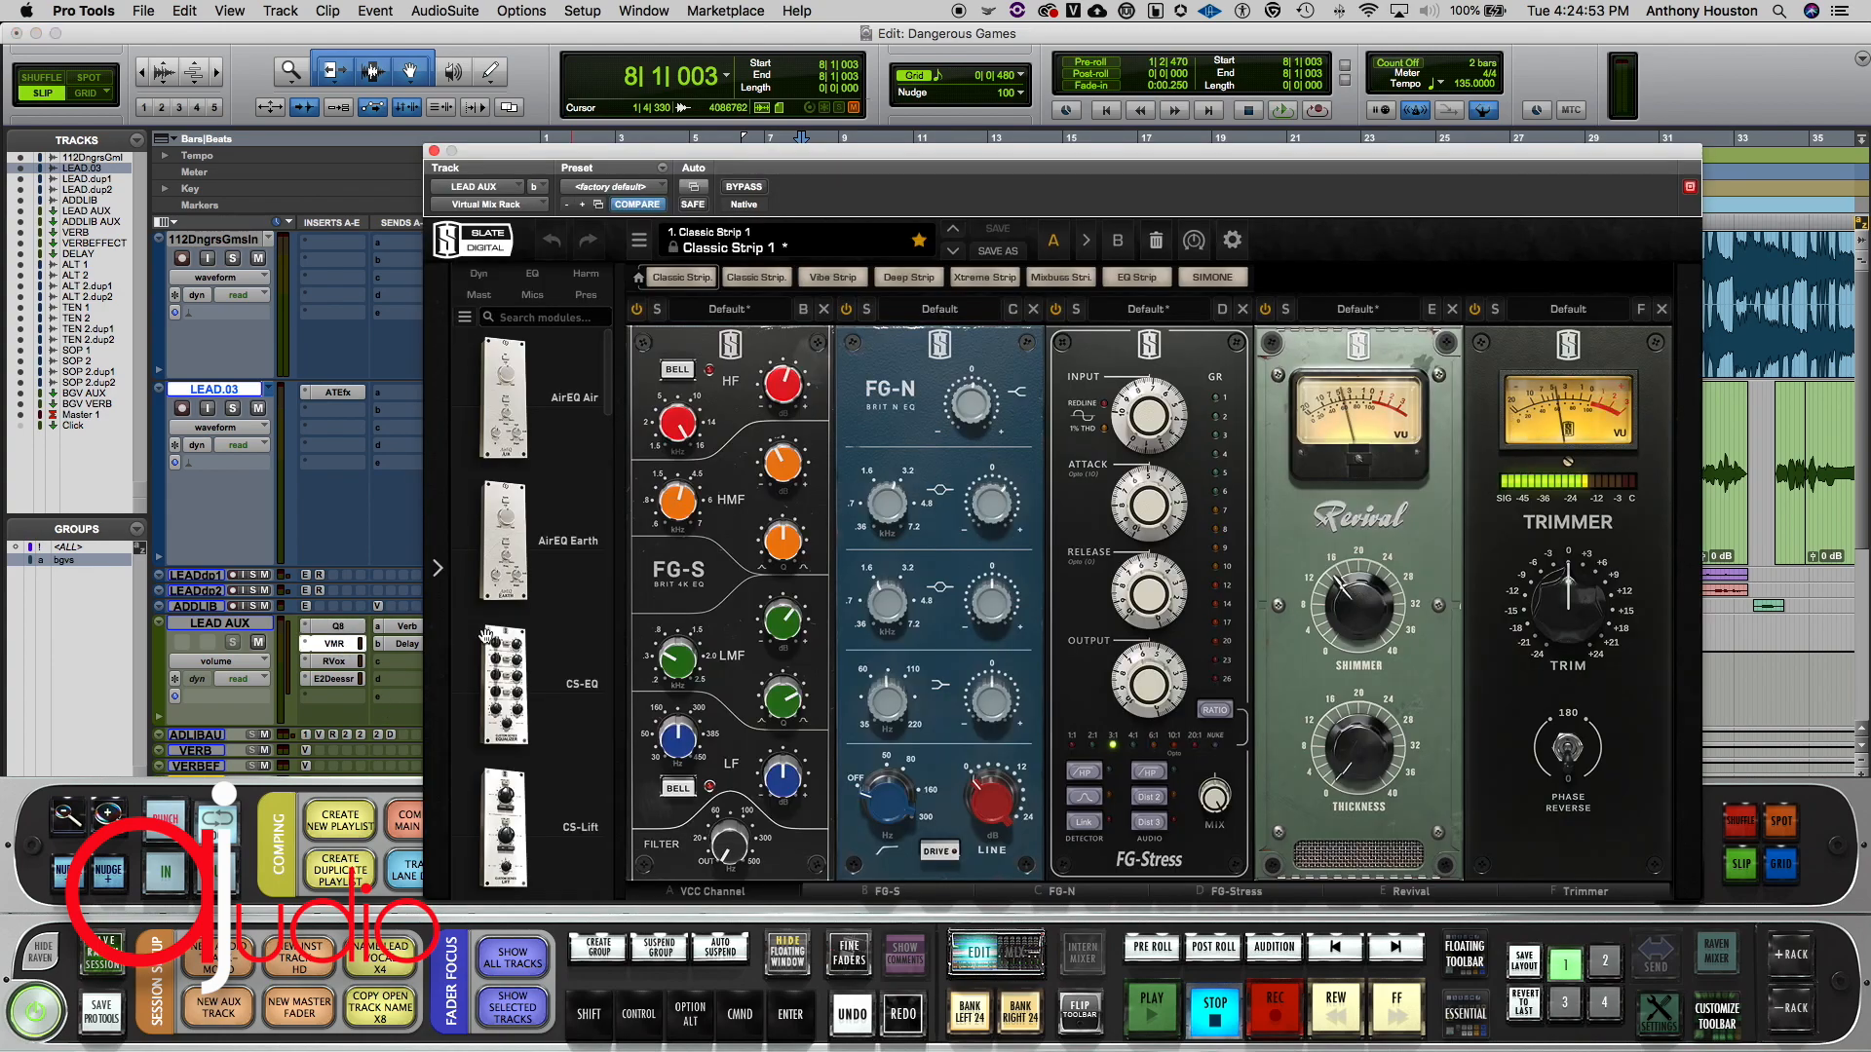
Step: Remove the Trimmer module from the end of the Virtual Mix Rack and browse the rack's module library
left_click(706, 889)
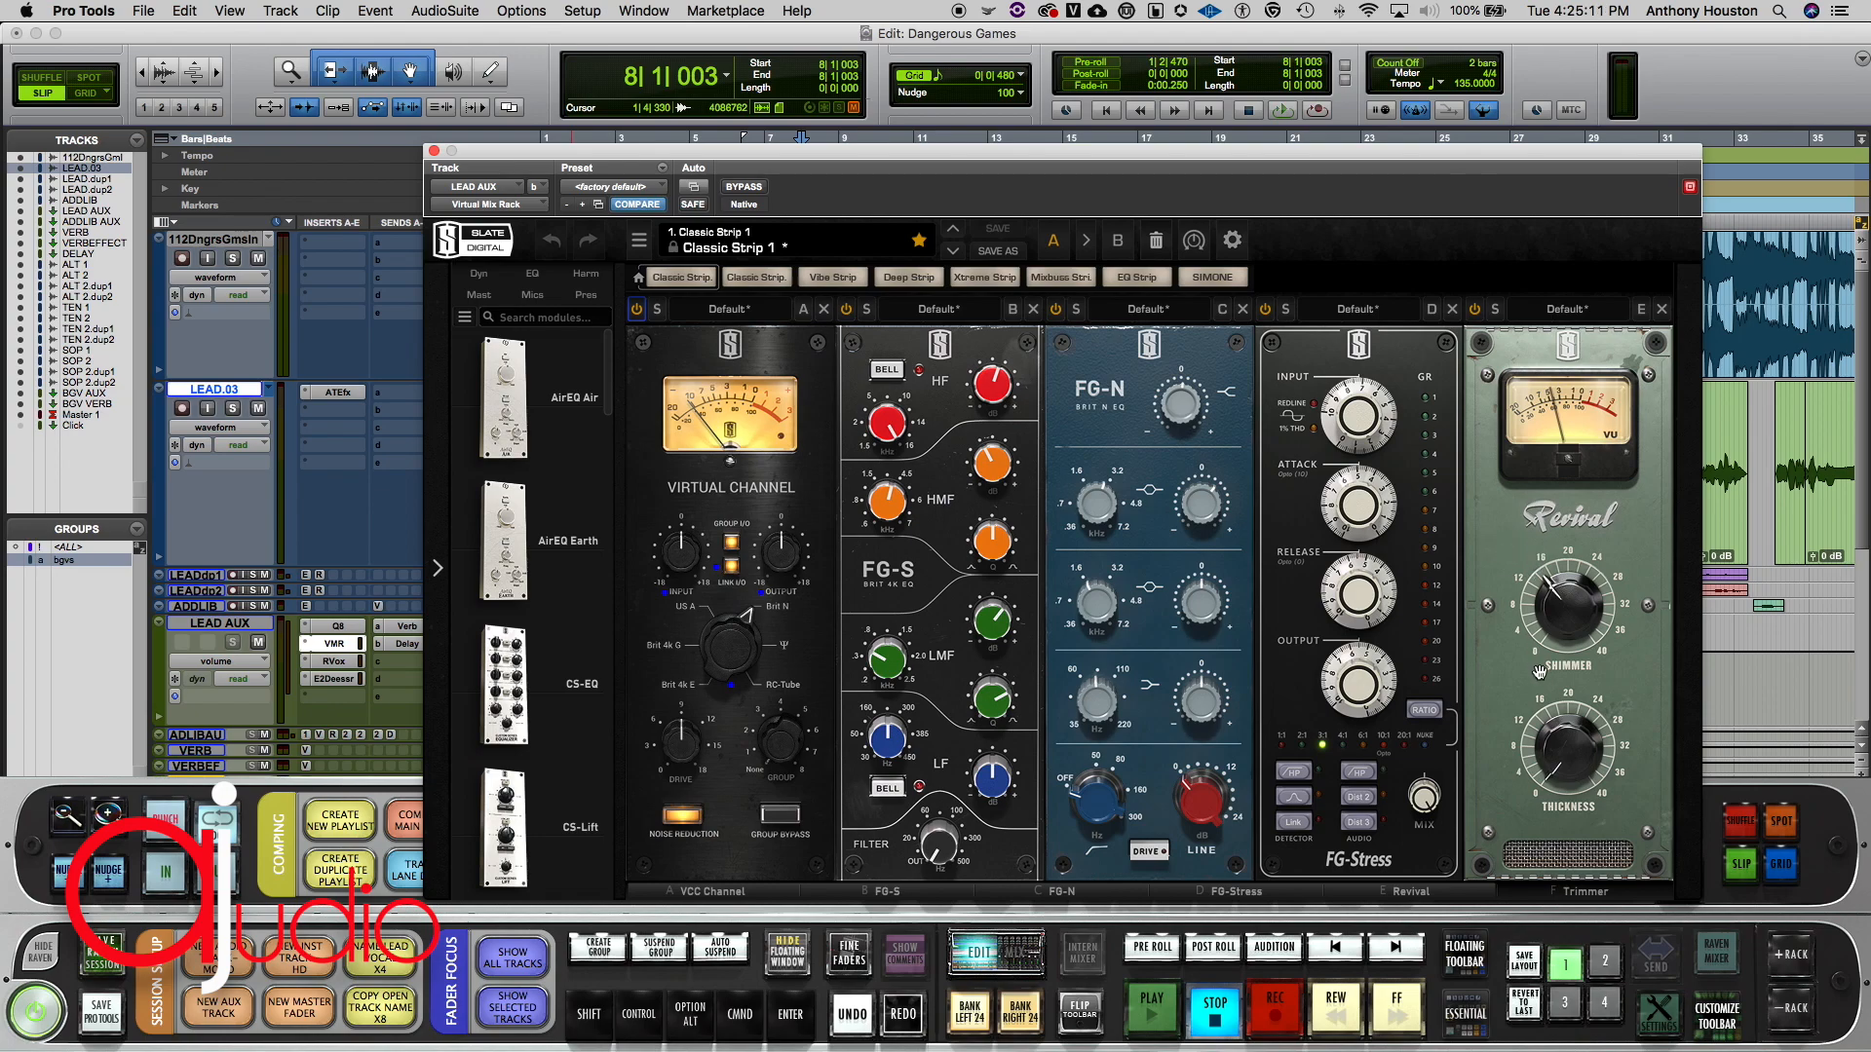
left_click(1574, 895)
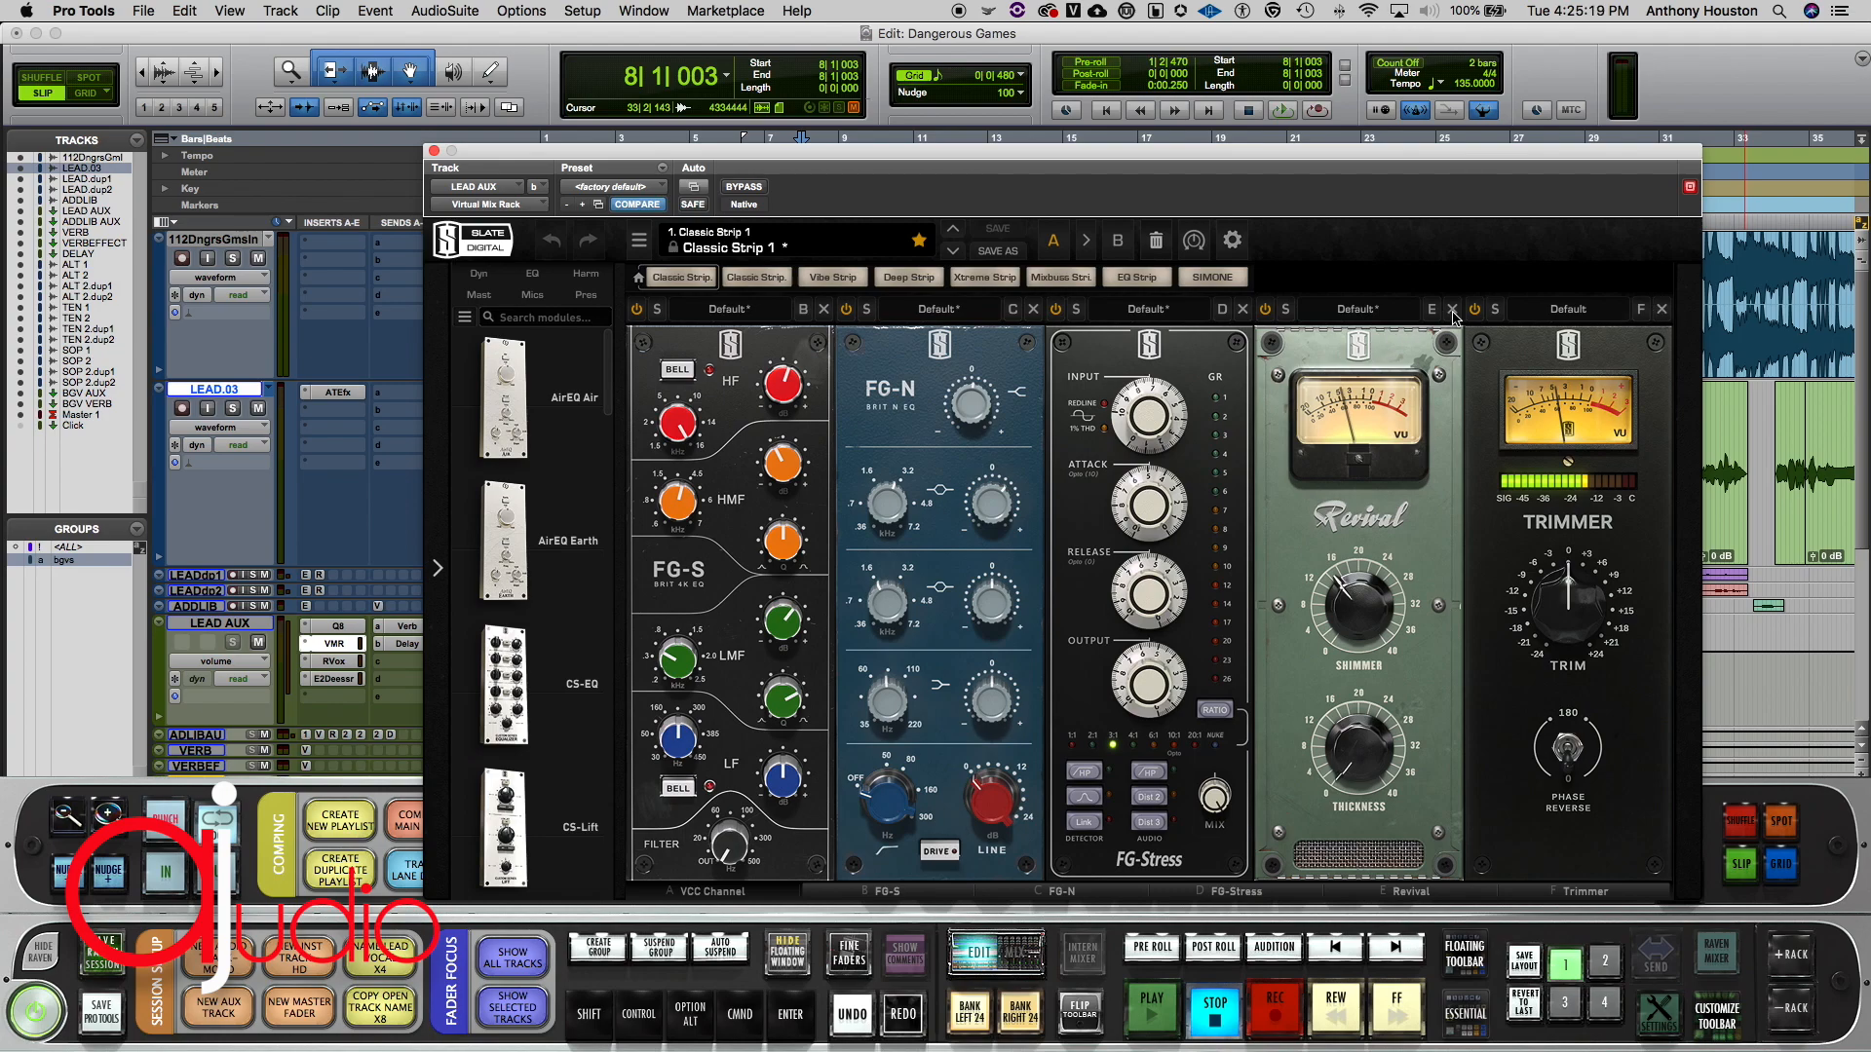
left_click(1662, 310)
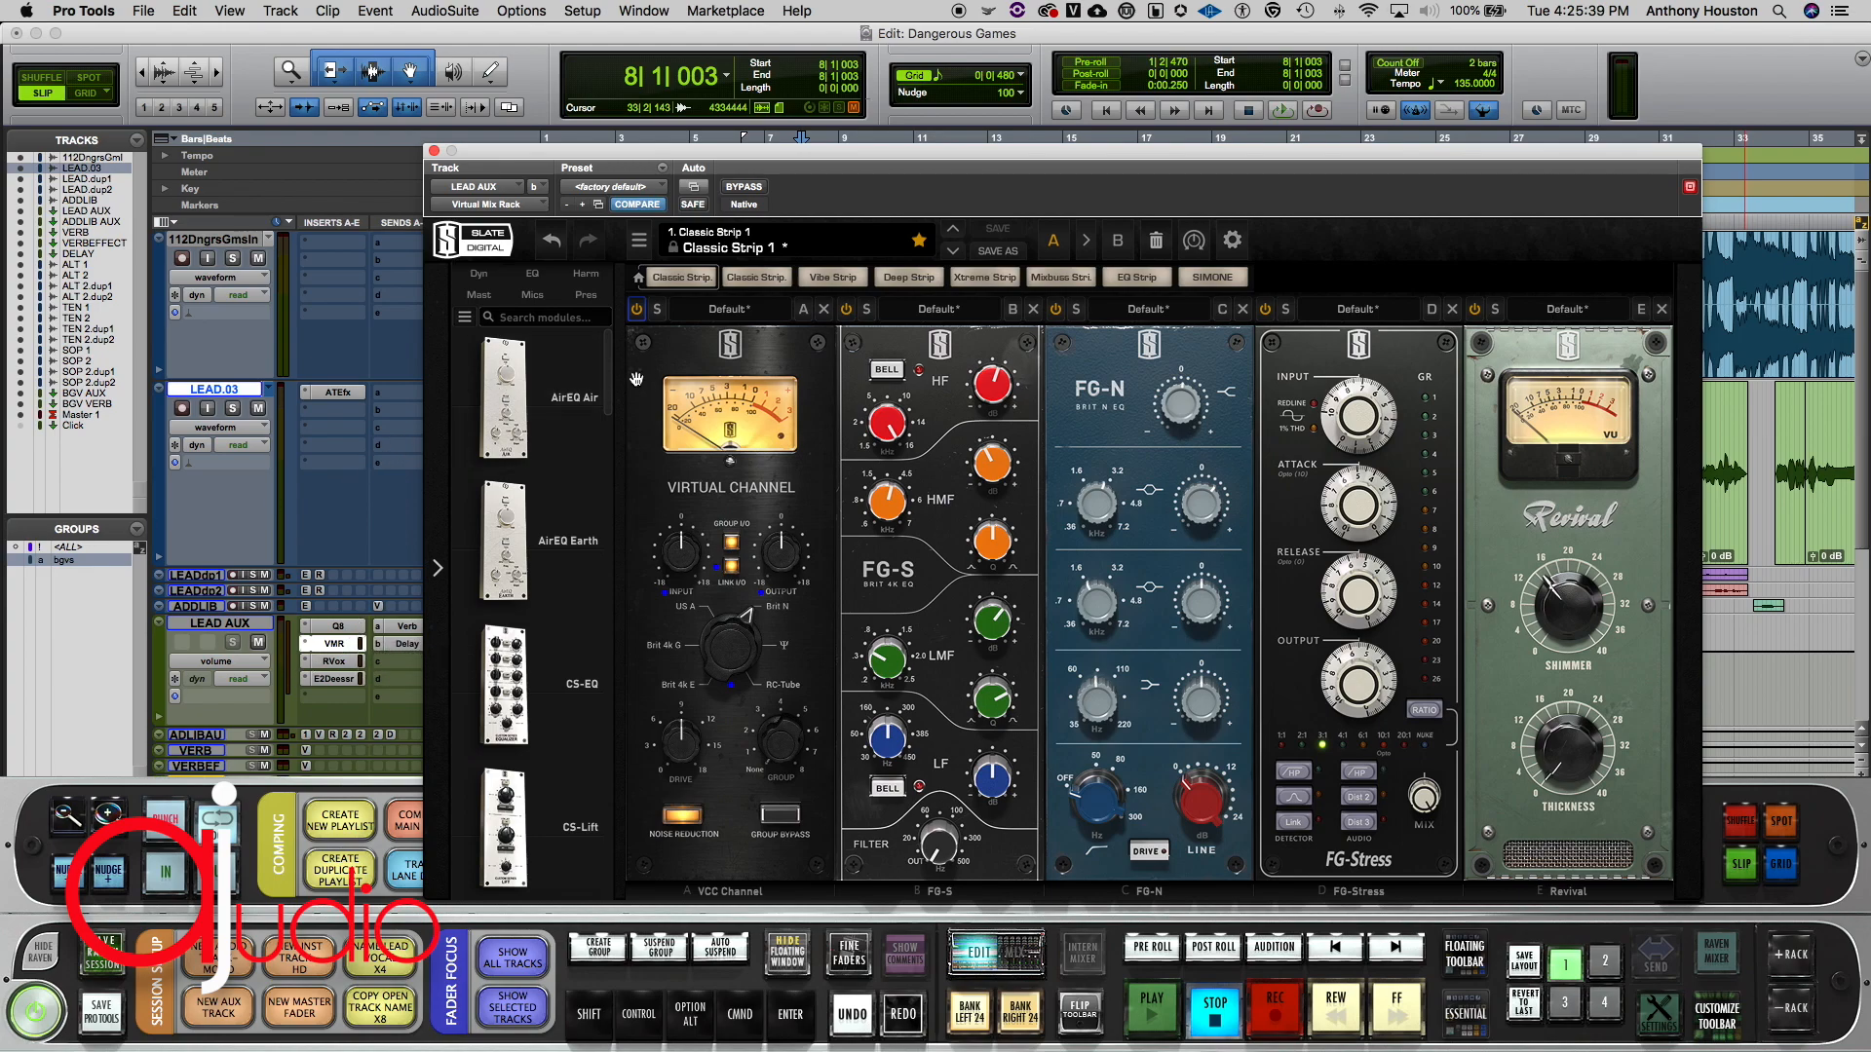
left_click_drag(610, 388, 621, 934)
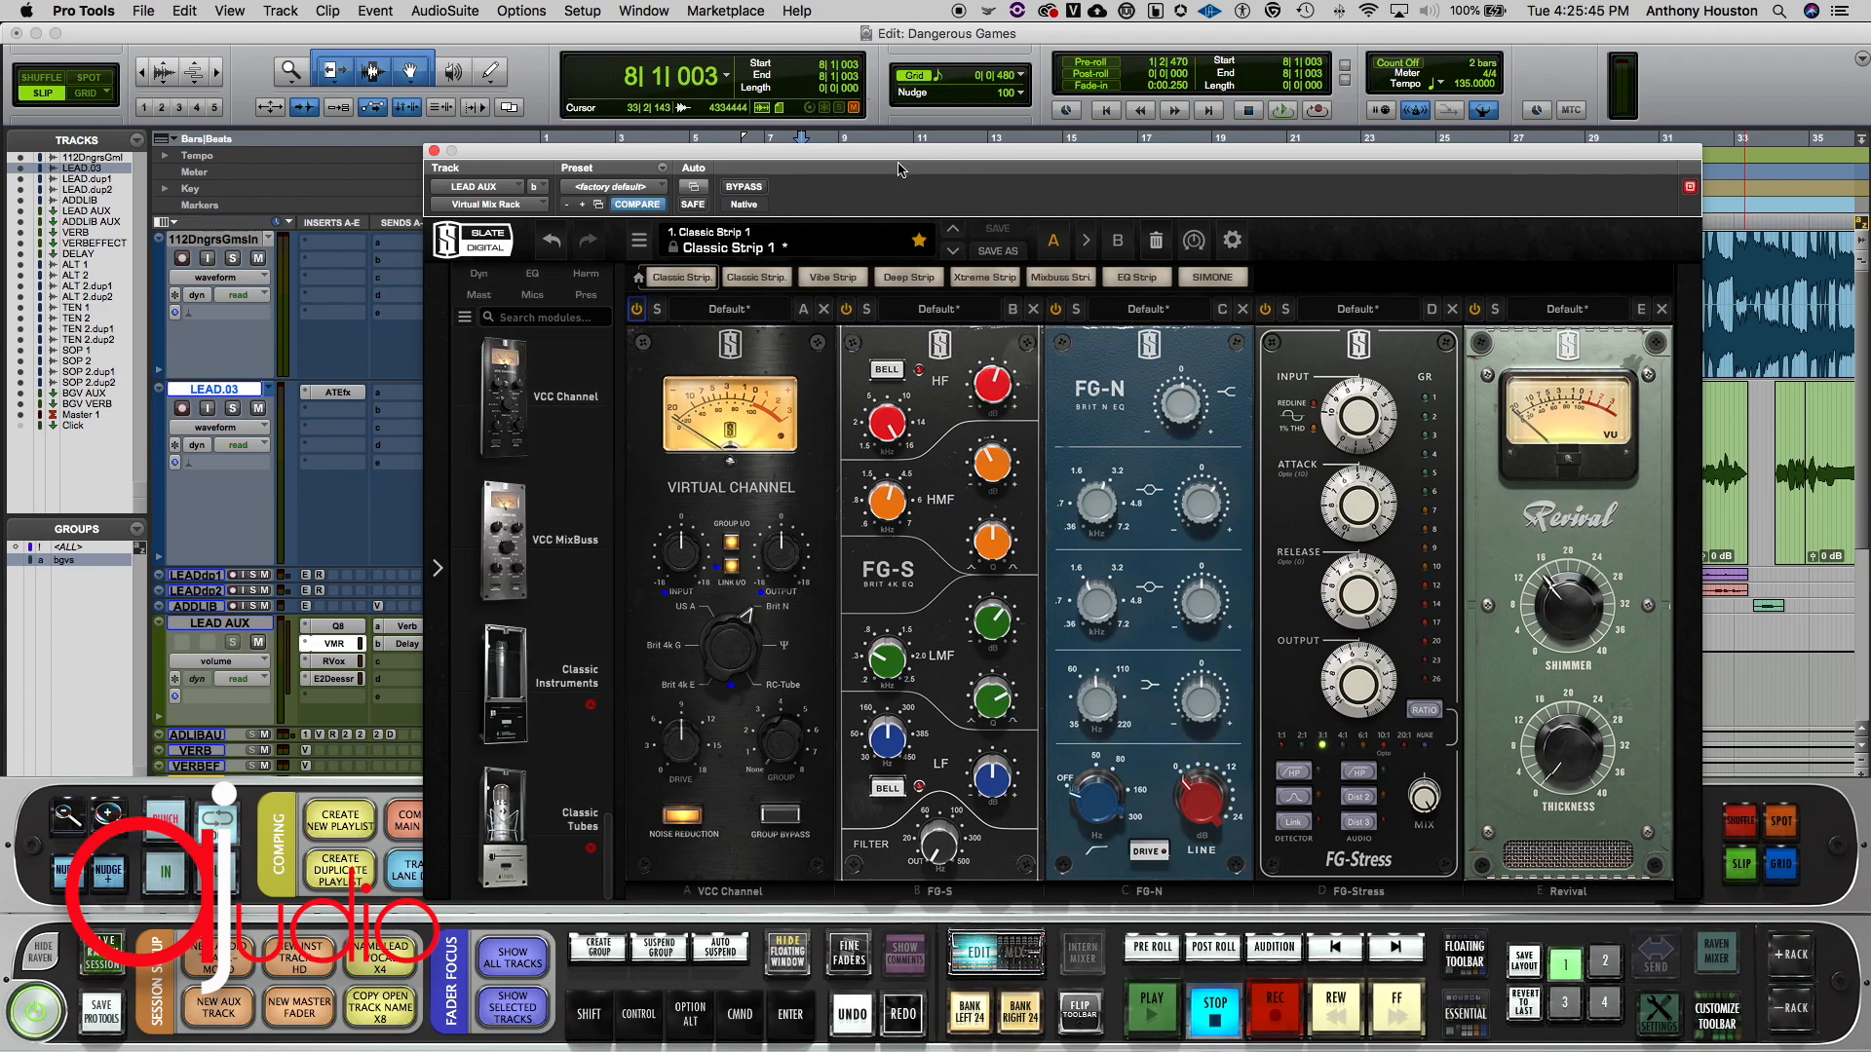
left_click_drag(902, 160, 925, 141)
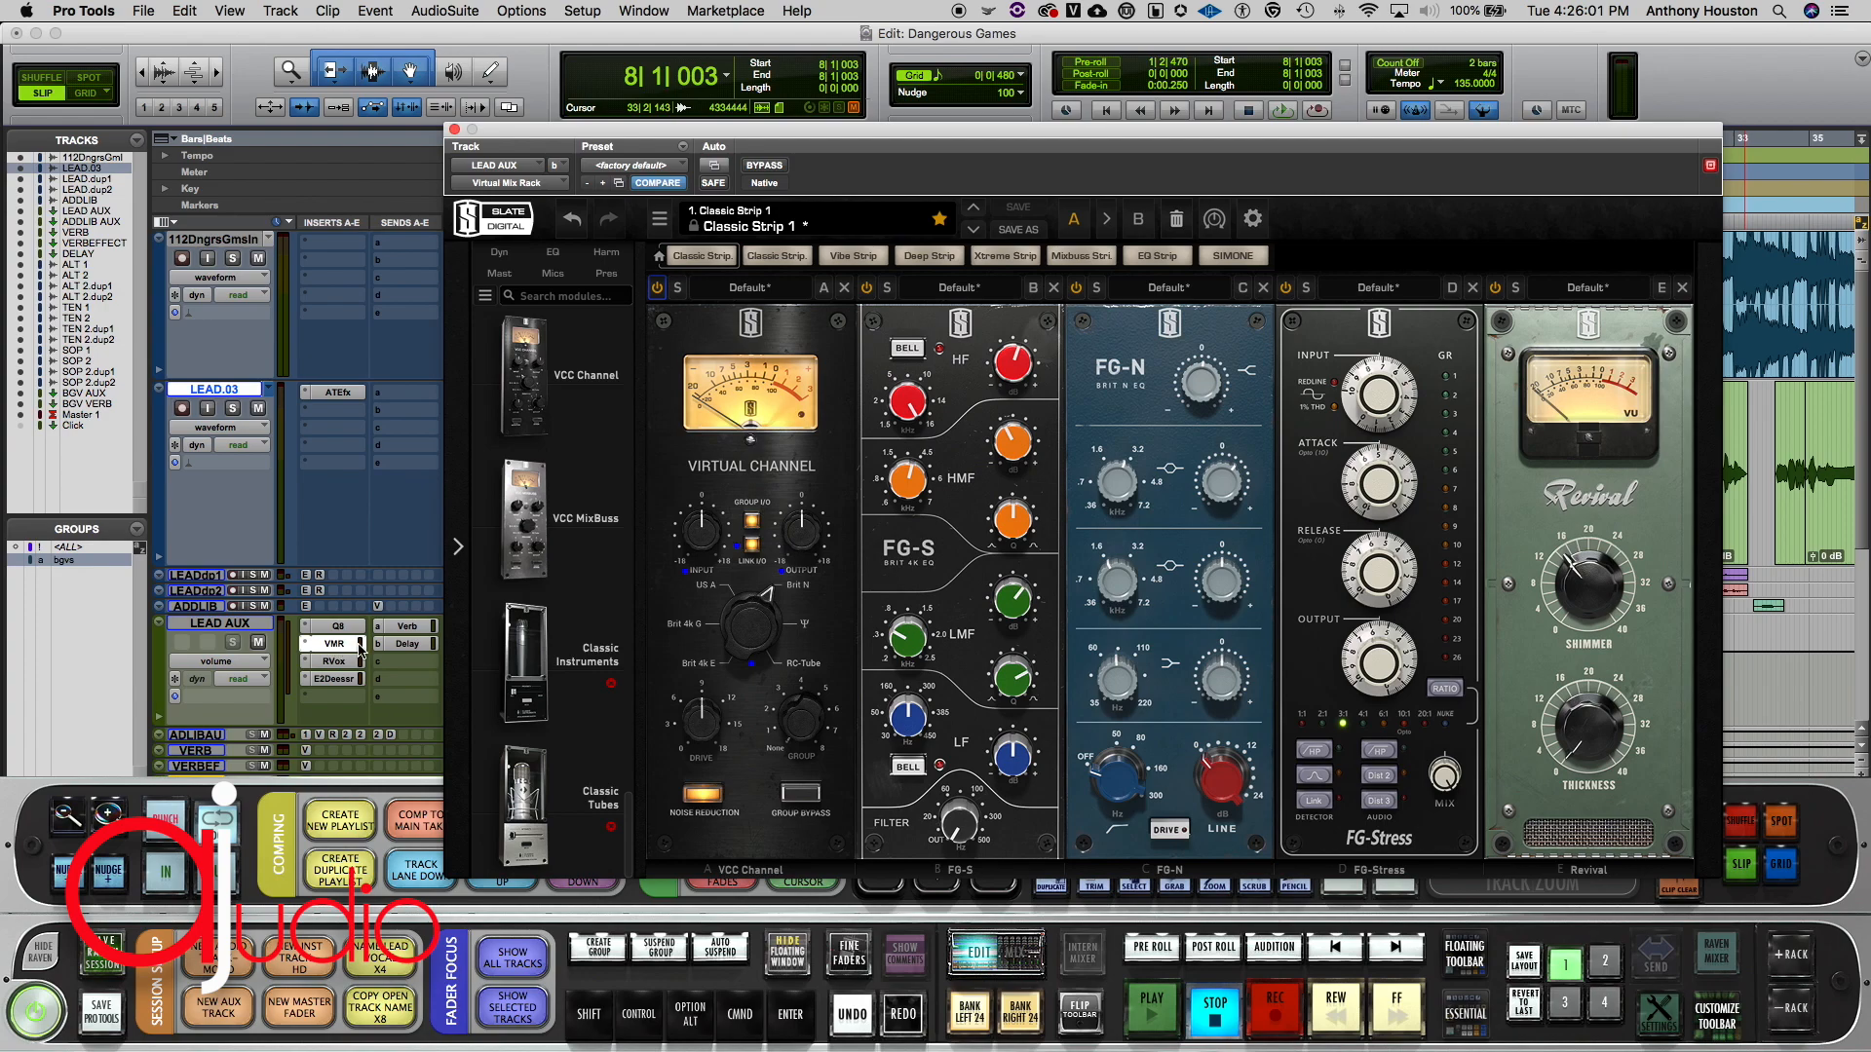
Step: Insert the Waves Scheps Omni Channel (mono) plug-in in the empty fifth insert of LEAD AUX and reposition its window
left_click(328, 697)
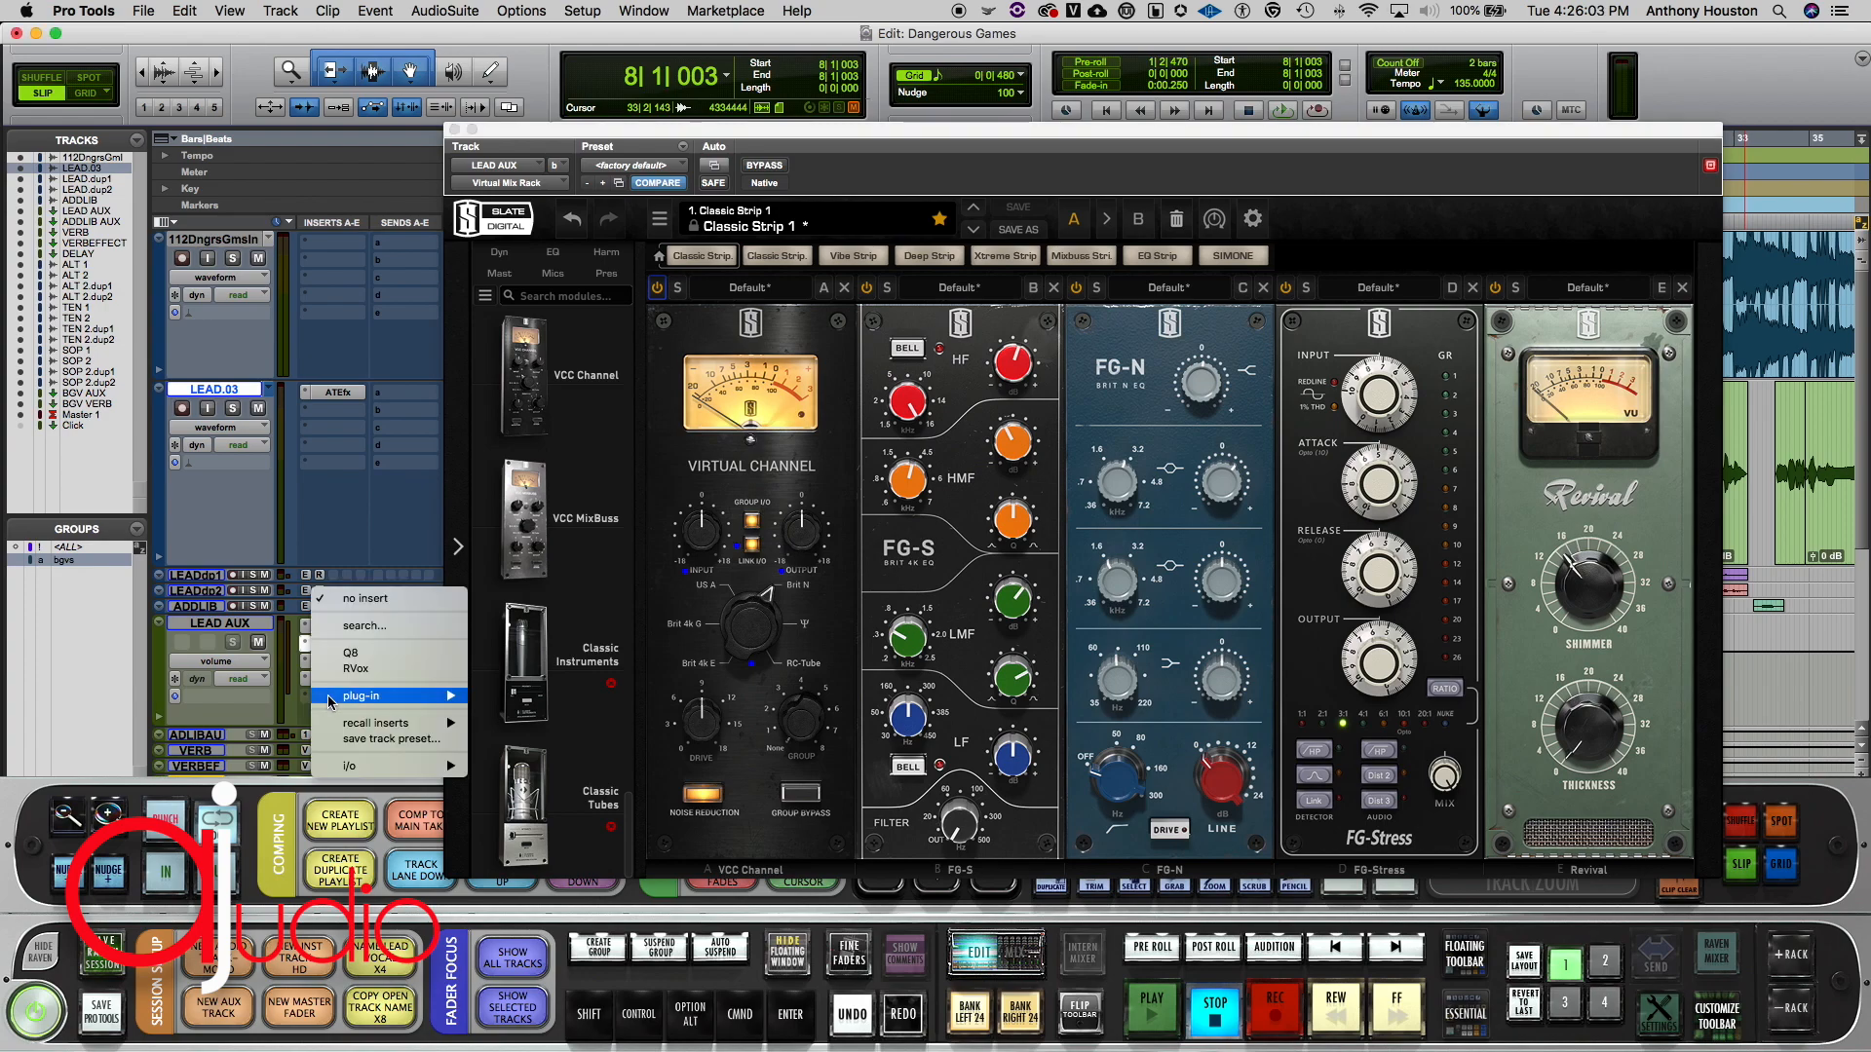
mouse_move(314, 697)
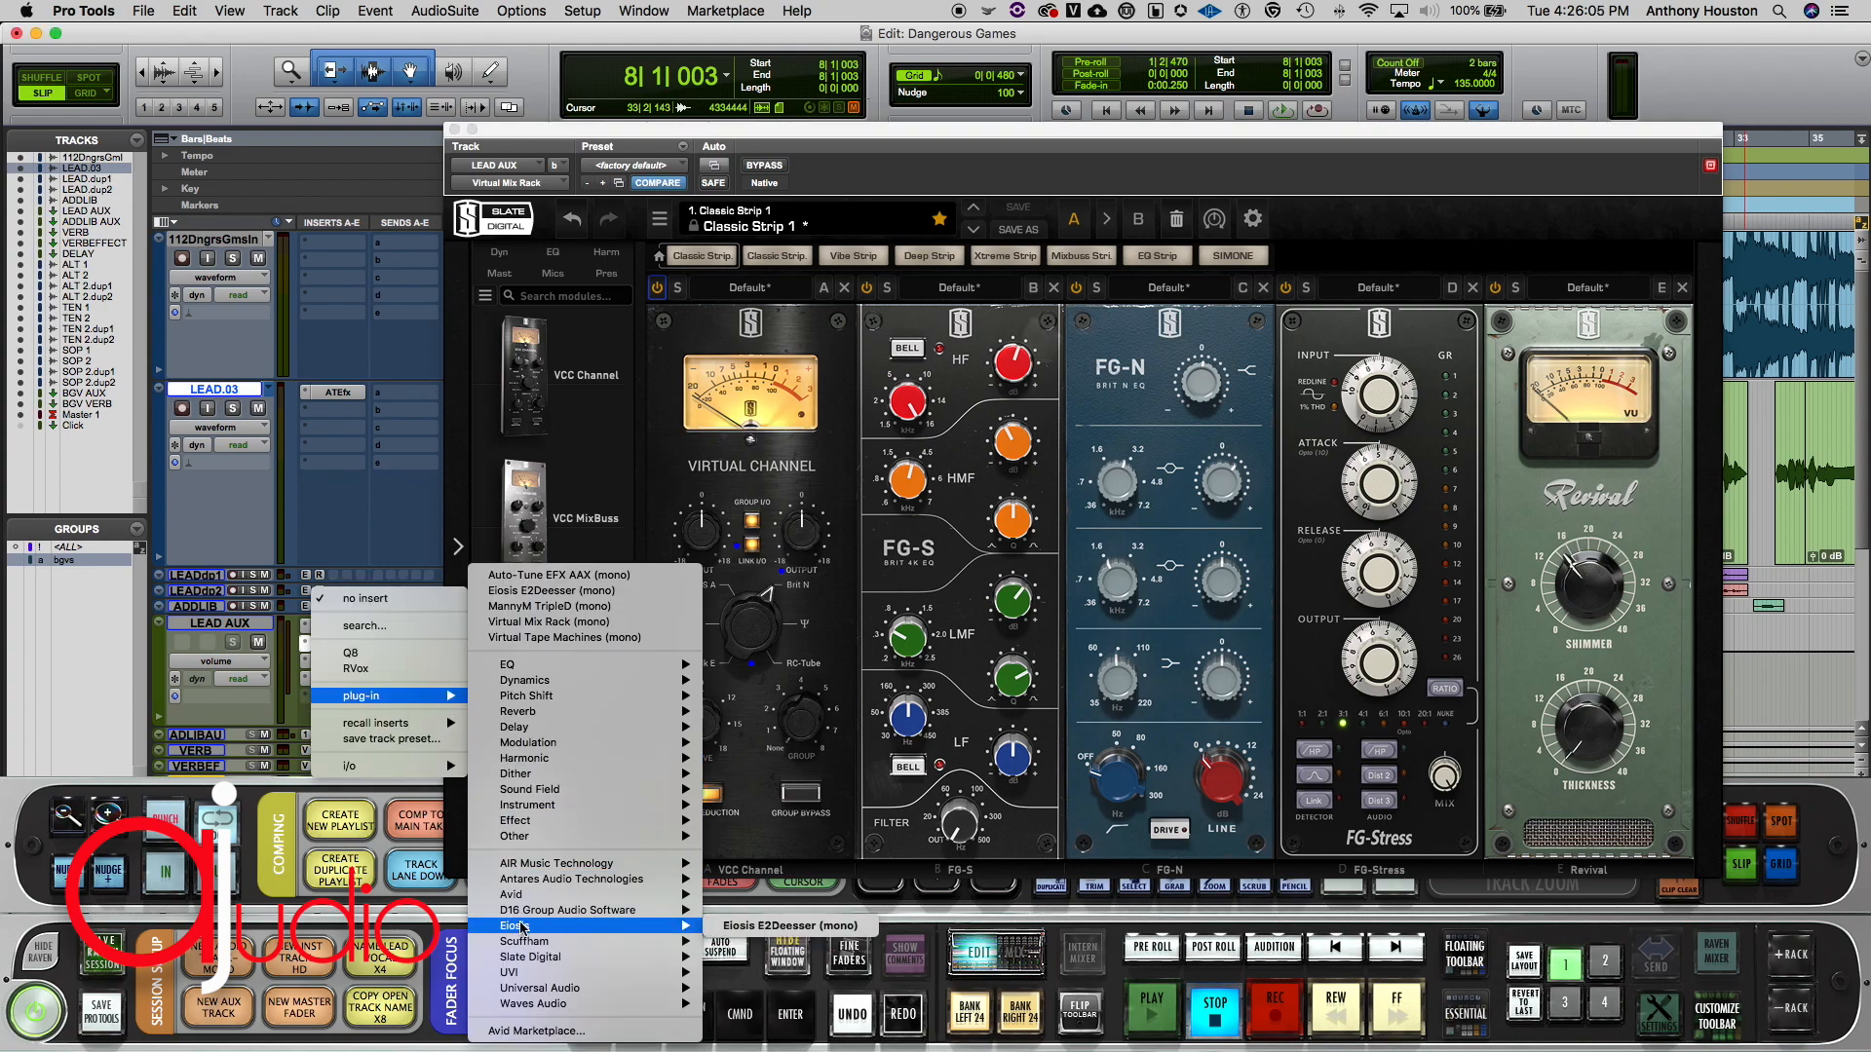
mouse_move(532, 1004)
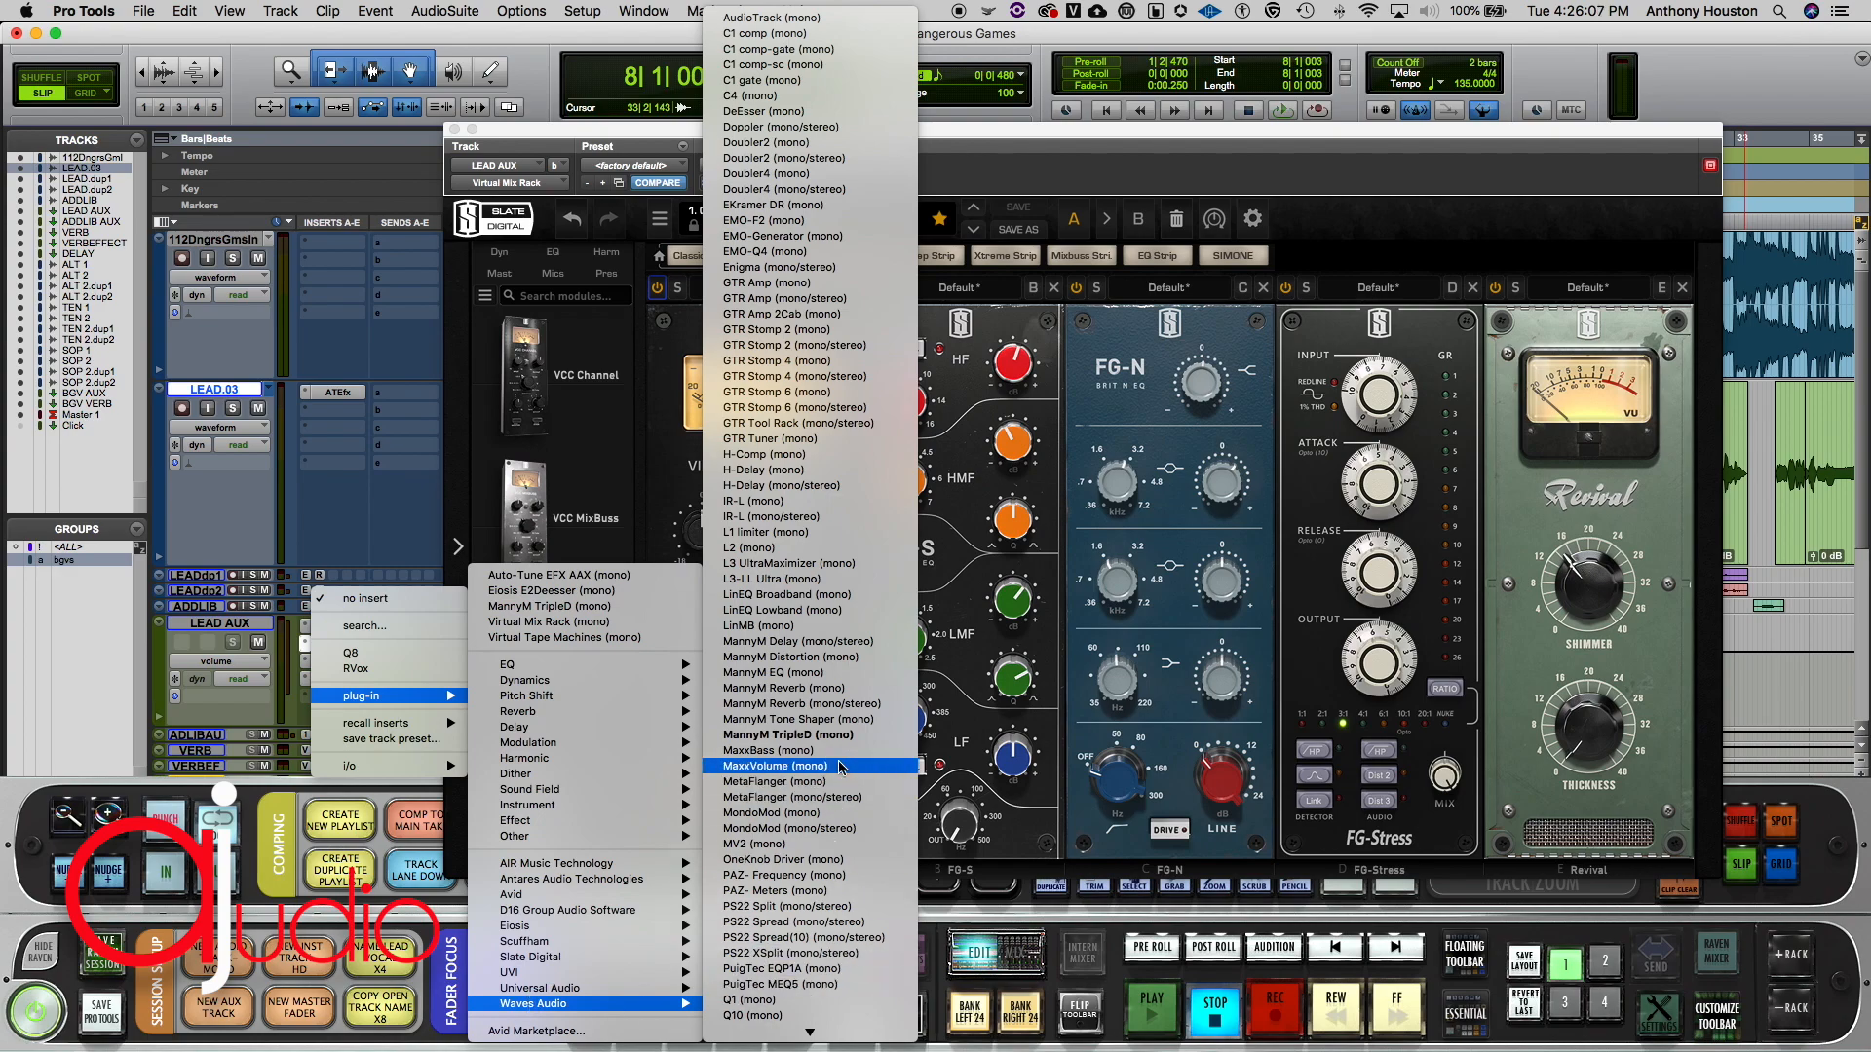
scroll(846, 741, "down", 2)
scroll(846, 741, "down", 10)
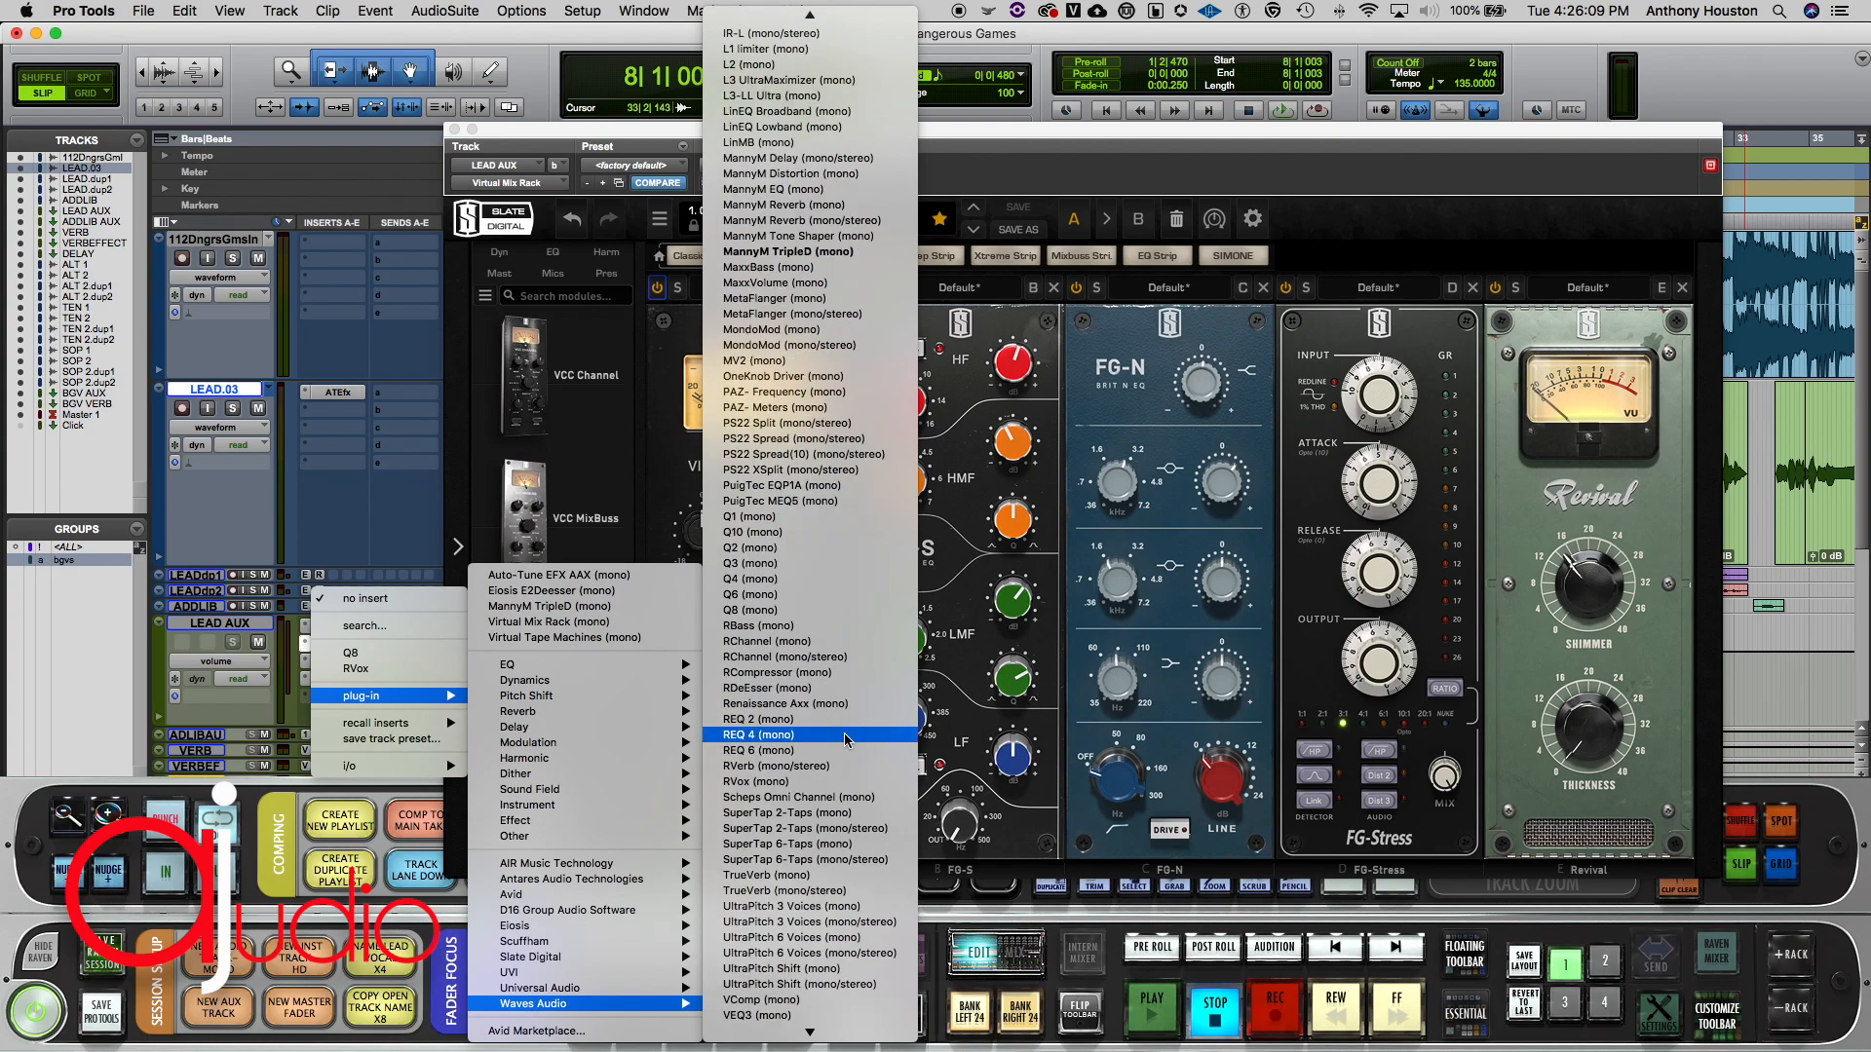
left_click(819, 789)
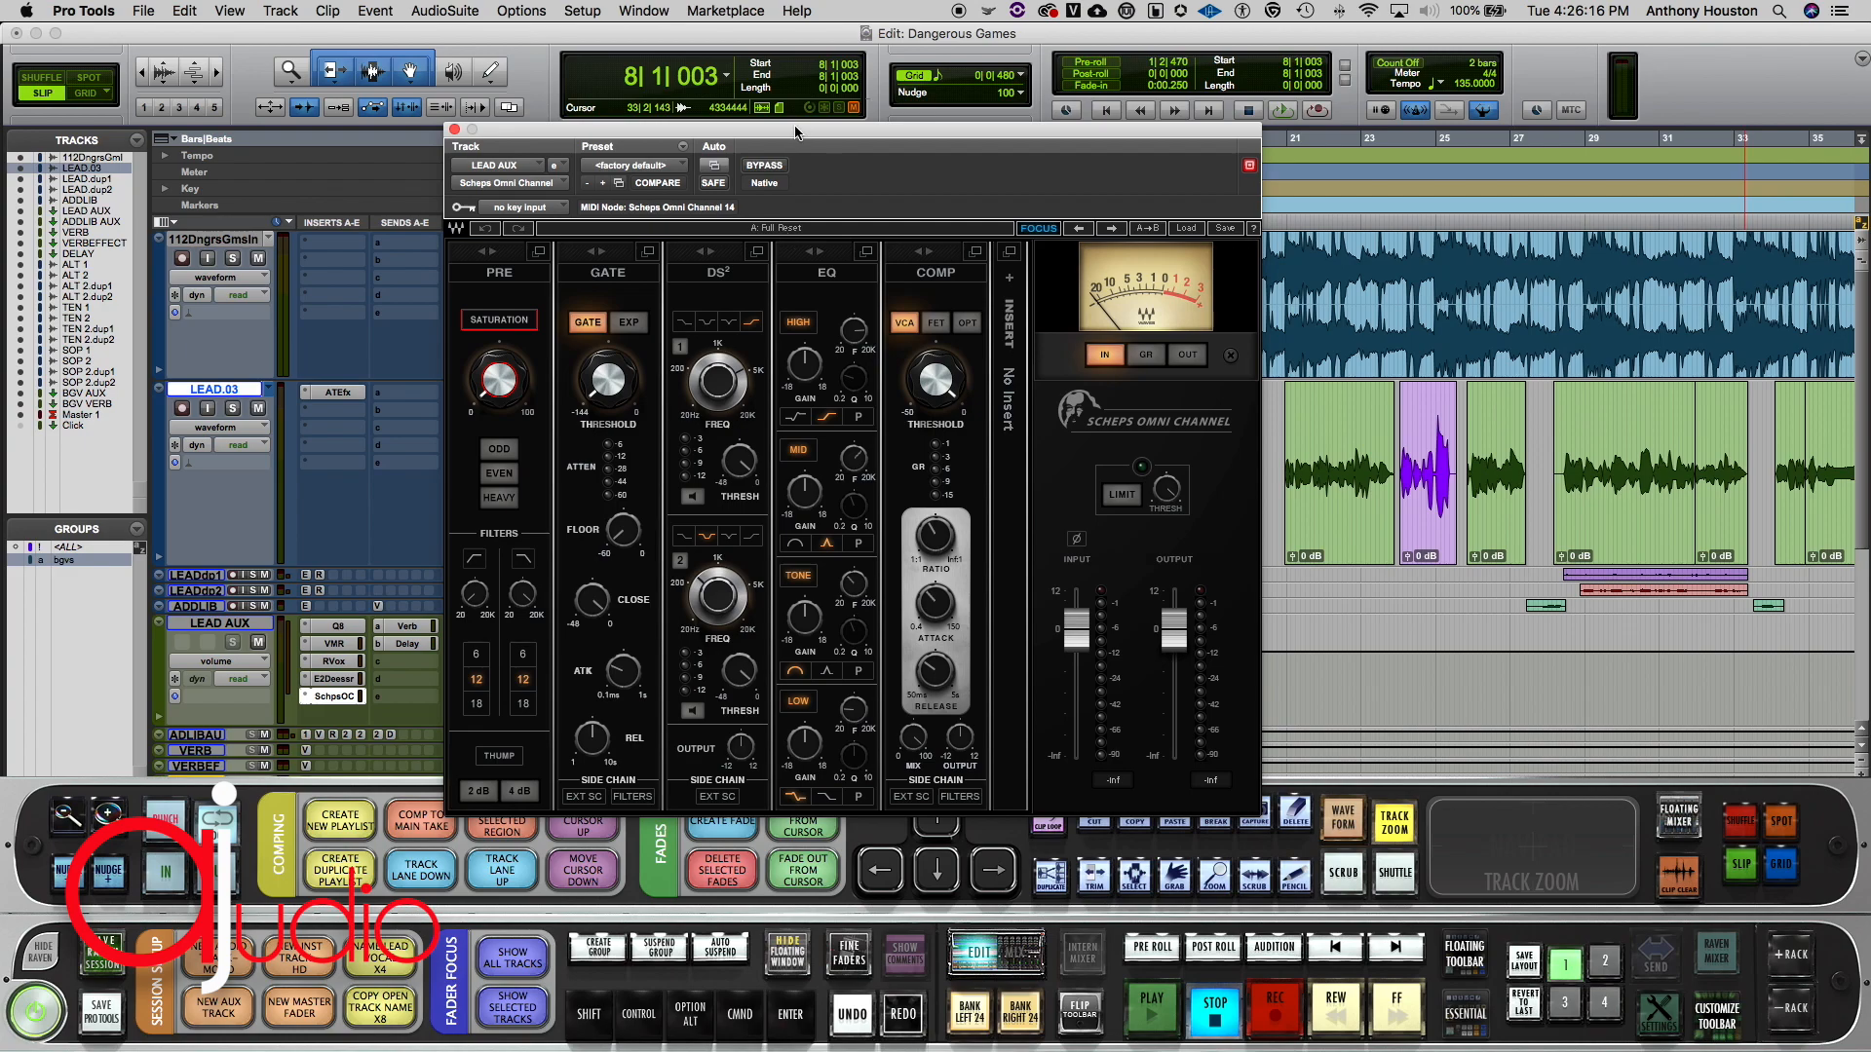
left_click_drag(795, 133, 1217, 177)
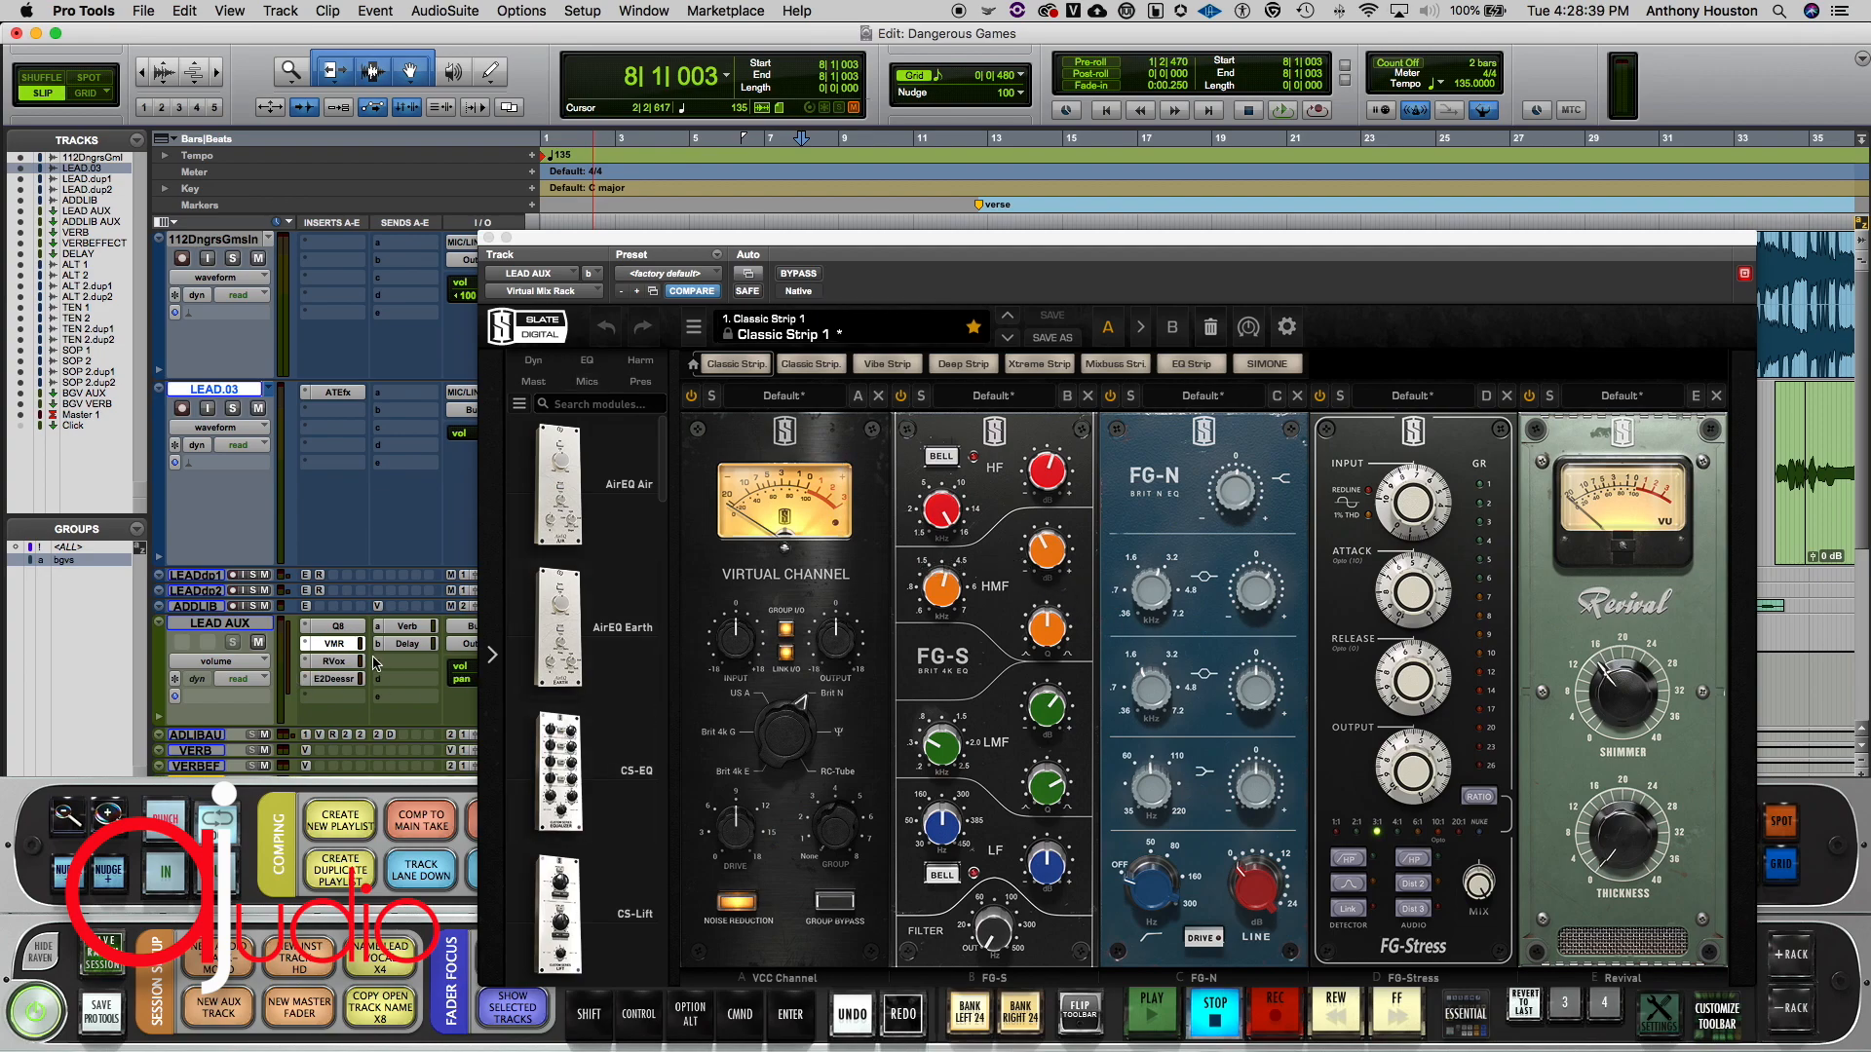
Step: Bypass RVox on LEAD AUX and arrange its window alongside the Virtual Mix Rack
left_click(332, 663)
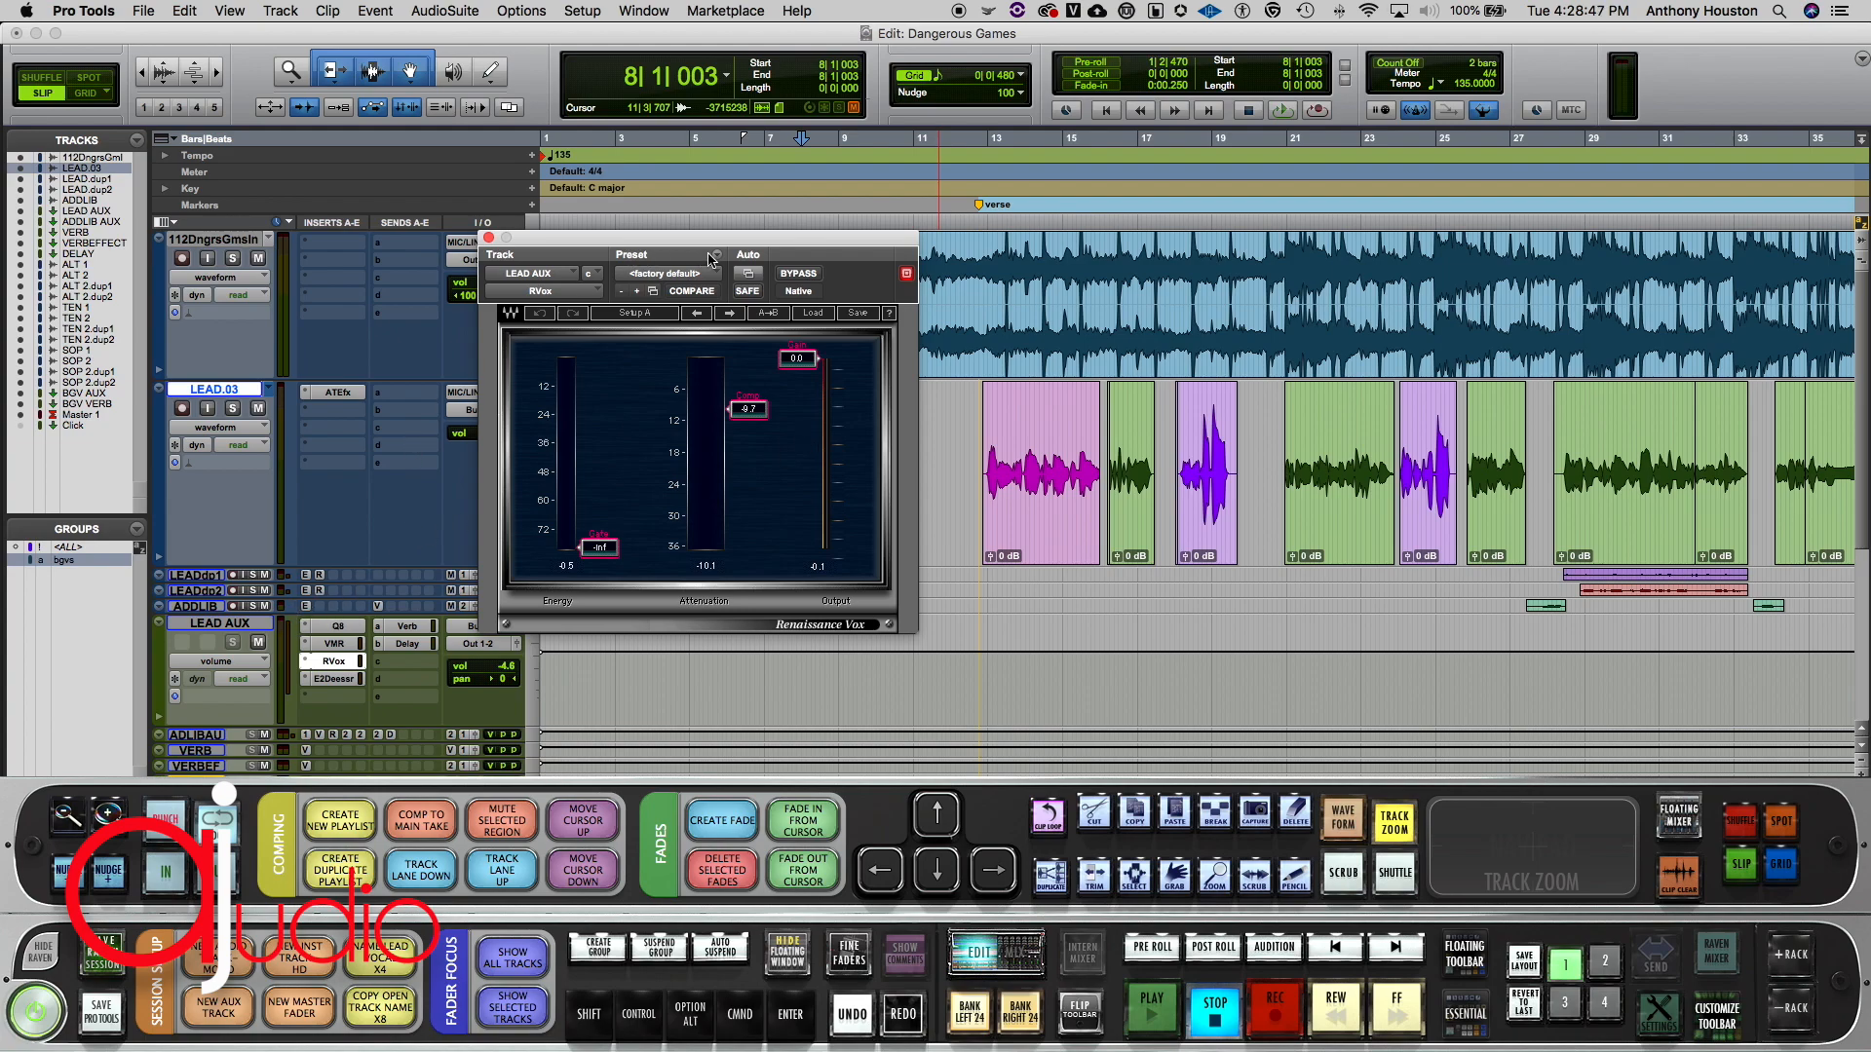
left_click(792, 277)
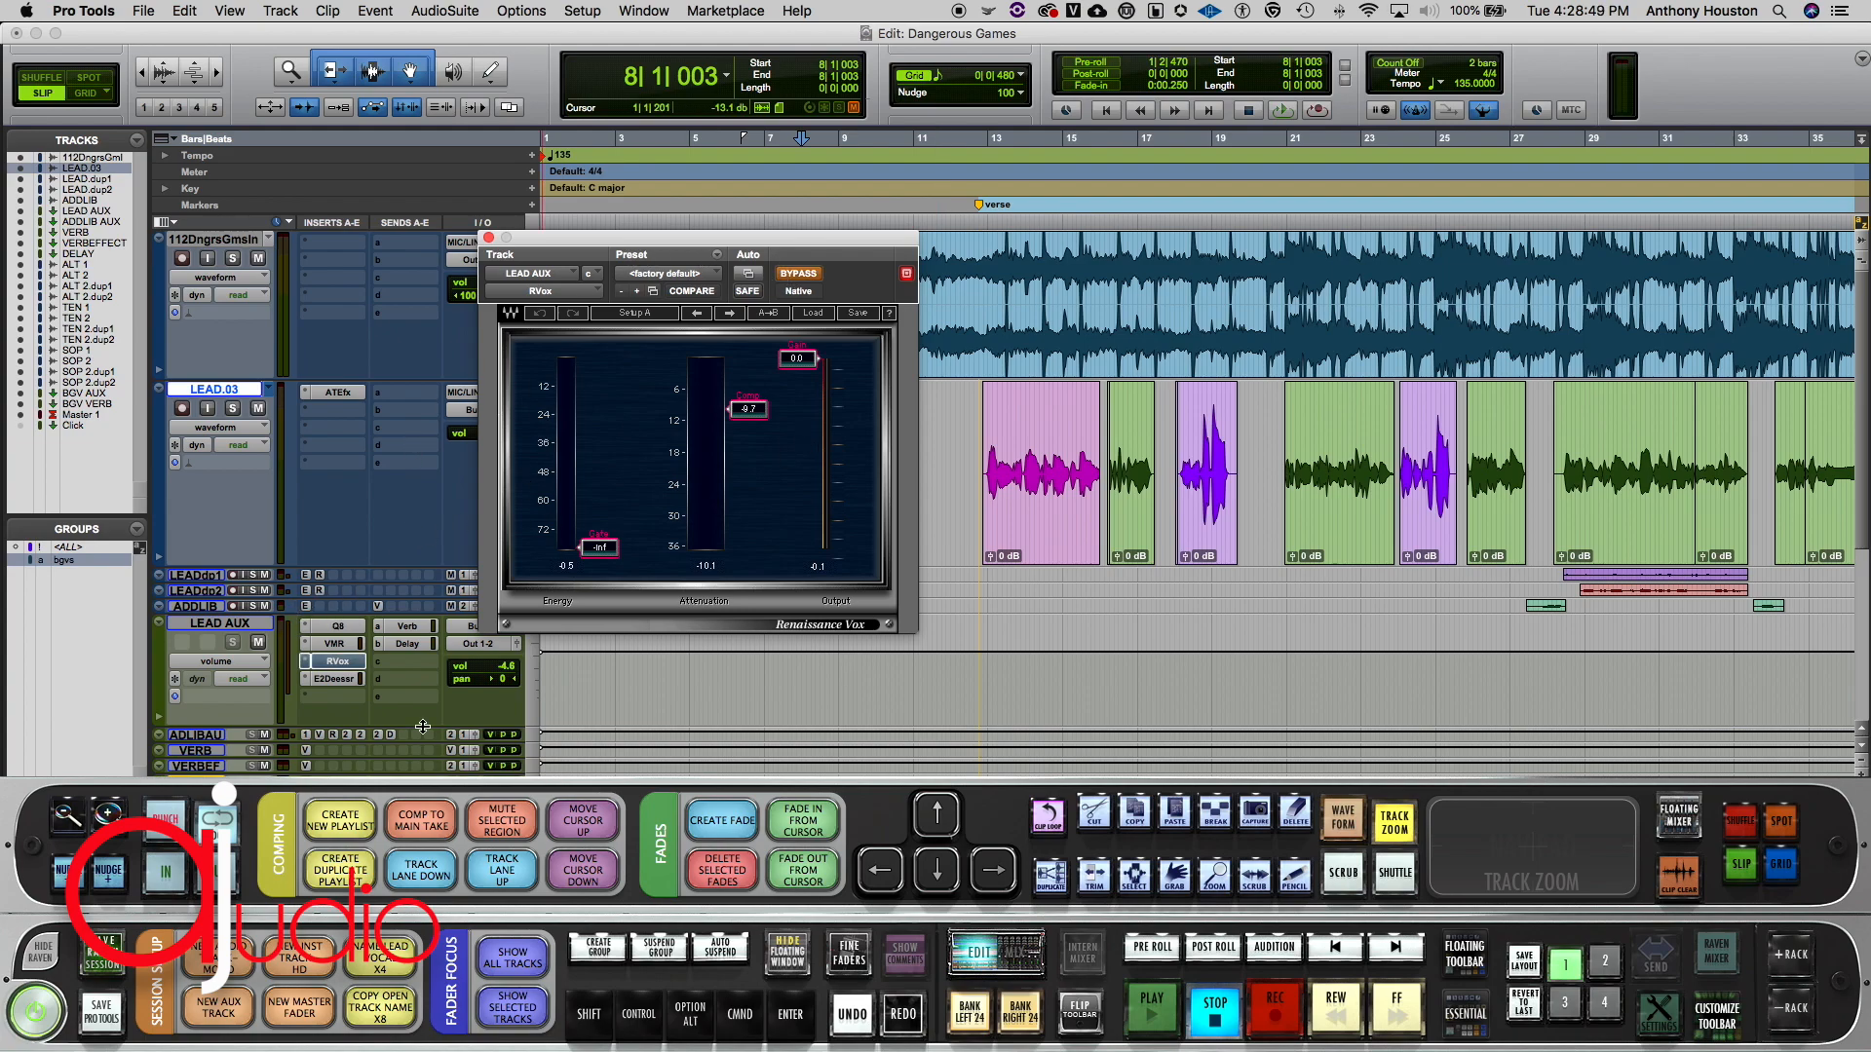
left_click(336, 644)
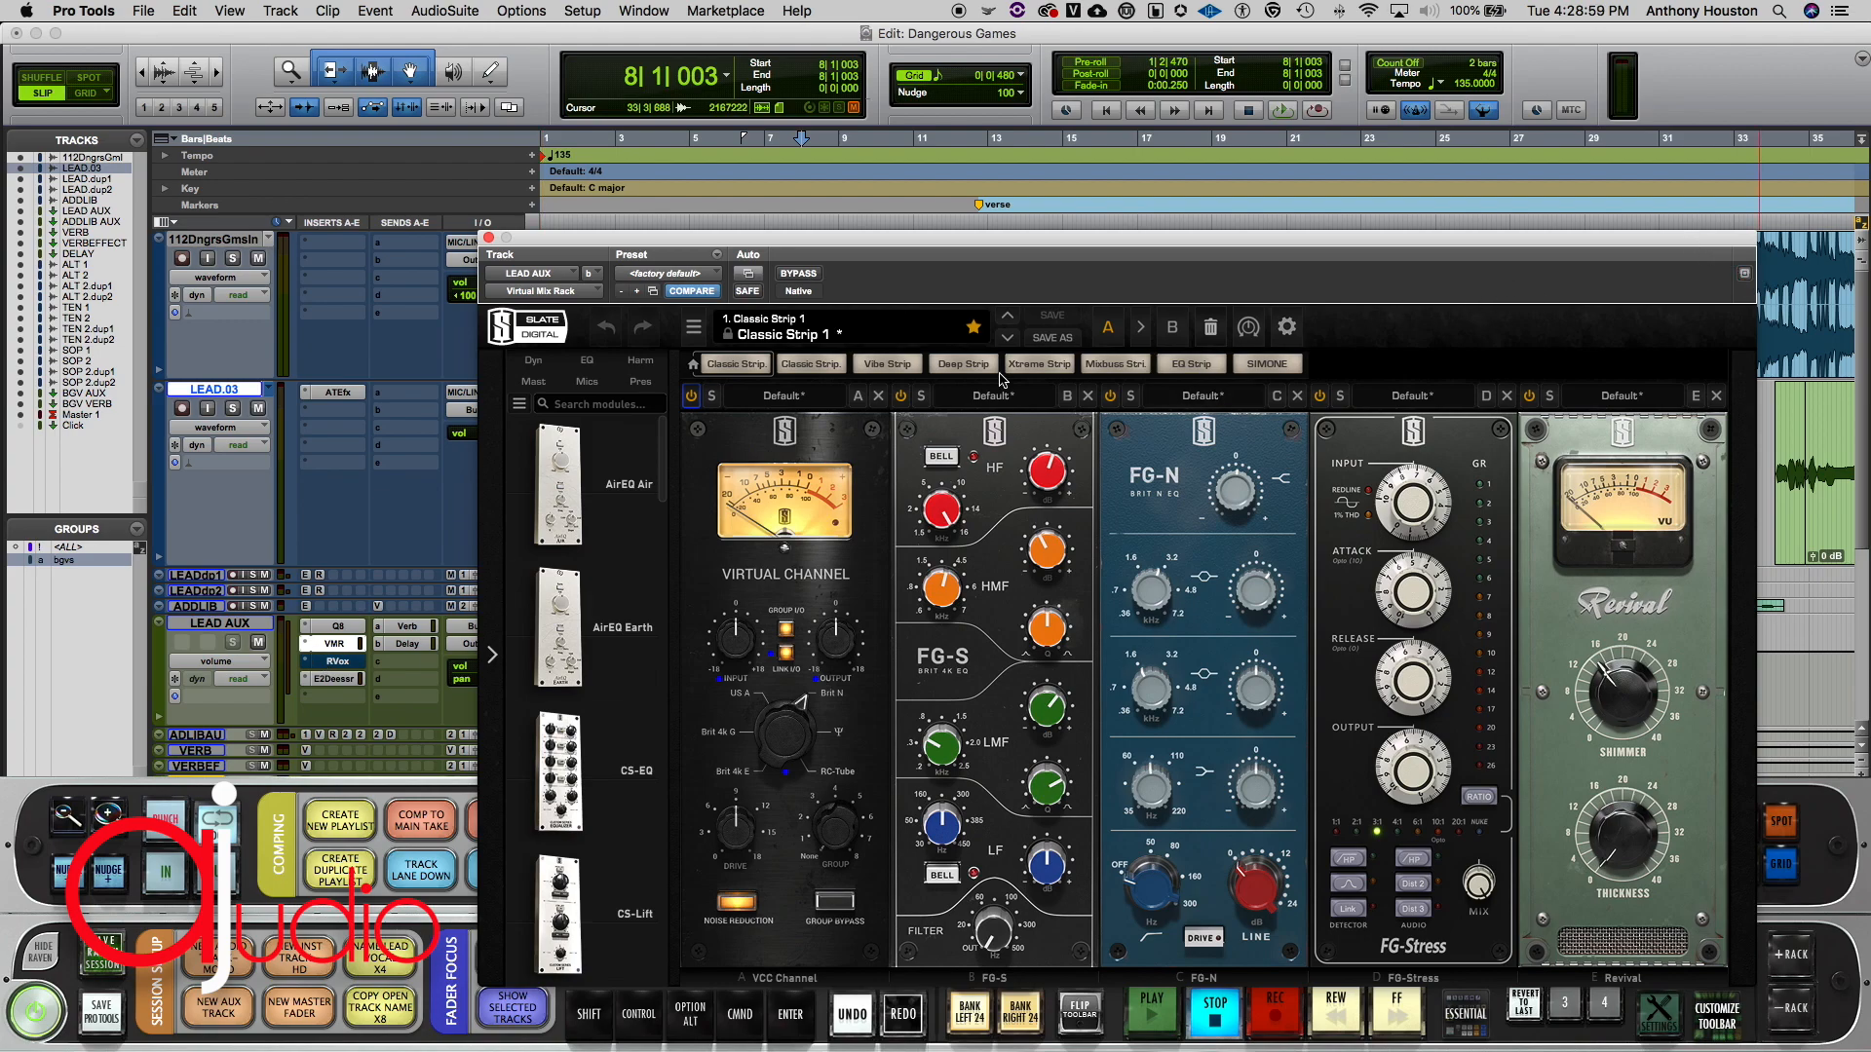
left_click(335, 663)
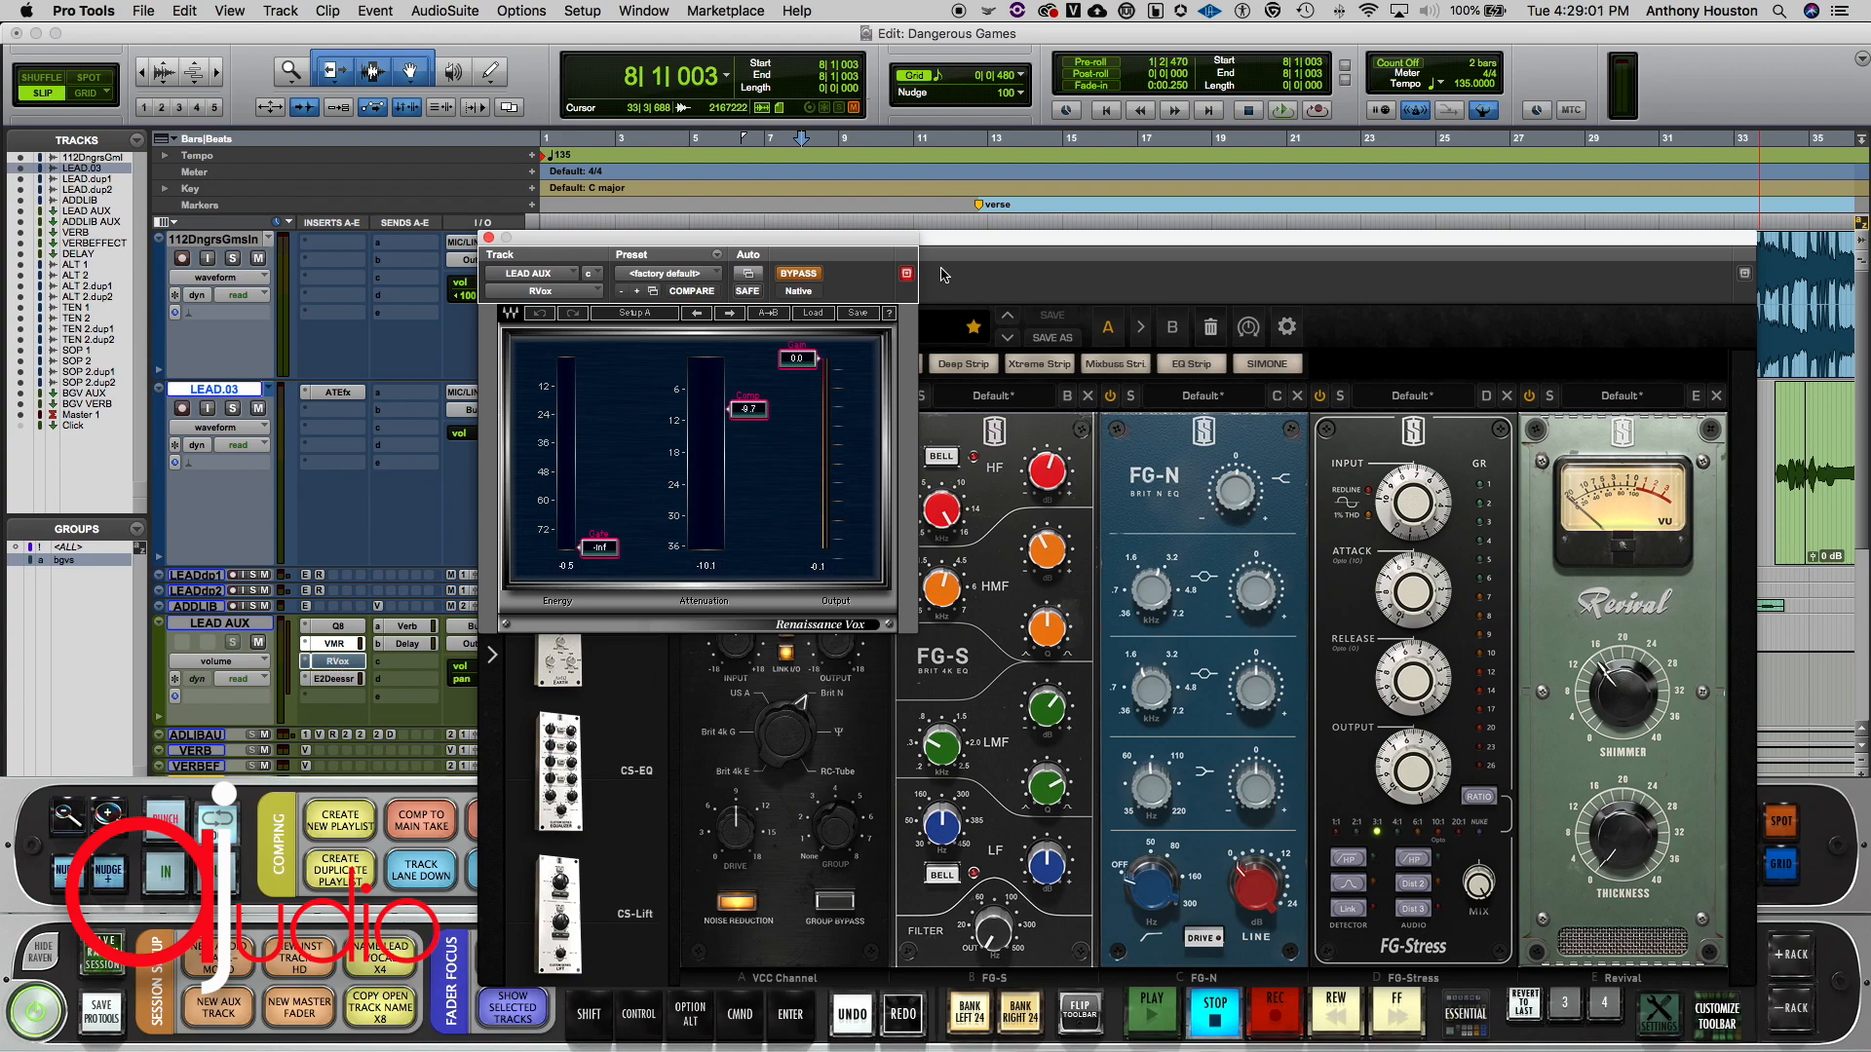
left_click(1041, 259)
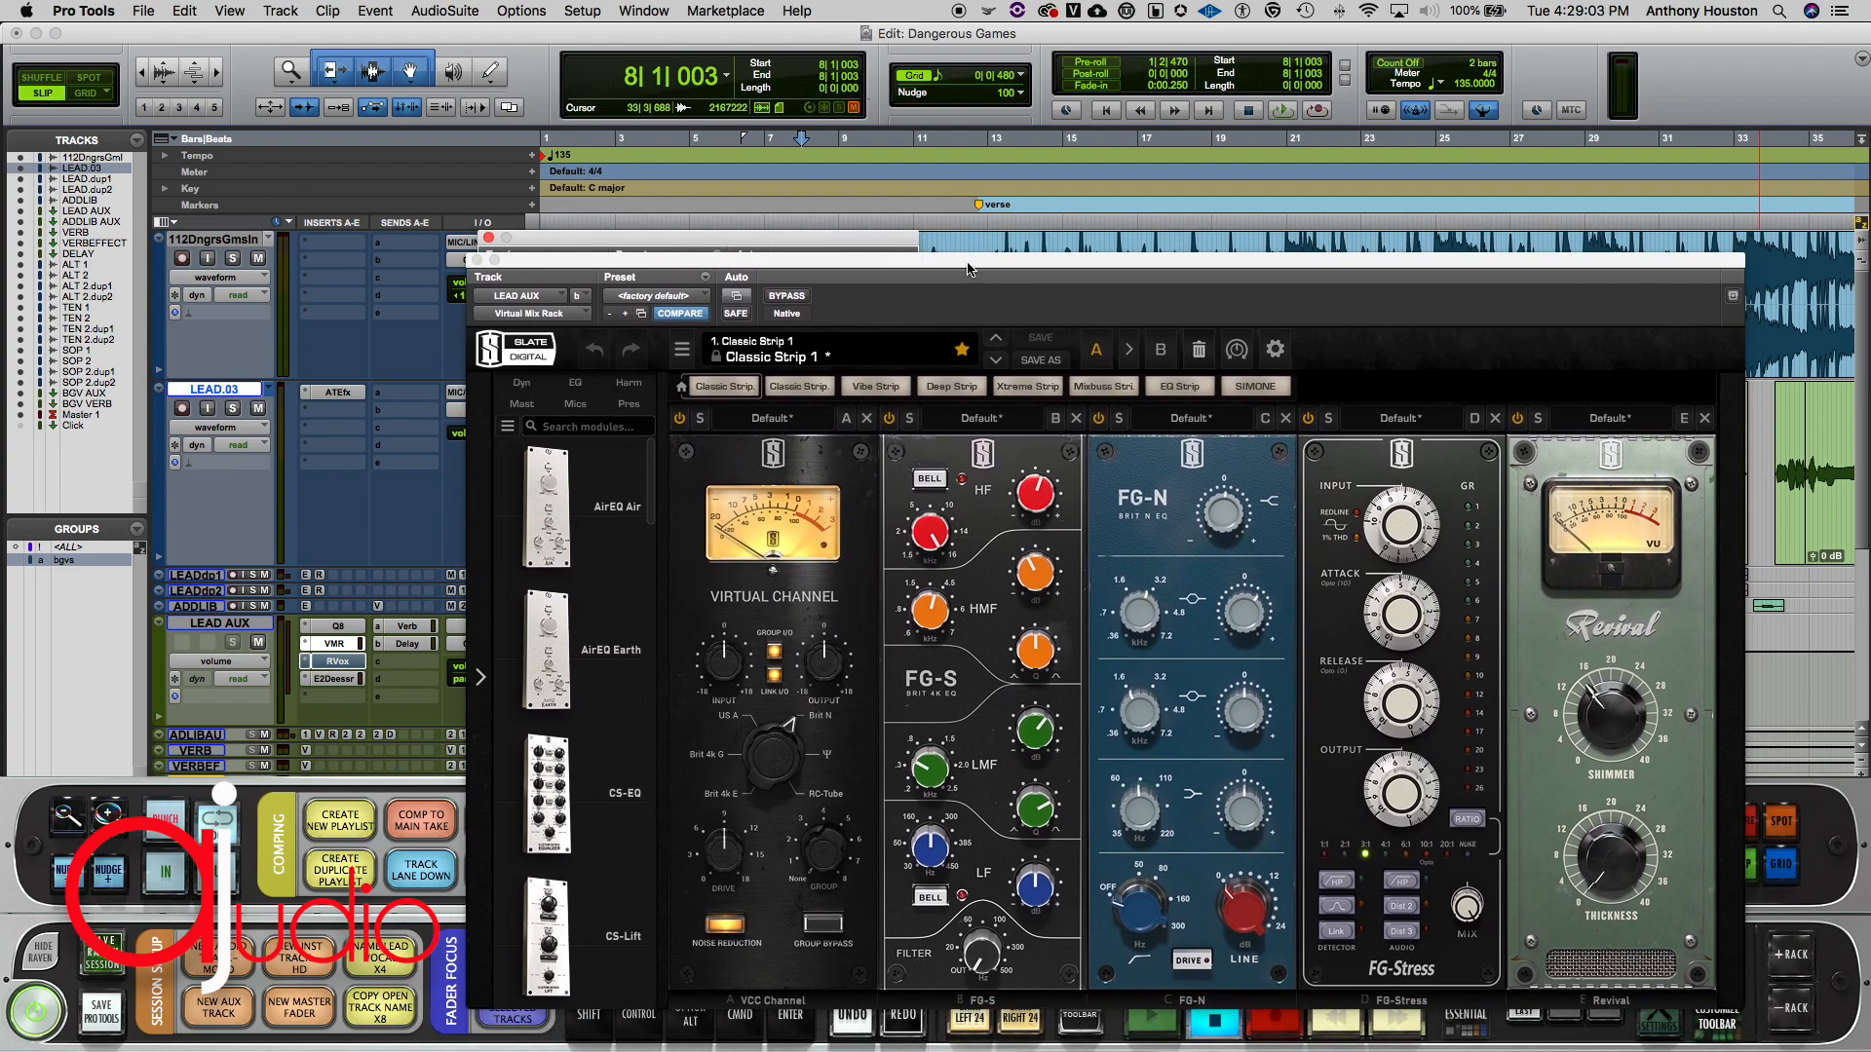
left_click_drag(874, 241, 1507, 145)
left_click_drag(1003, 261, 484, 182)
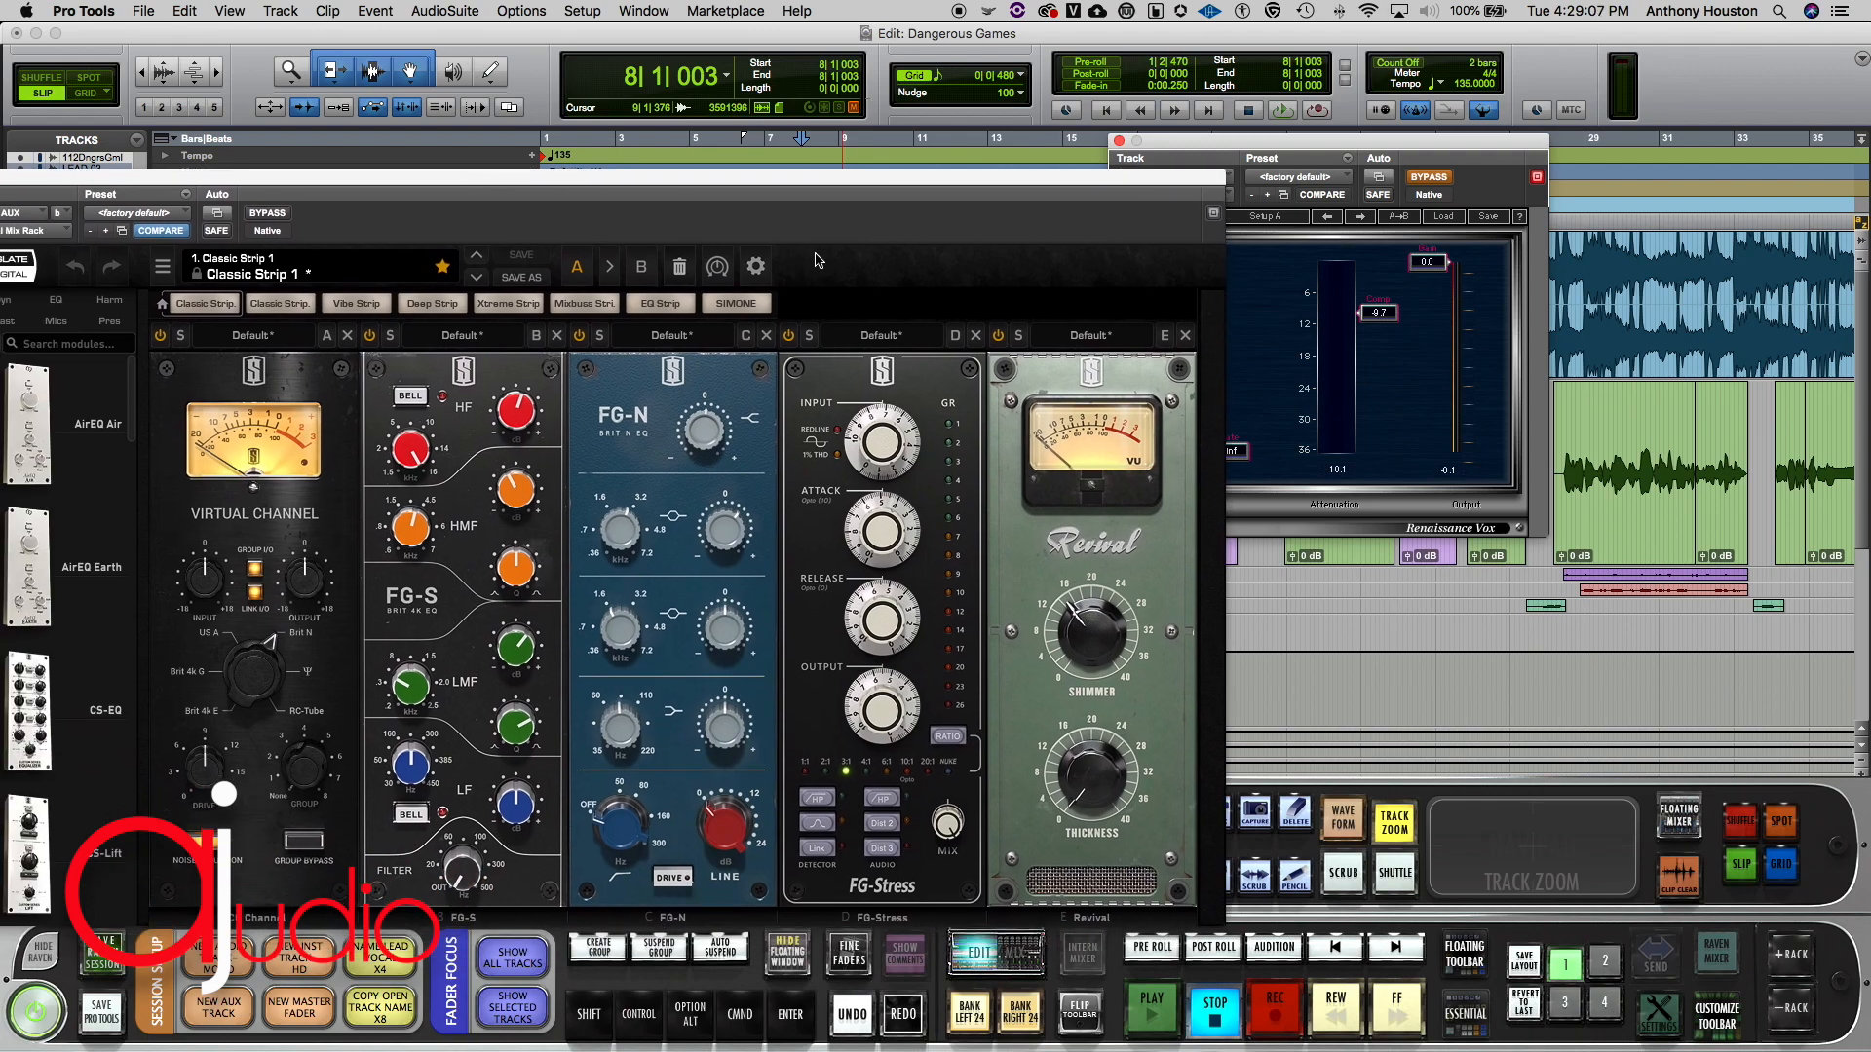
Step: Play the lead vocal with RVox bypassed, move the playback start to 12|4|020, and play from there
key("space")
left_click_drag(888, 234, 998, 227)
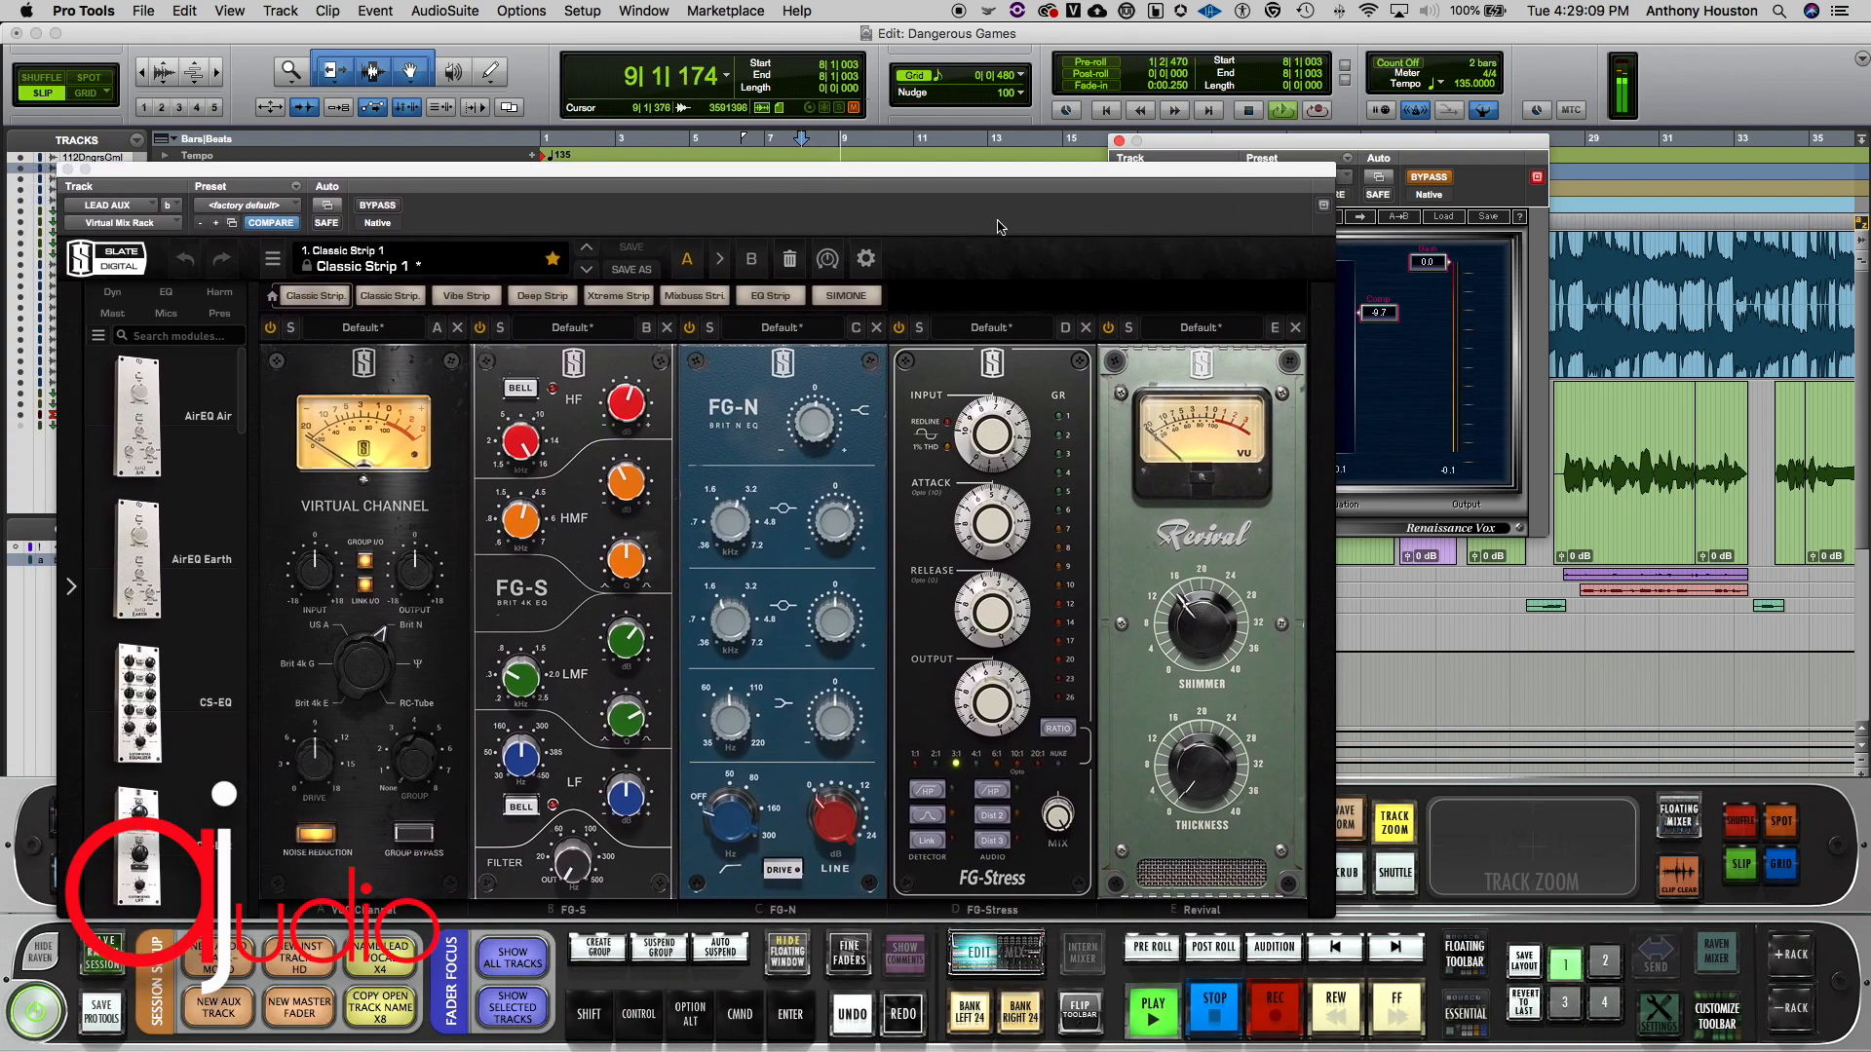
left_click_drag(1379, 170, 1423, 207)
key("space")
key("Tab")
key("space")
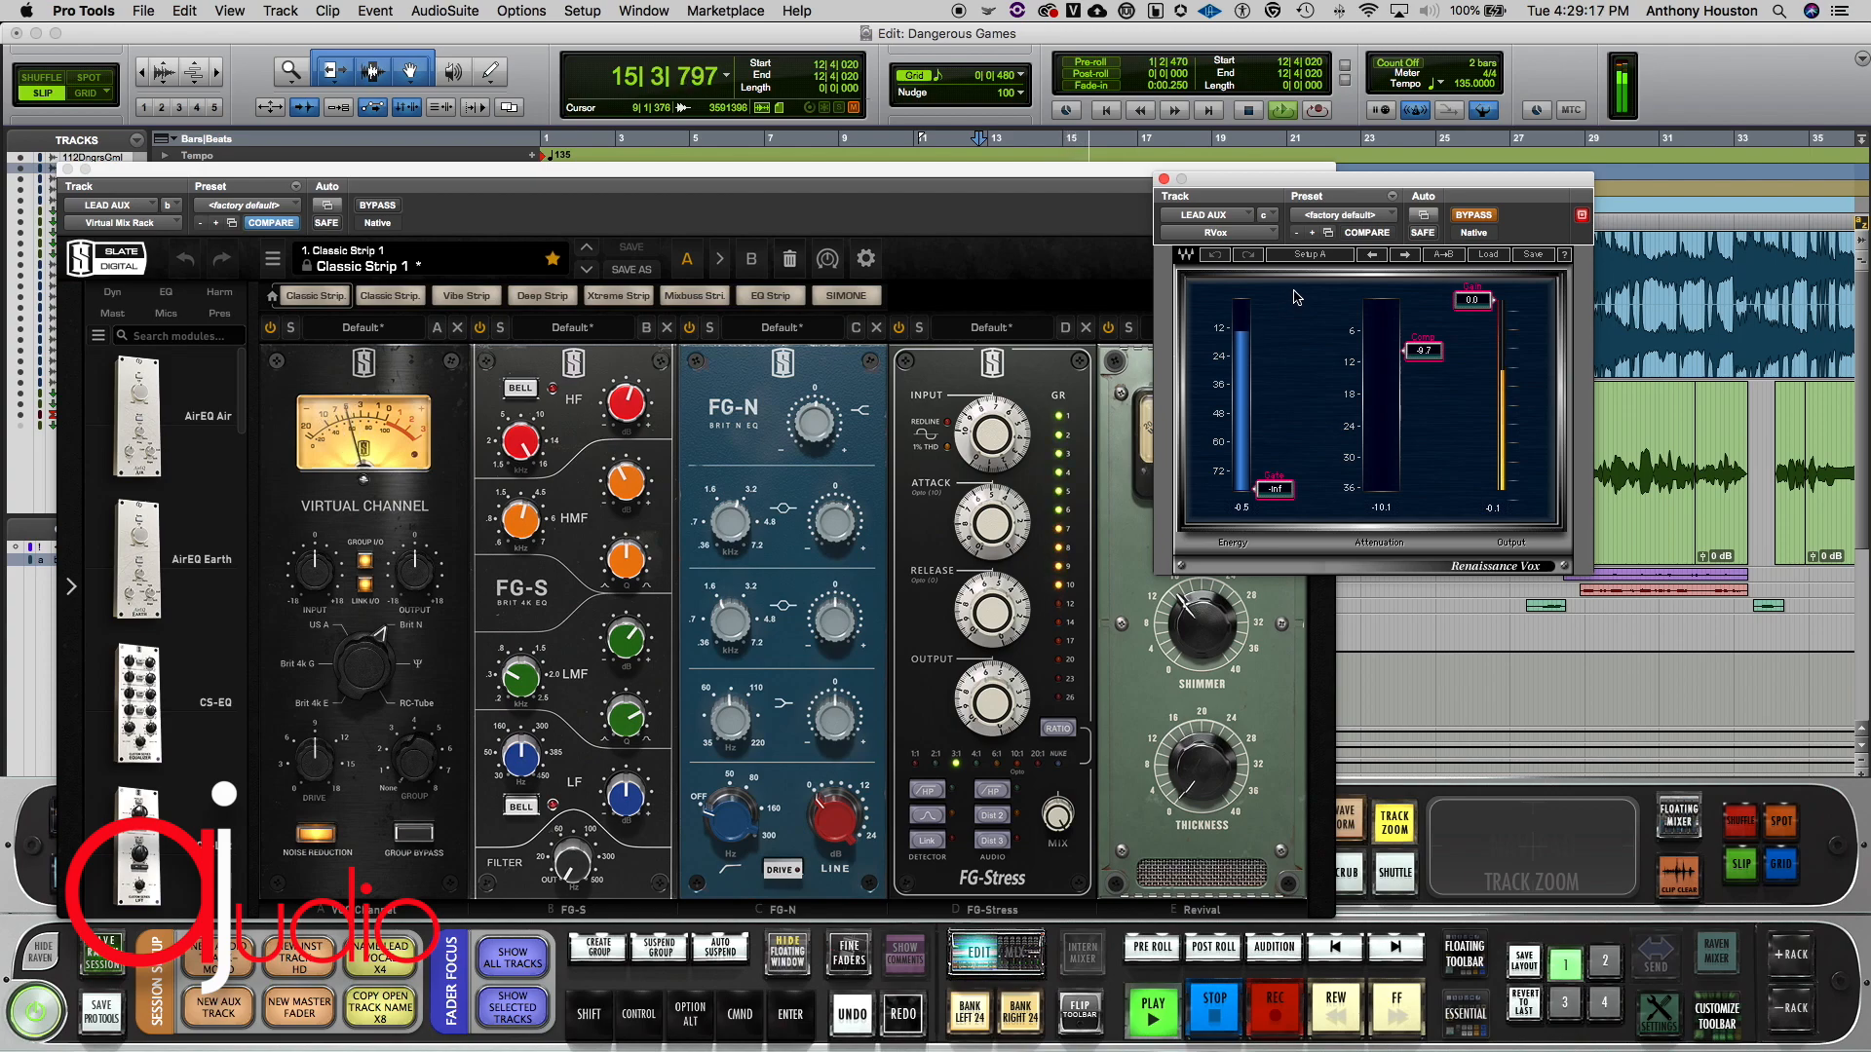
key("space")
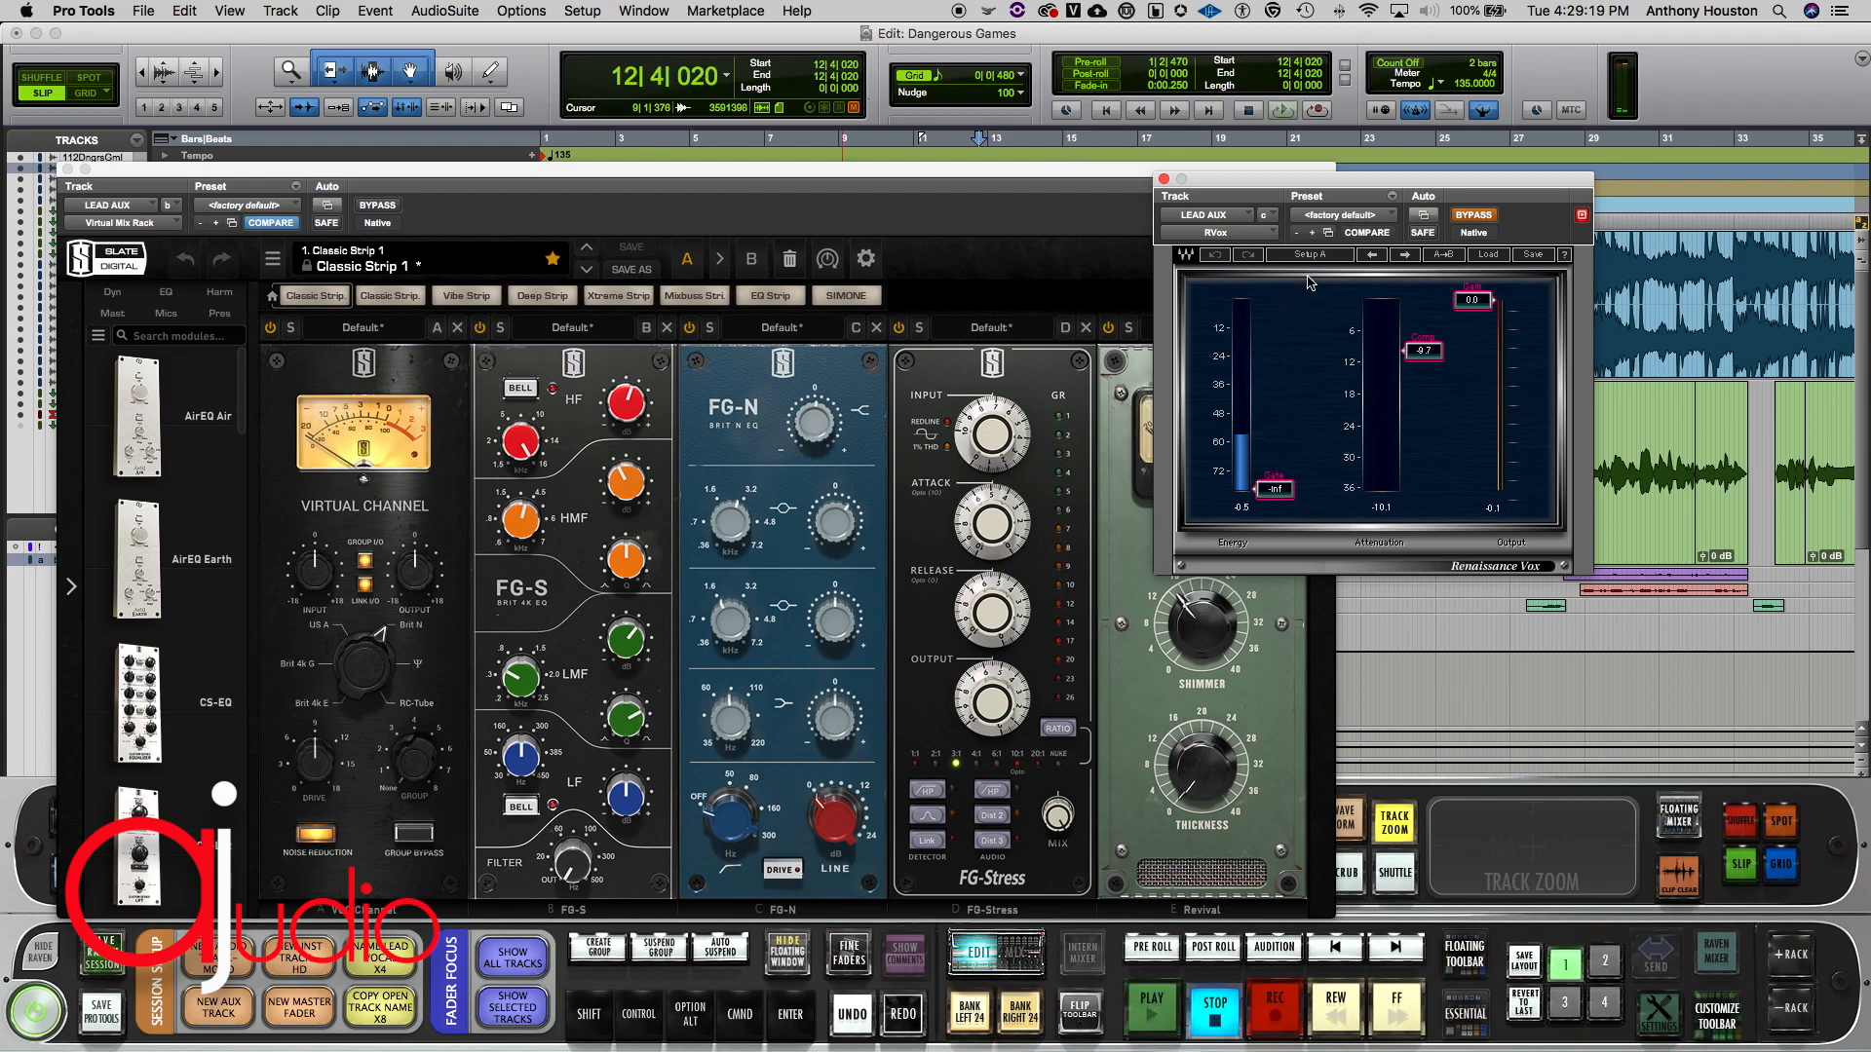
Step: Try turning up the FG-Stress output while the lead vocal plays, and undo the change
left_click(1062, 453)
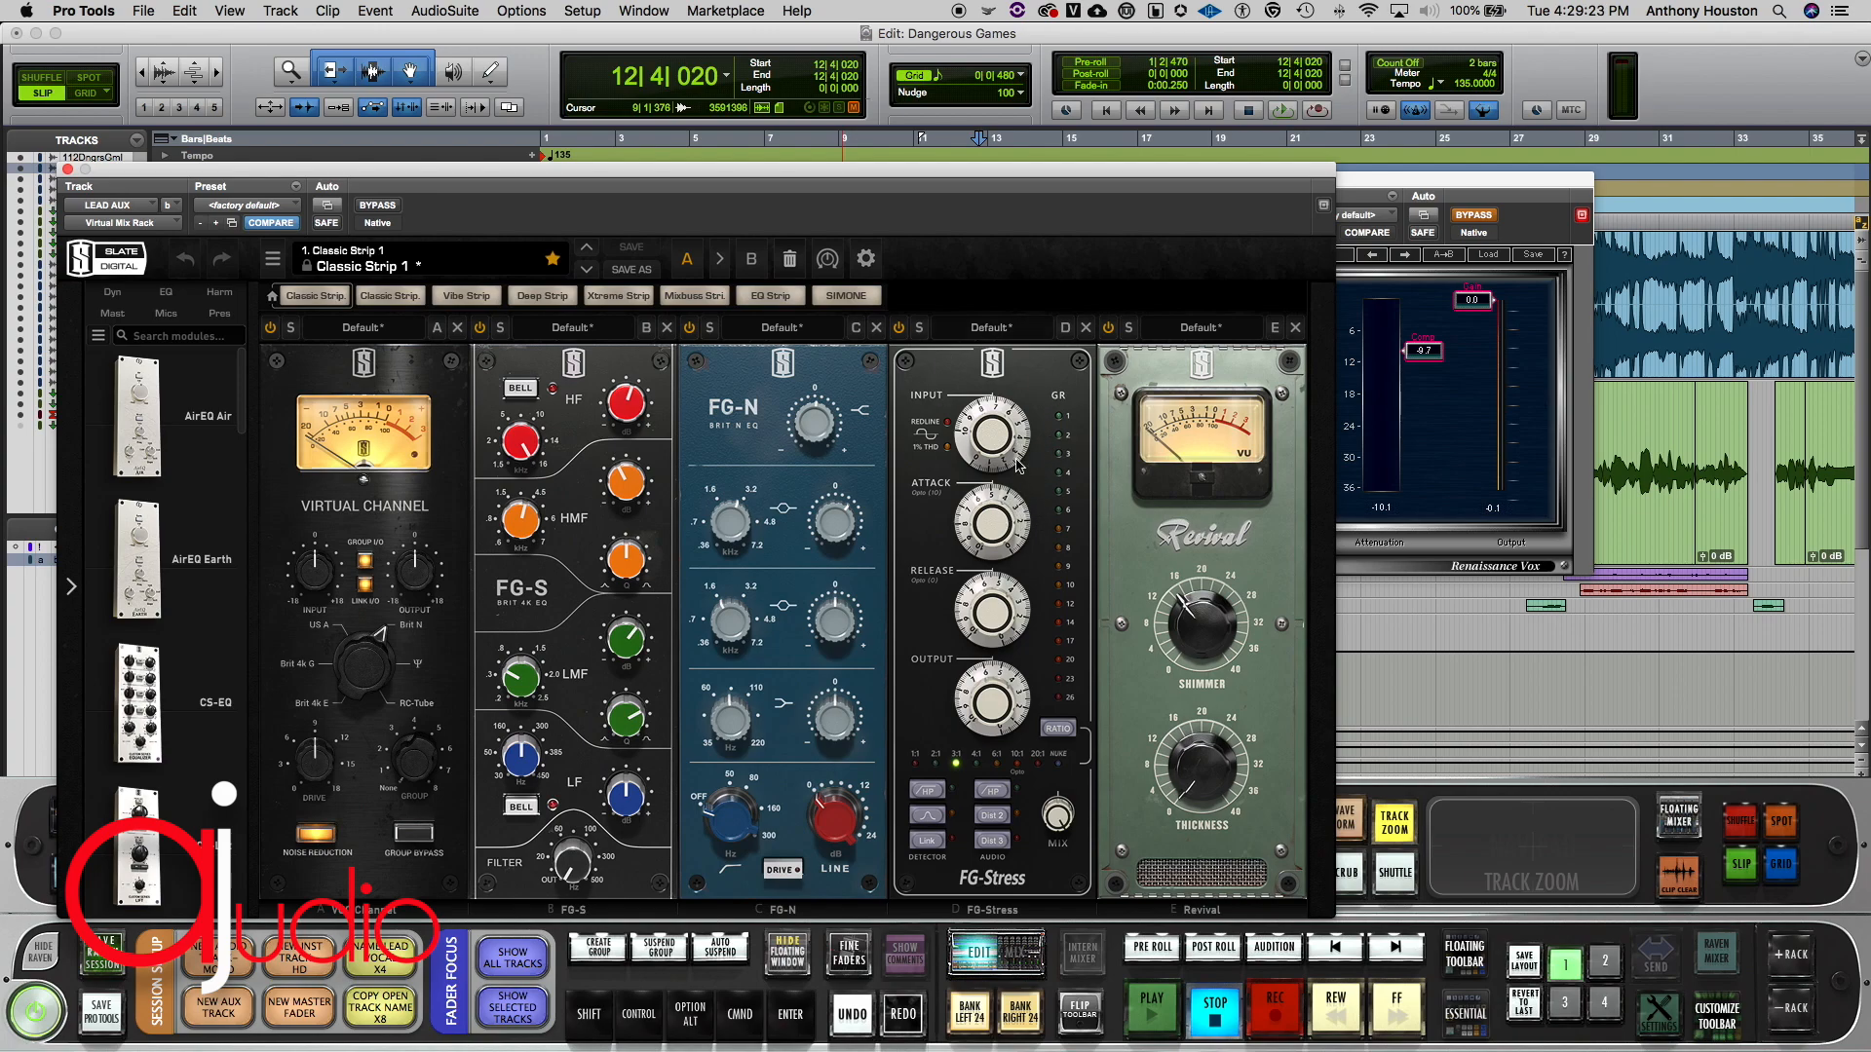
mouse_move(976, 500)
mouse_move(996, 677)
left_click(994, 674)
key("space")
left_click_drag(994, 673, 1009, 637)
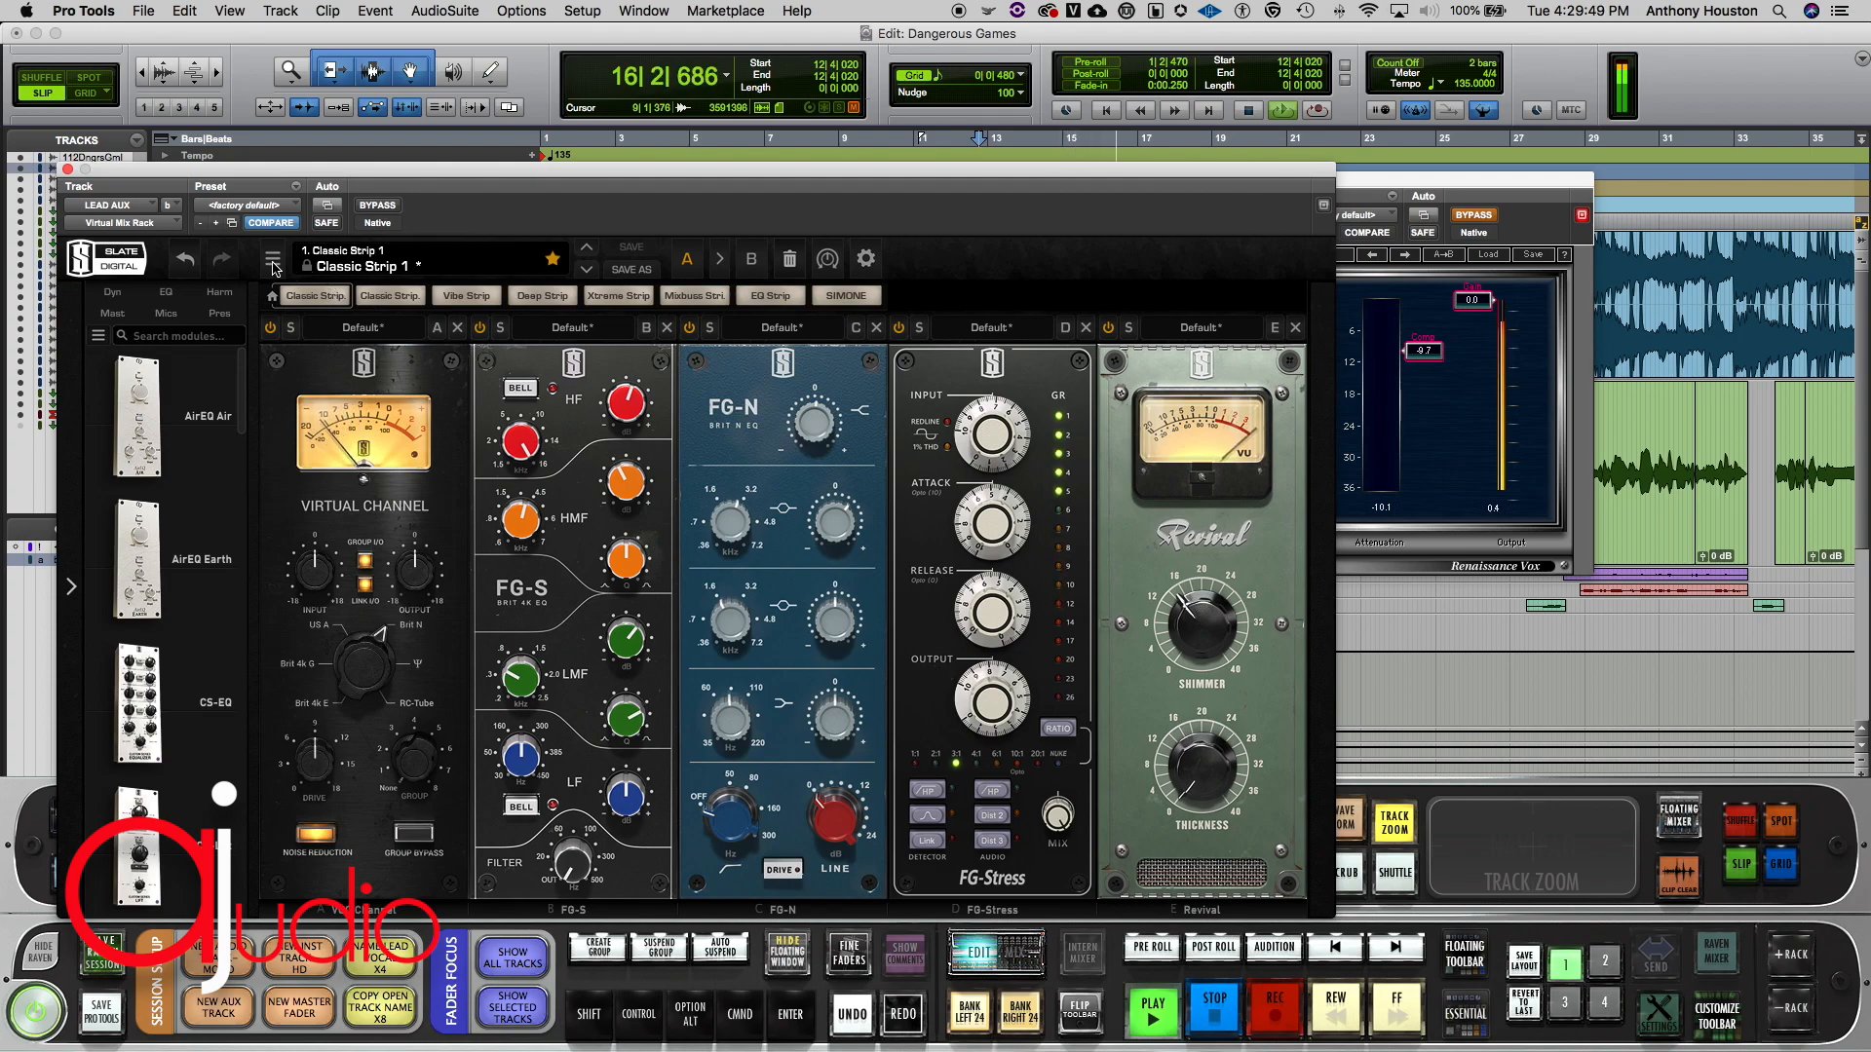
key("space")
left_click(187, 261)
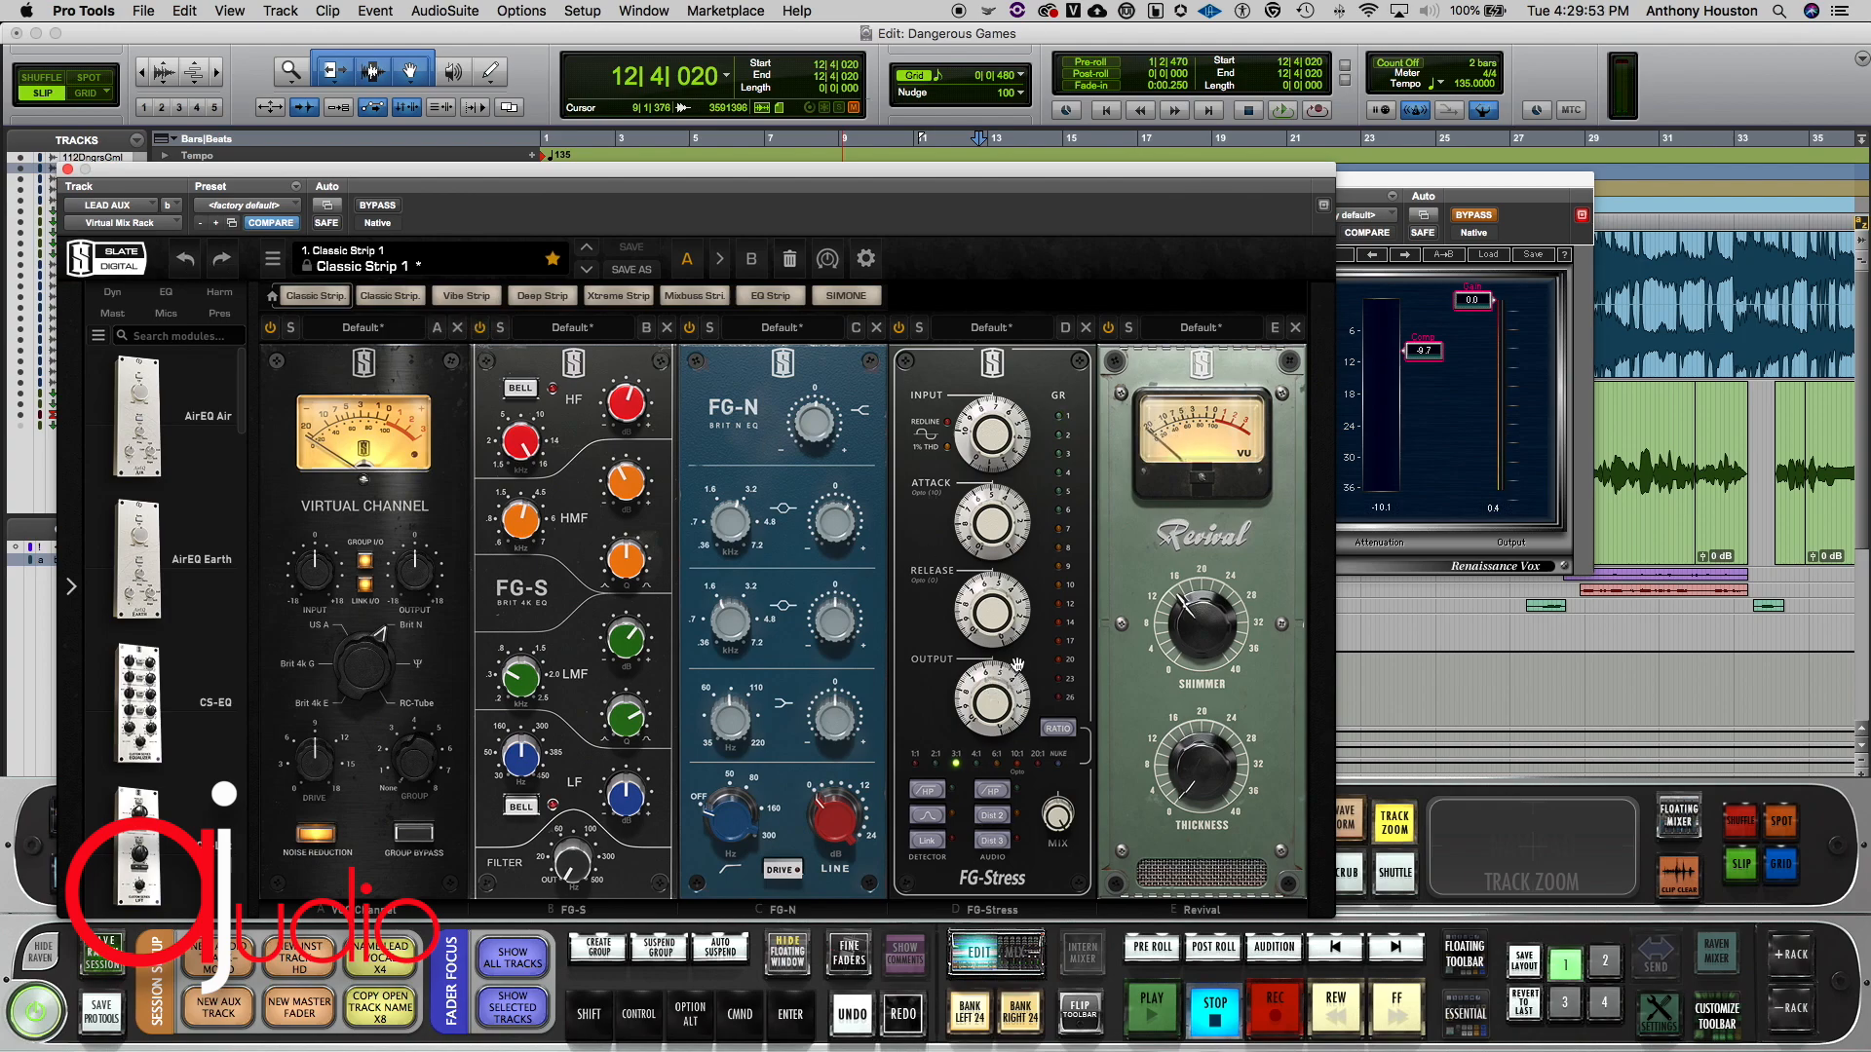
Step: Play the lead vocal from 12|4|020 and take RVox out of bypass during playback
left_click(1457, 293)
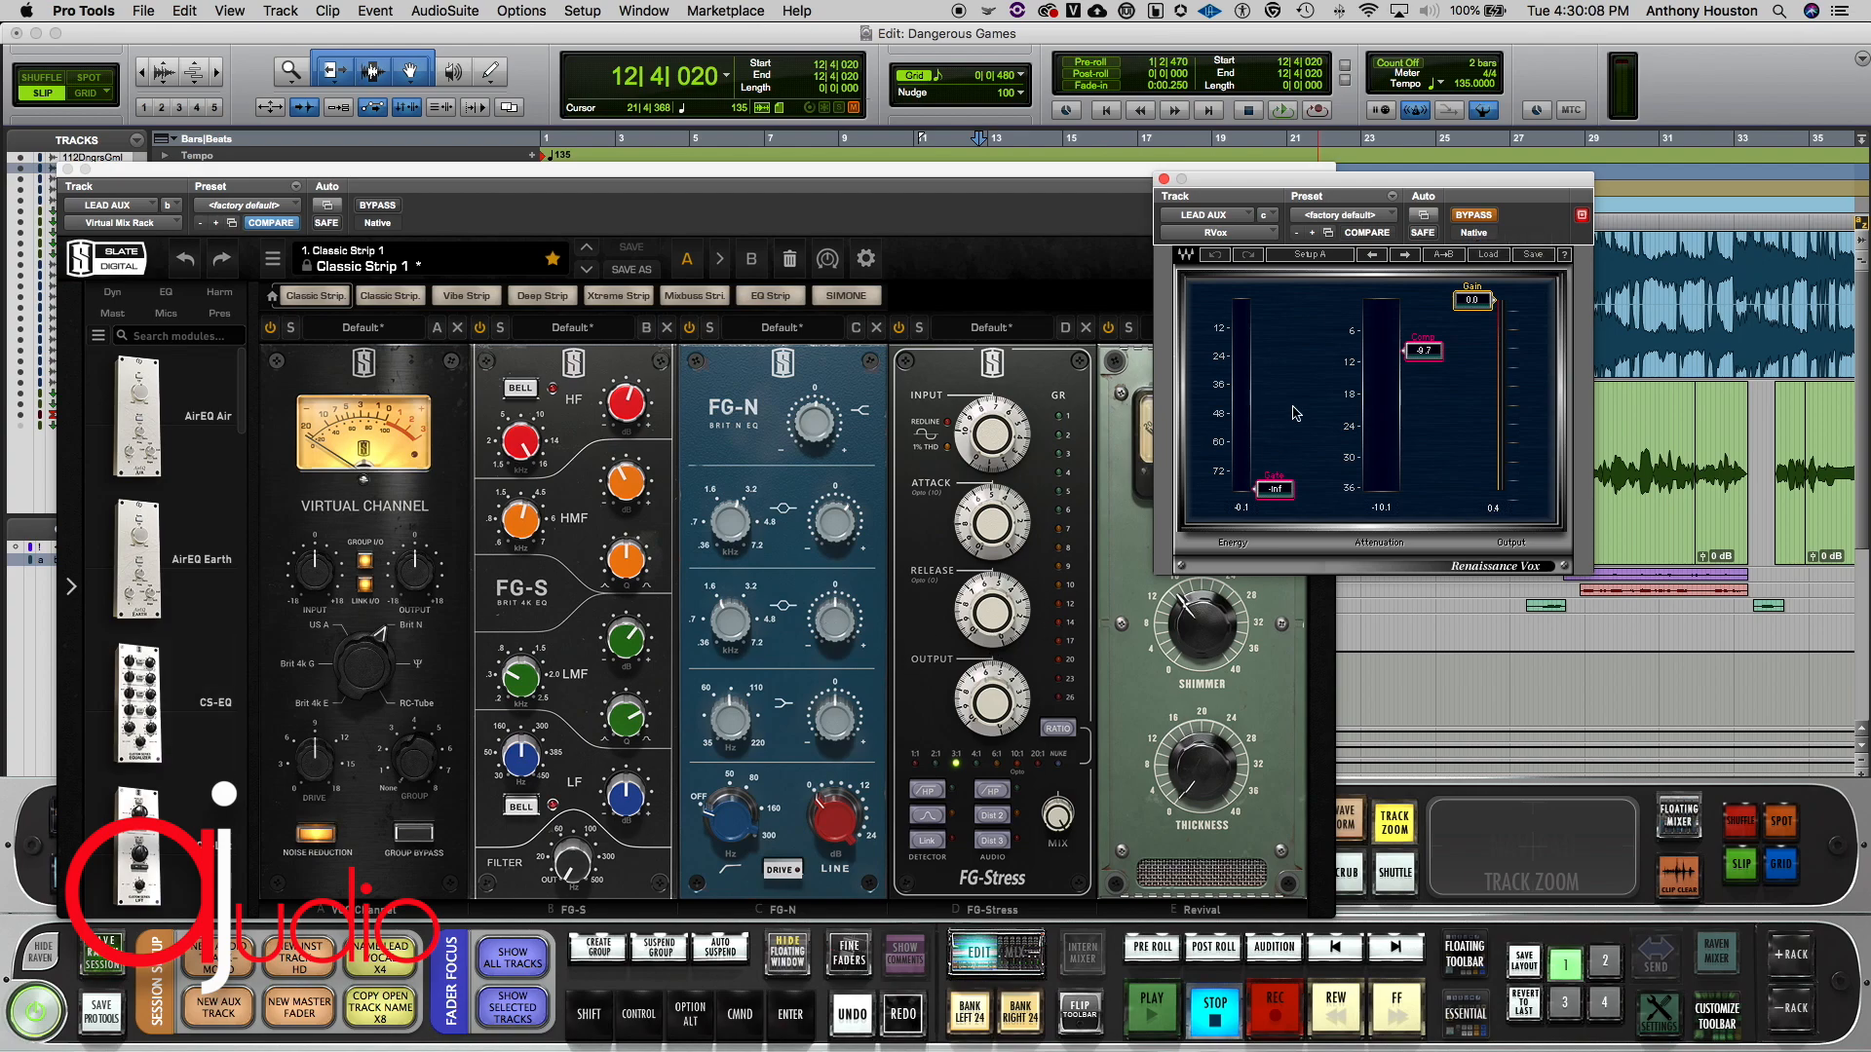
key("space")
left_click(1478, 218)
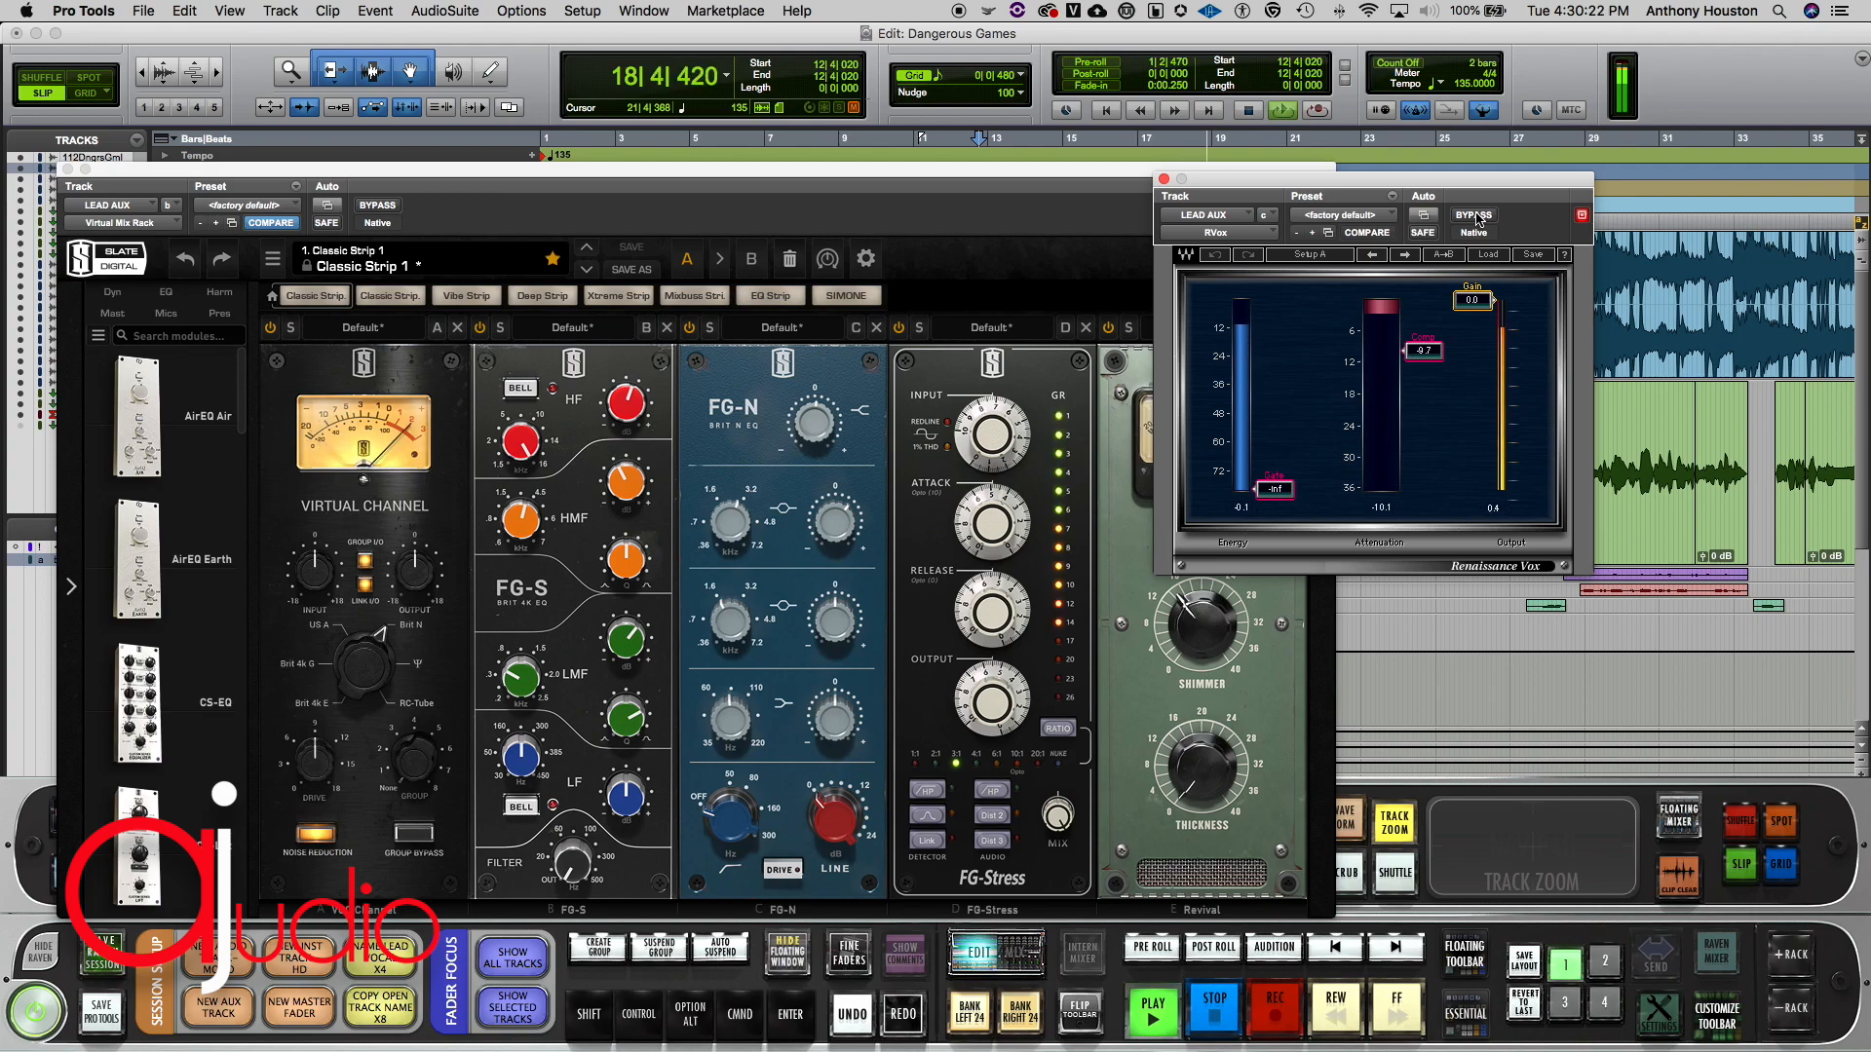
key("space")
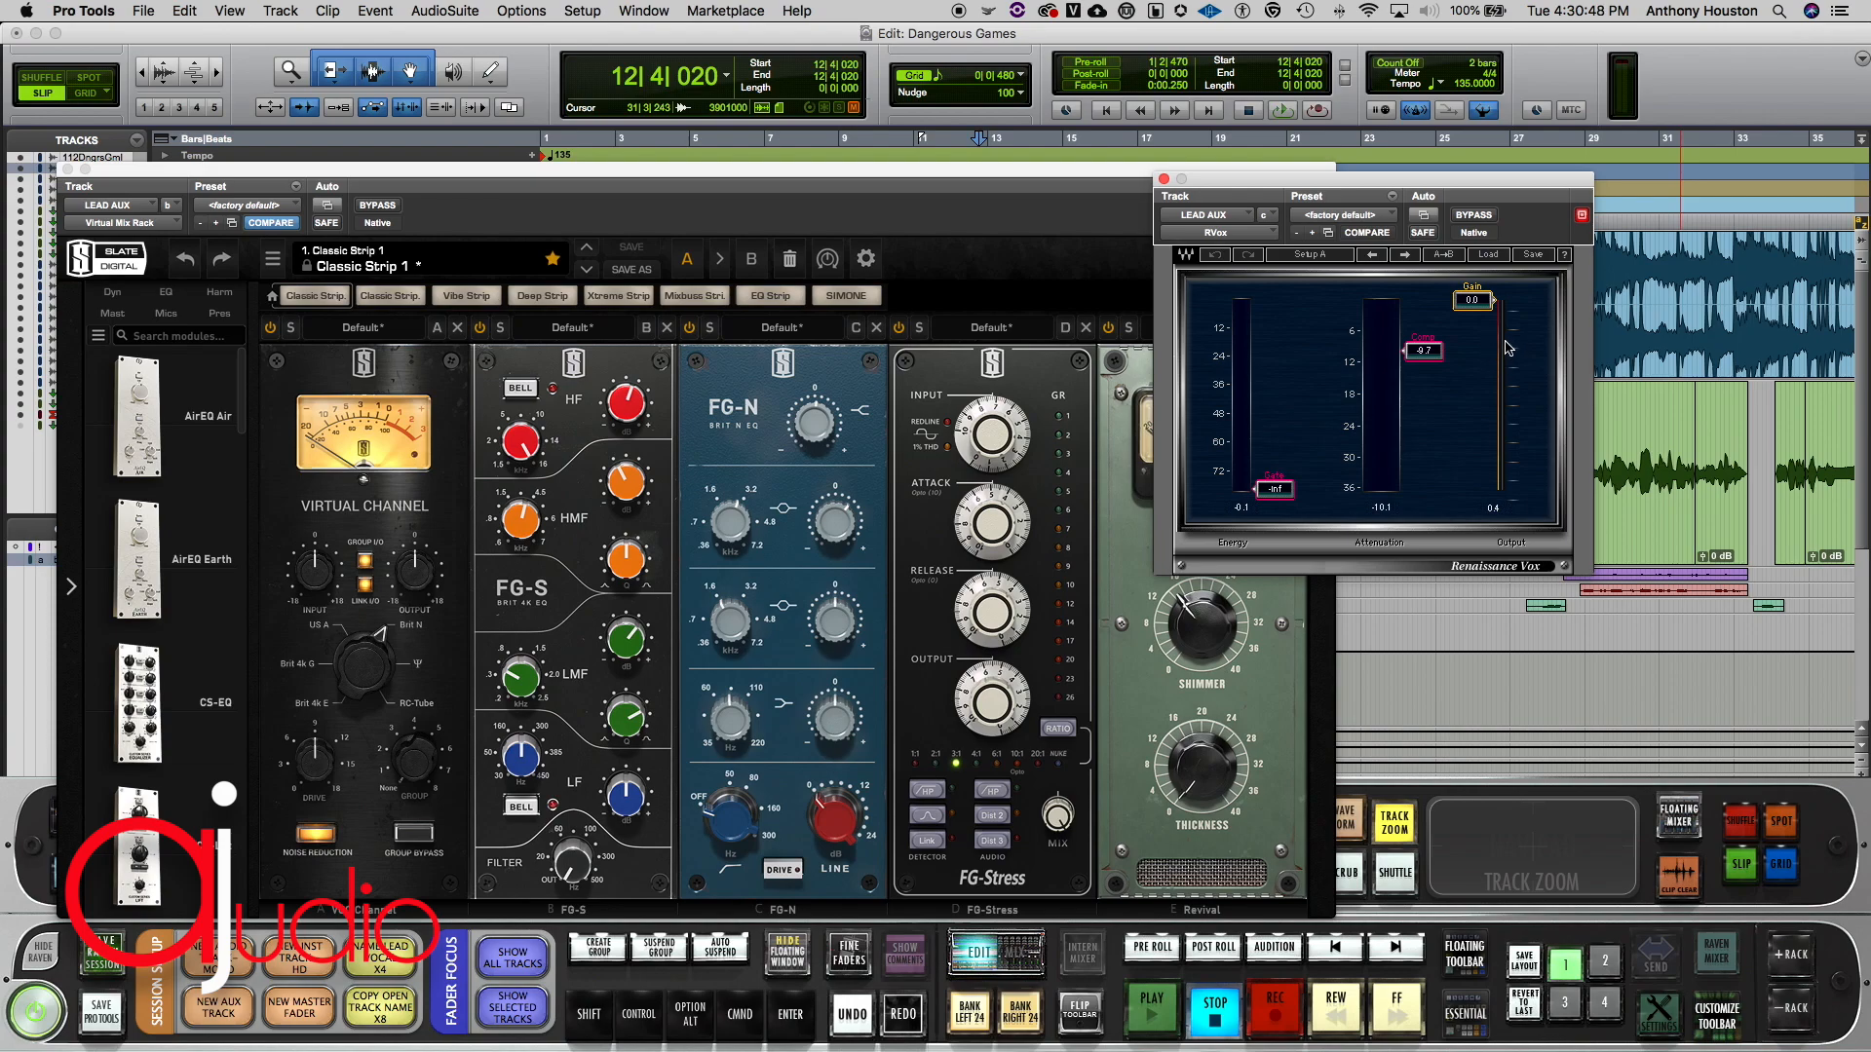
Step: Play the same vocal passage again with RVox active and close the RVox window
key("space")
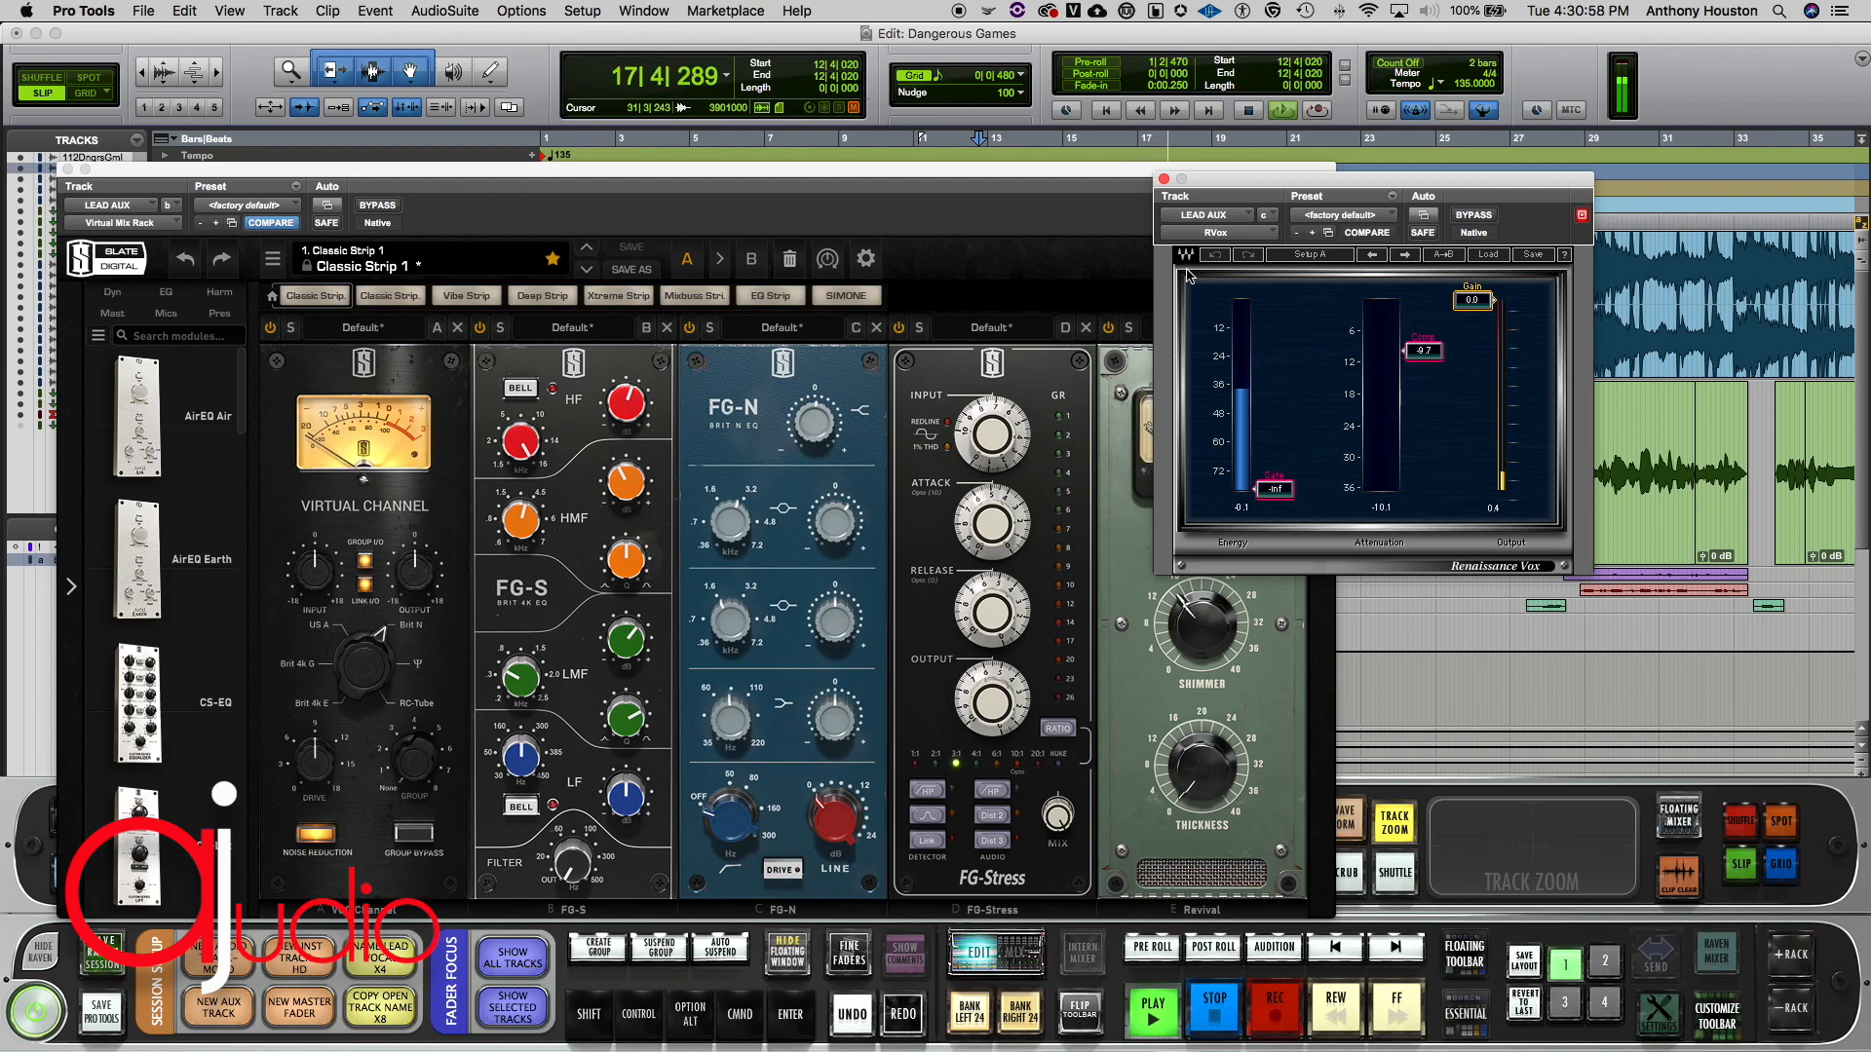
left_click(1165, 181)
key("space")
Step: Open the E2Deesser insert on LEAD AUX and close the Virtual Mix Rack window
left_click_drag(369, 174, 812, 142)
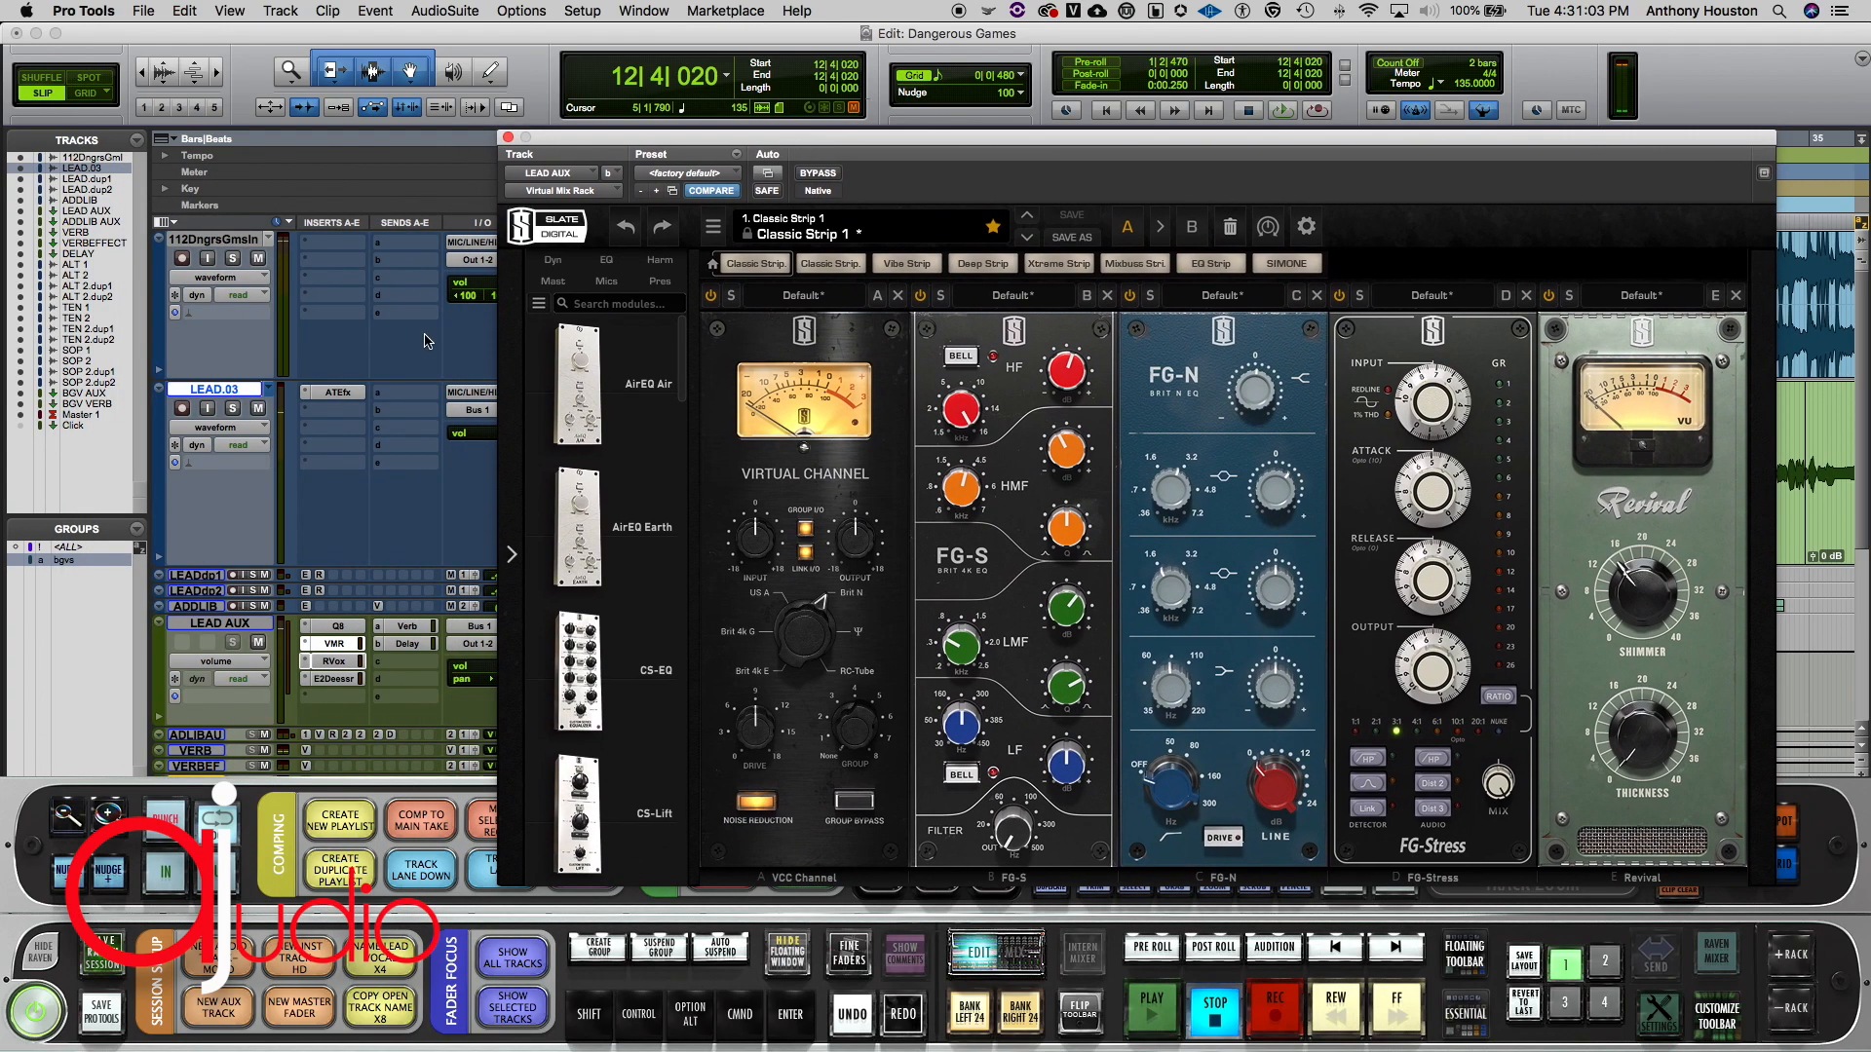
left_click(335, 679)
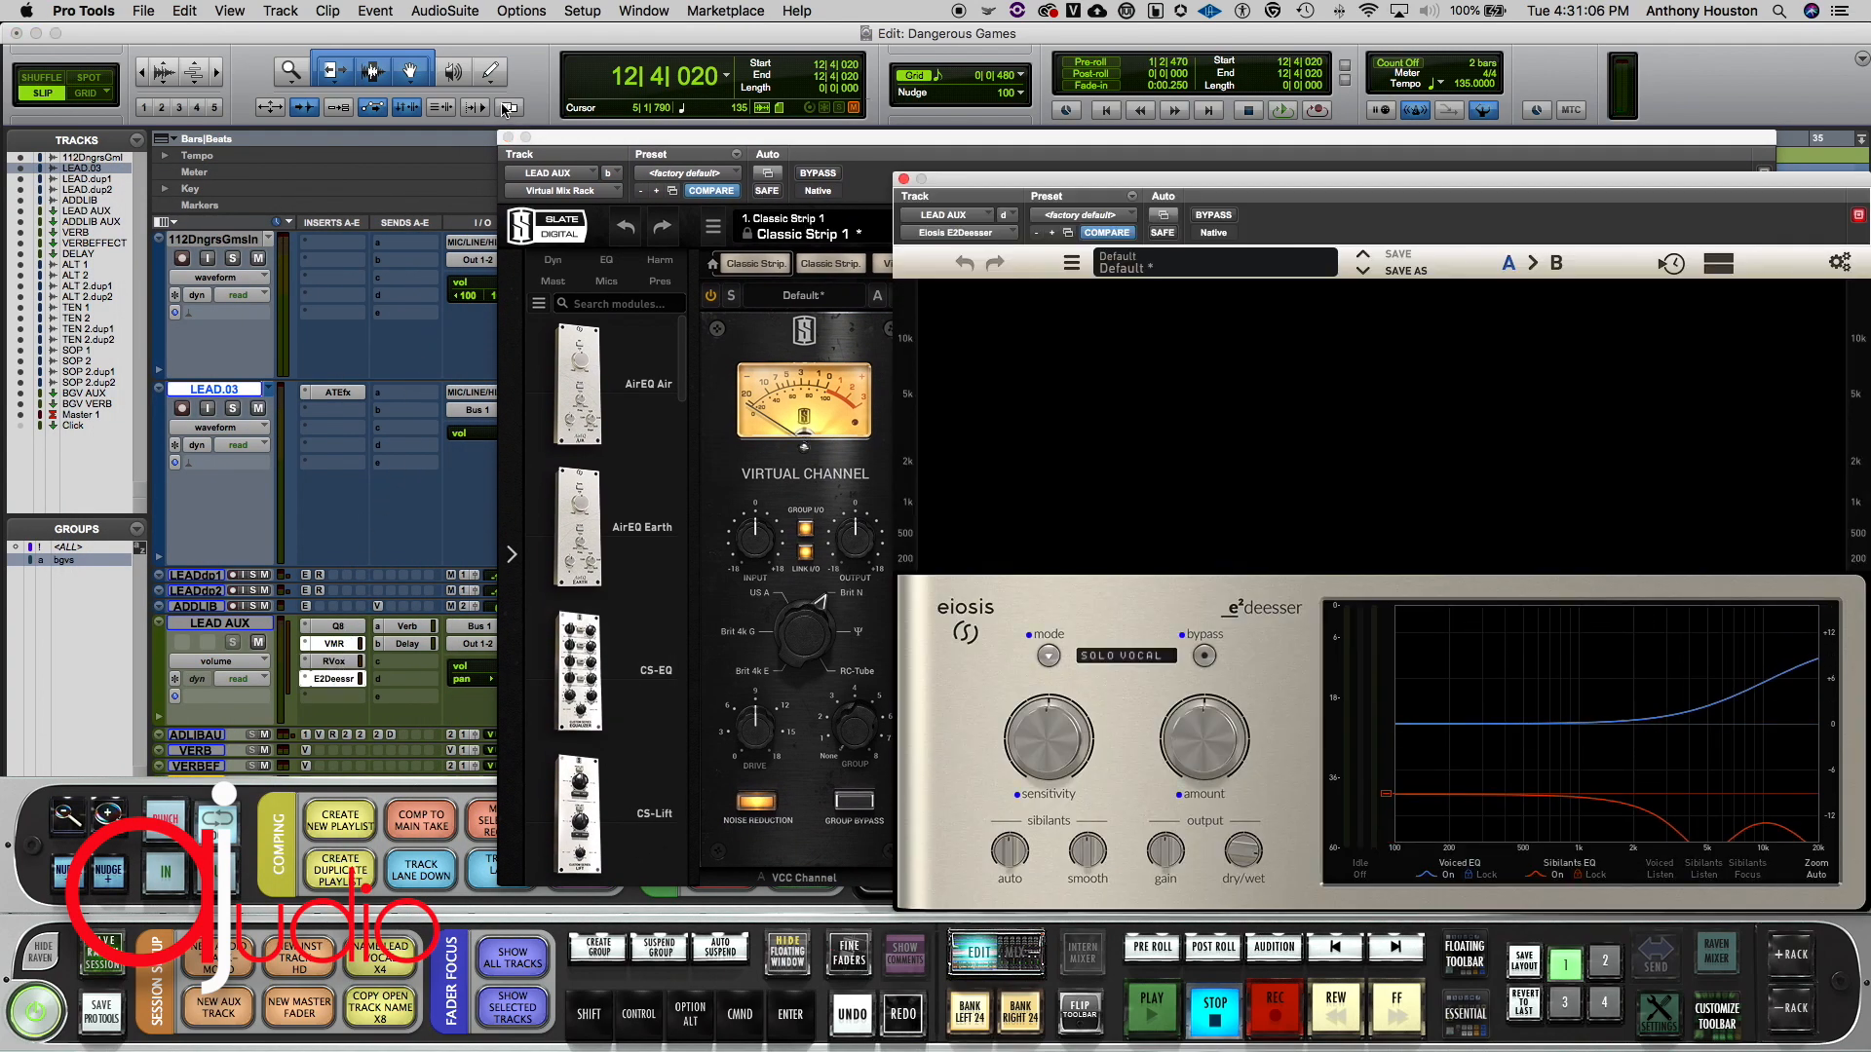
left_click(508, 140)
left_click_drag(1084, 186, 883, 126)
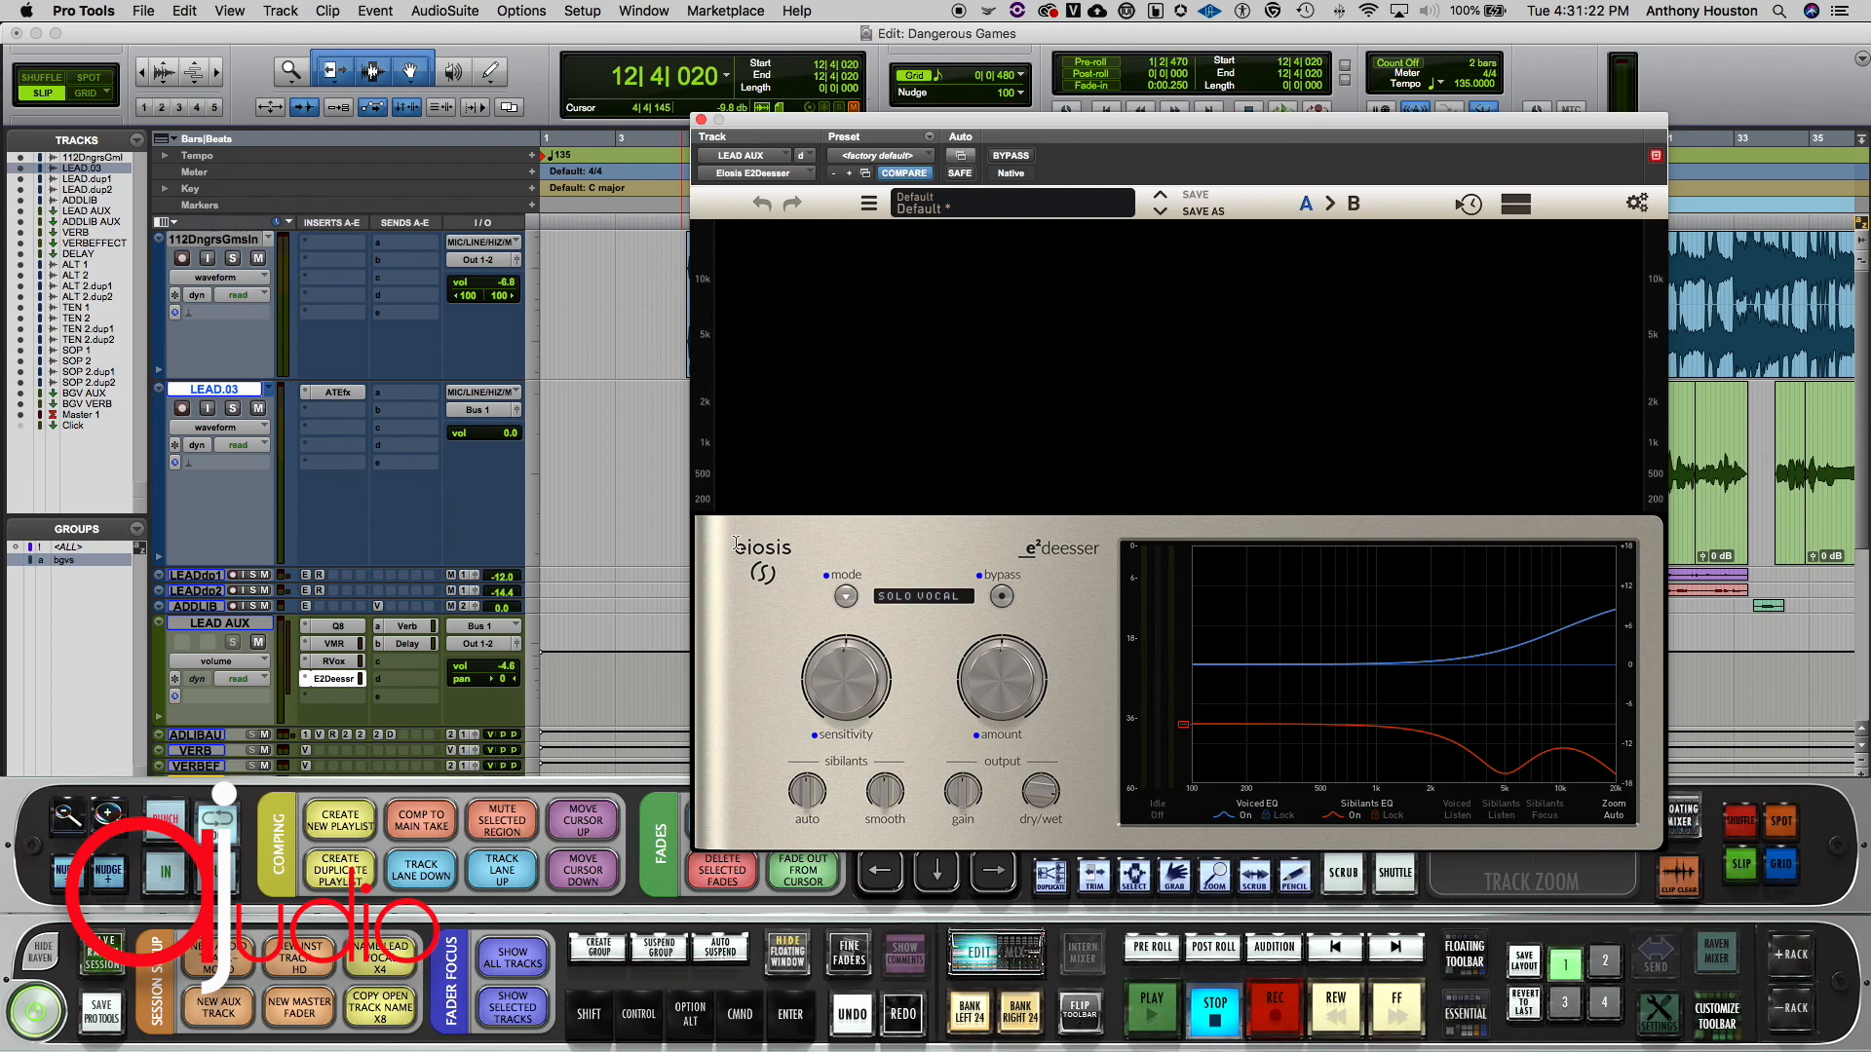
Step: Show the Eiosis E2Deesser's version and credits information, and dismiss it
left_click(789, 547)
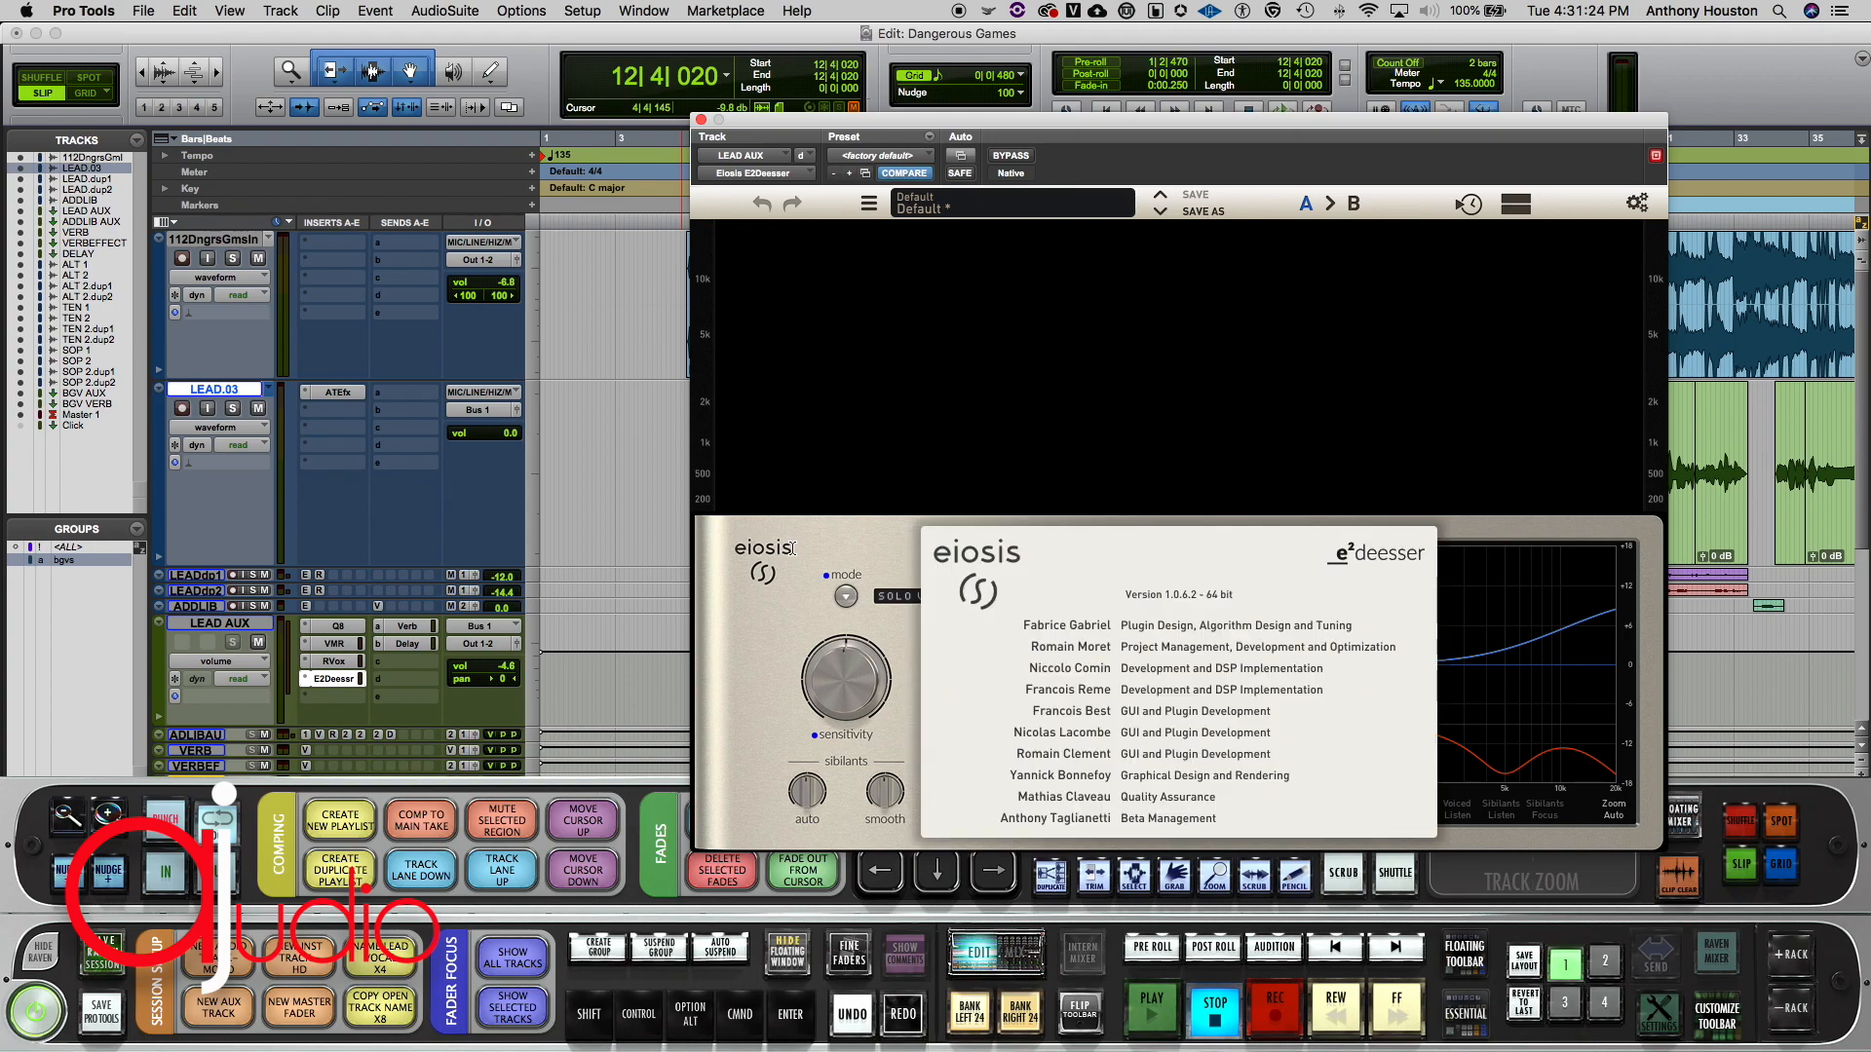
left_click(792, 549)
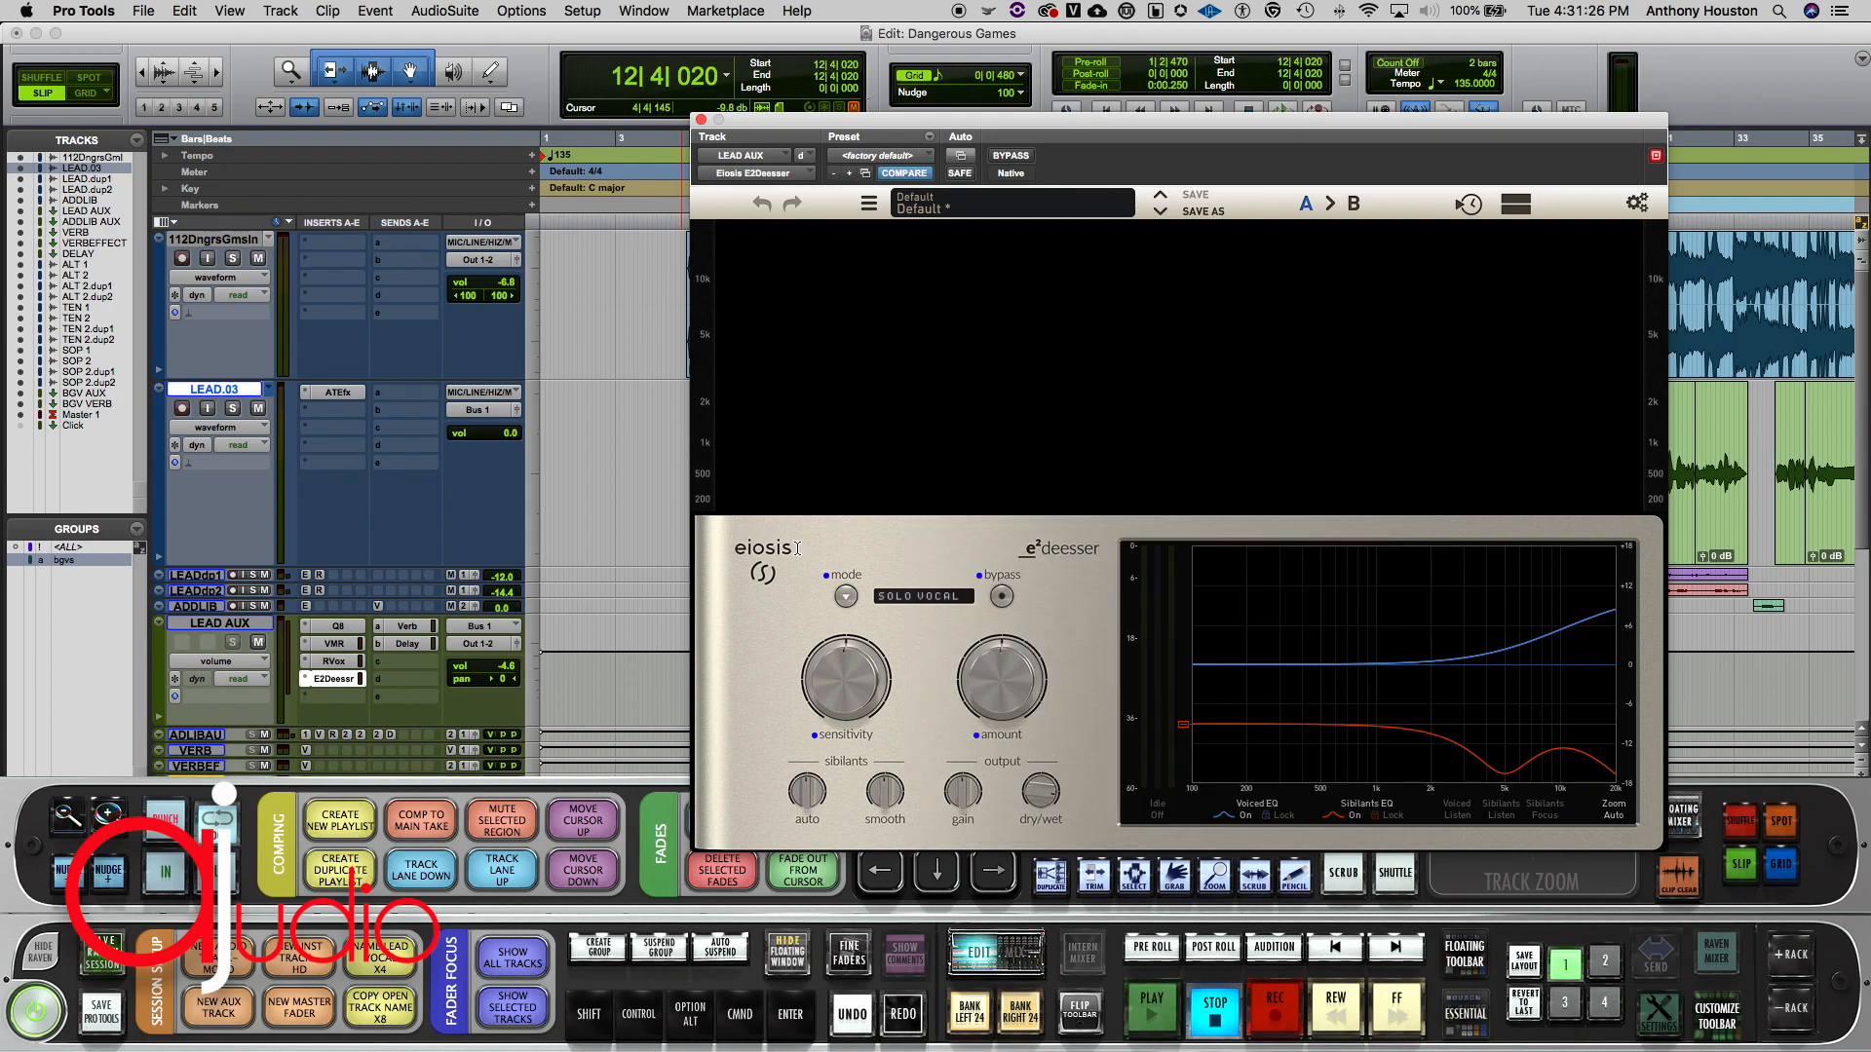
left_click(771, 551)
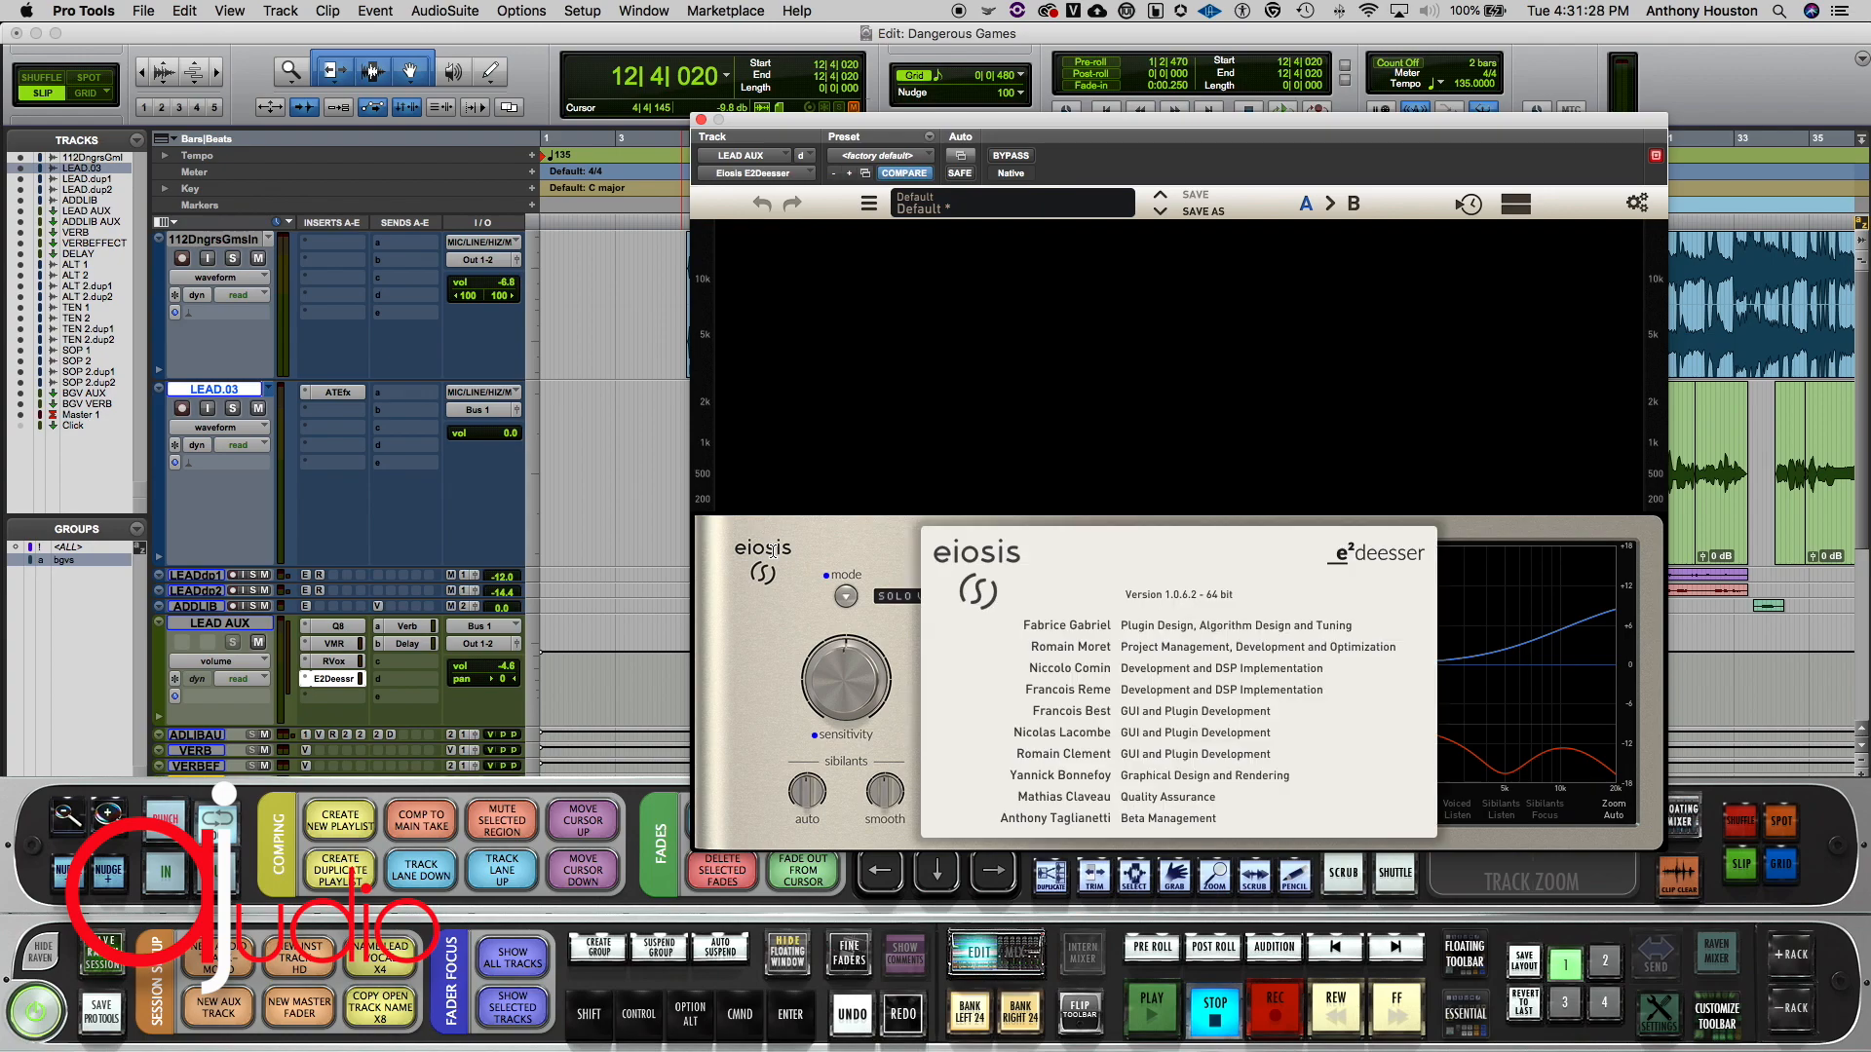
left_click(773, 551)
left_click(778, 559)
left_click(830, 574)
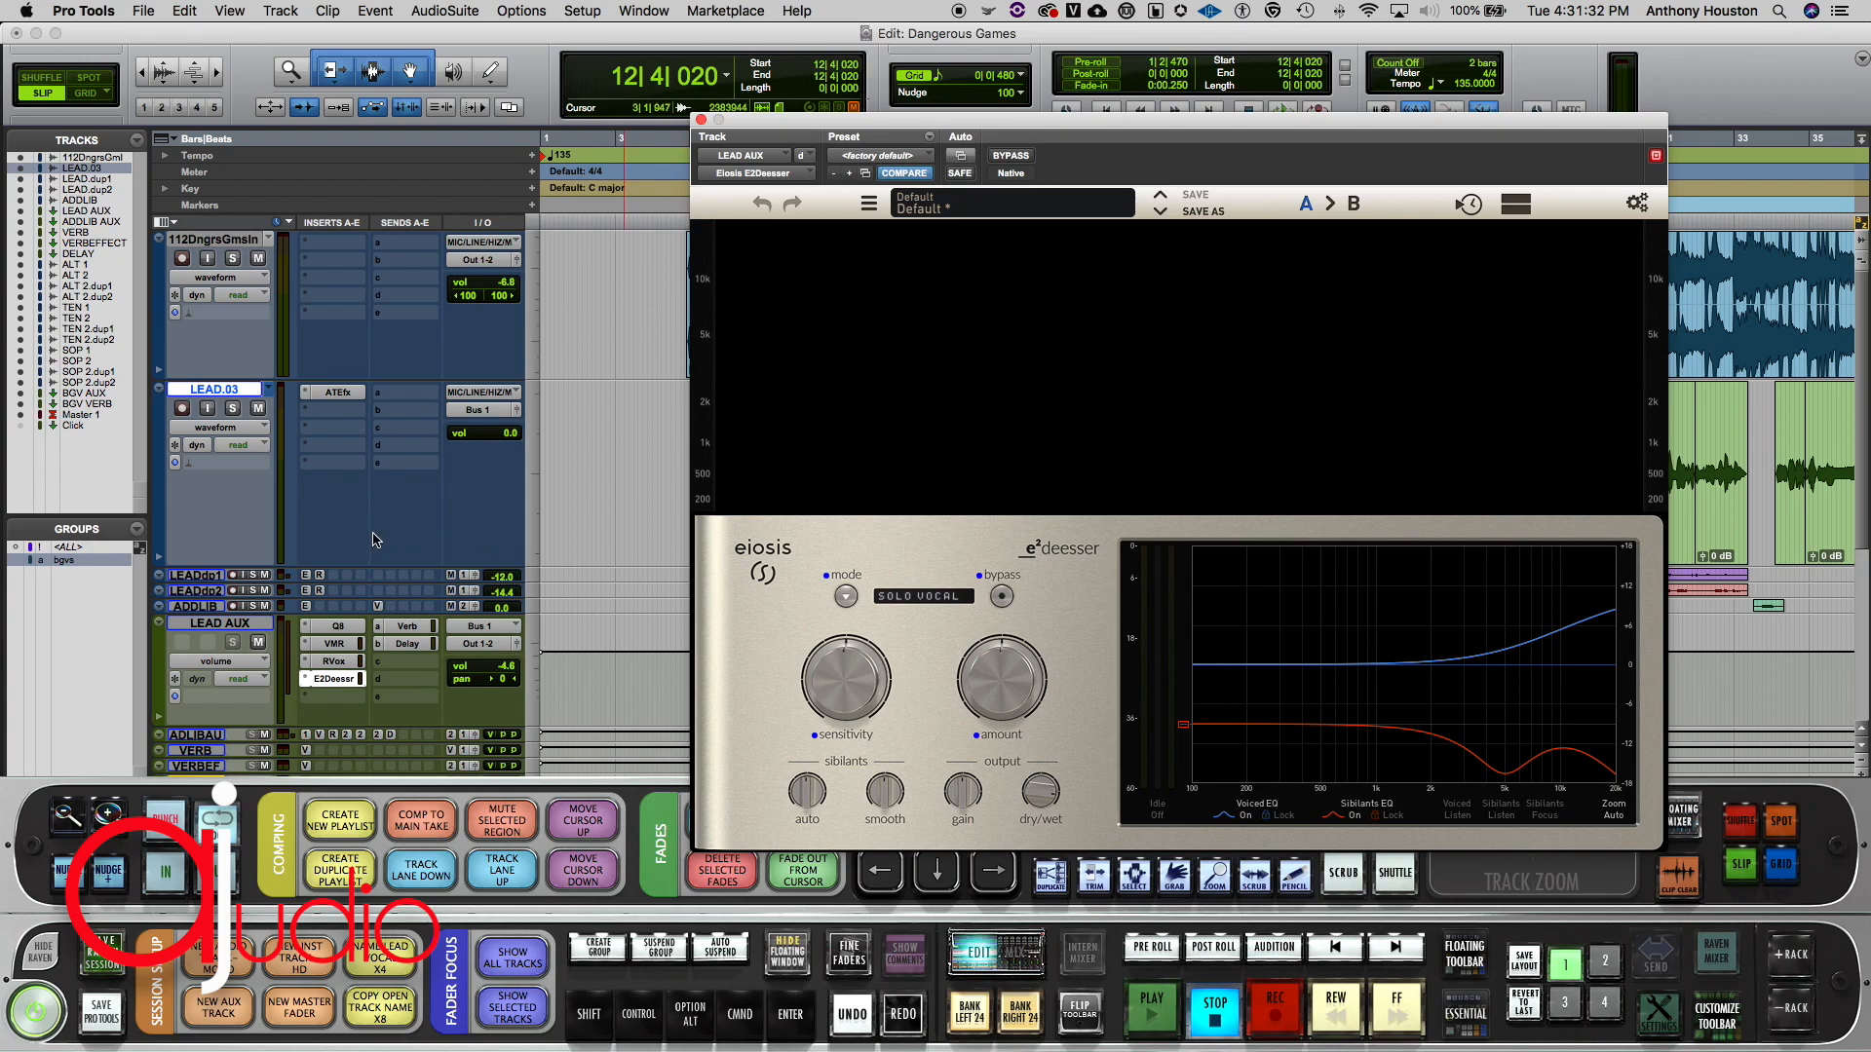
Step: Show the DeEsser insert on BGV AUX, and return to the E2Deesser insert on LEAD AUX
scroll(374, 541, "down", 5)
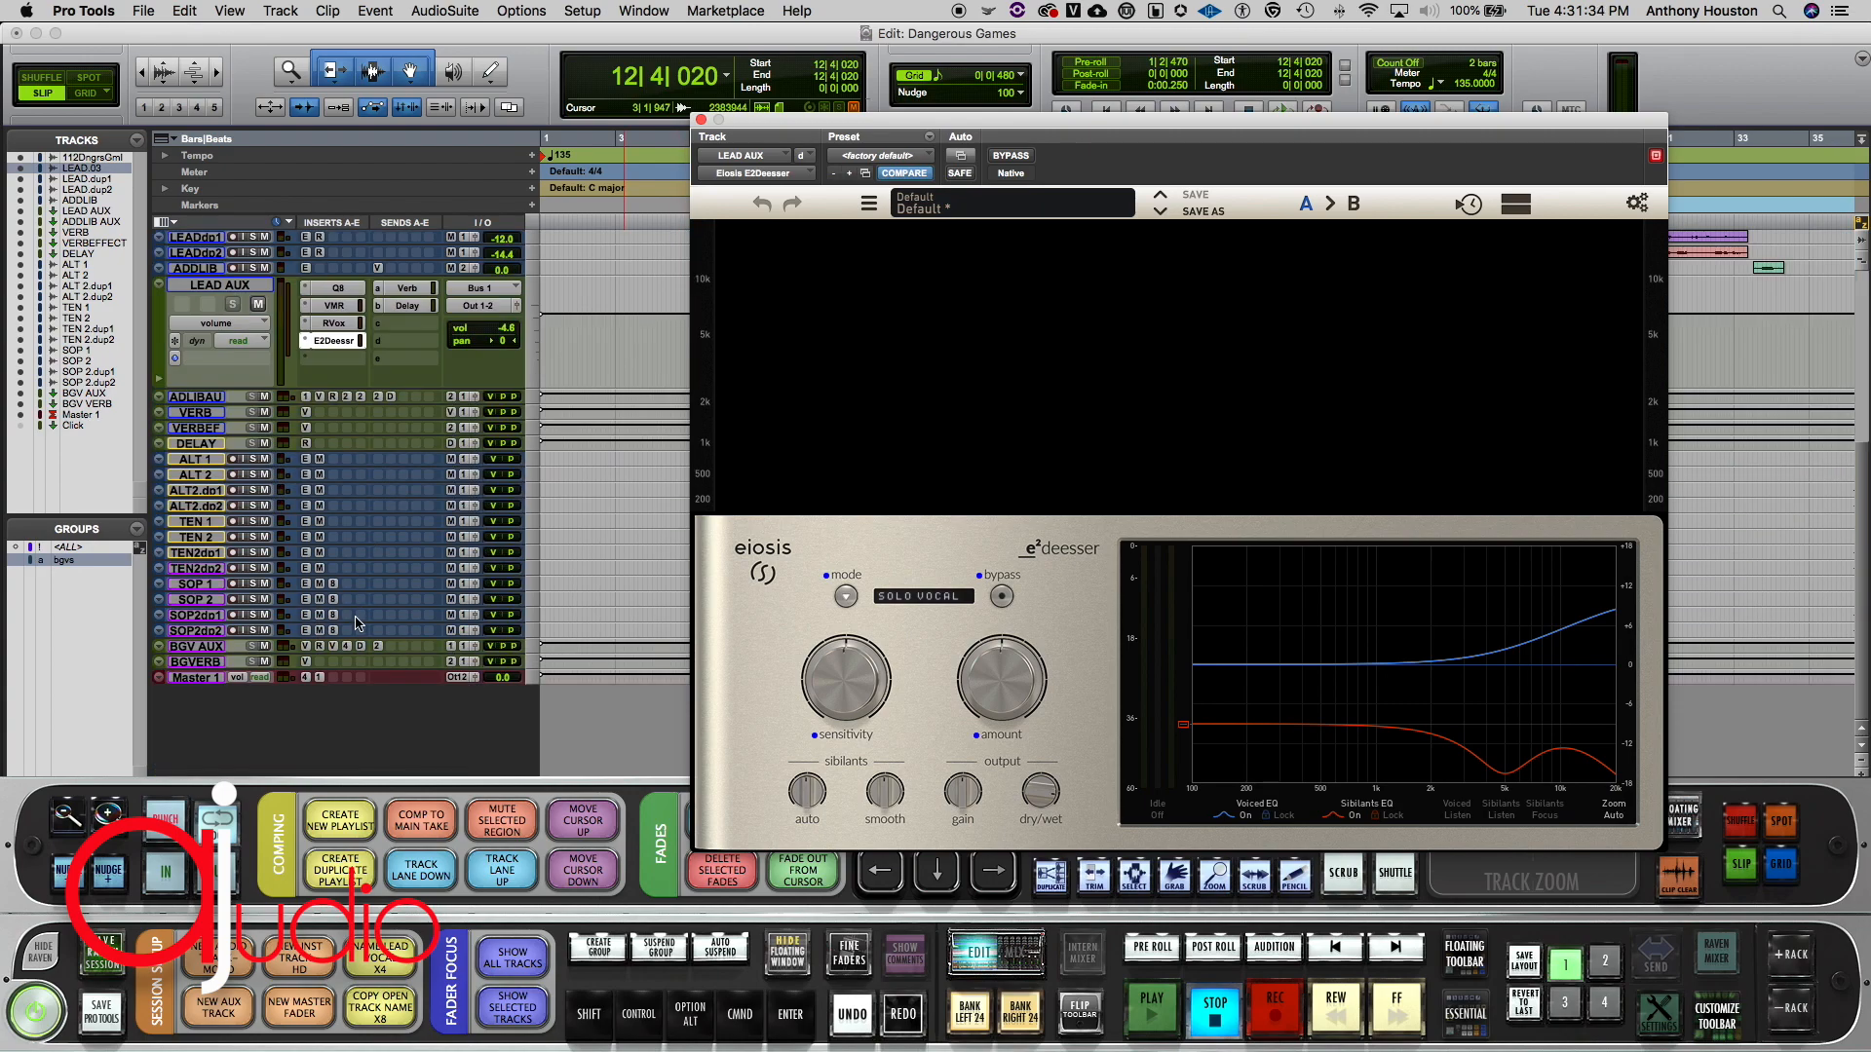
left_click(360, 648)
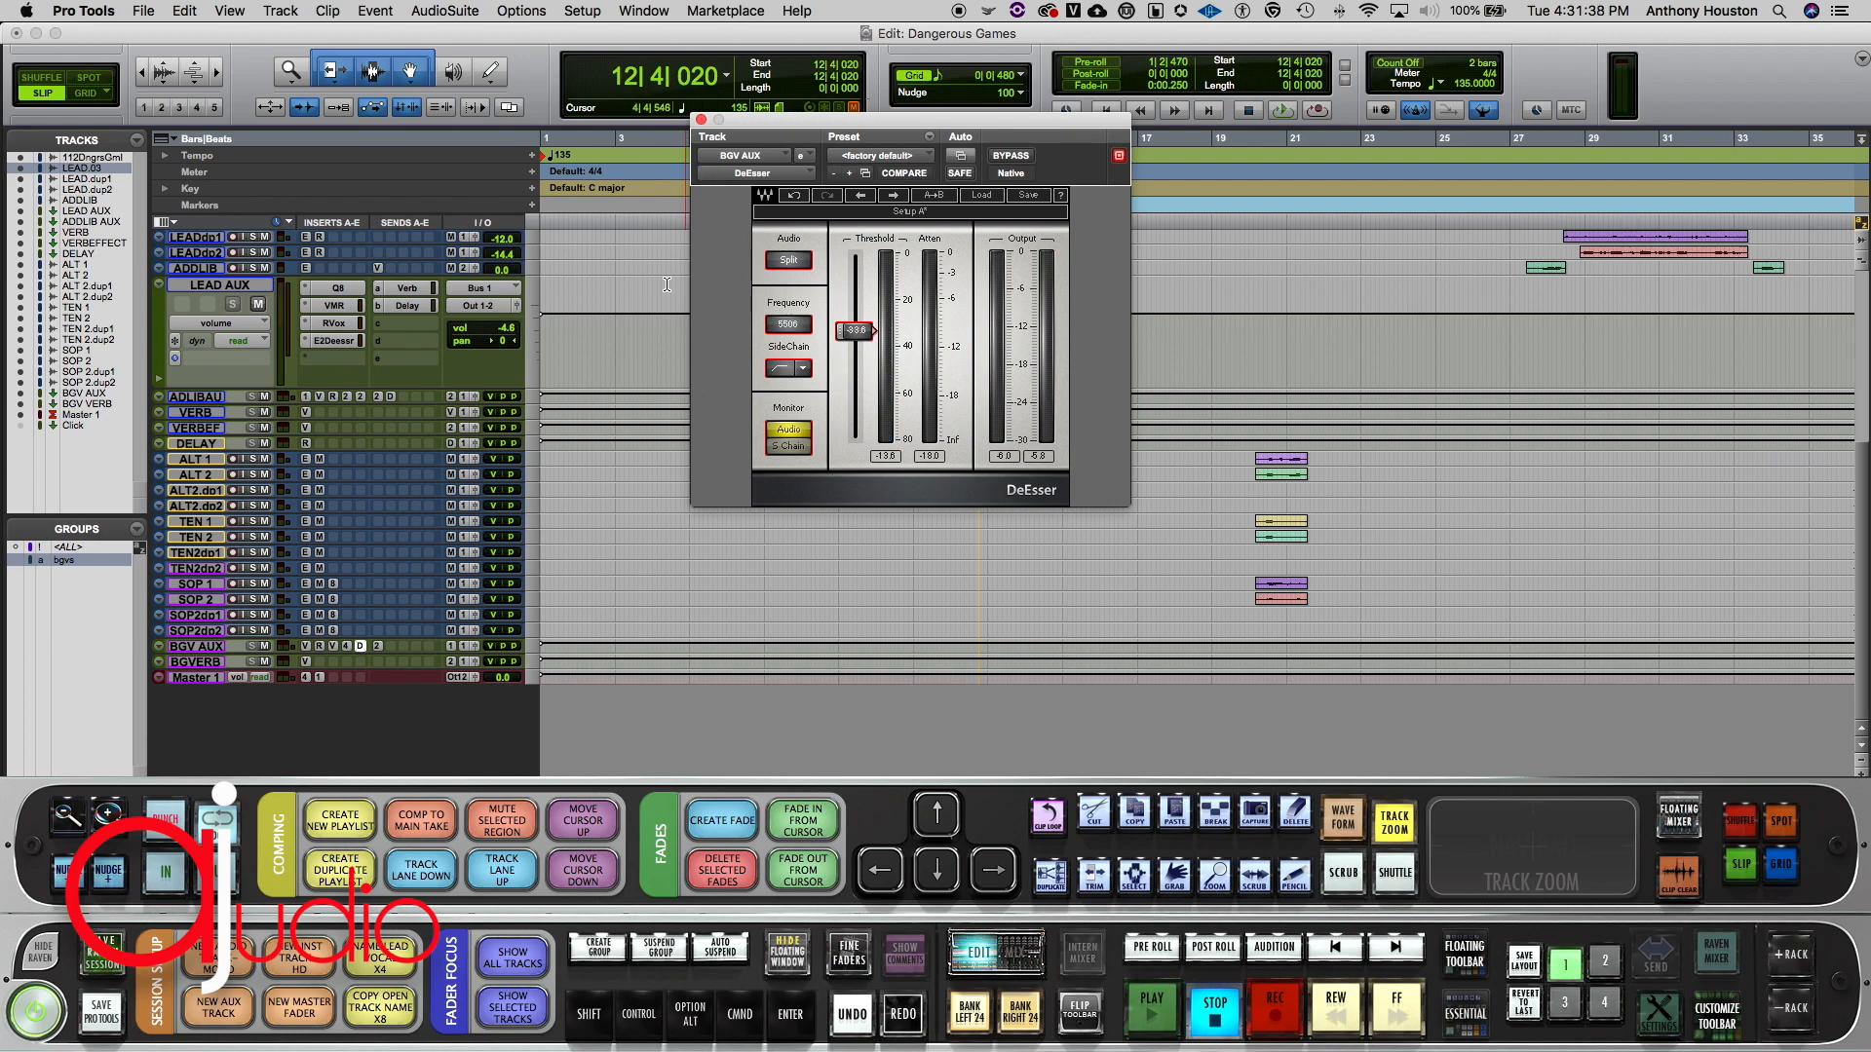
scroll(594, 330, "up", 5)
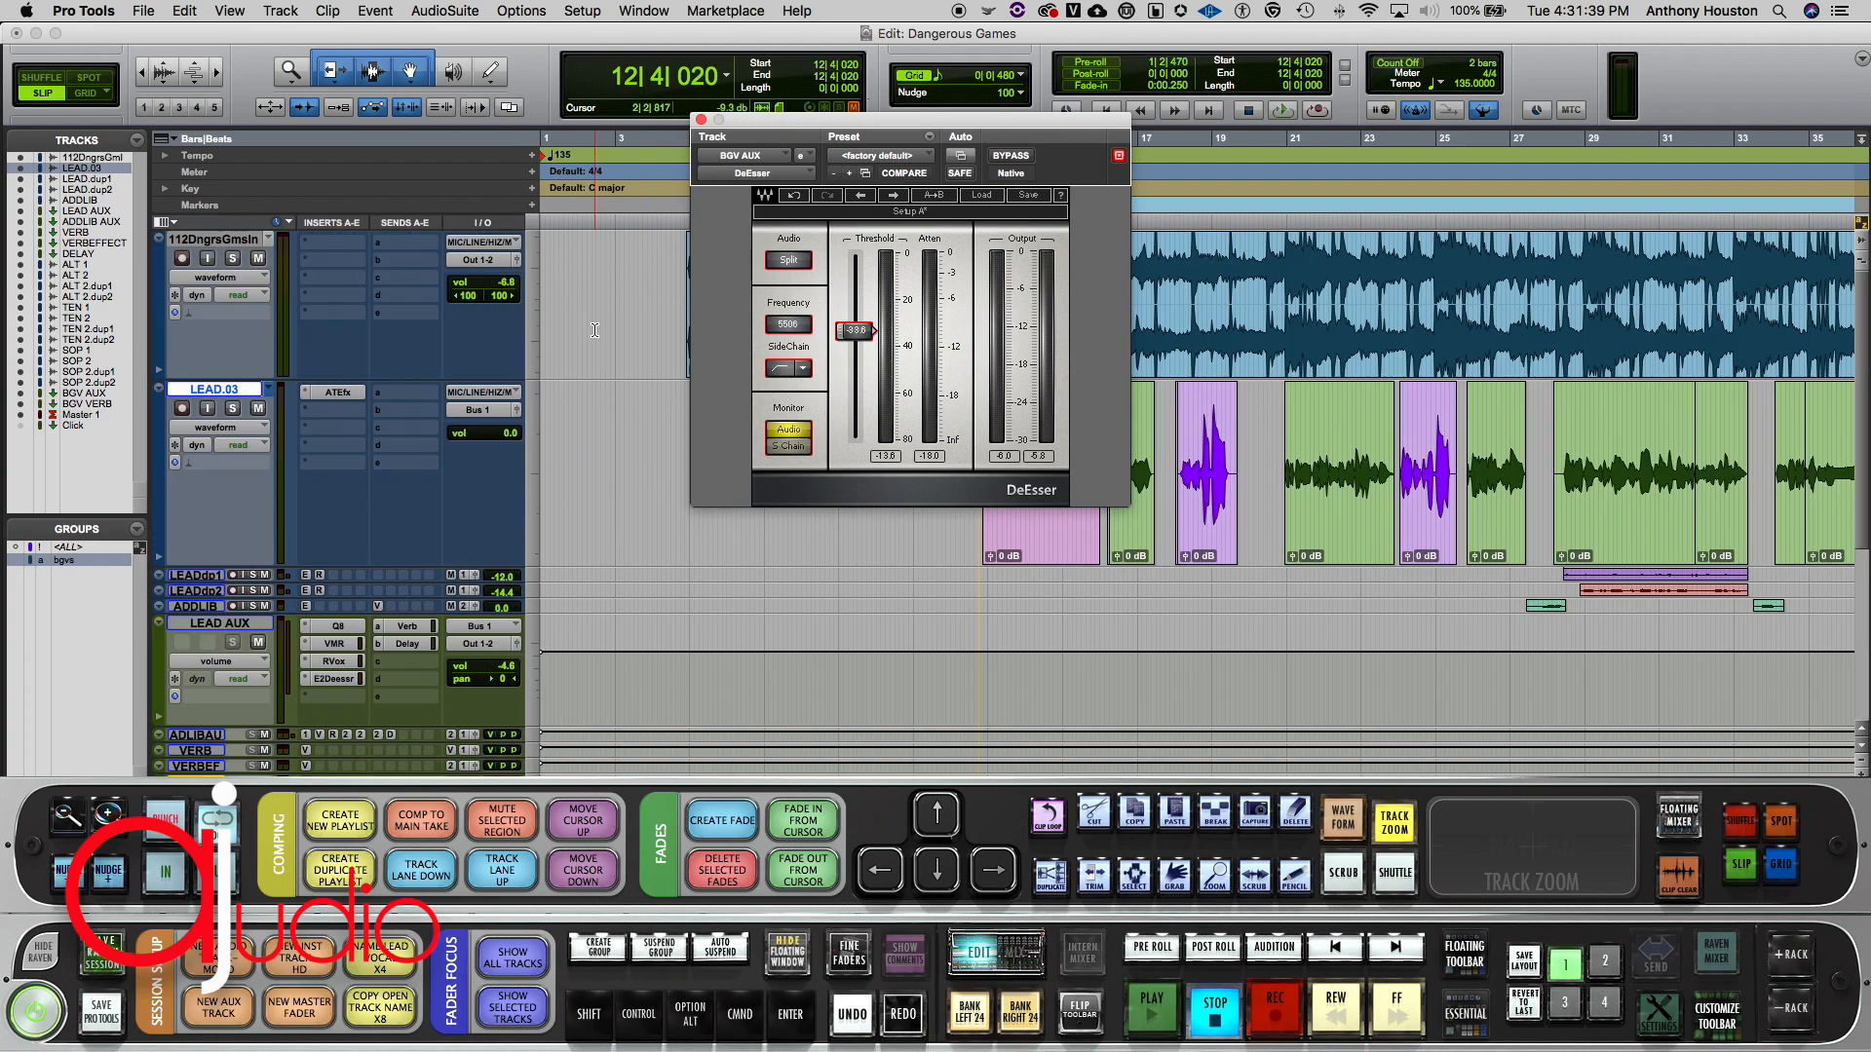
left_click(327, 679)
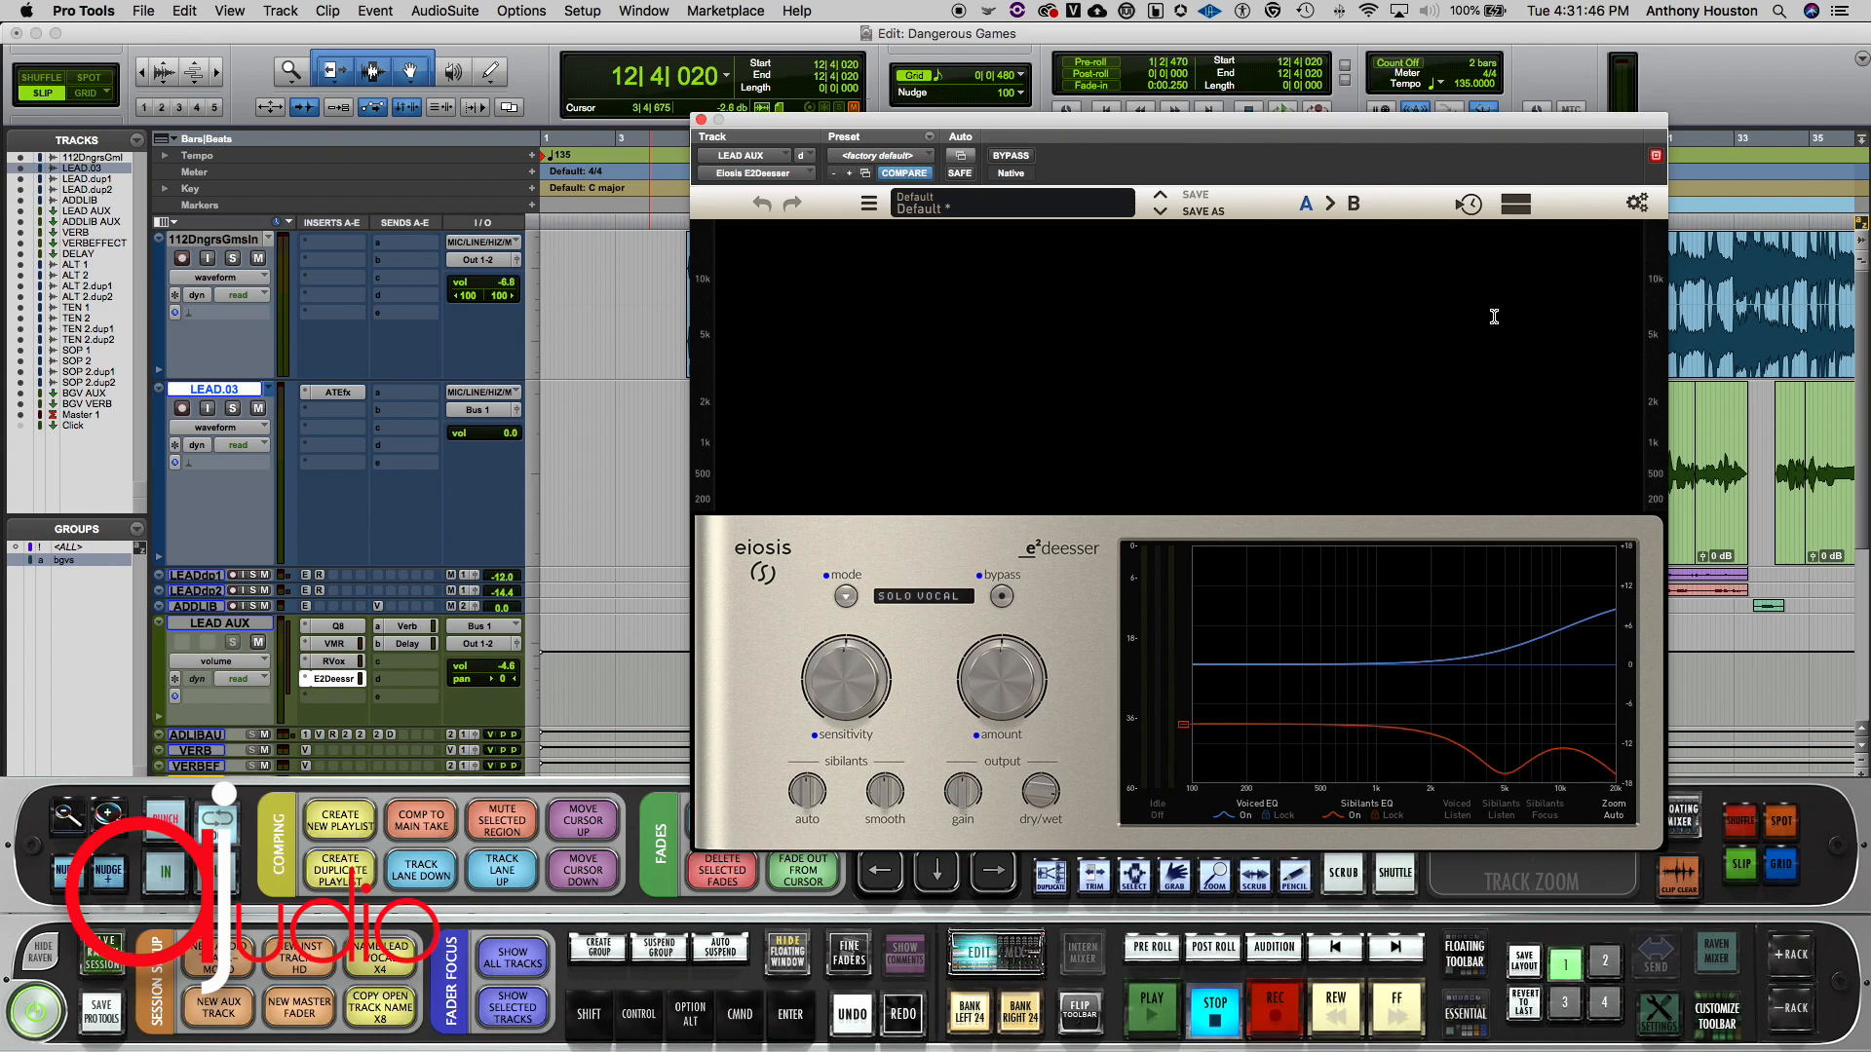
Step: Play the lead vocal passage from 12|4|020 twice with the E2Deesser active, stopping after each pass
key("space")
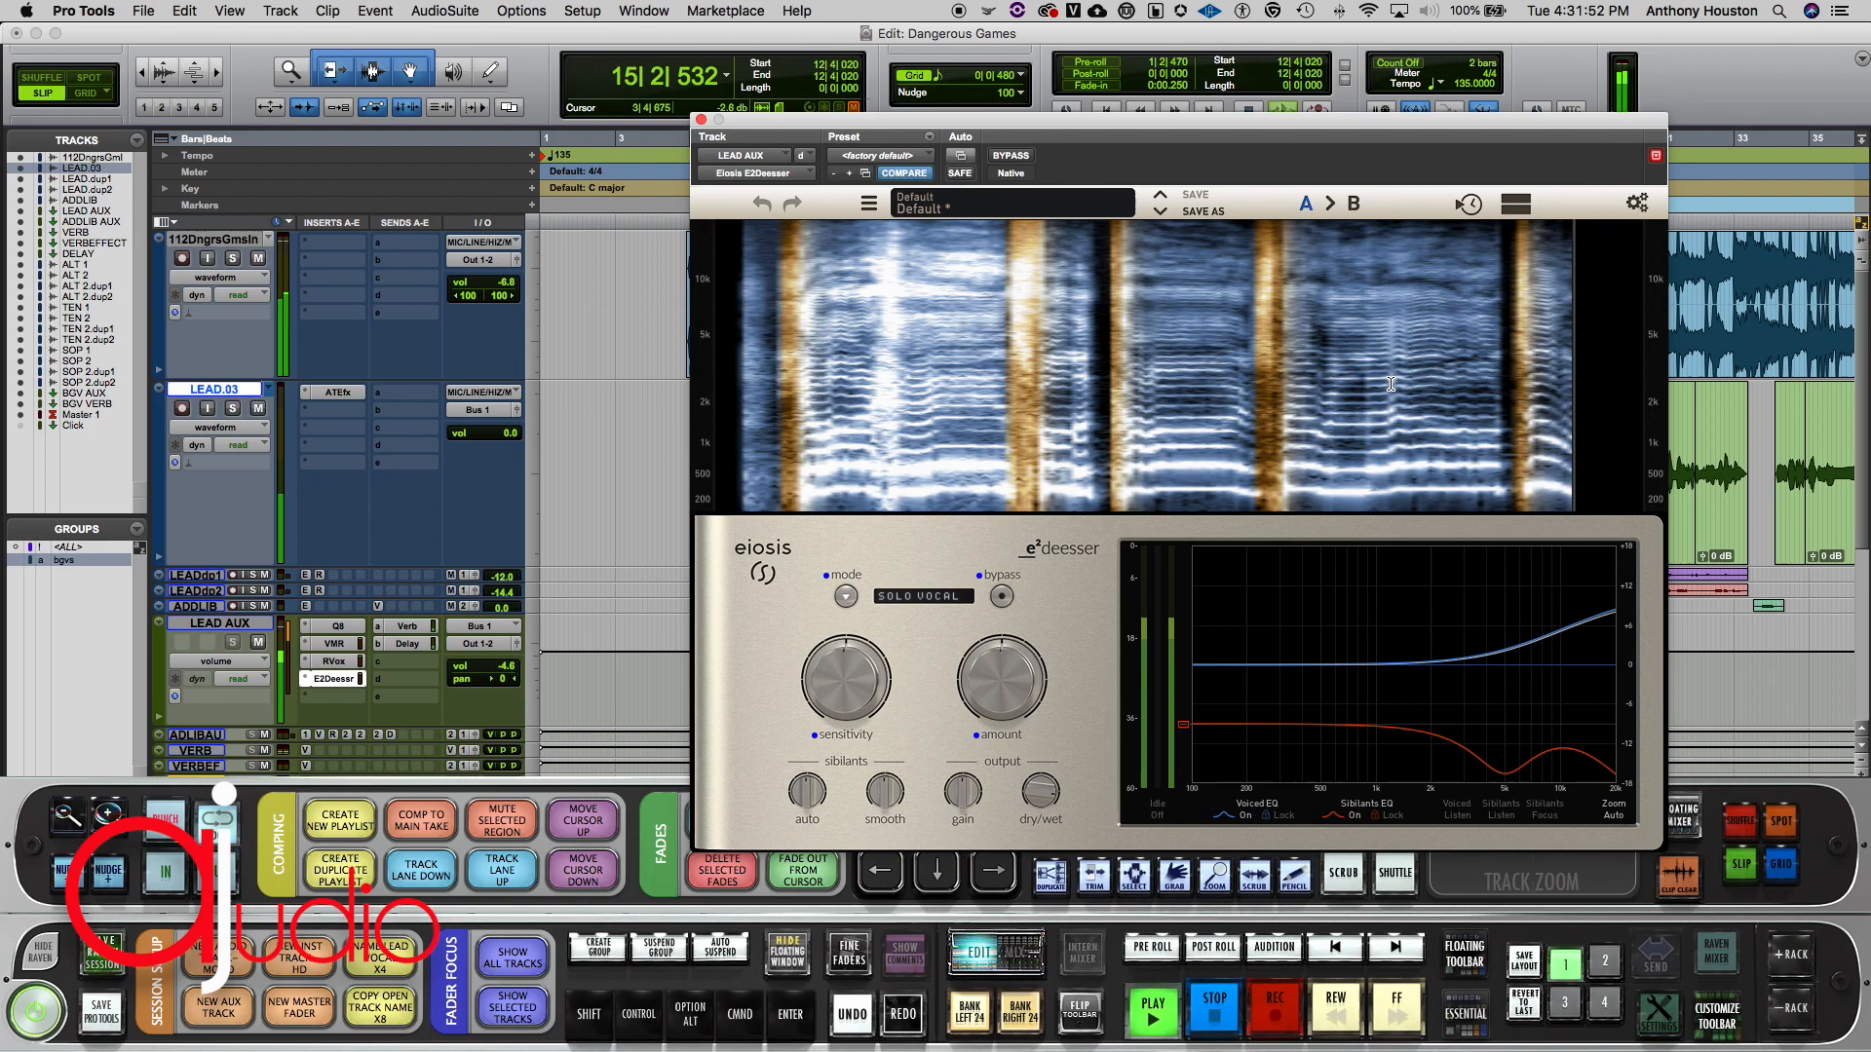
key("space")
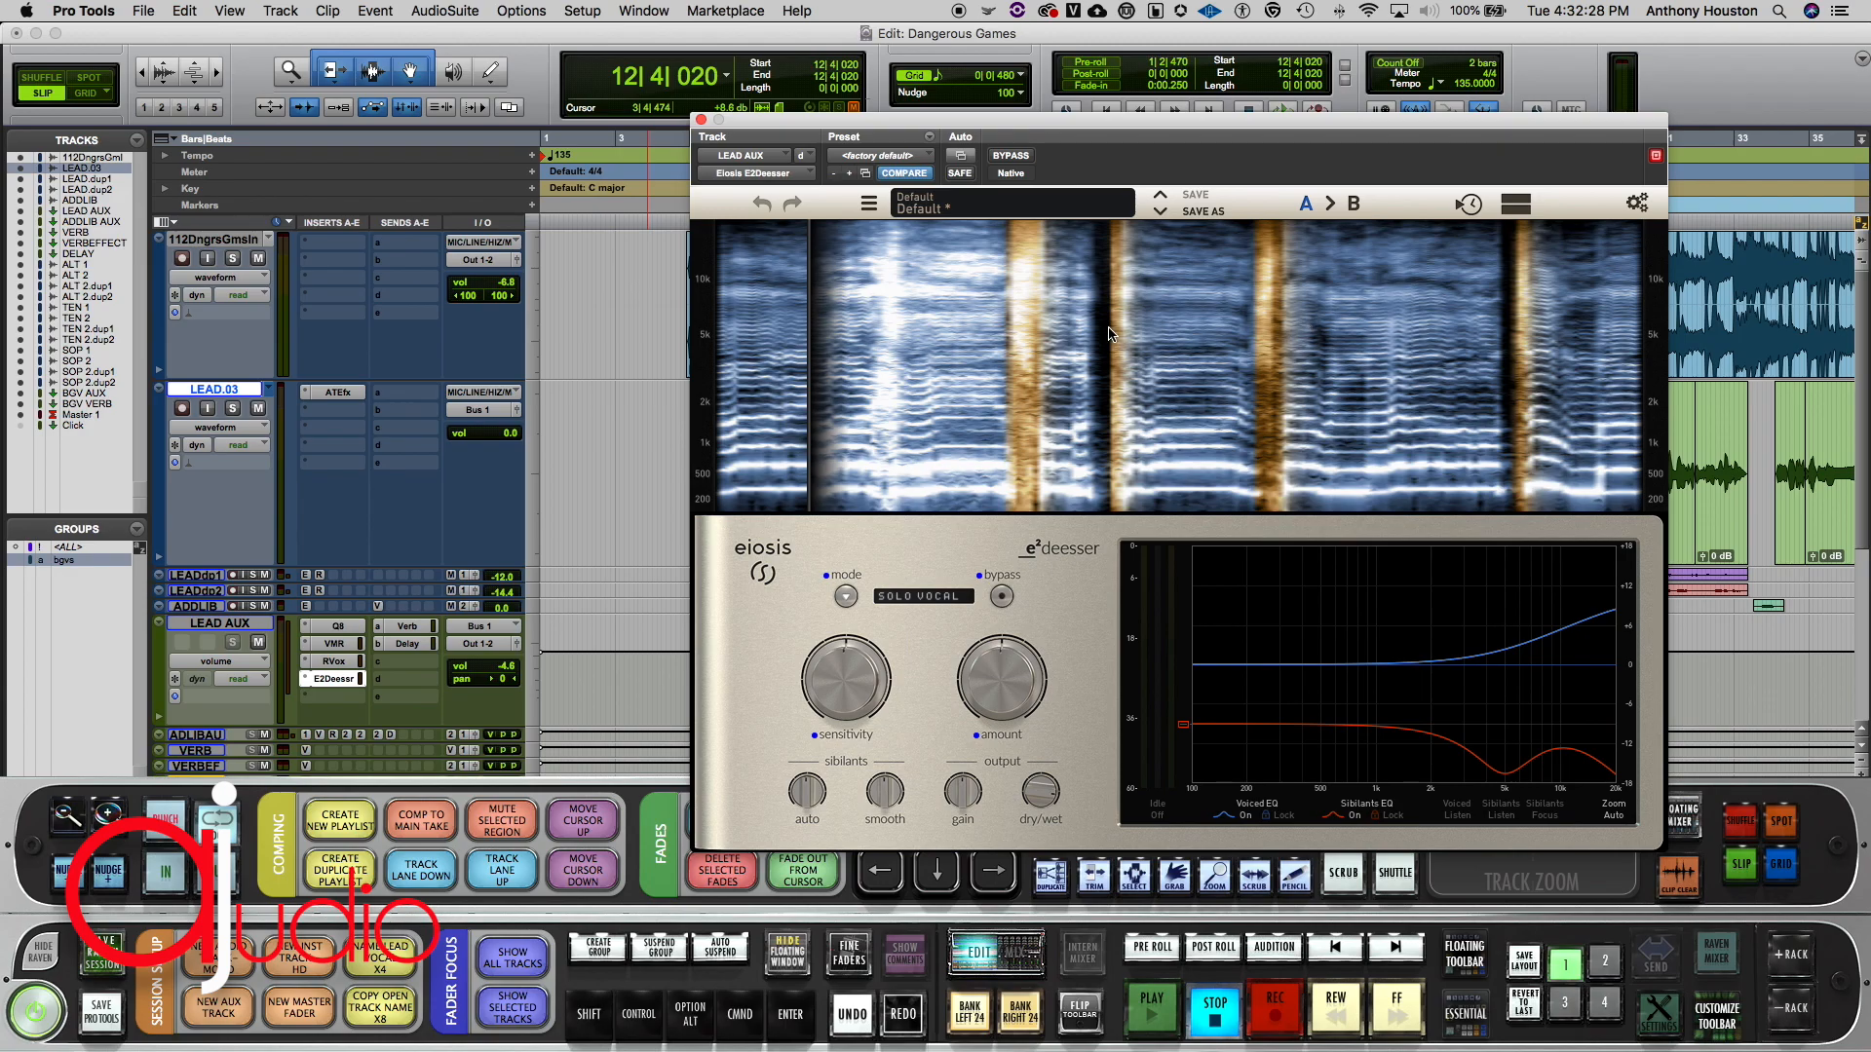
key("space")
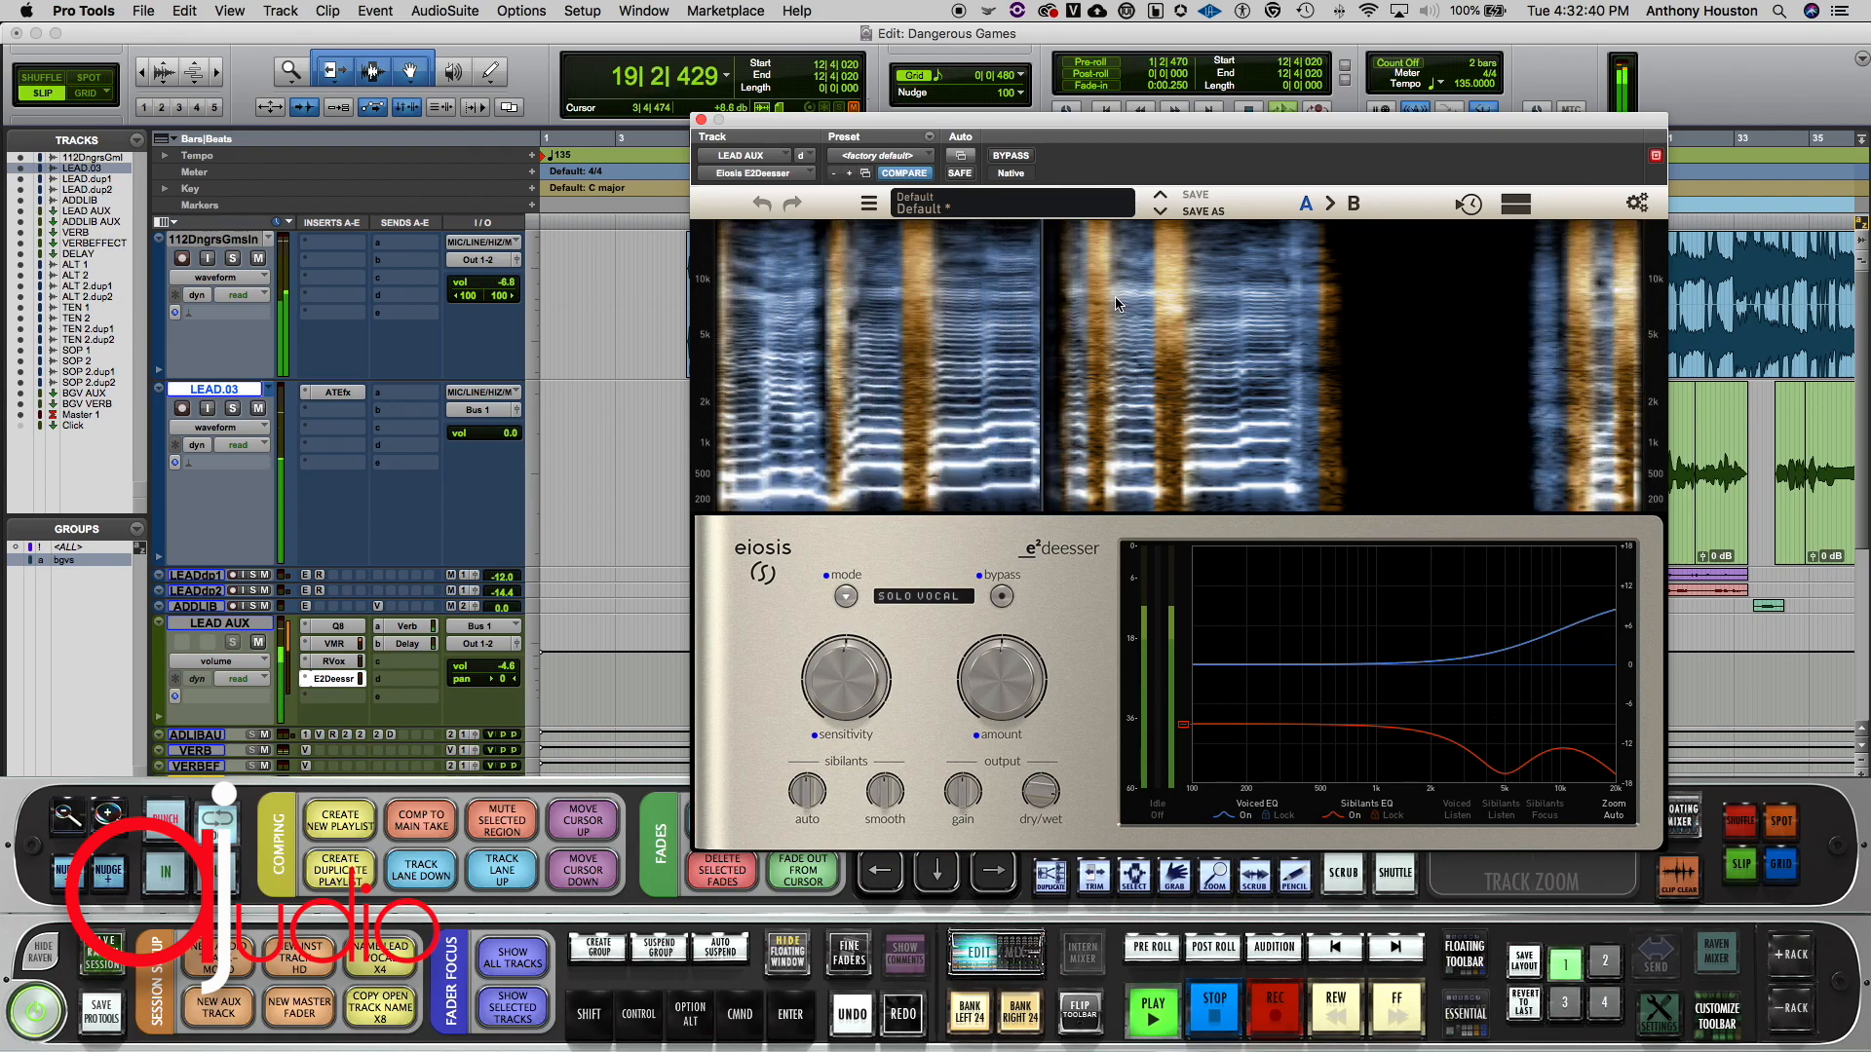
key("space")
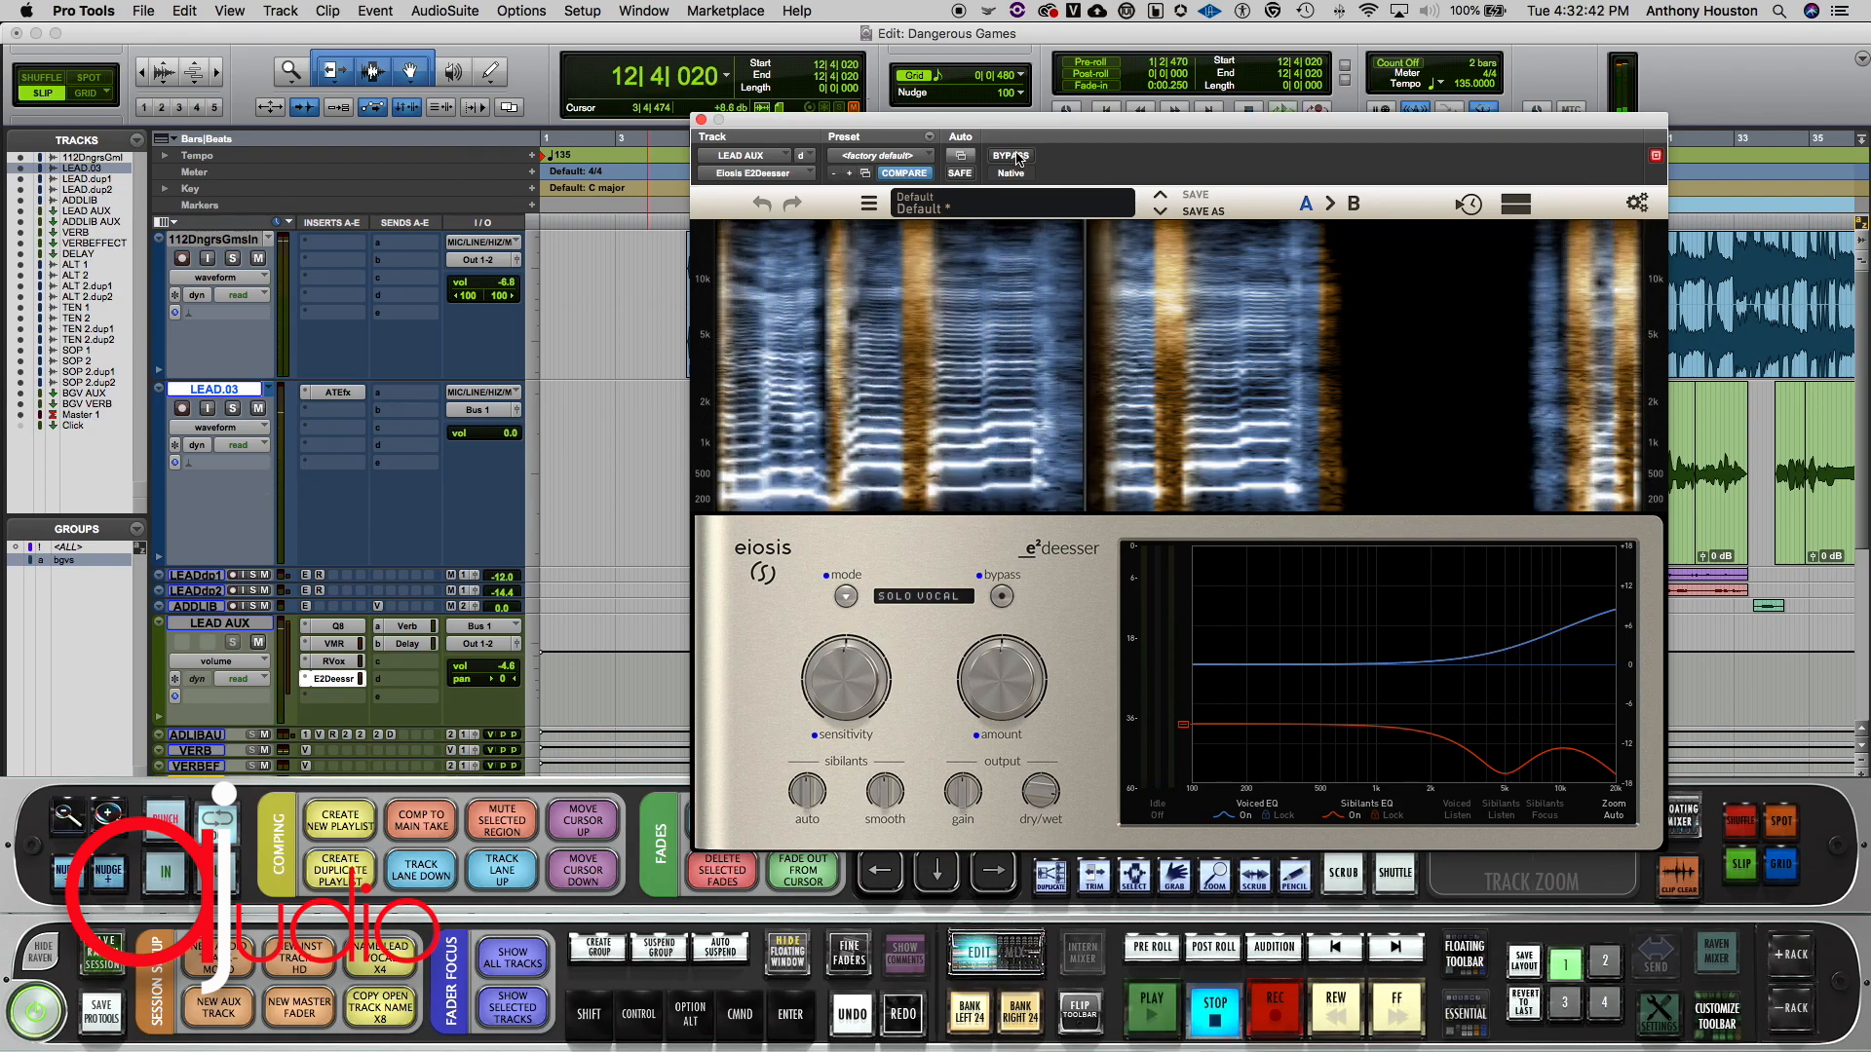
Step: Bypass the E2Deesser, play the same vocal passage for comparison, and take the plug-in out of bypass
left_click(1013, 156)
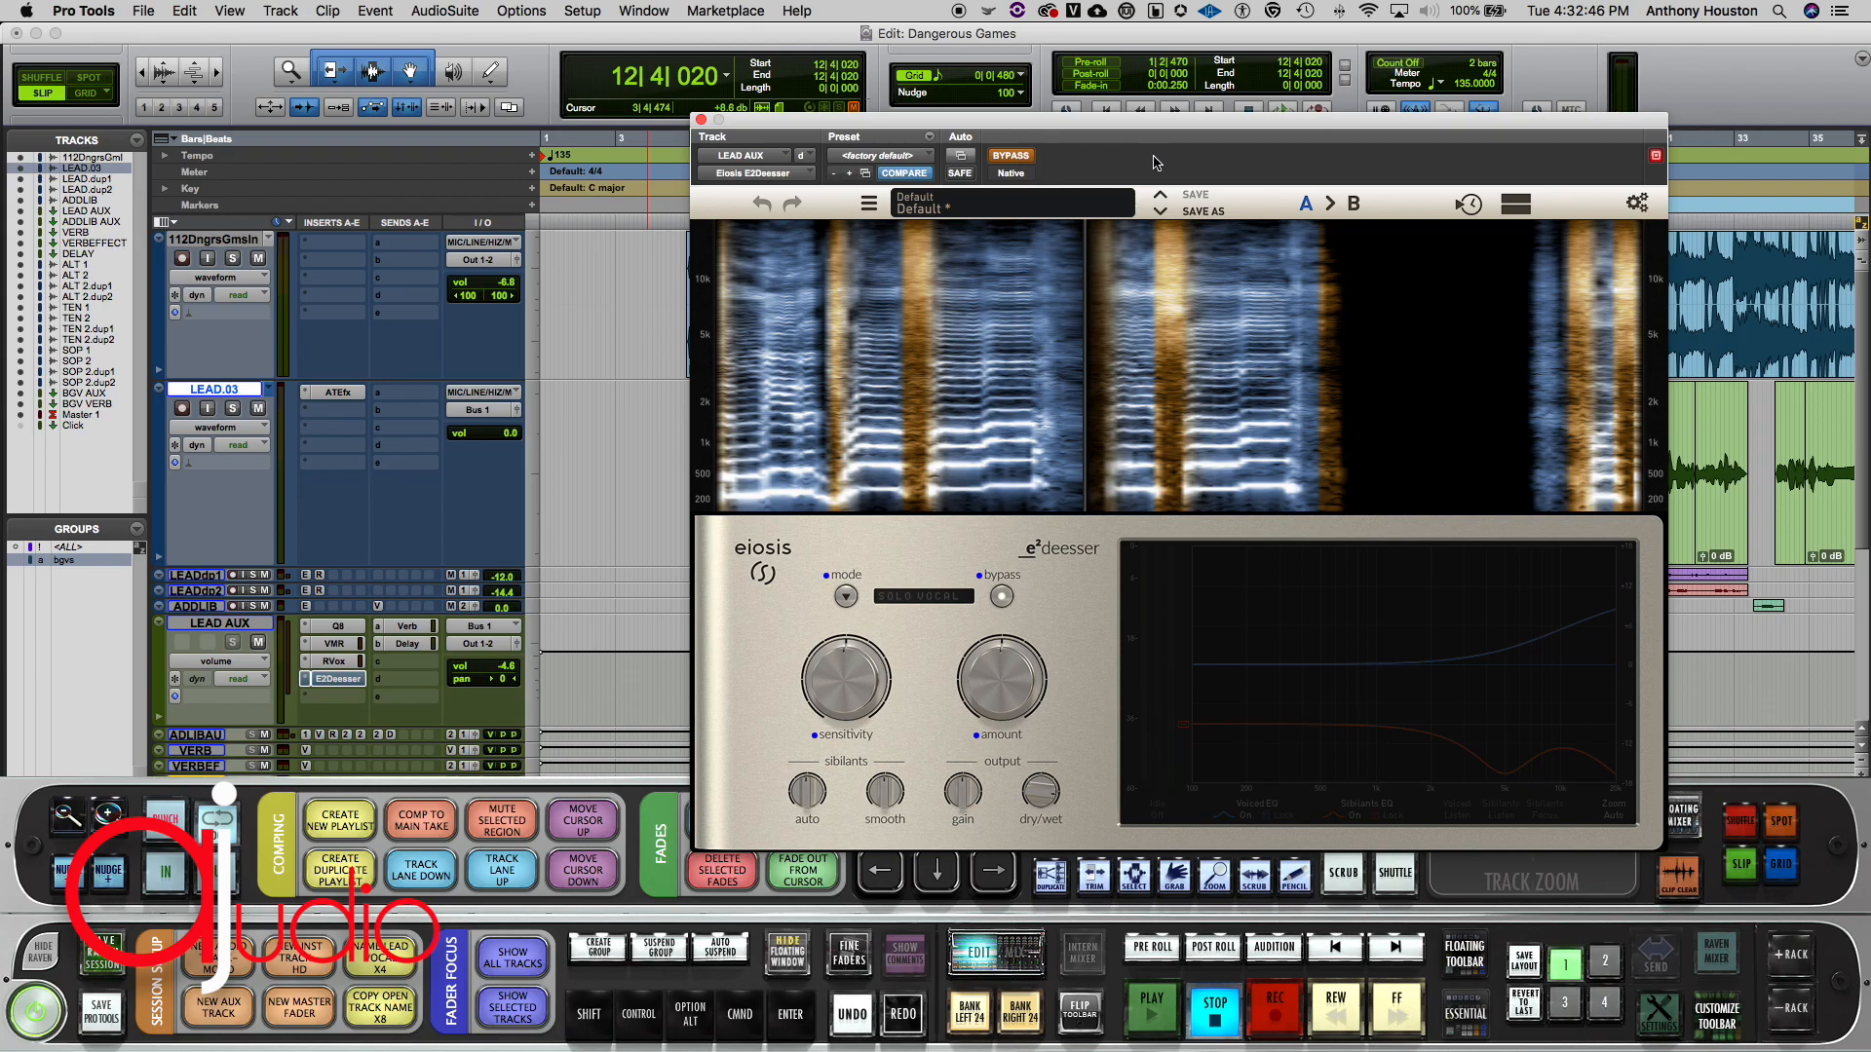
key("space")
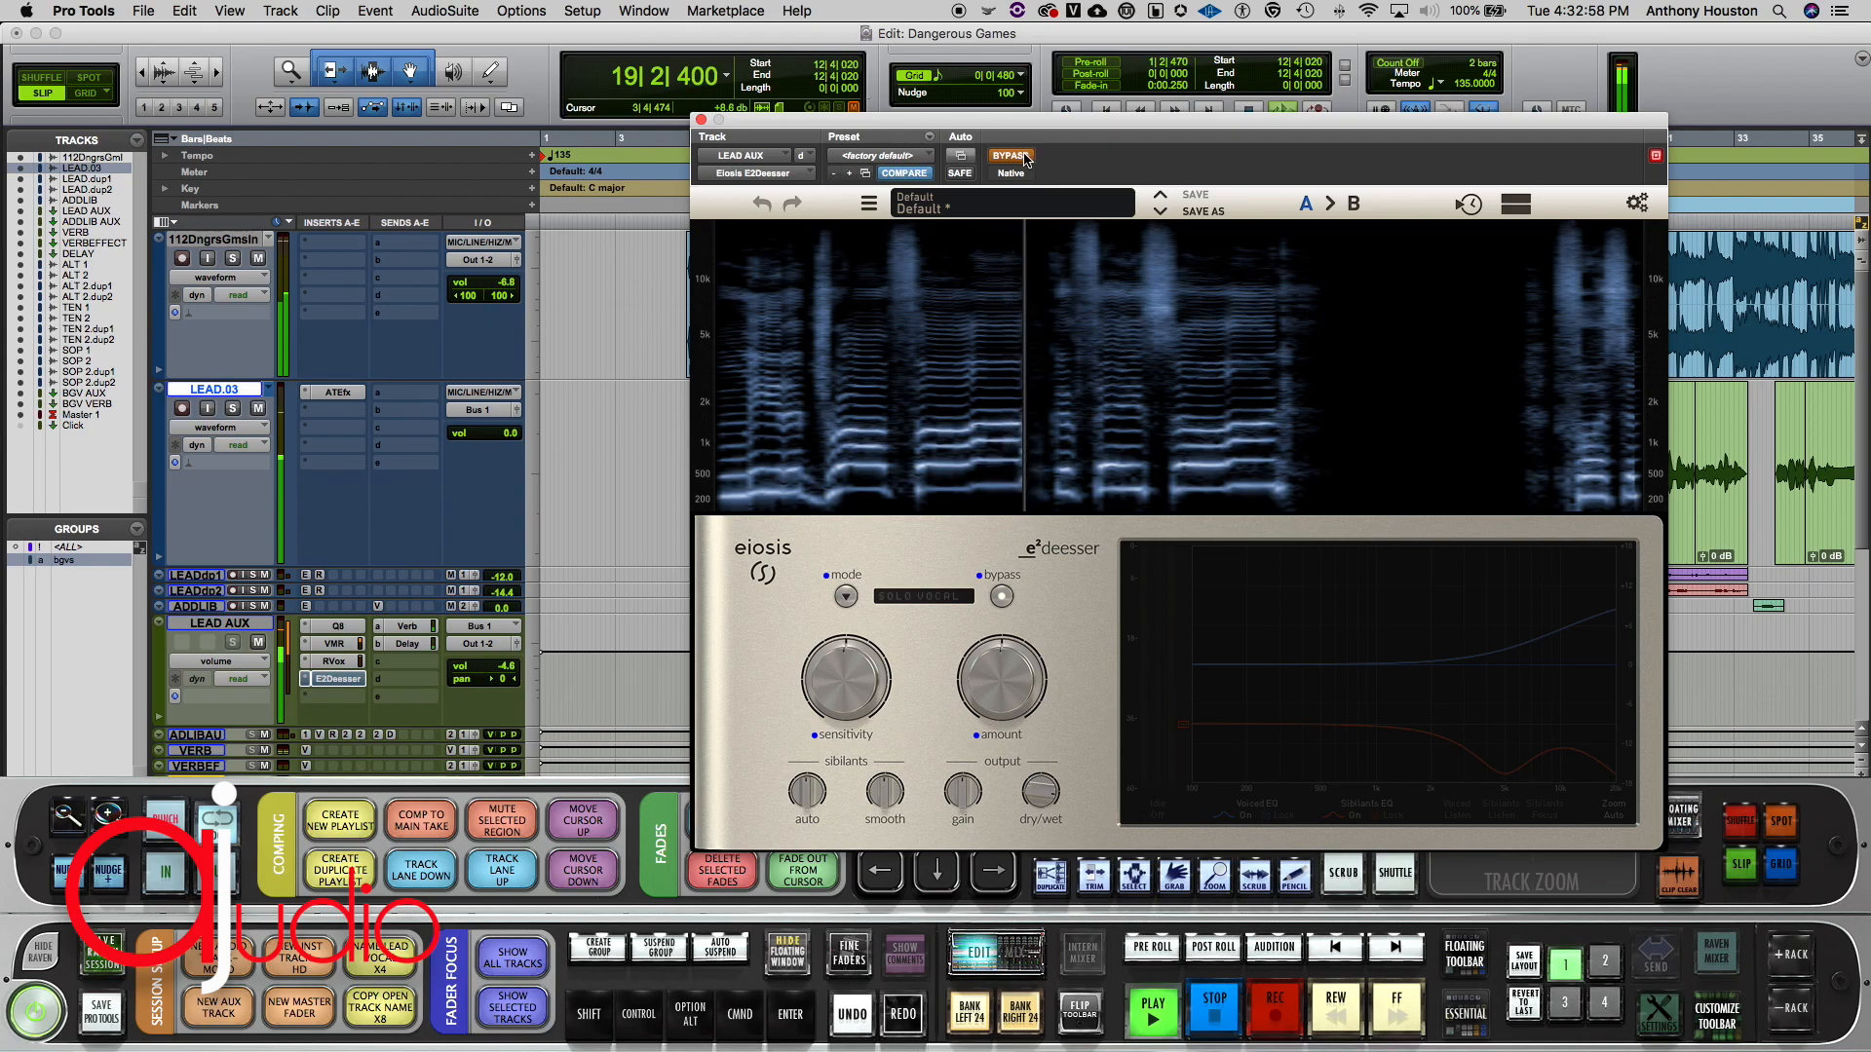
key("space")
left_click(1023, 158)
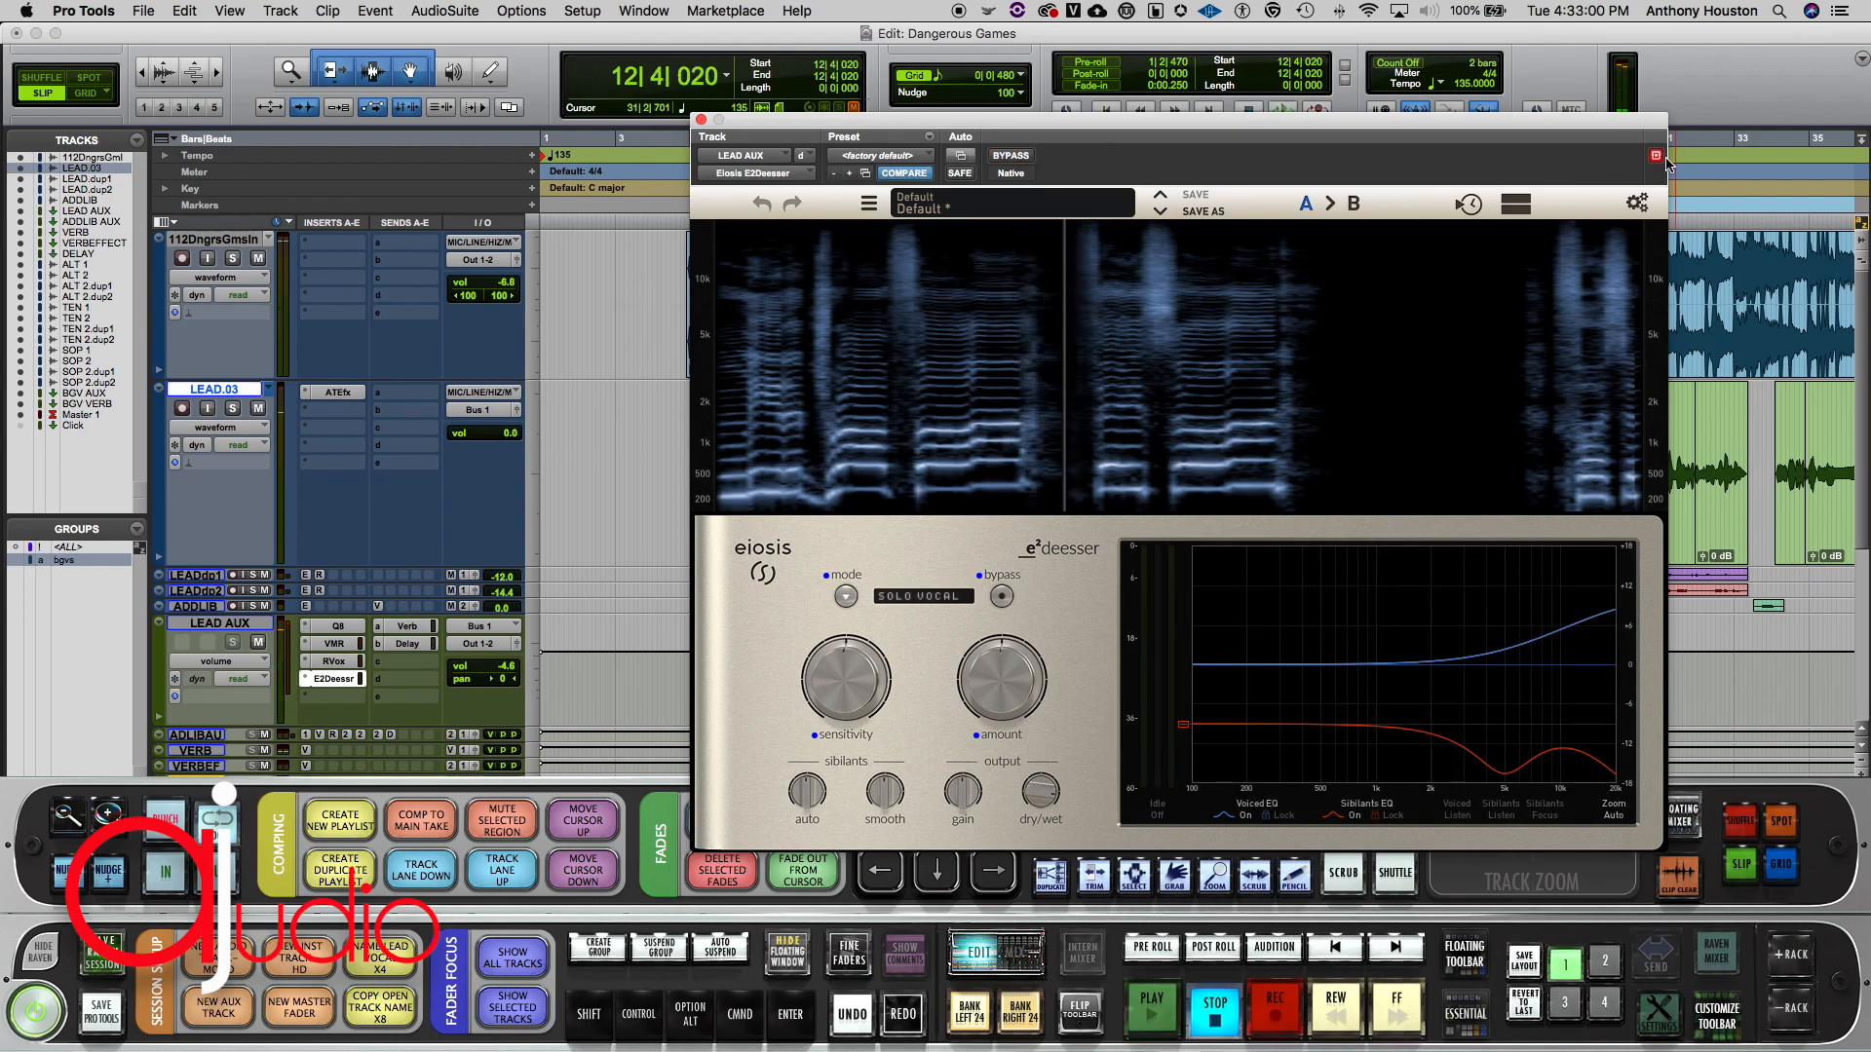
Step: Review the Q8 equalizer and Virtual Mix Rack inserts on LEAD AUX, and close the open plug-in windows
left_click(332, 627)
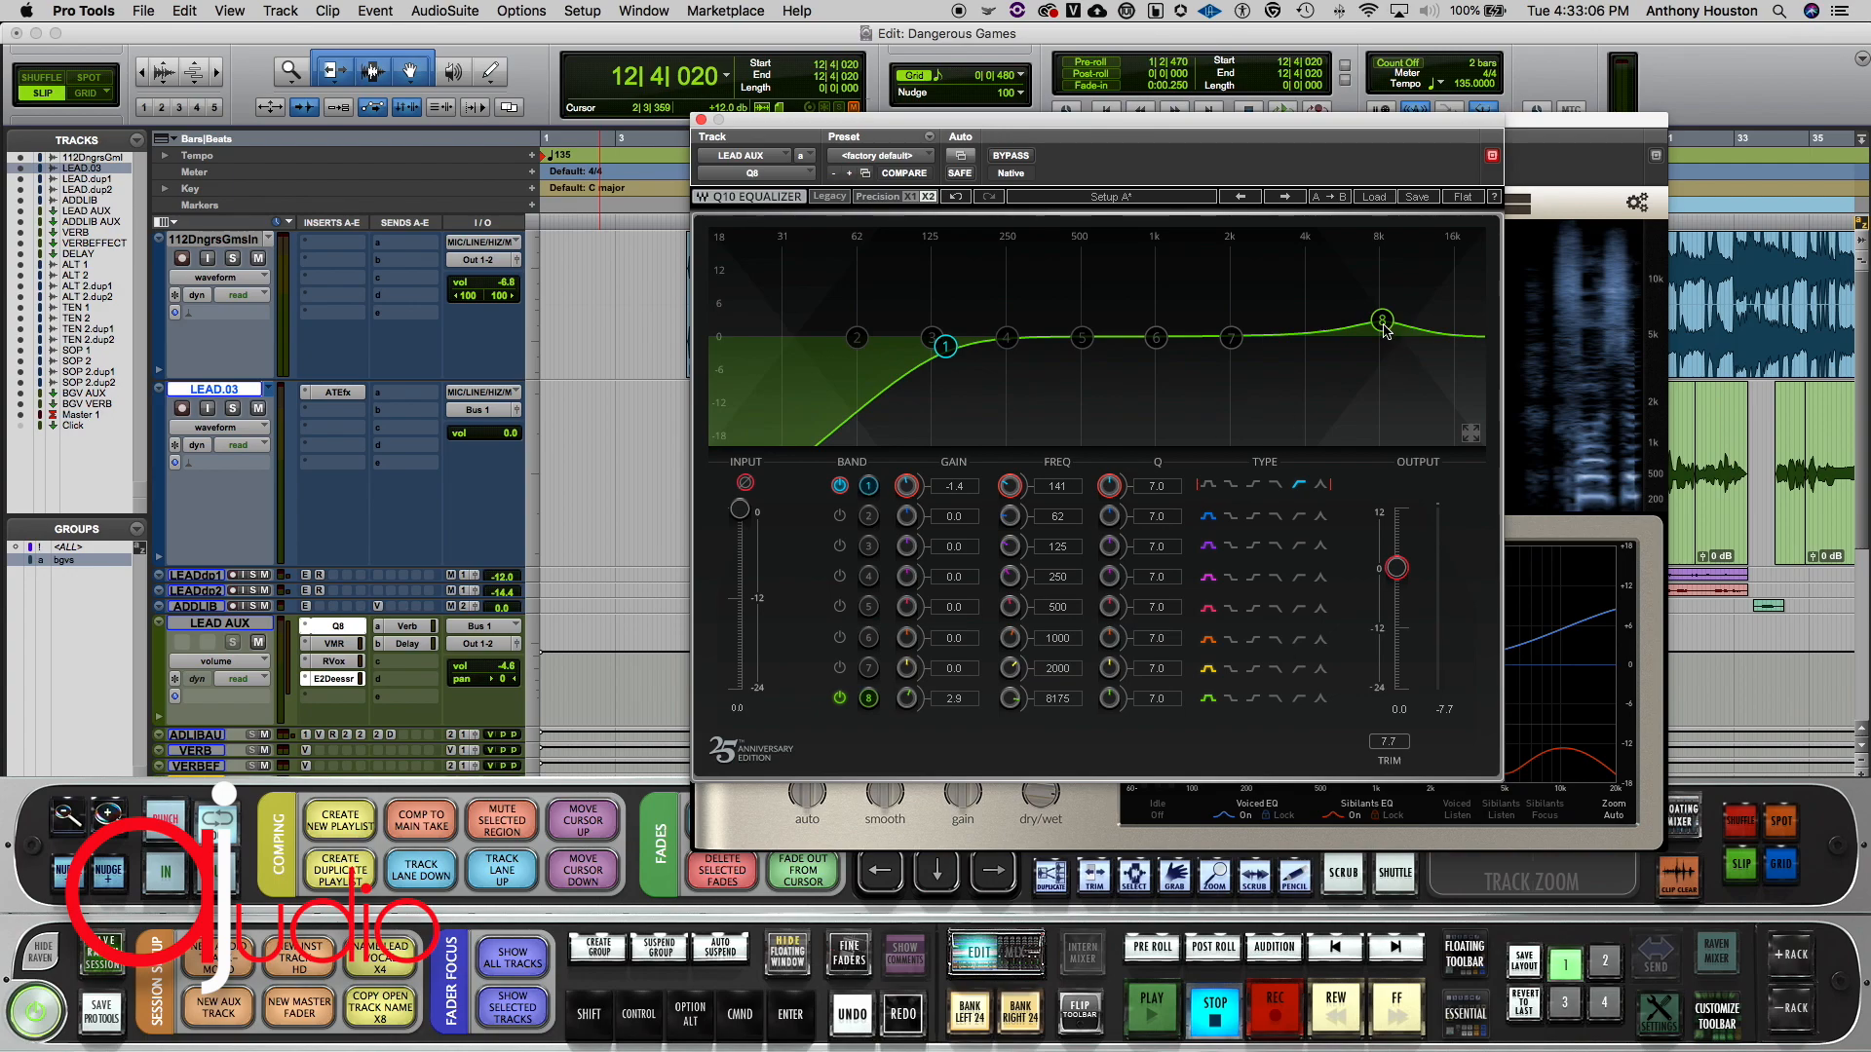
left_click(328, 647)
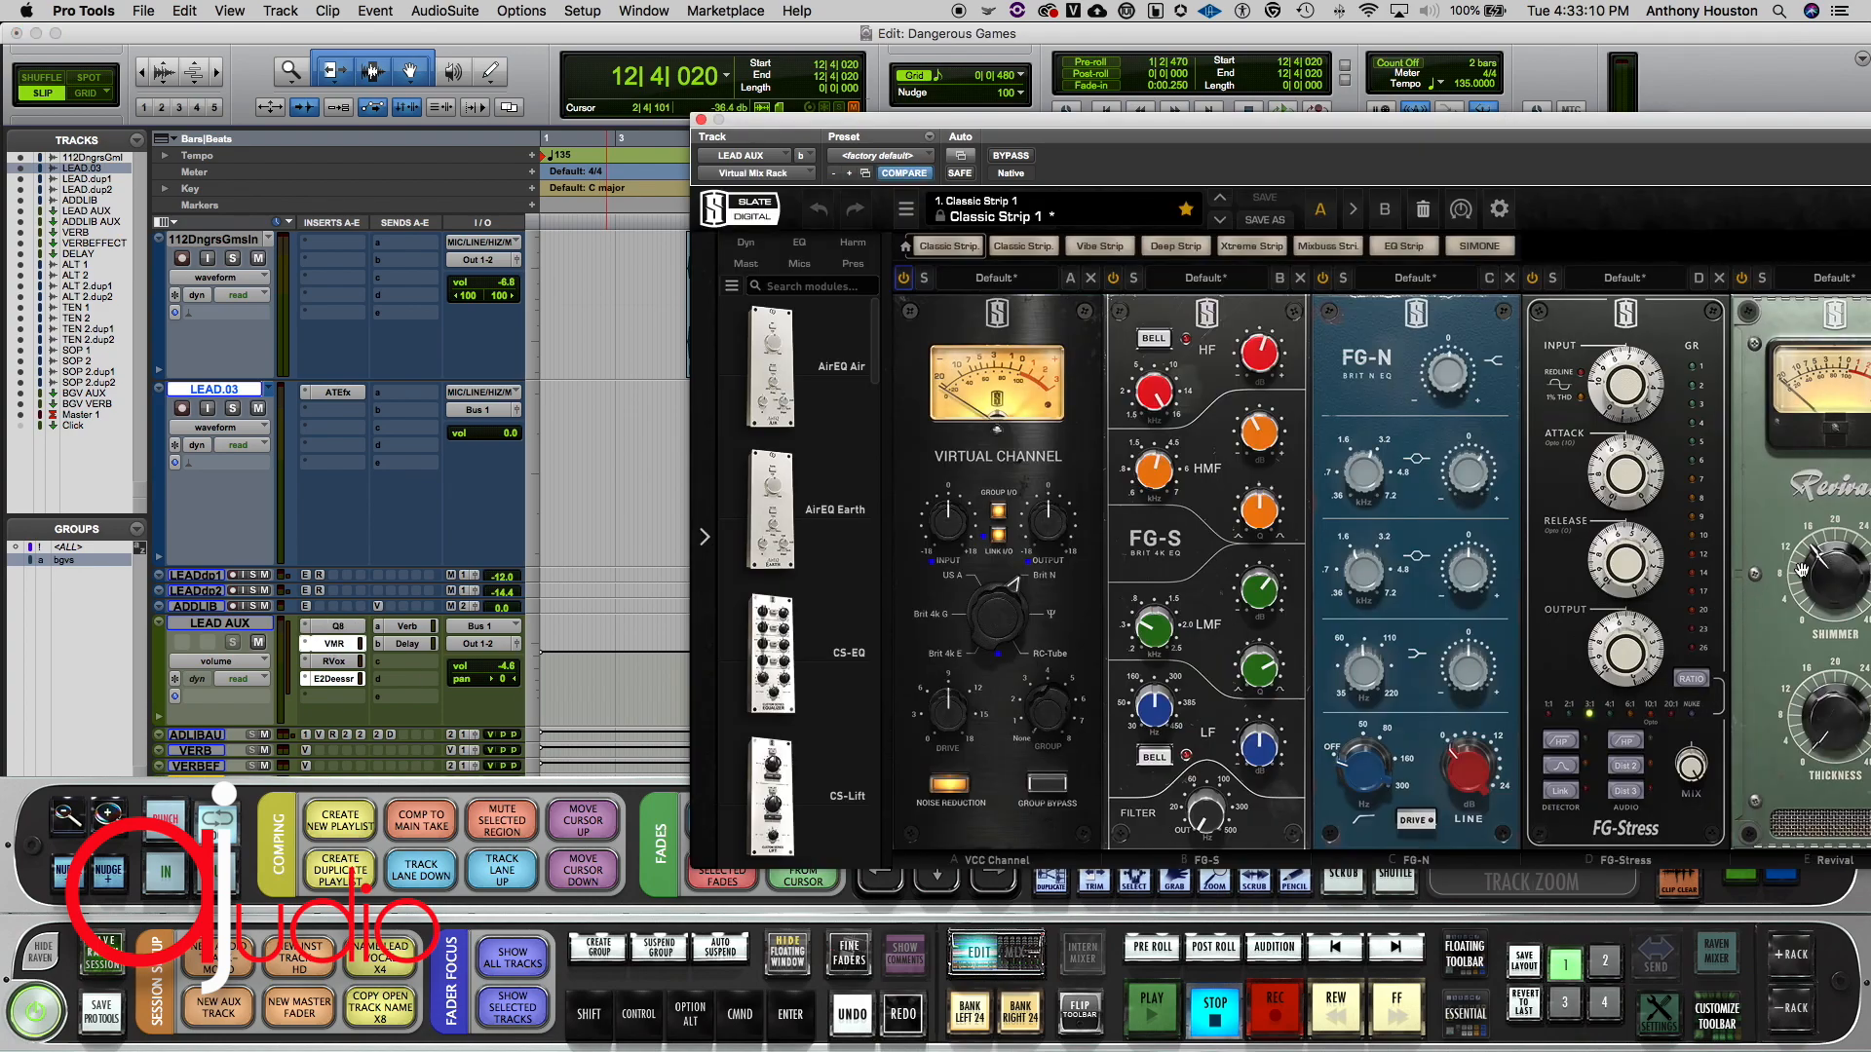
left_click_drag(1674, 128, 1360, 128)
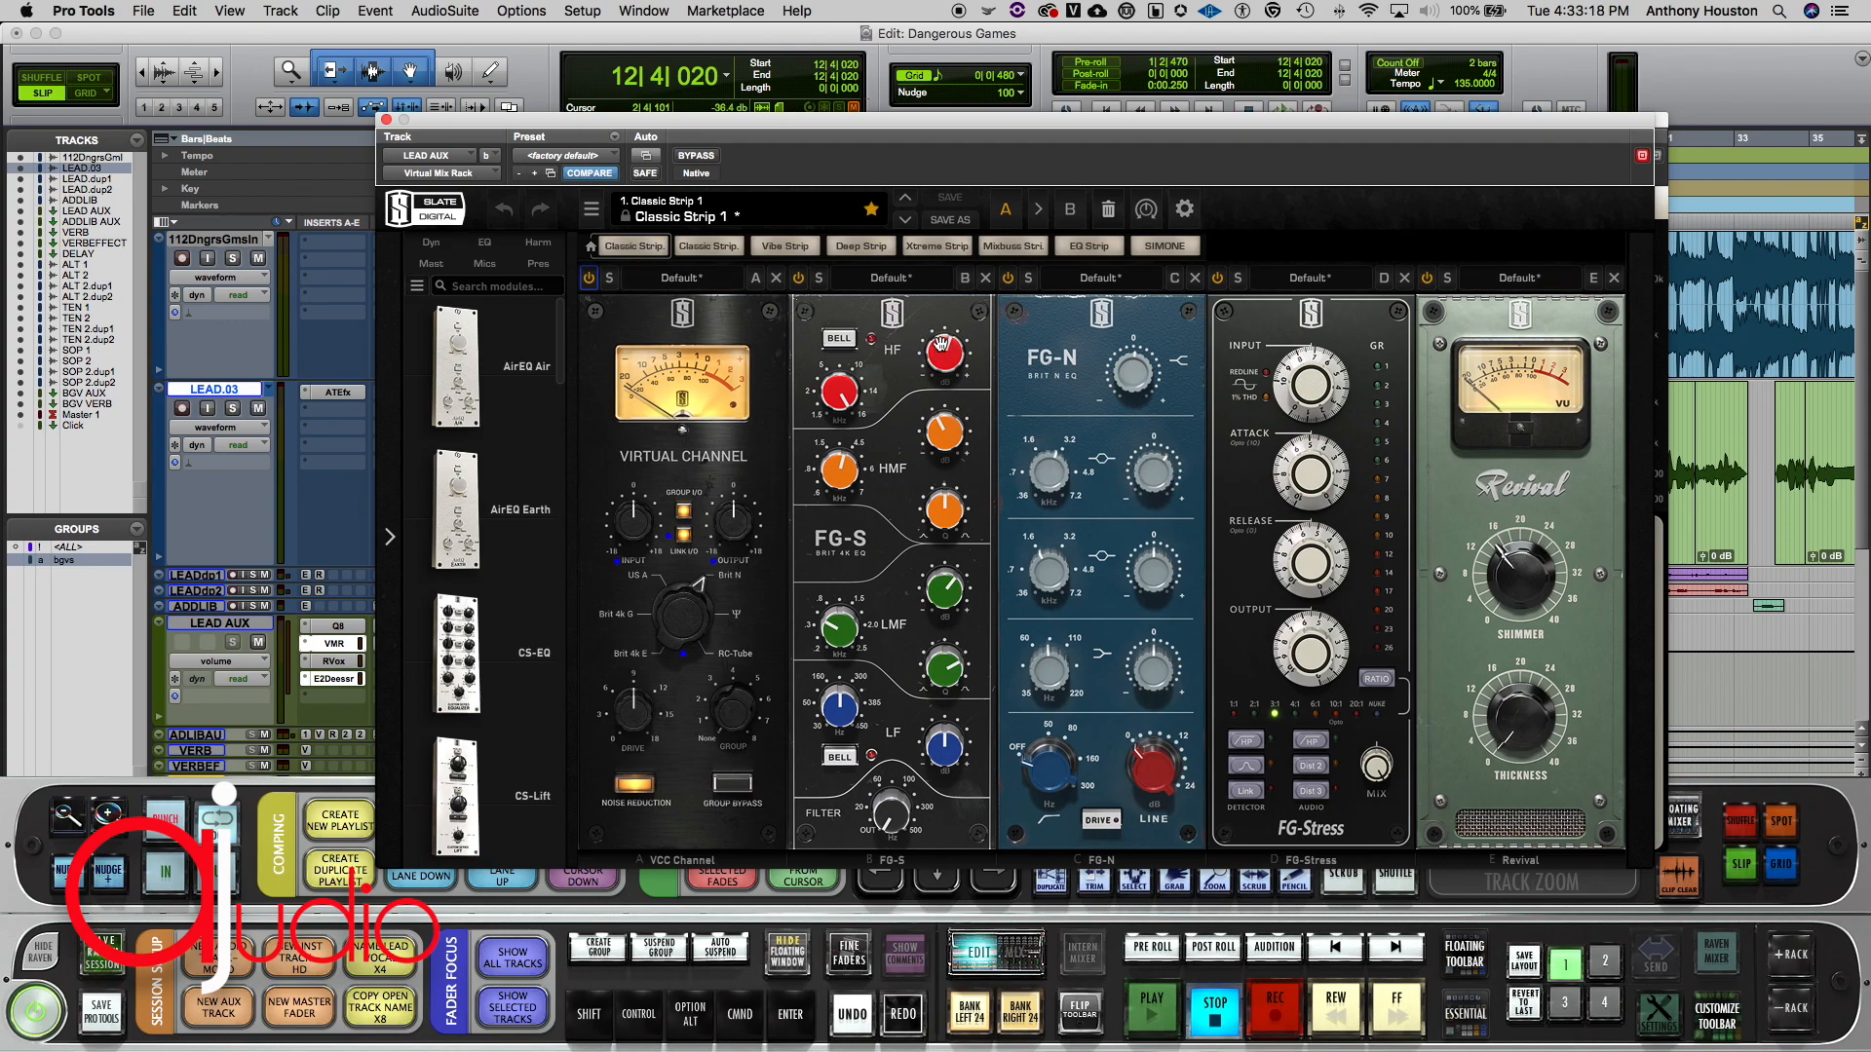
mouse_move(847, 417)
mouse_move(947, 356)
left_click(386, 121)
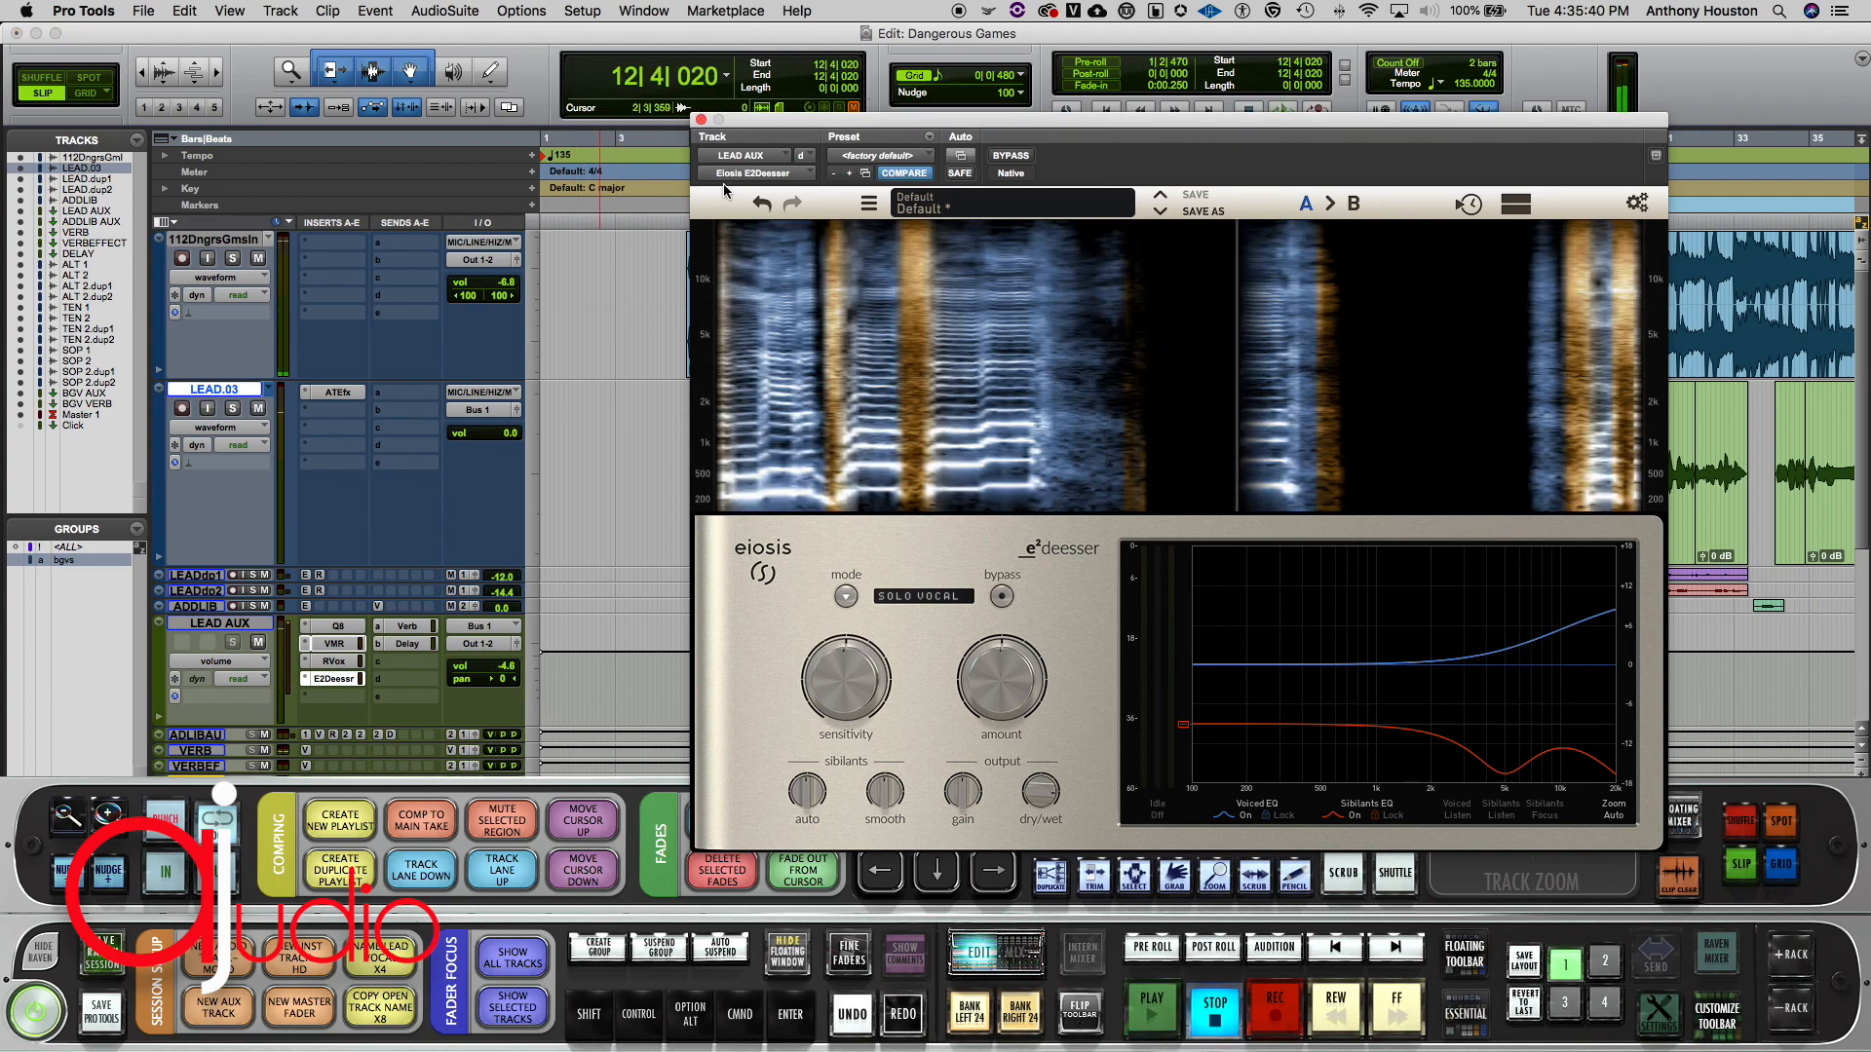
left_click(701, 121)
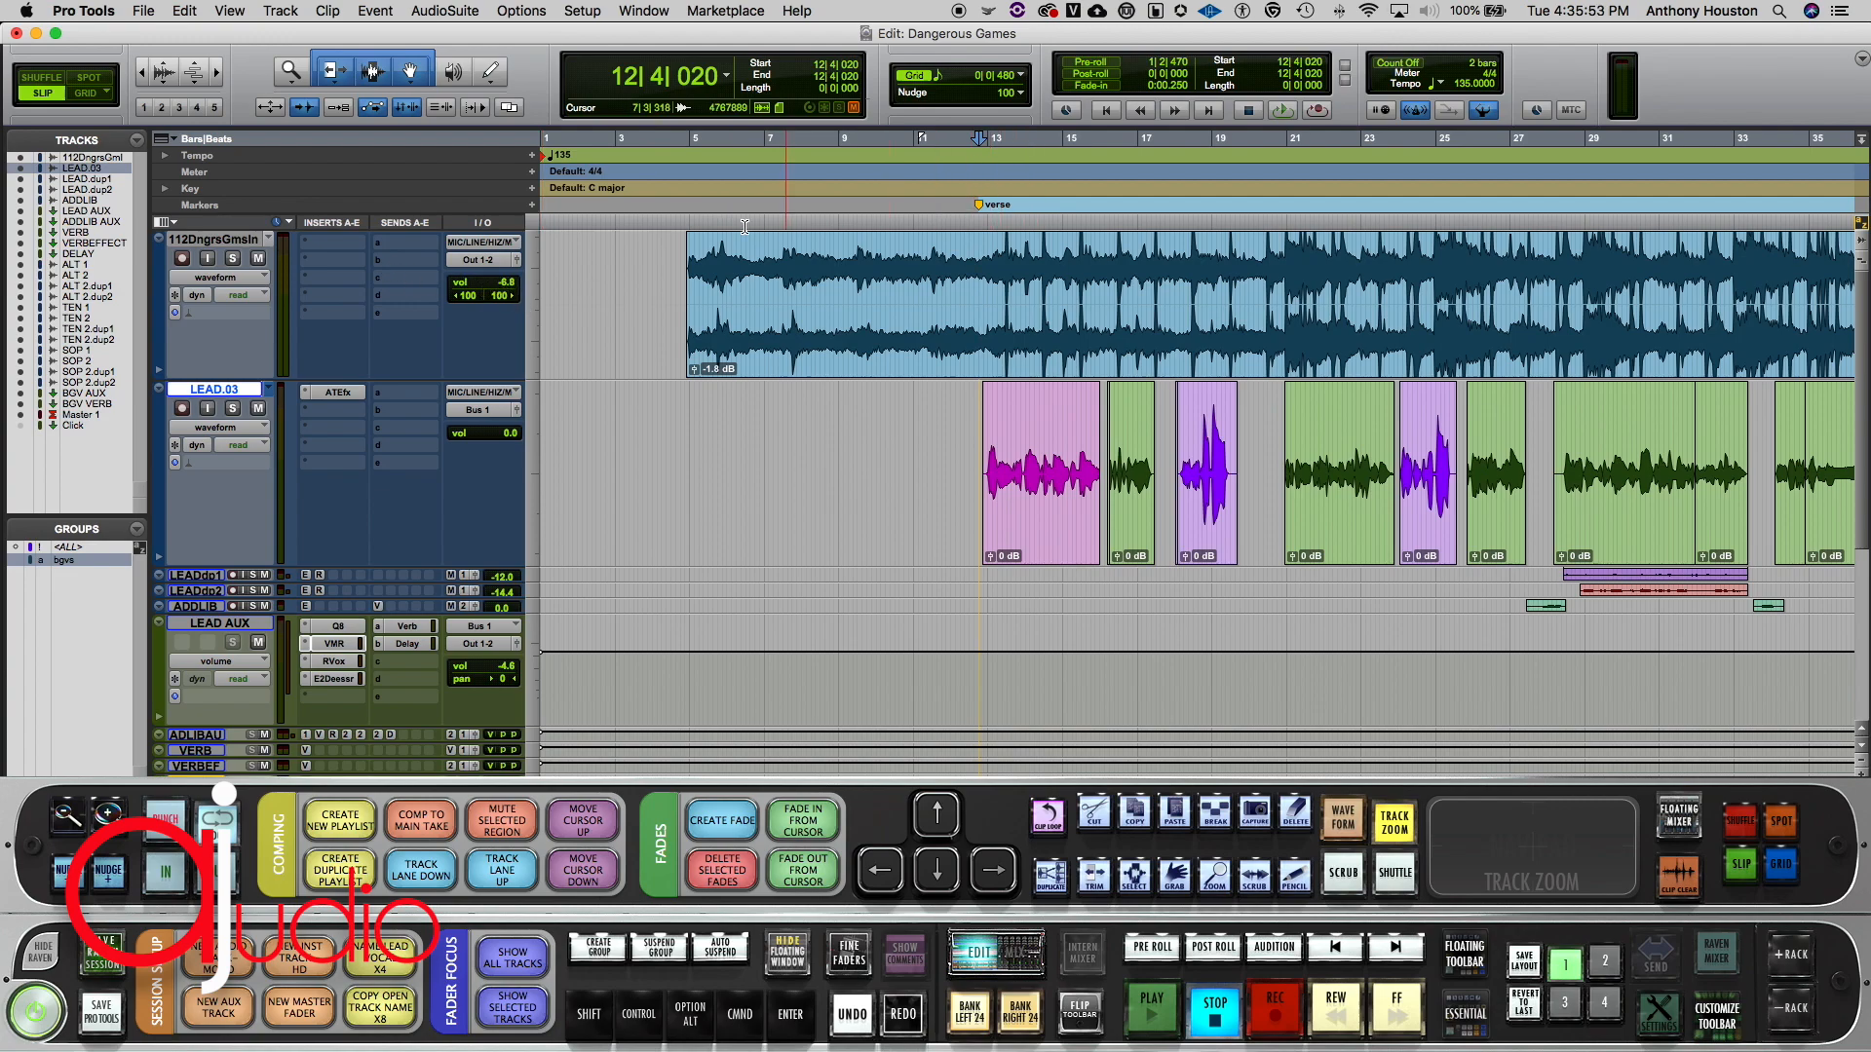
Step: Place the playback cursor at 12|1|592, pull the LEAD AUX volume fully down, and show the Raven mixer
left_click(506, 284)
left_click(956, 256)
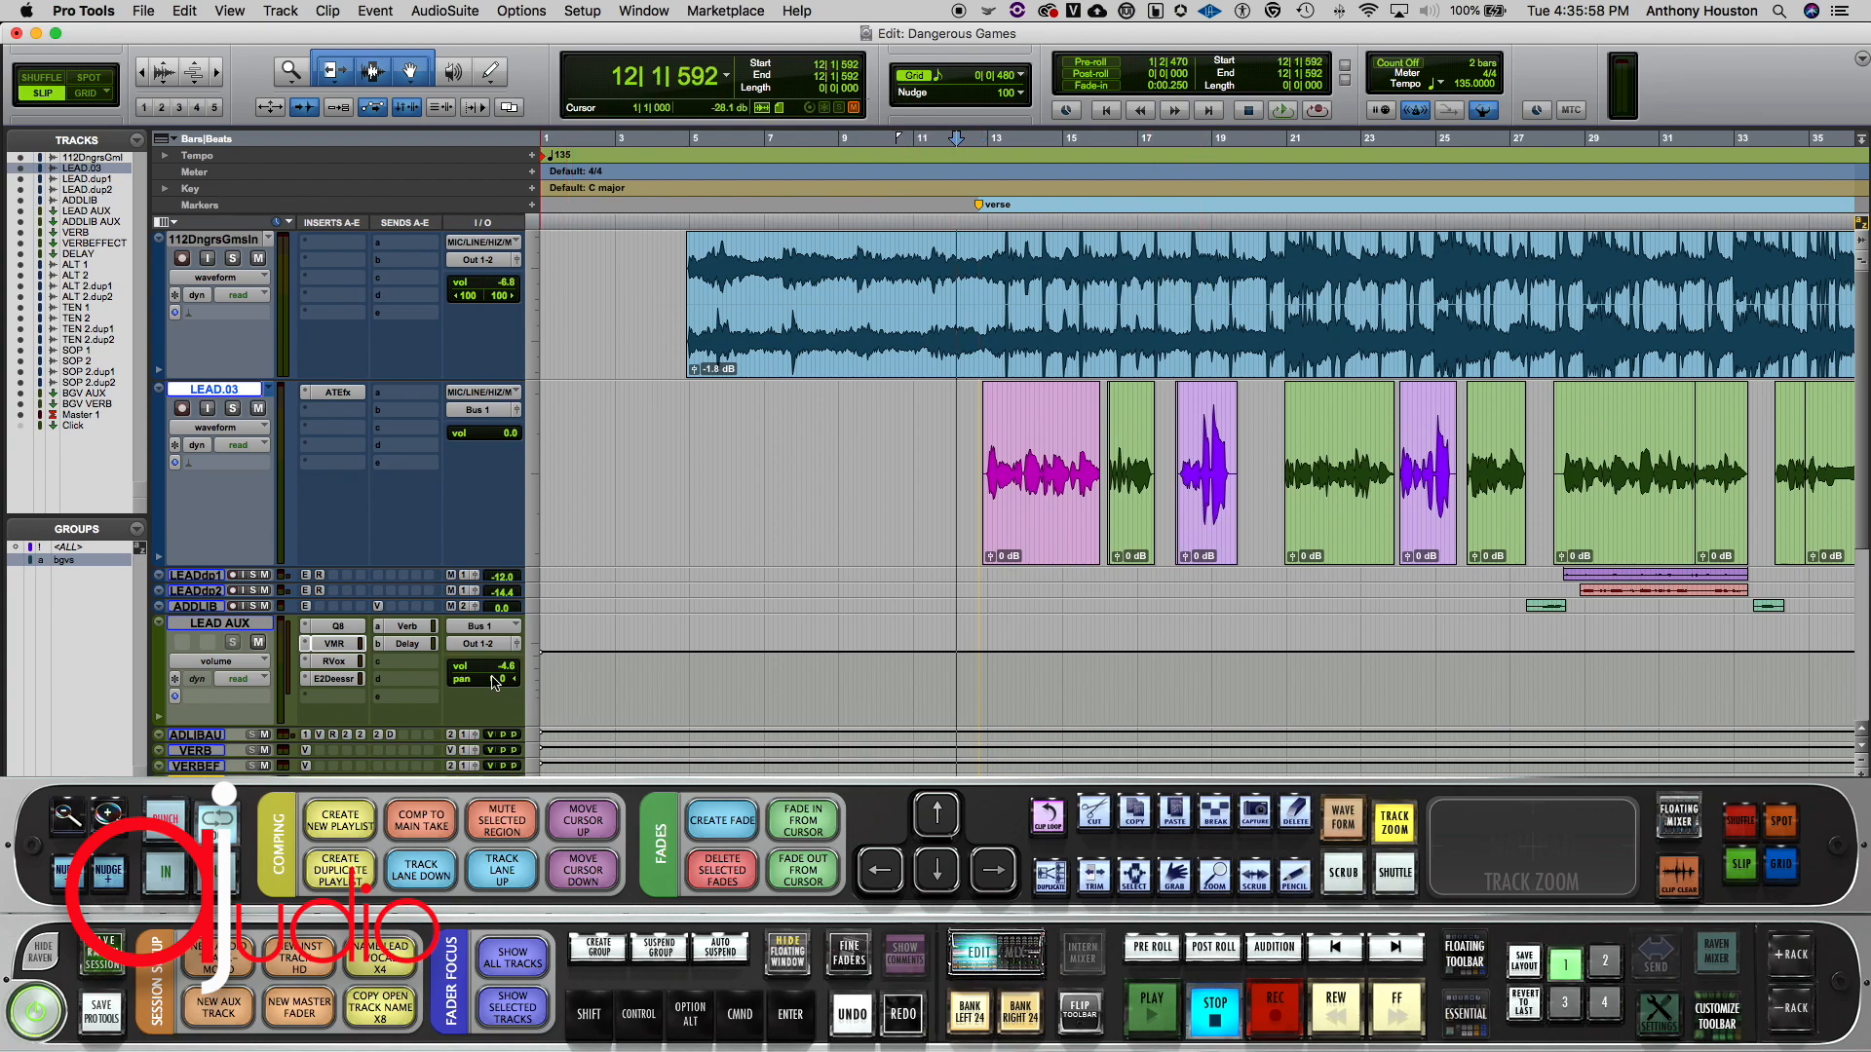
left_click_drag(504, 665, 515, 794)
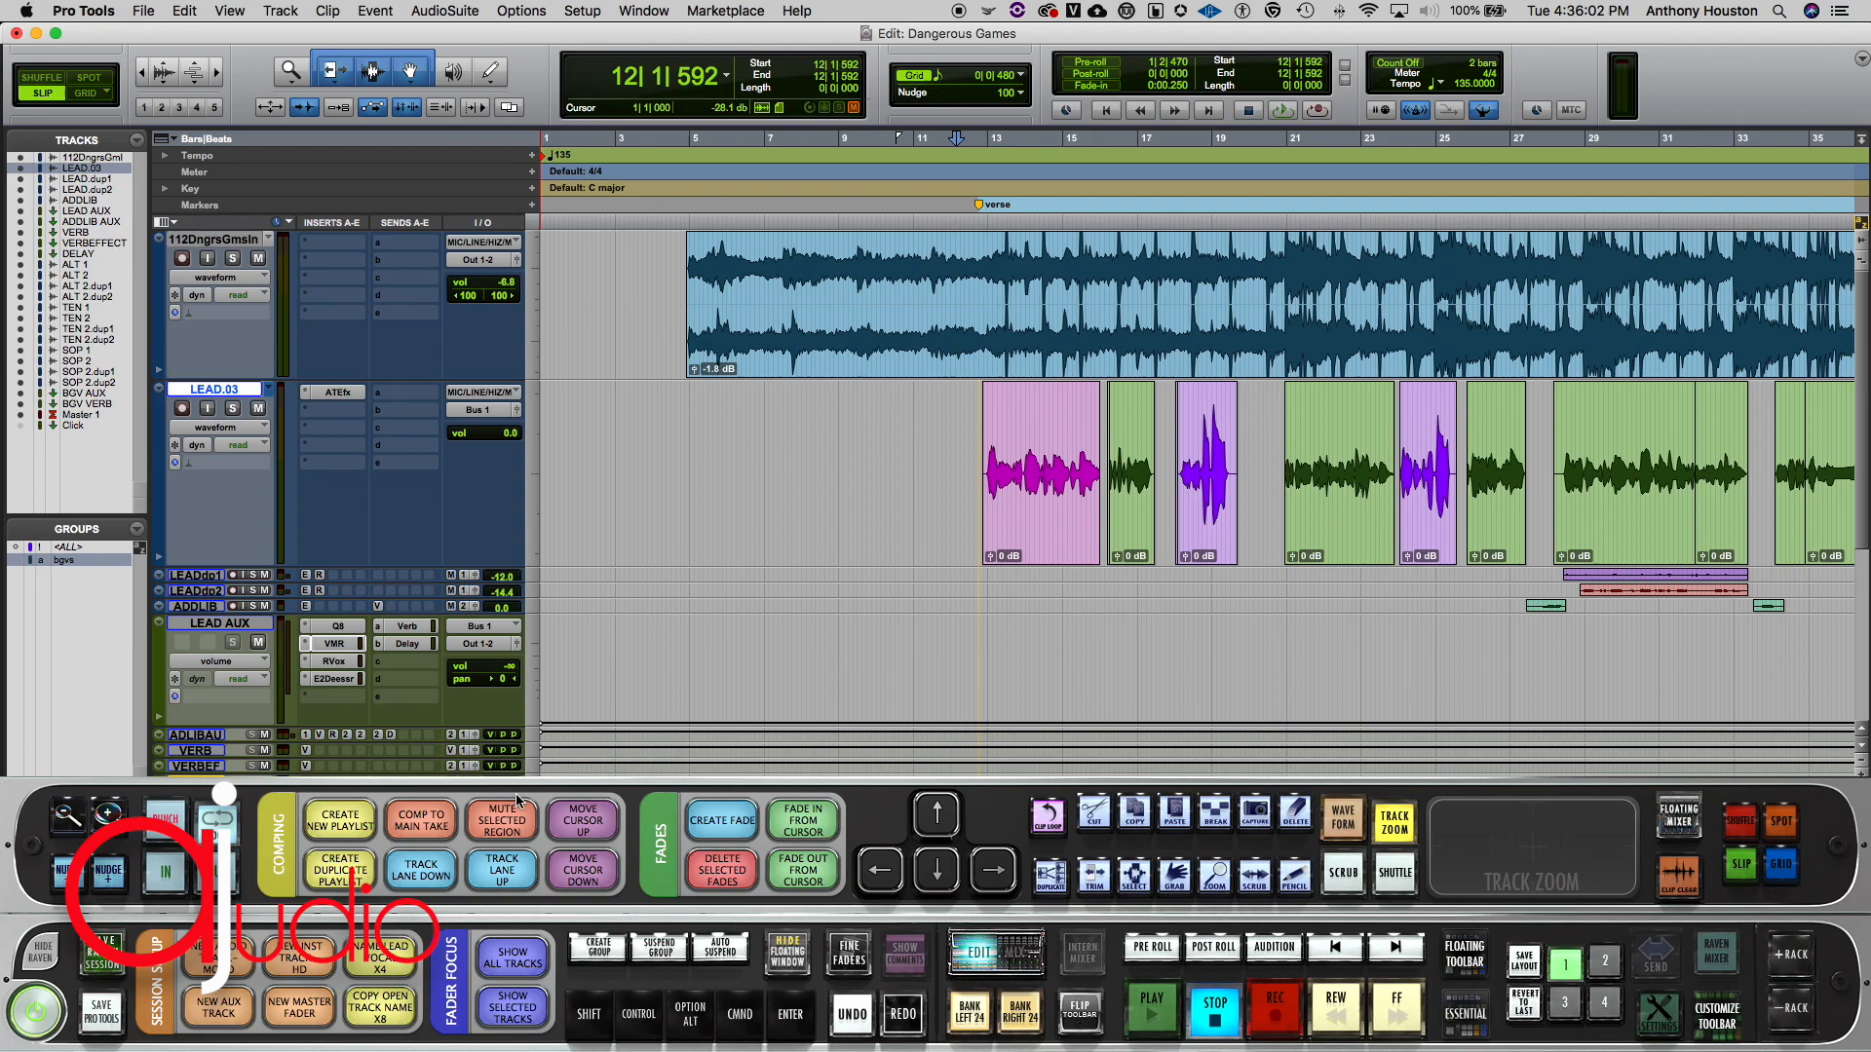
left_click(964, 951)
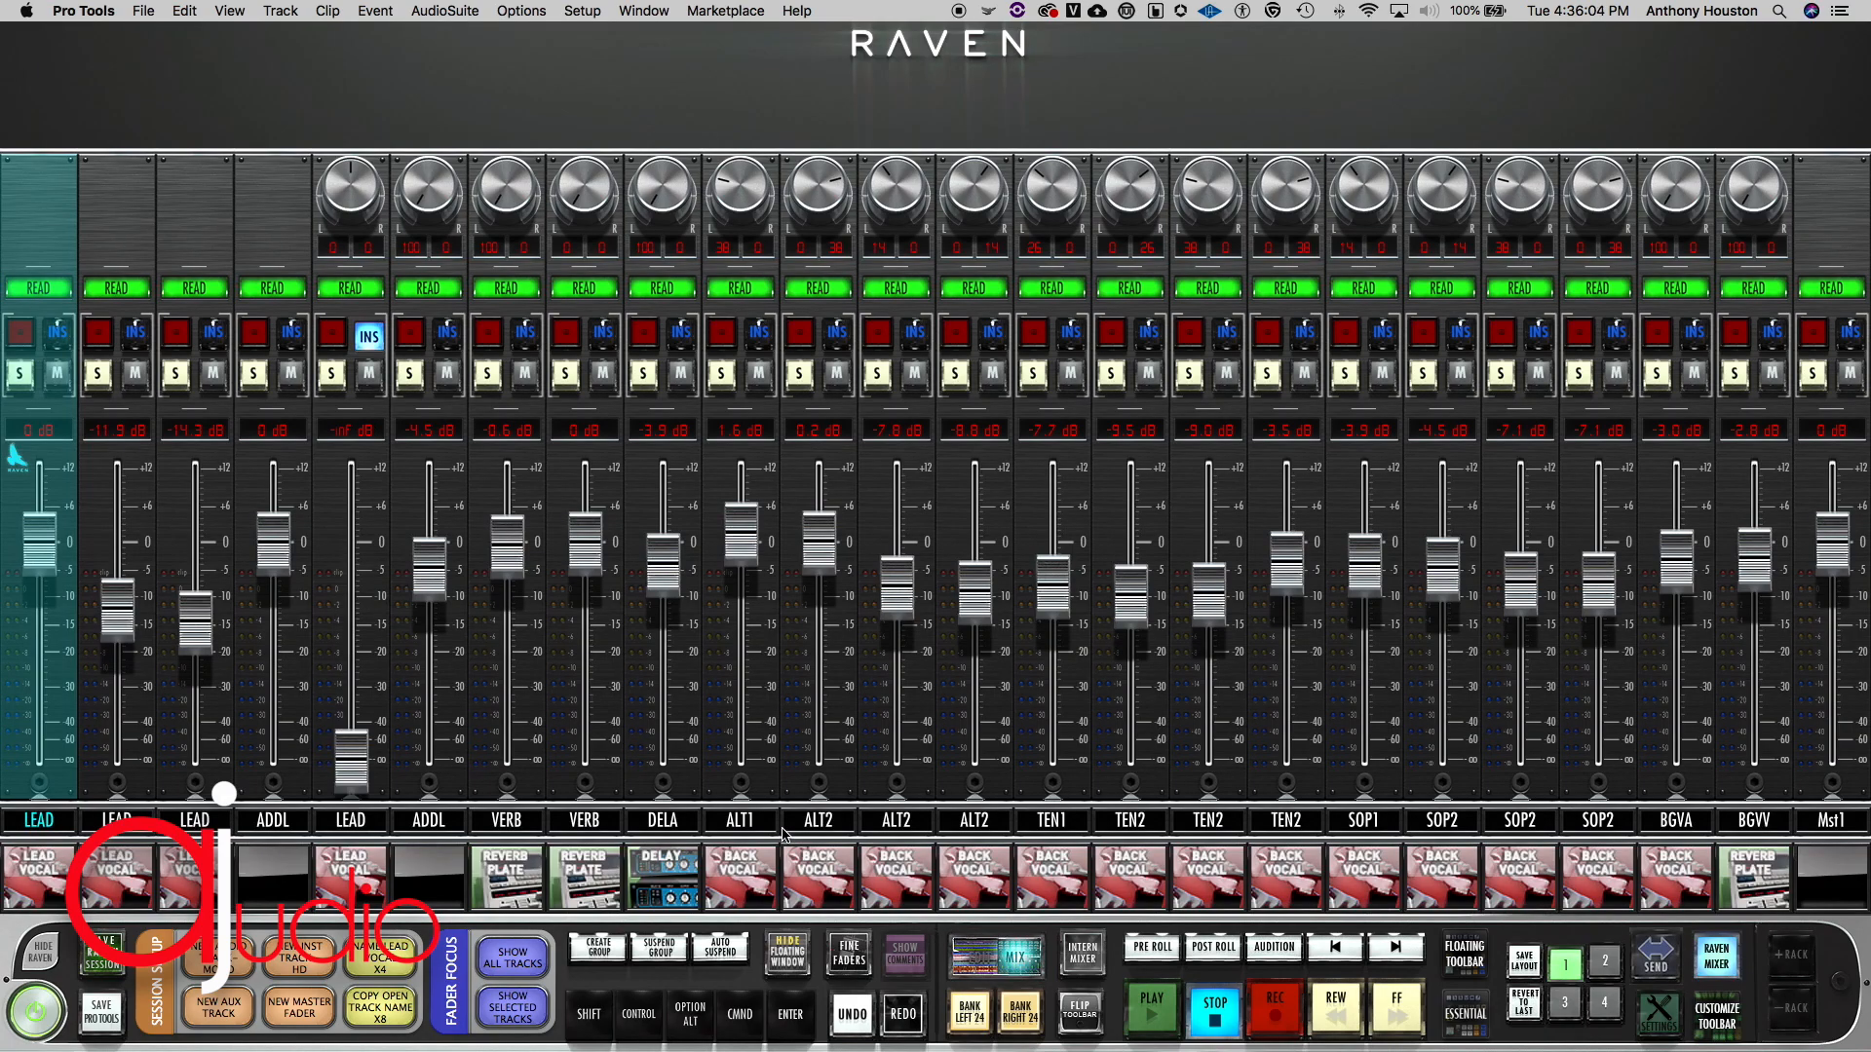
Step: Play the song from the verse, set the LEAD AUX volume to -4.4 dB in the Edit window, and stop playback
key("space")
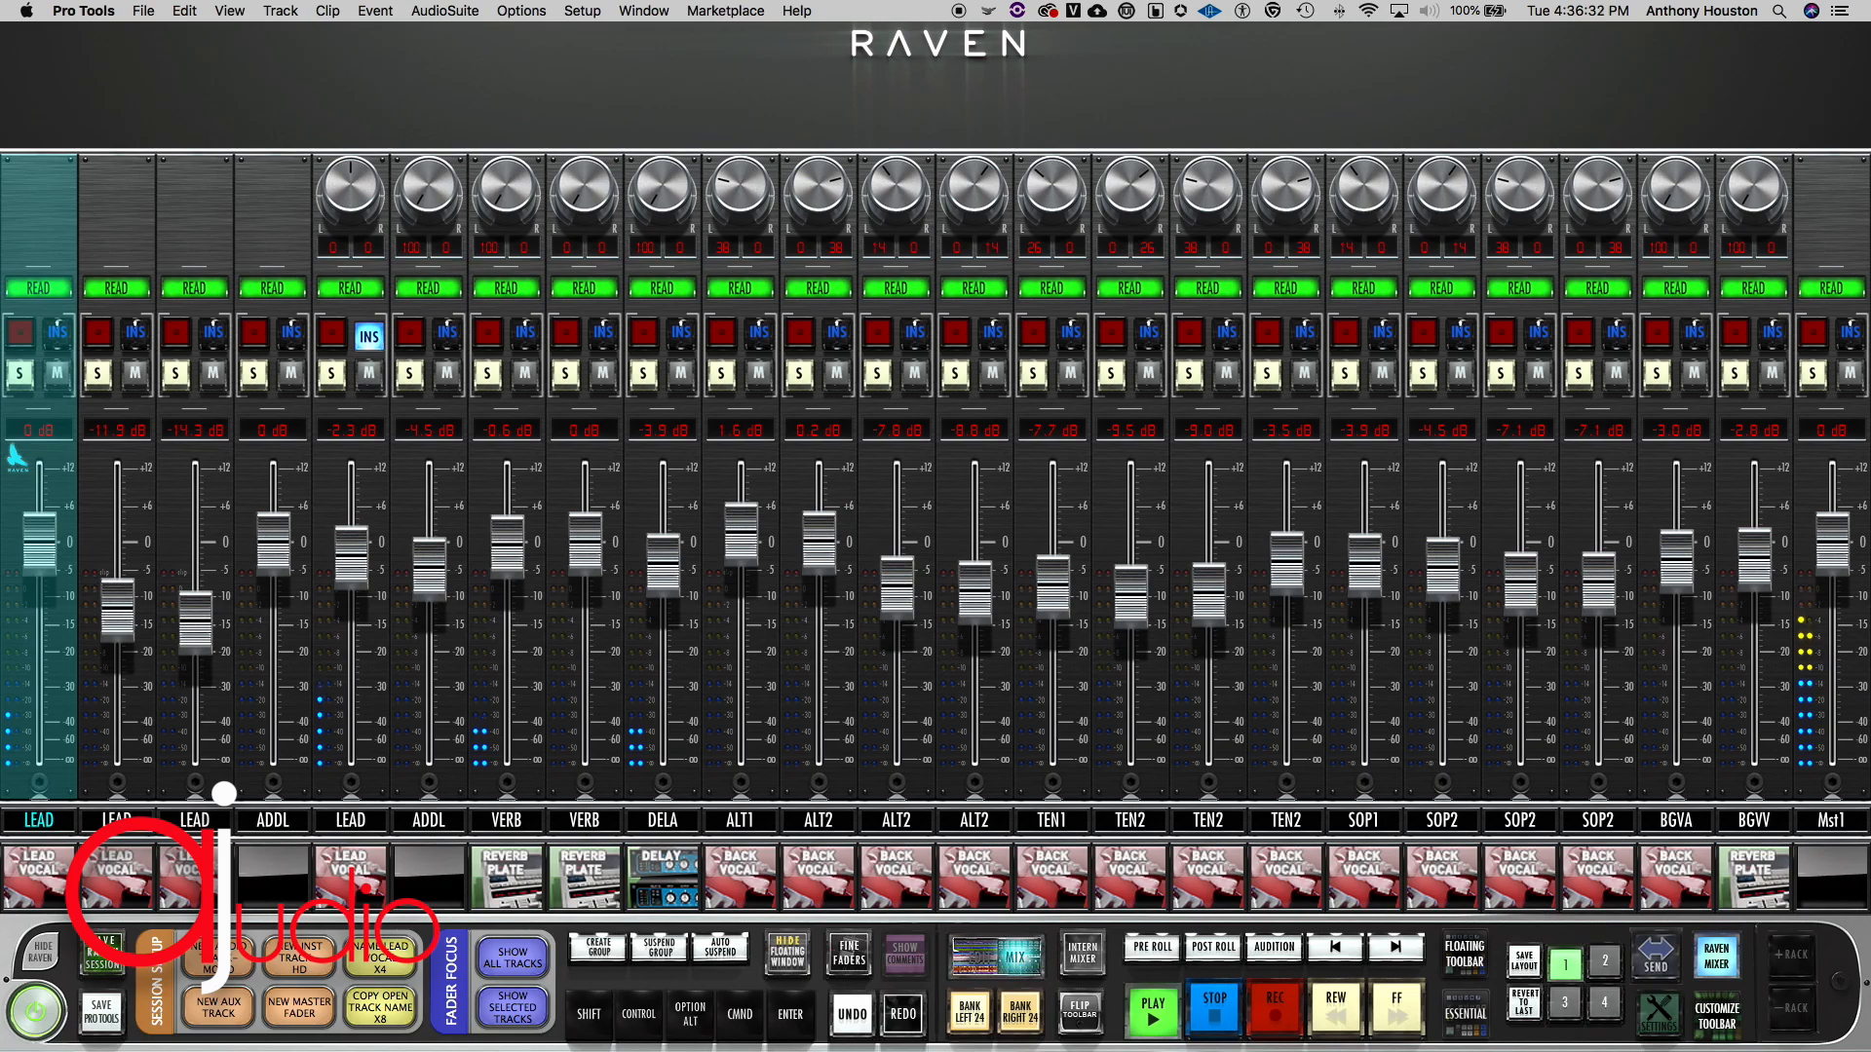
key("super+=")
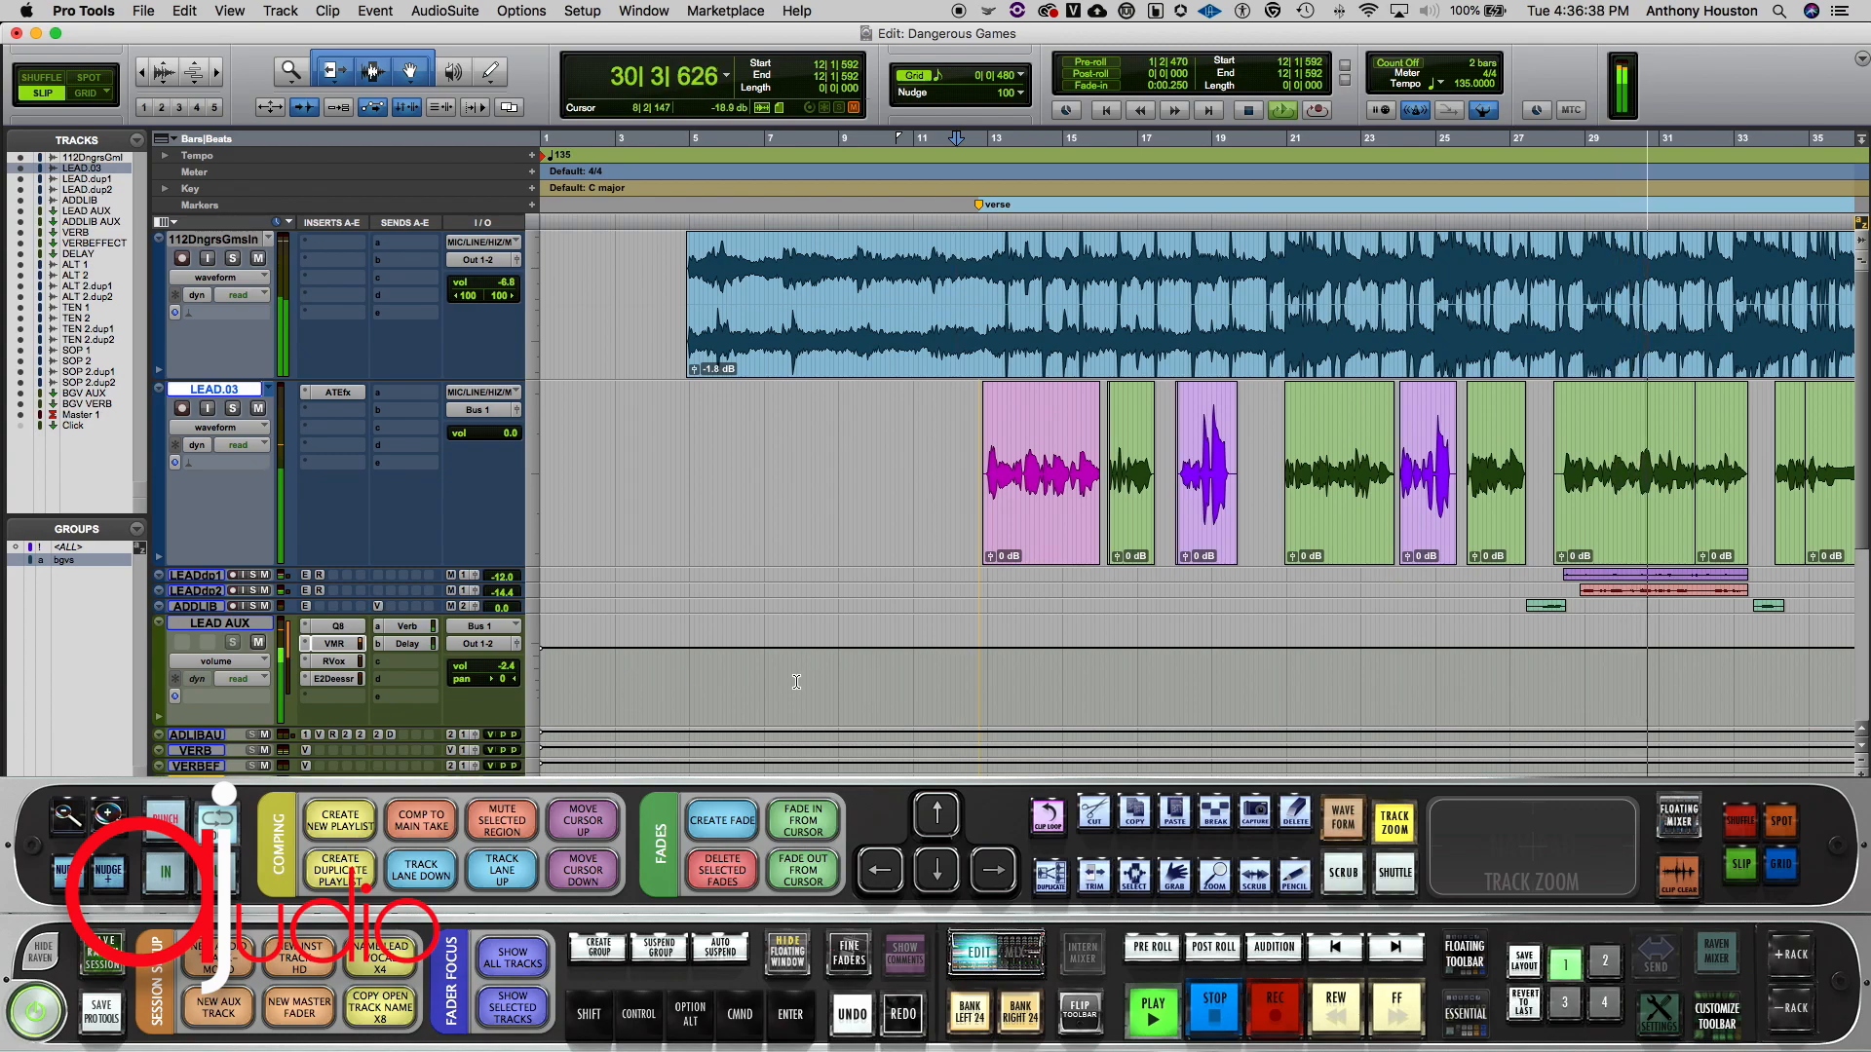
left_click_drag(515, 677, 508, 676)
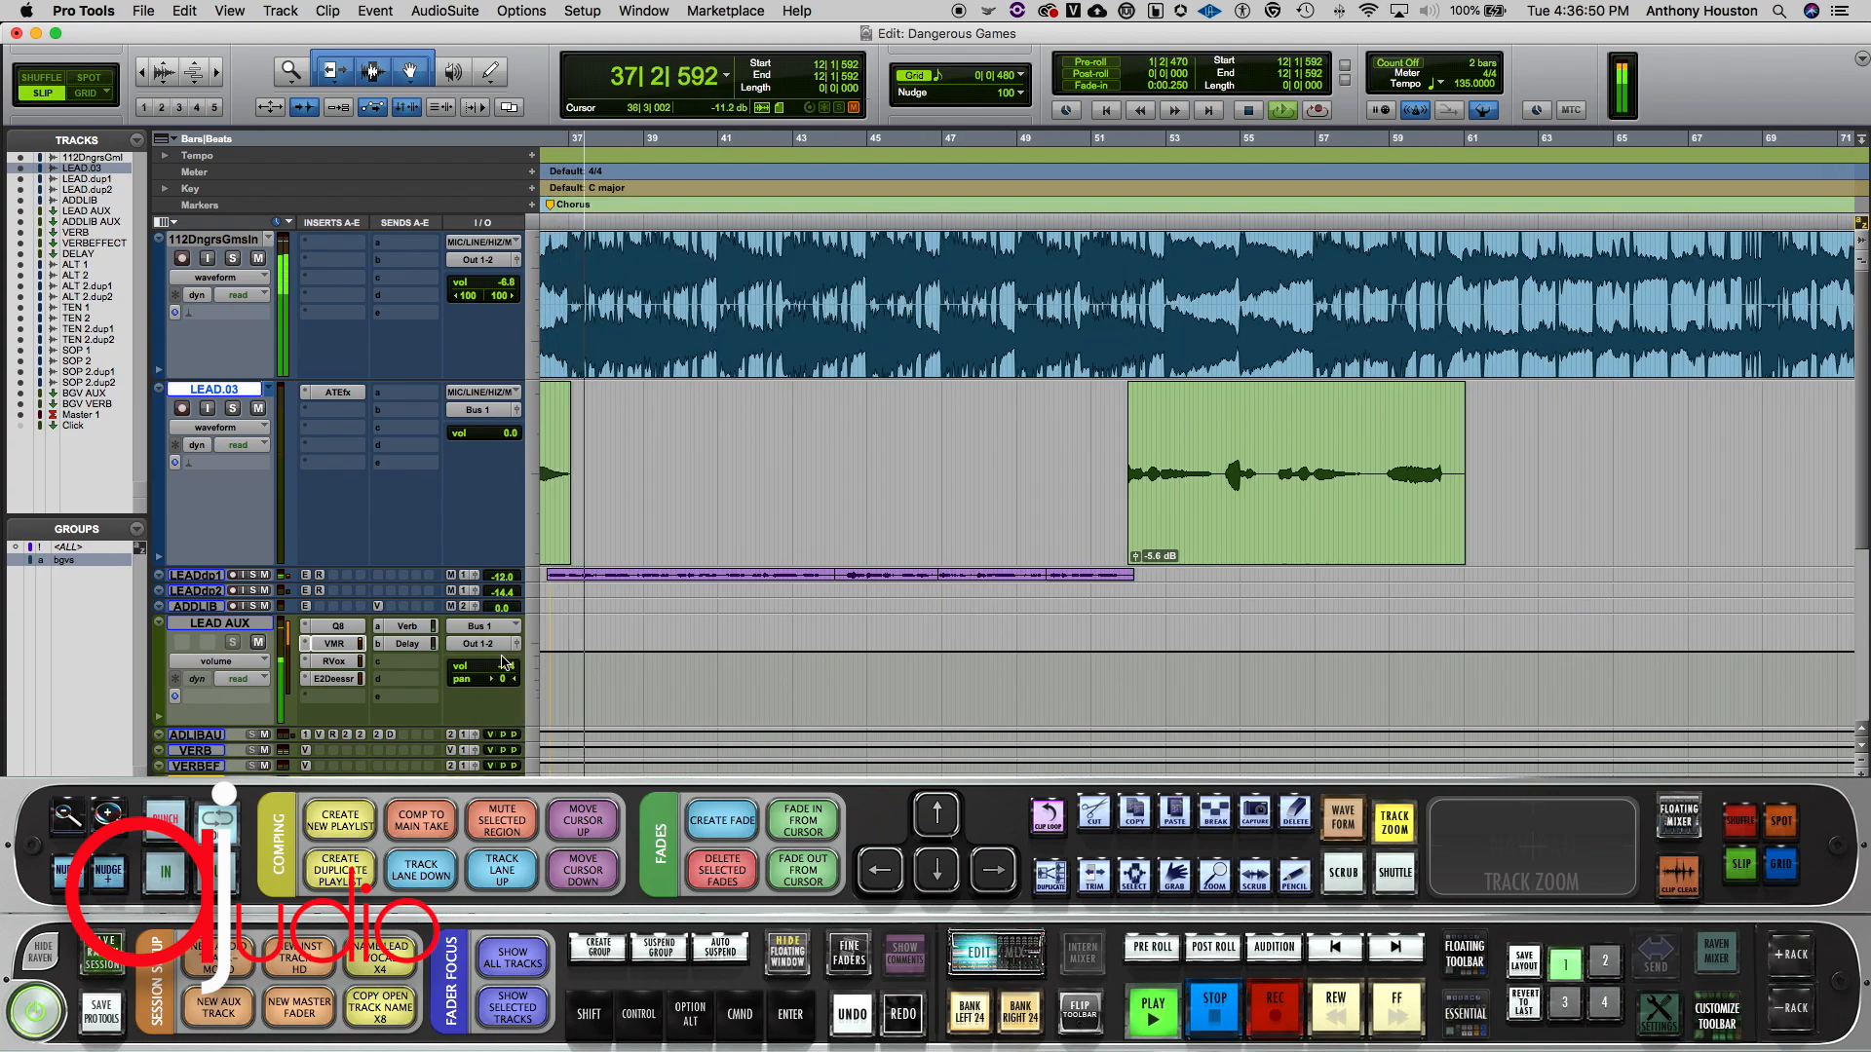
key("space")
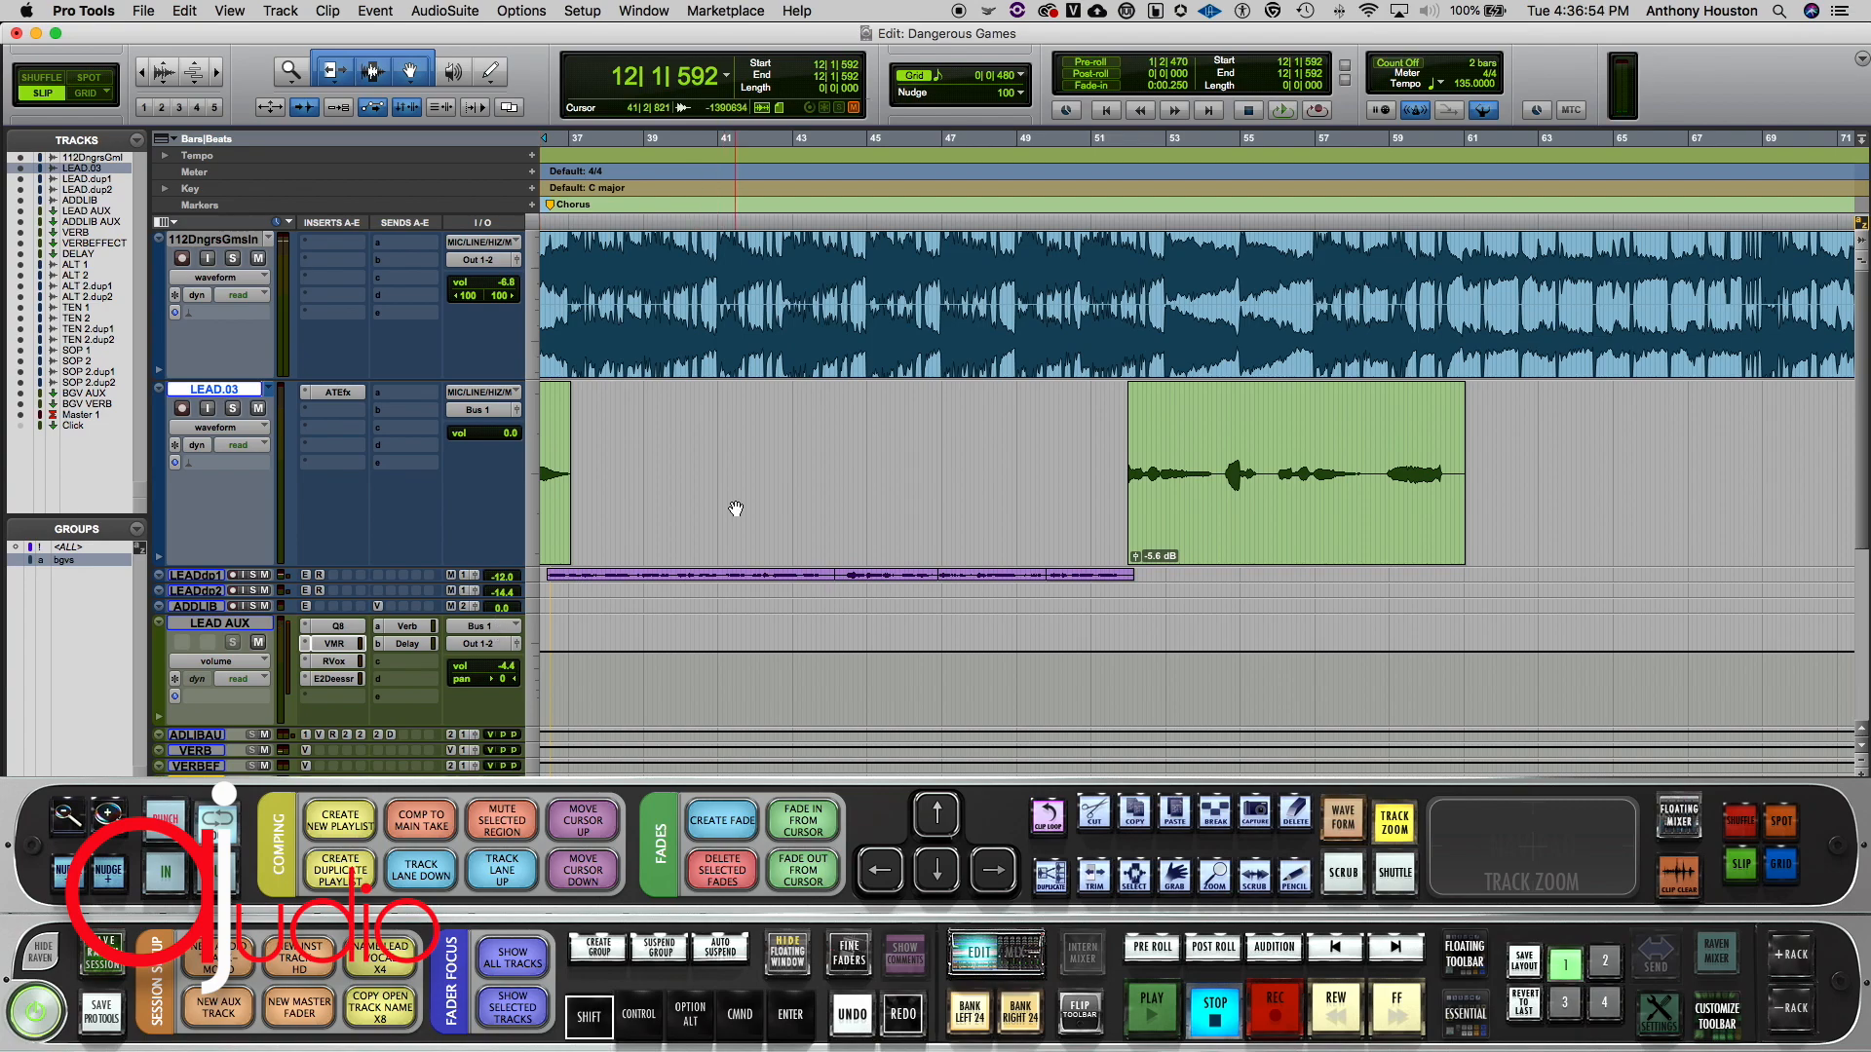
Step: Find the stacked vocal clips at the Chorus marker and place the edit cursor at 36|2|460
scroll(736, 508, "left", 10)
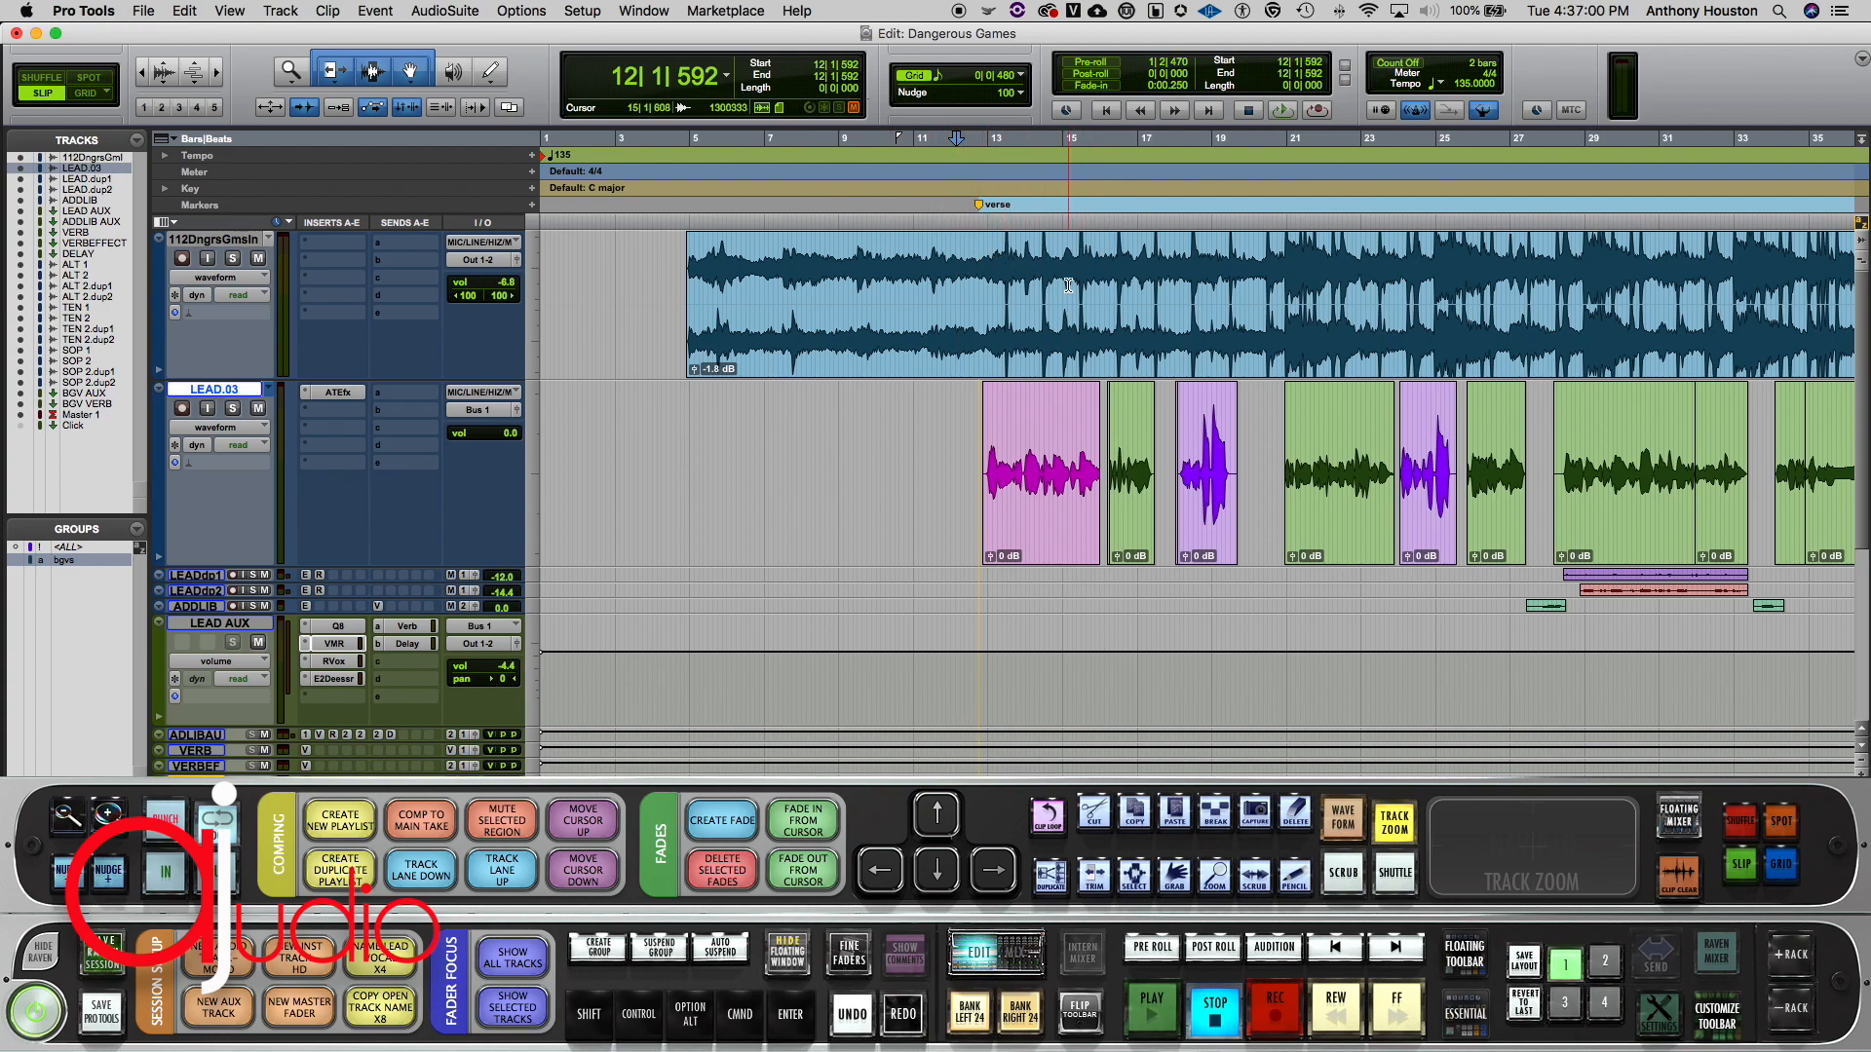
scroll(1026, 265, "down", 10)
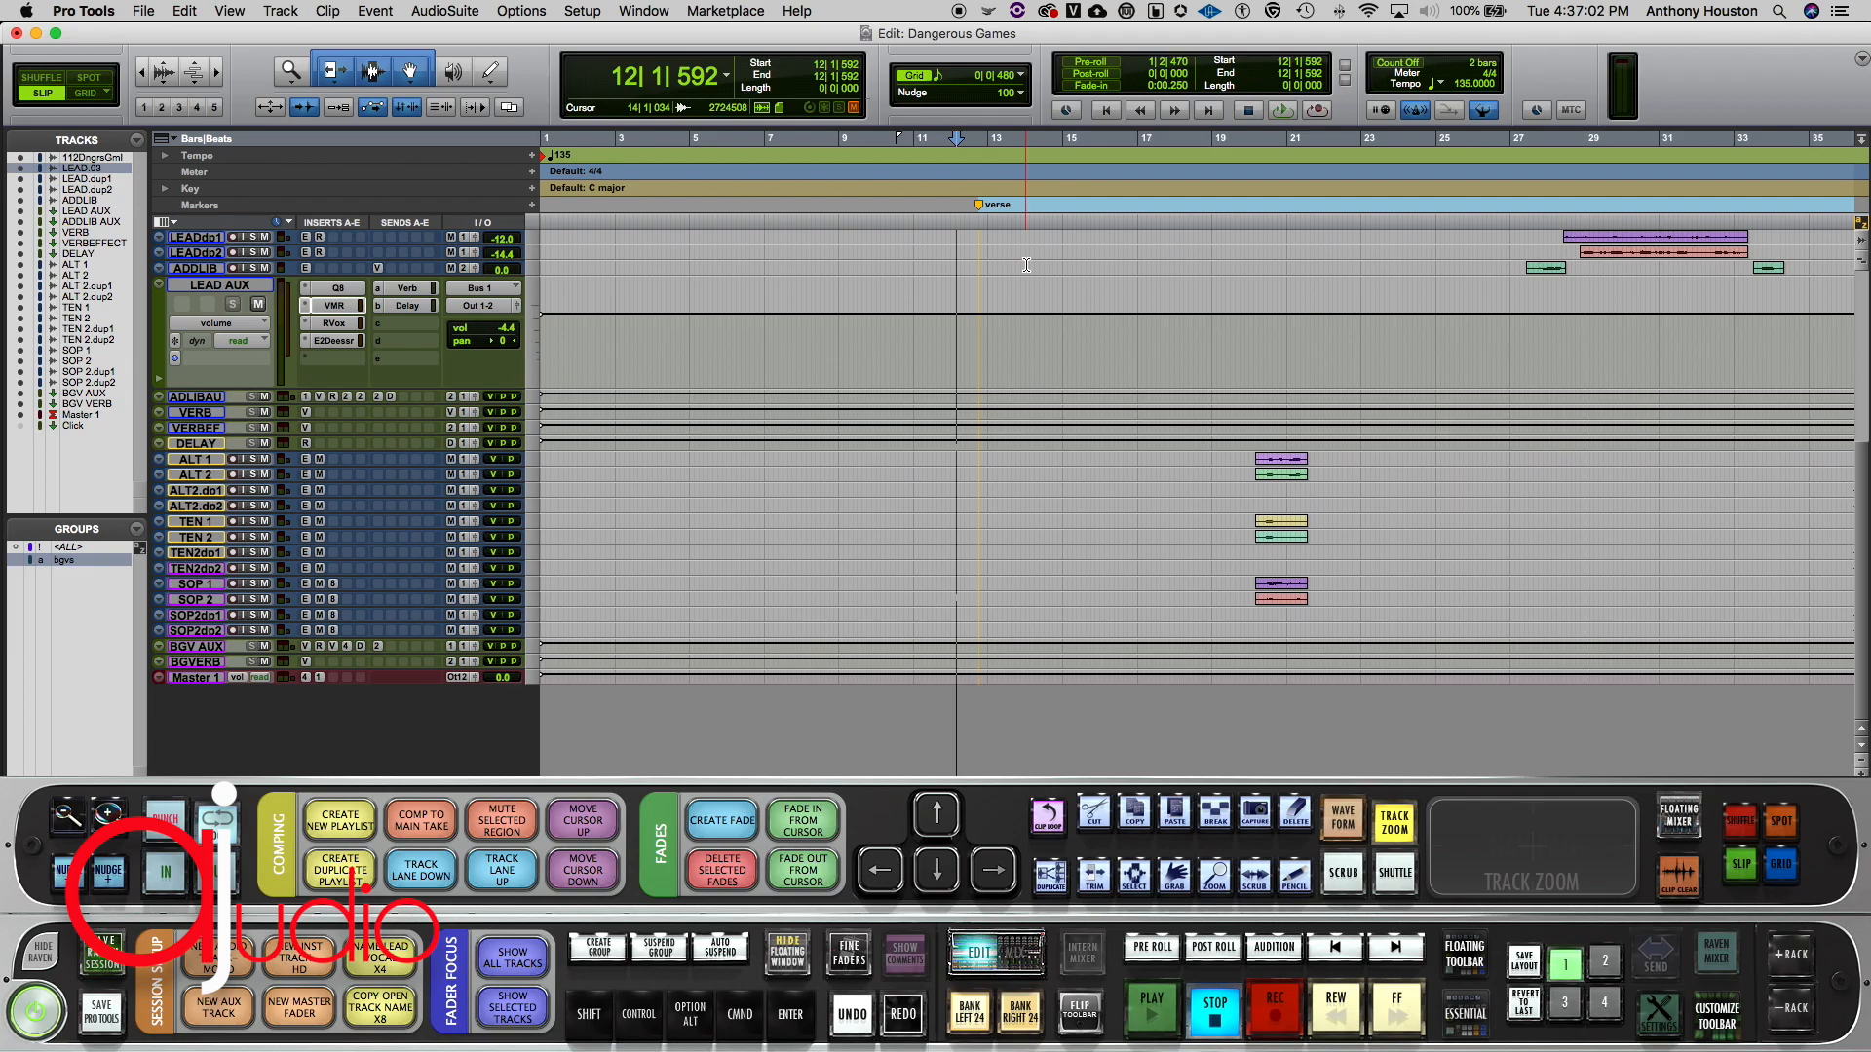
scroll(1026, 265, "up", 10)
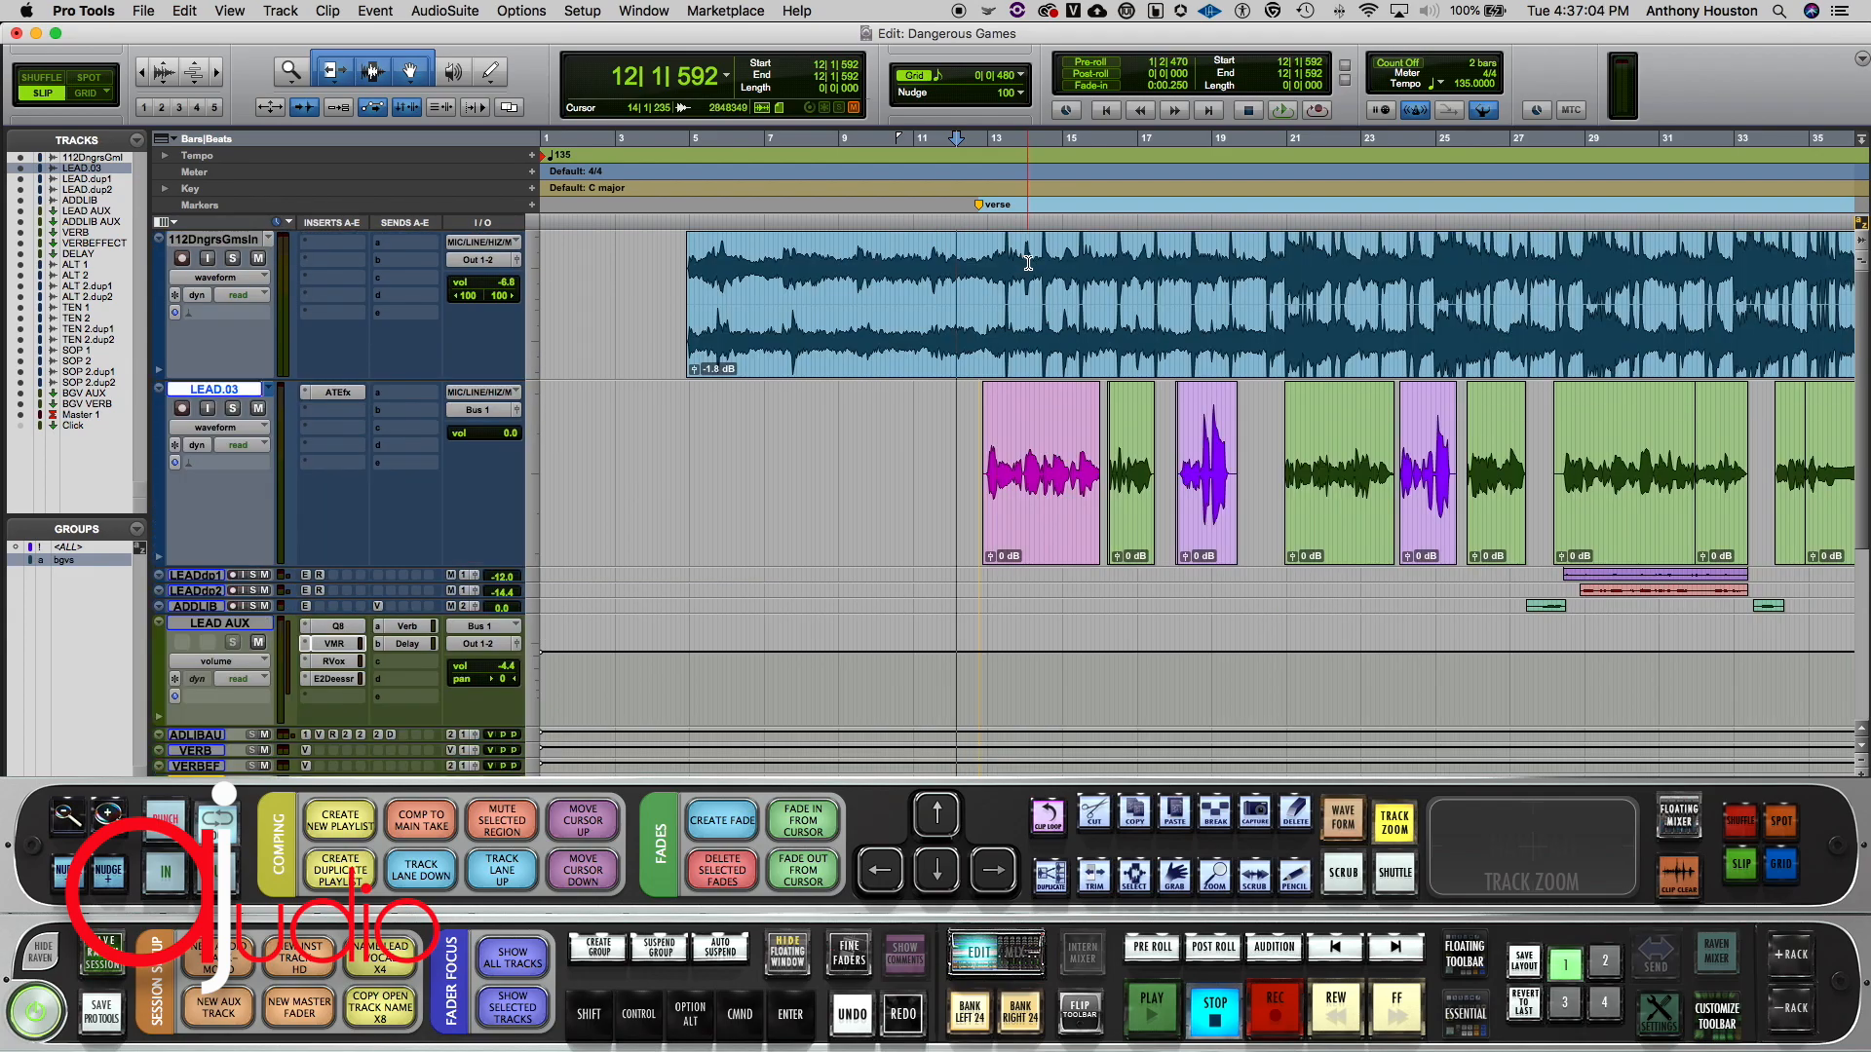
scroll(1028, 264, "right", 10)
scroll(1028, 263, "down", 5)
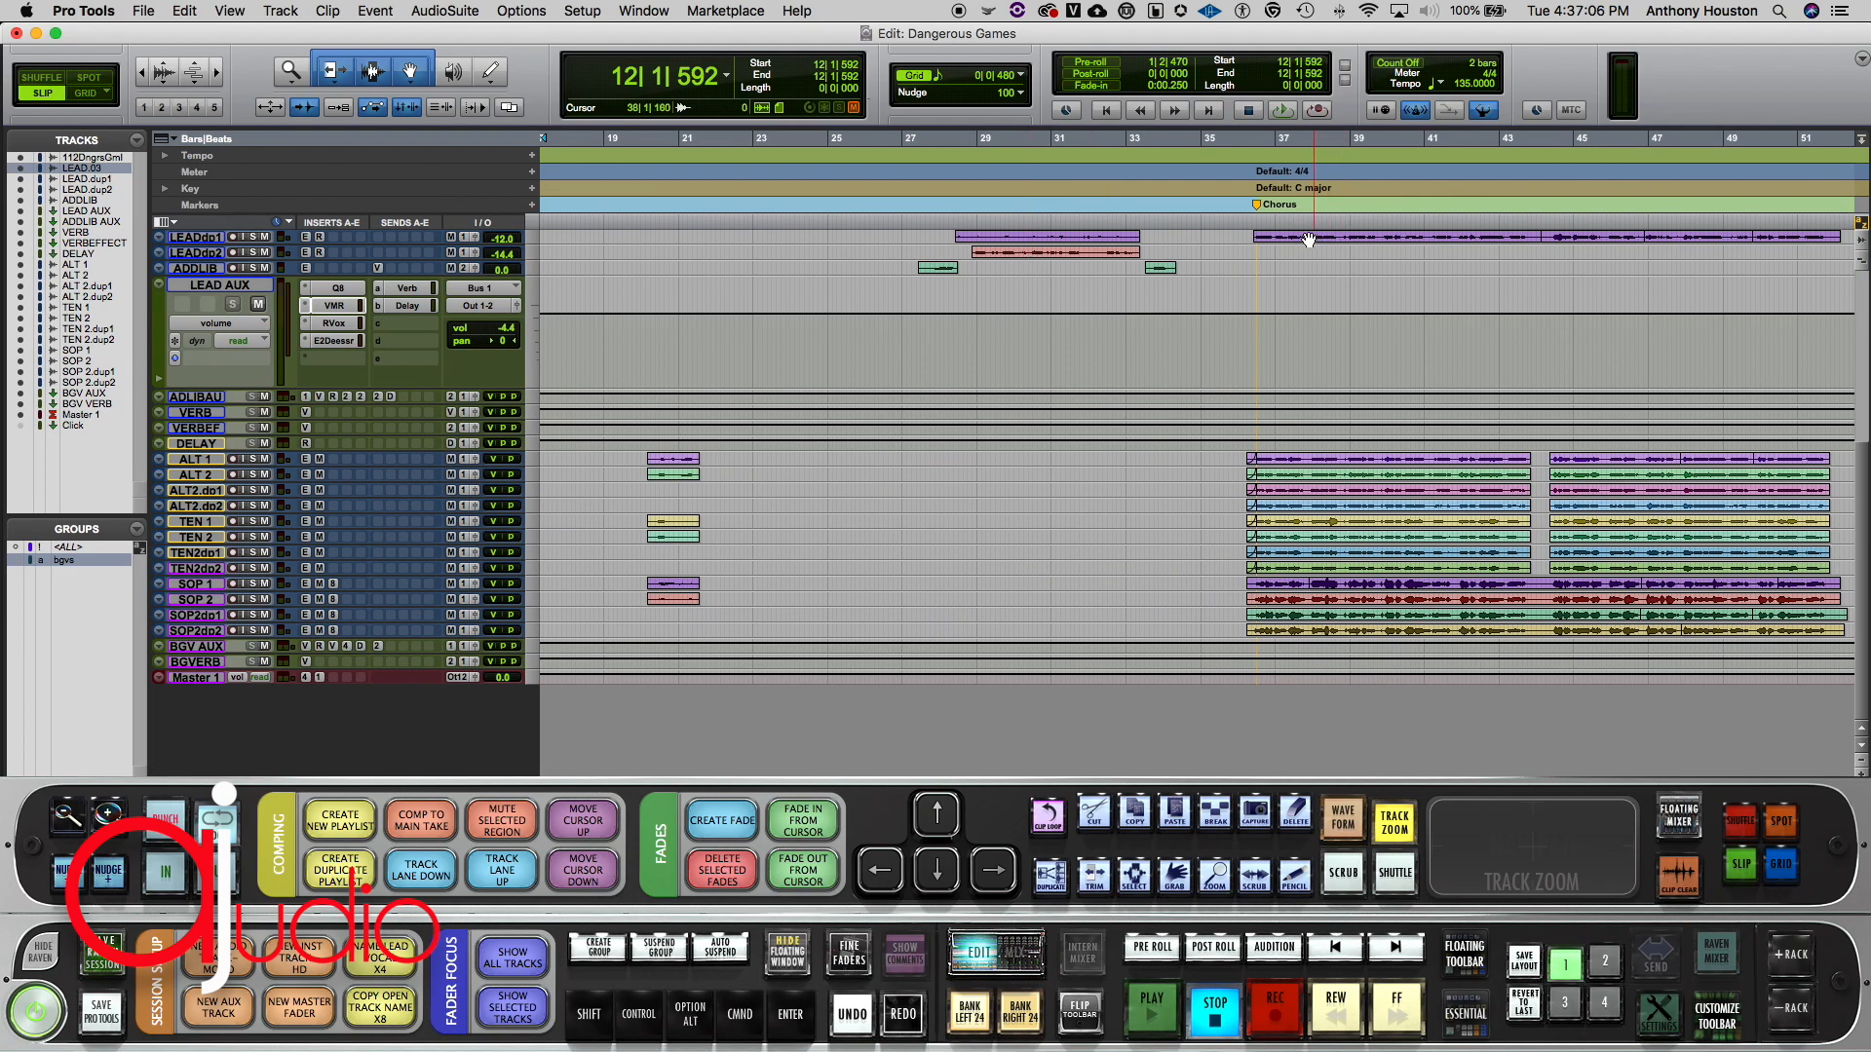
left_click(1244, 222)
left_click(1252, 221)
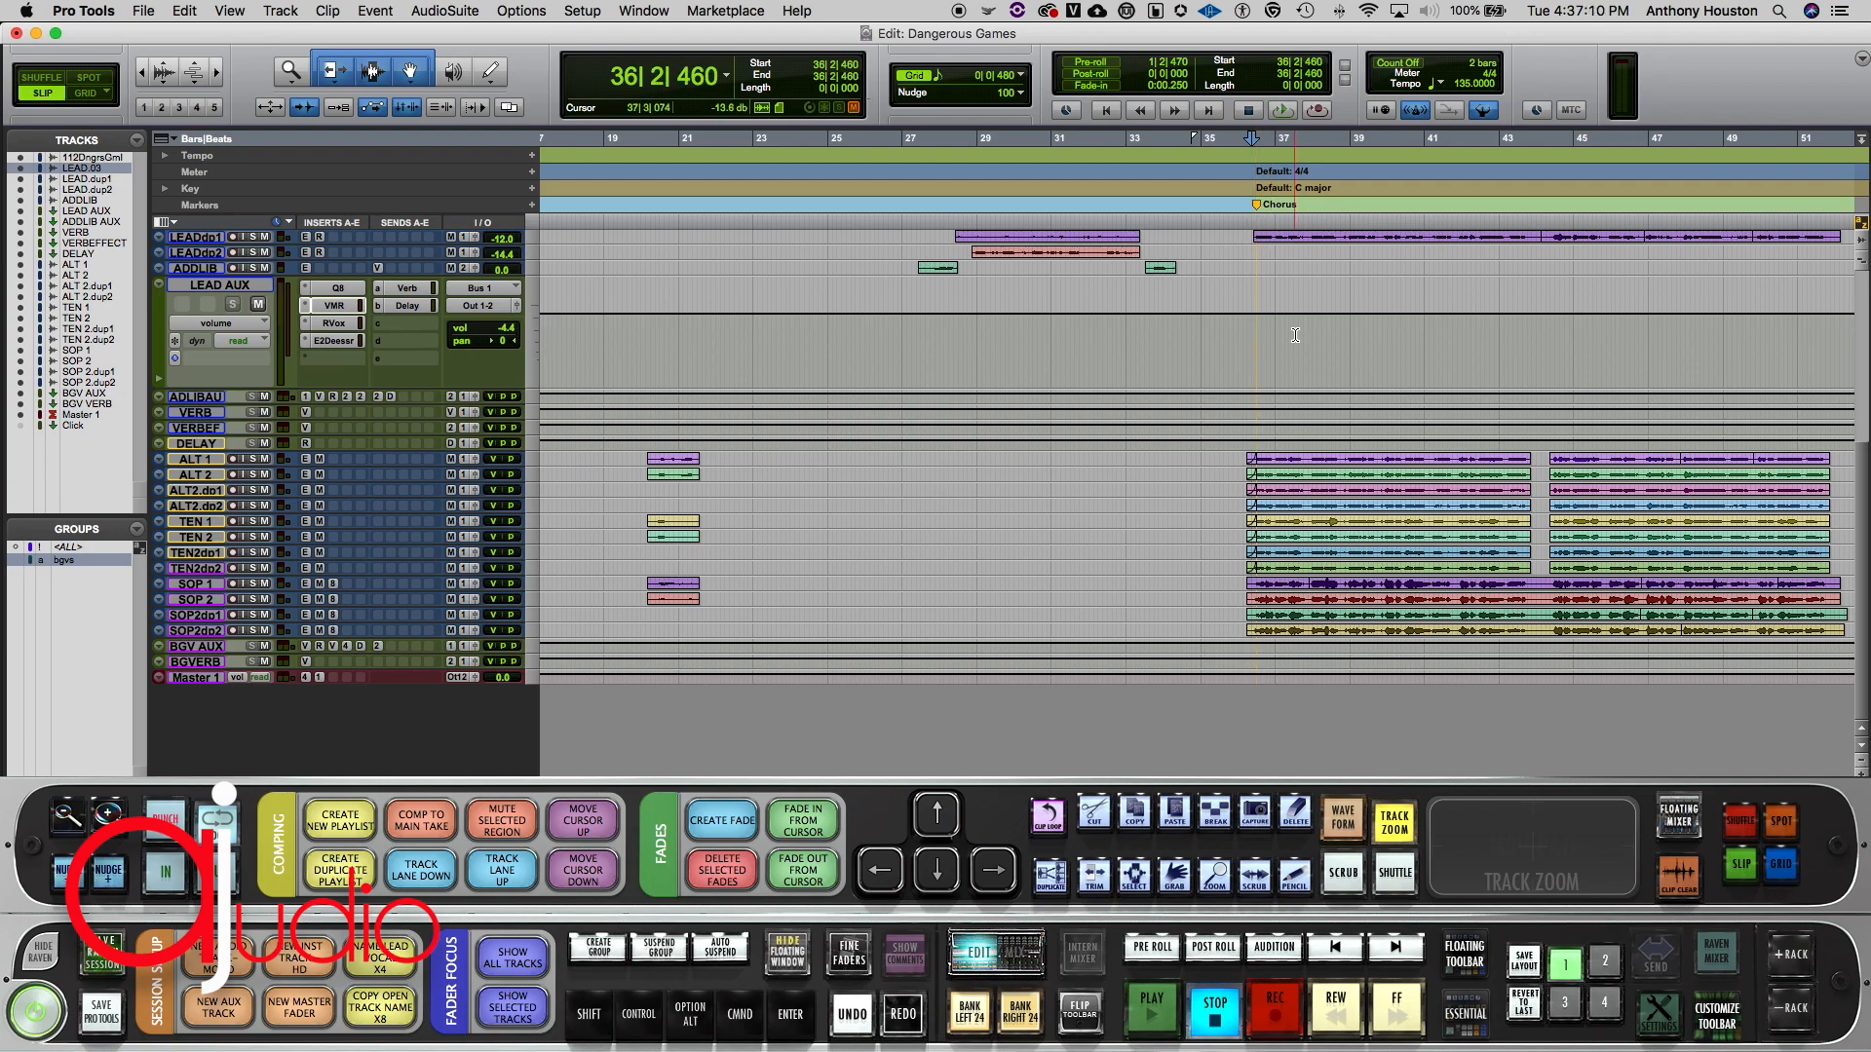
Step: Point out the chorus vocals by selecting ranges on LEAD.dup1 and ALT 1, and select the first chorus clip on LEAD.dup1
scroll(1295, 335, "left", 2)
scroll(1295, 335, "right", 9)
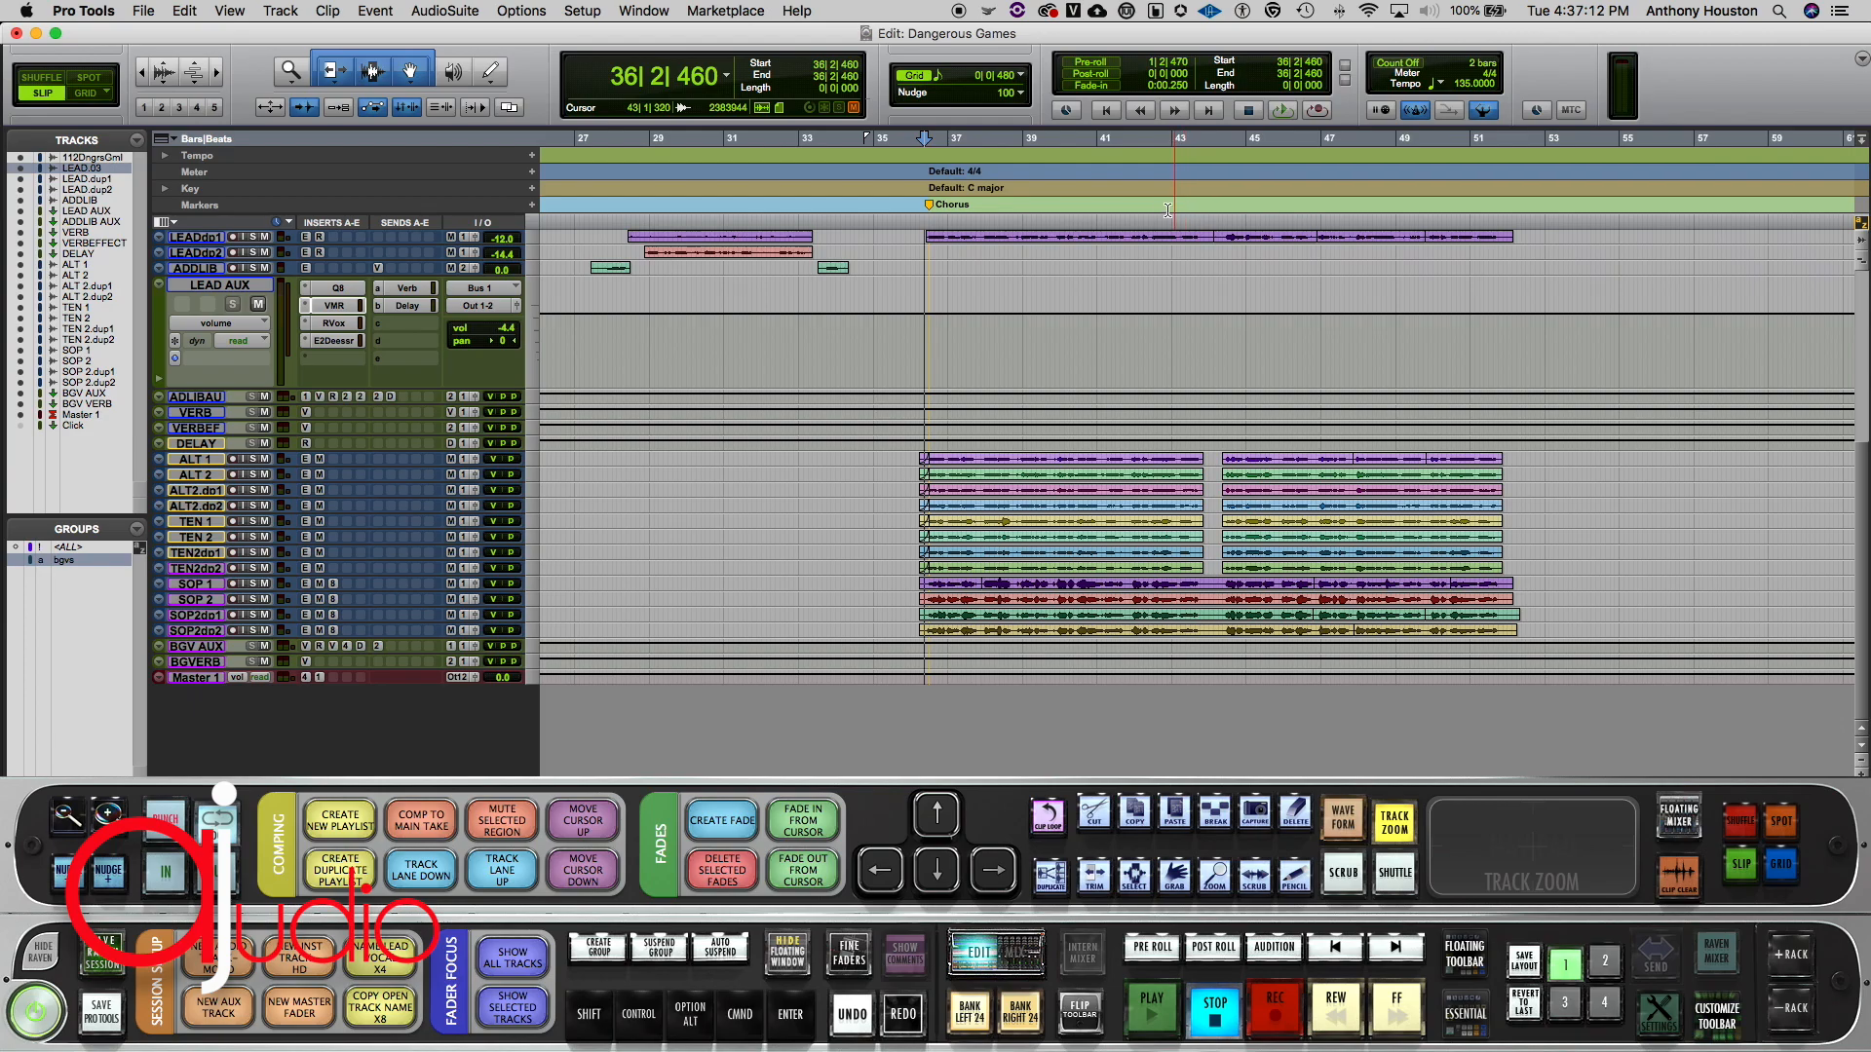
left_click_drag(924, 237, 1373, 246)
left_click_drag(890, 460, 1094, 470)
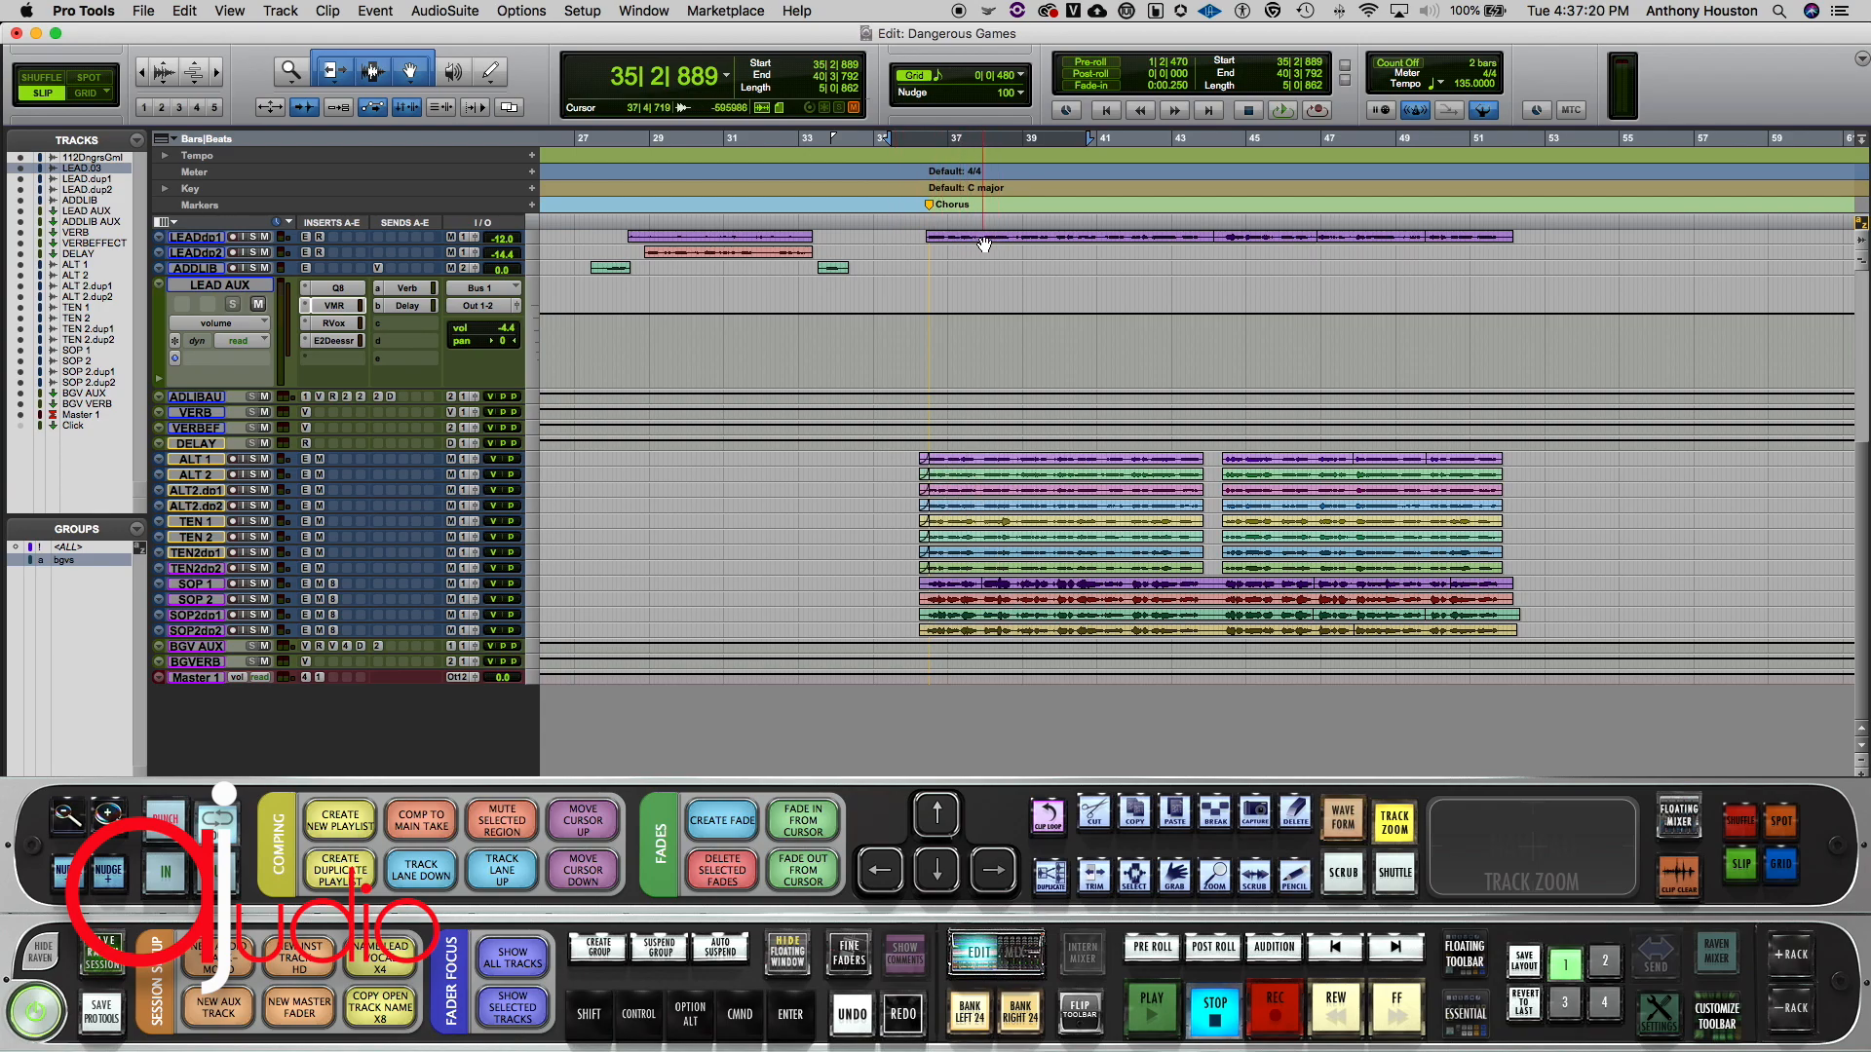
left_click(1013, 244)
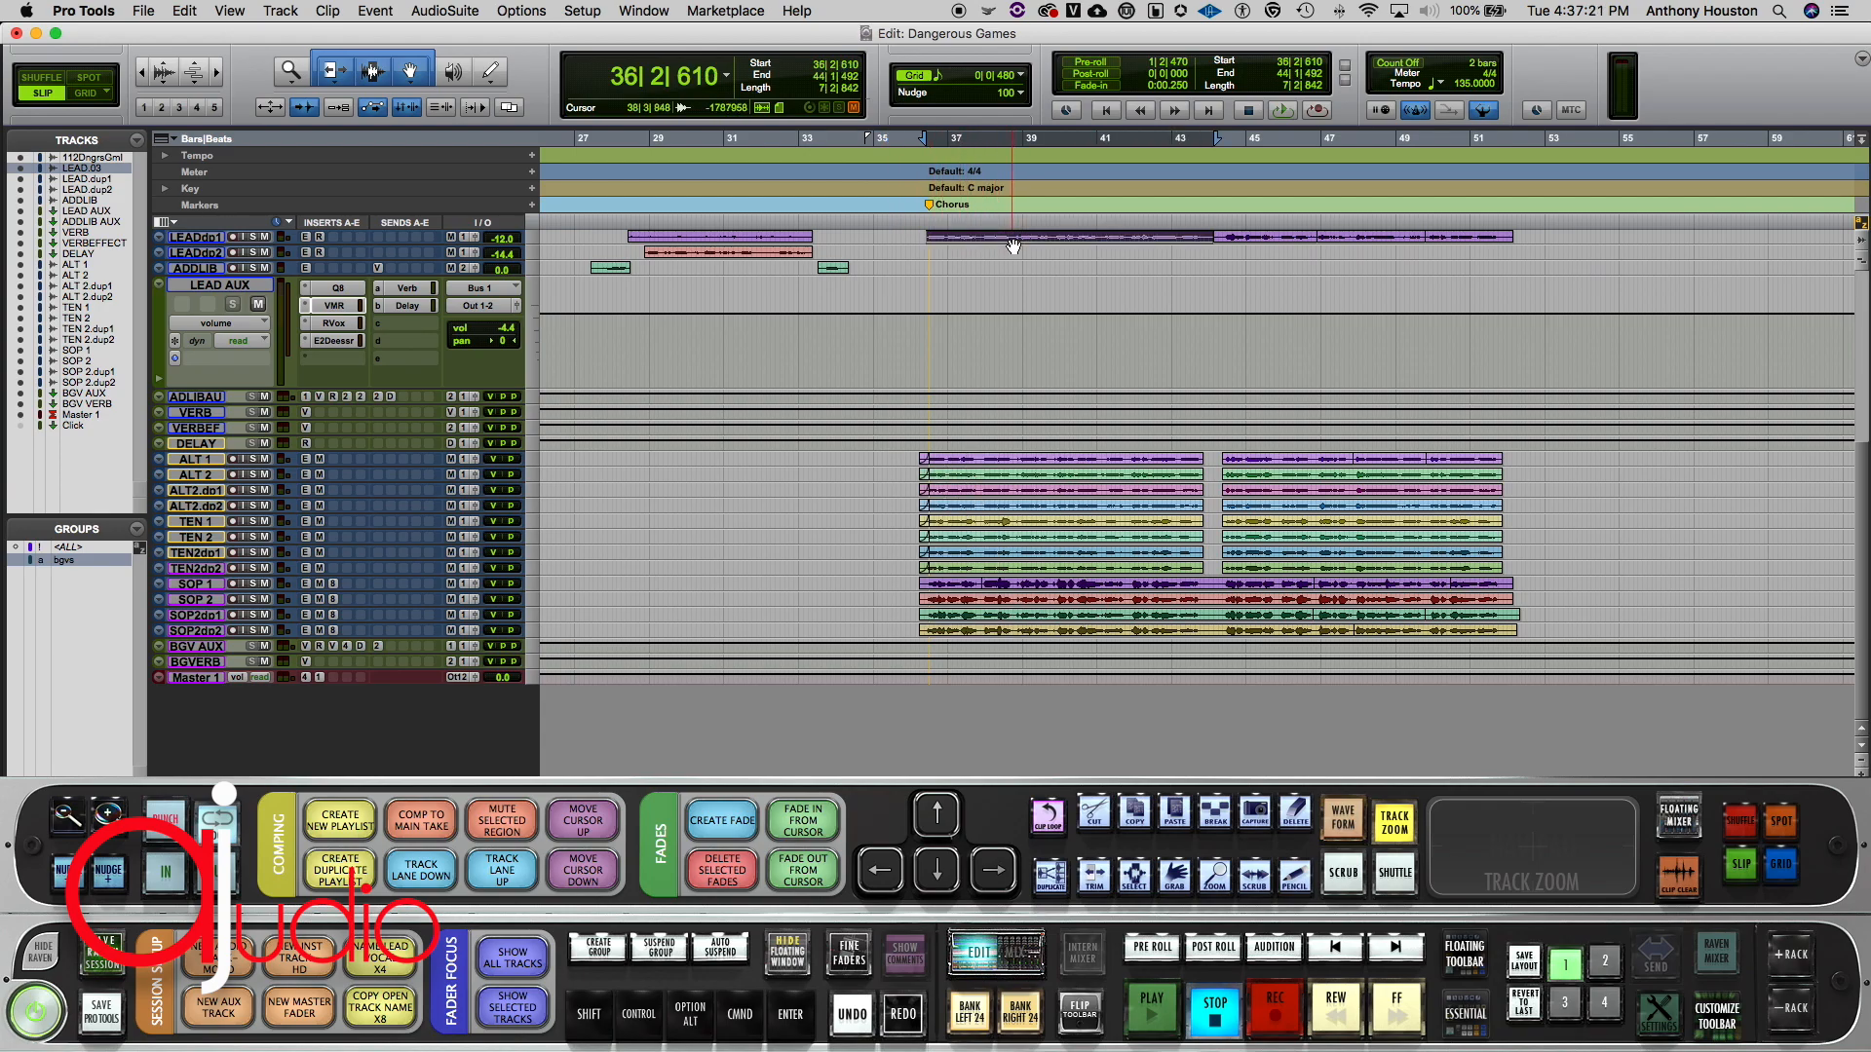
Step: Place the playback cursor at 35|4|574 just before the chorus and start playback
left_click(922, 220)
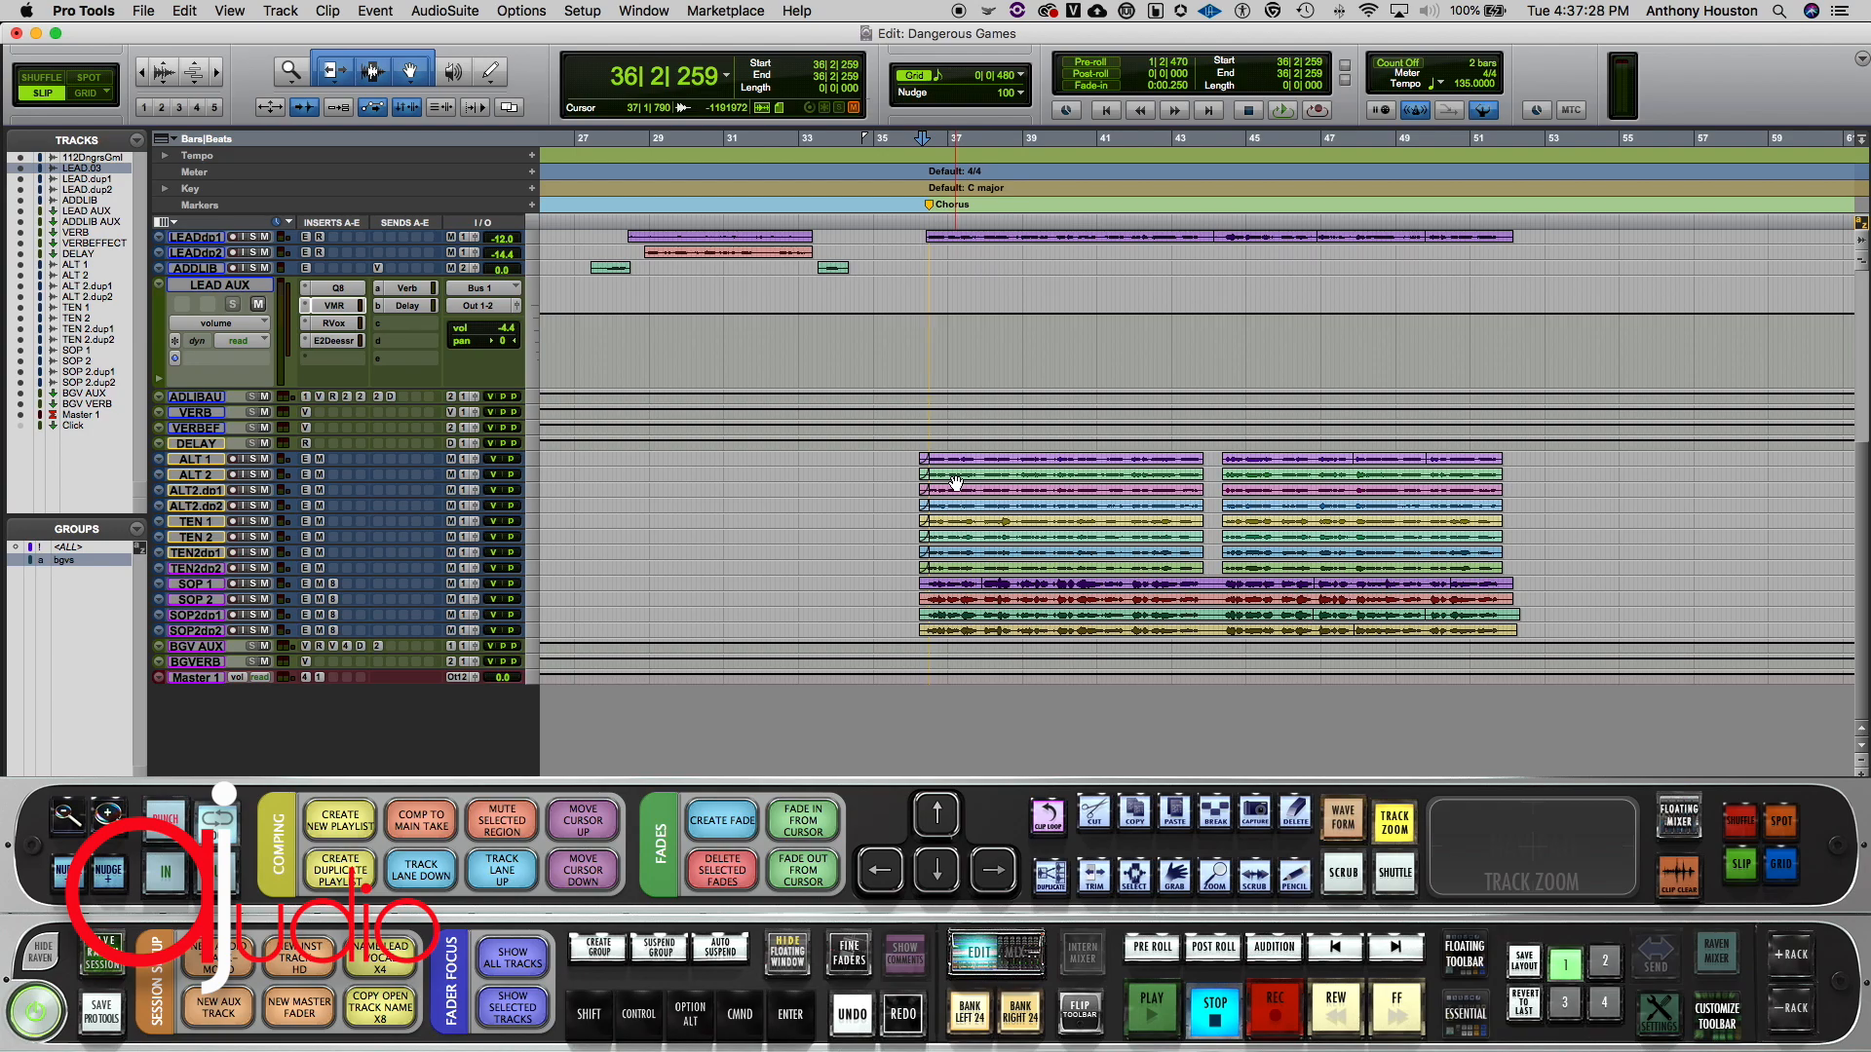
left_click(907, 234)
key("space")
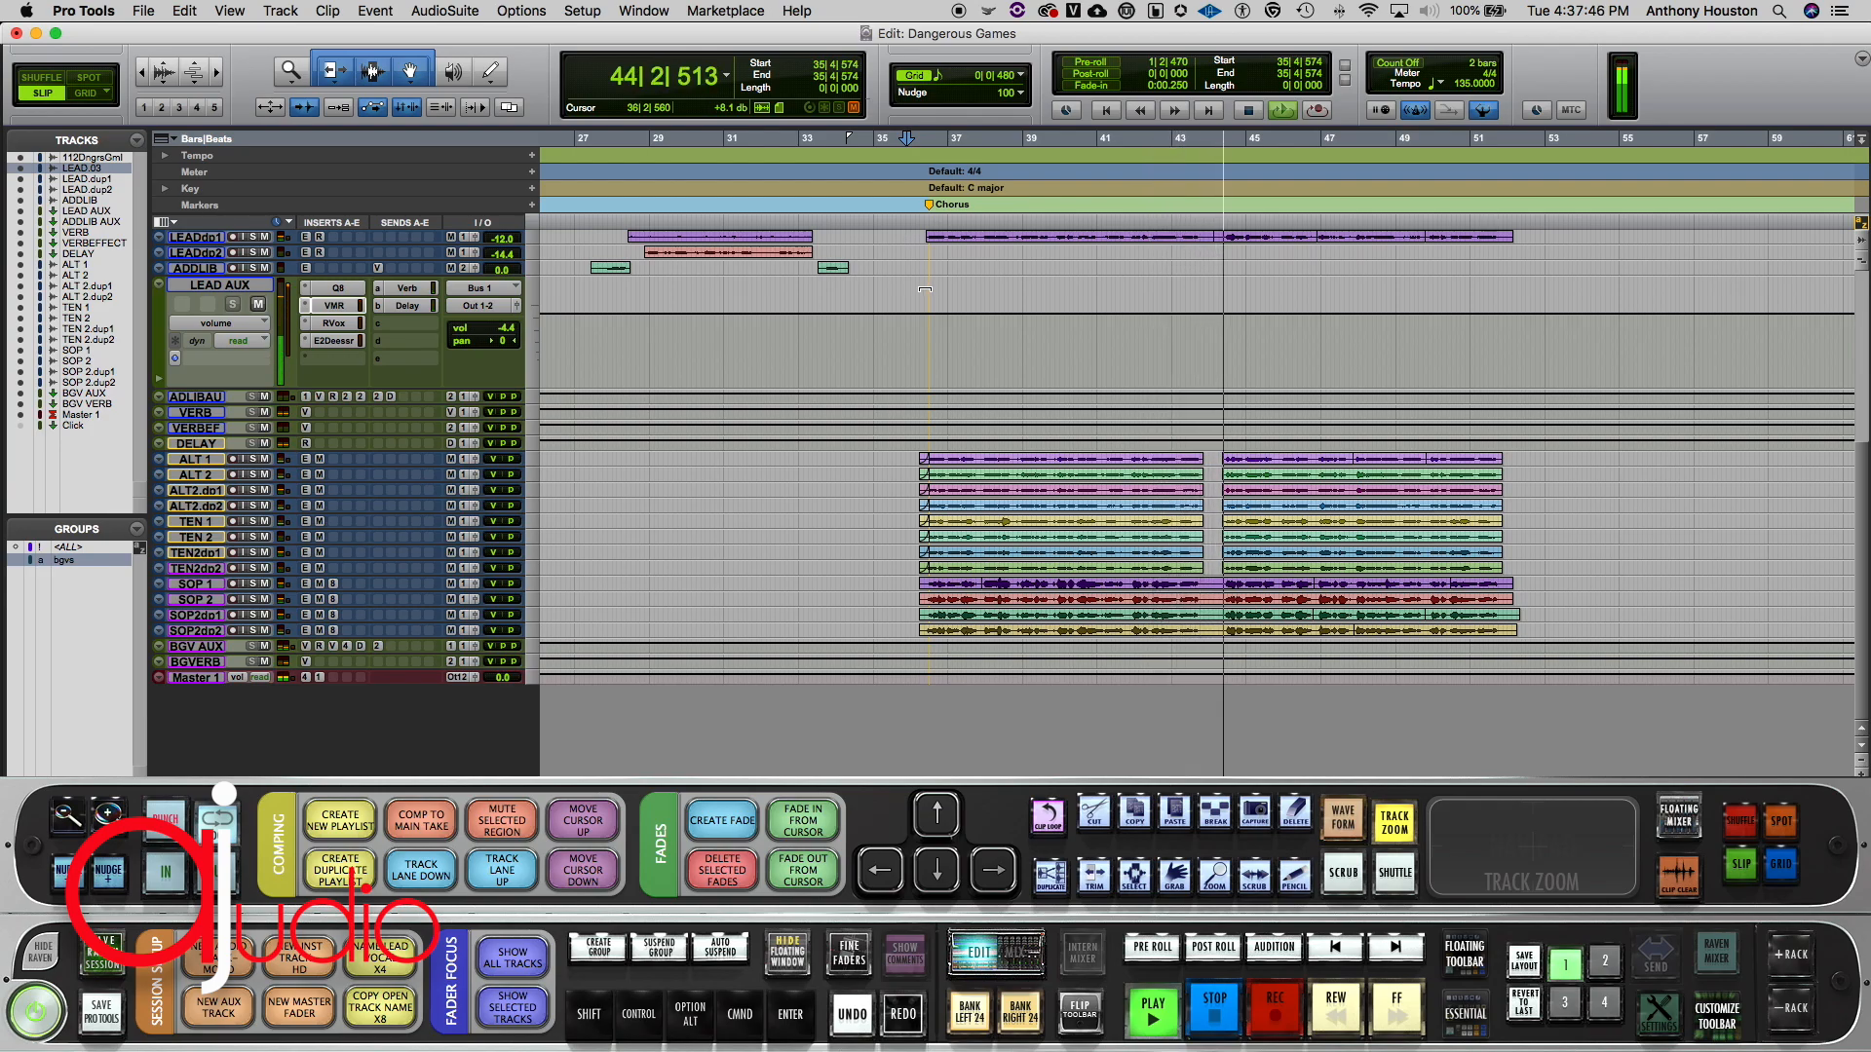
Step: Stop playback and increase the LEAD.dup1 track height to show its waveforms and inserts
scroll(181, 365, "up", 3)
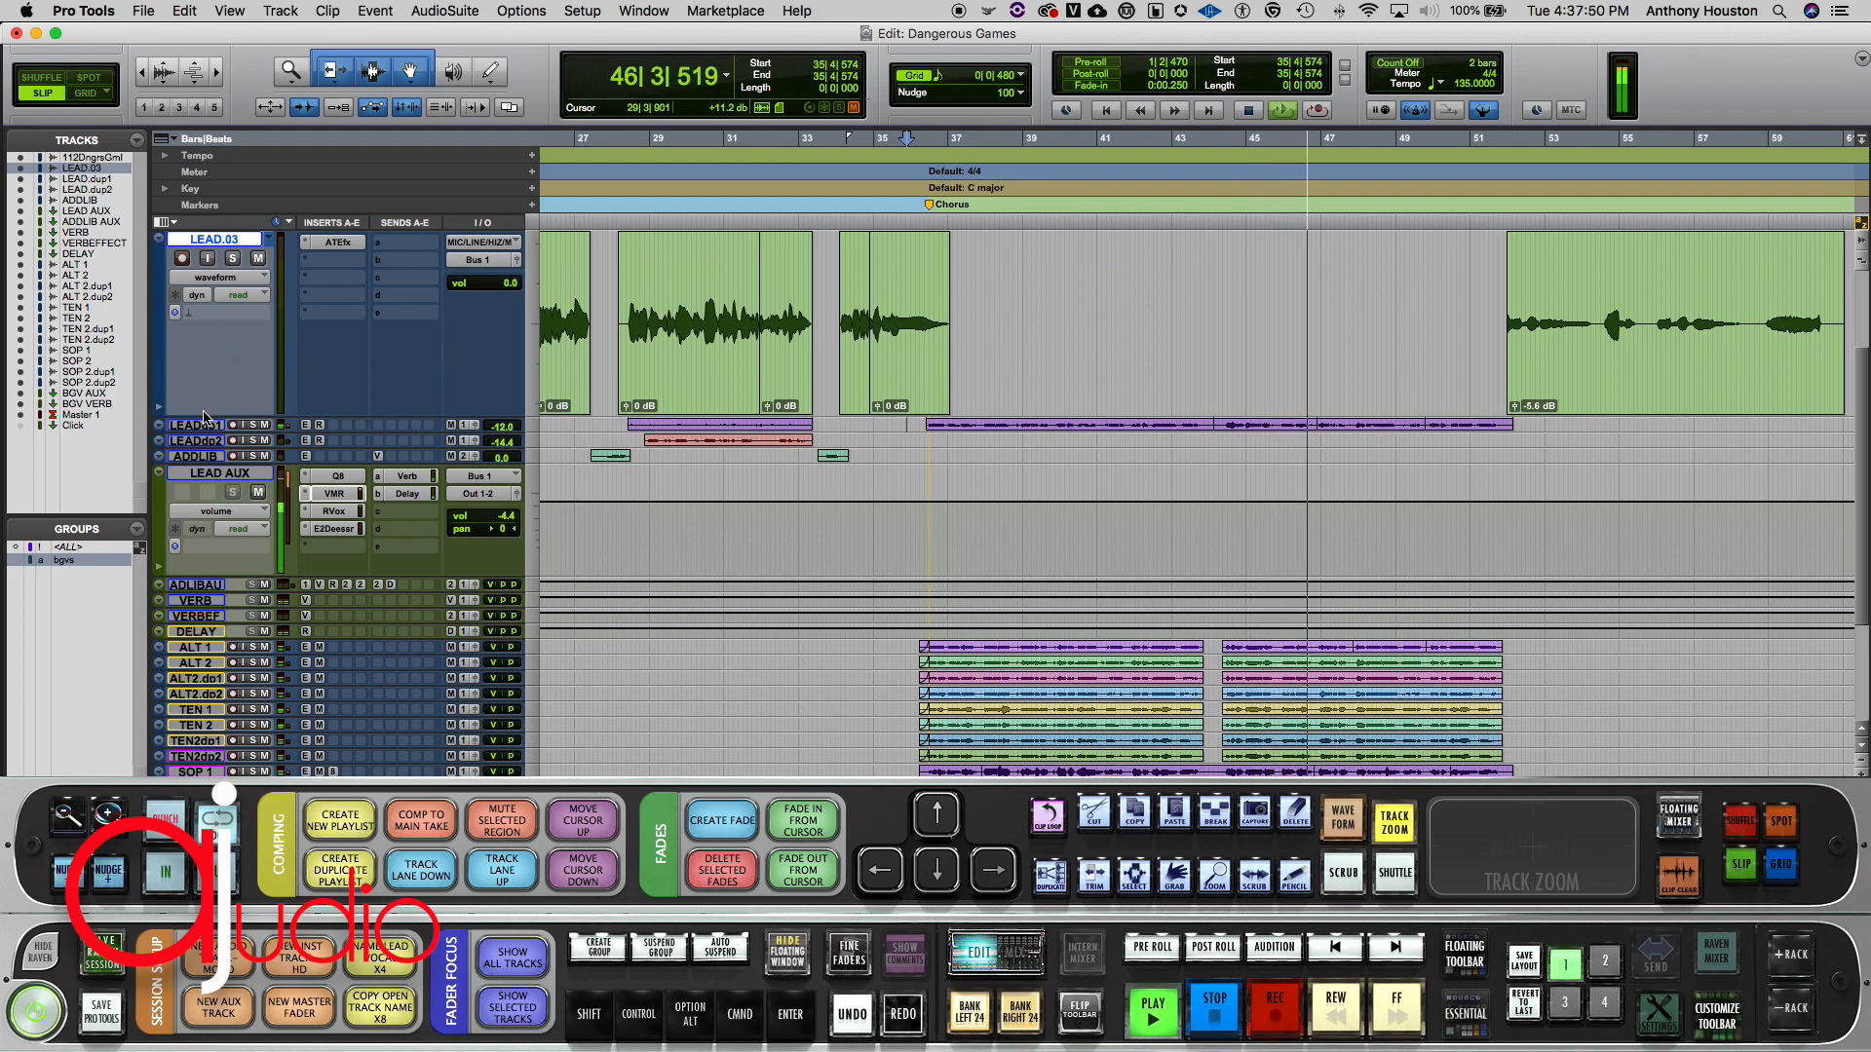
key("space")
left_click_drag(217, 433, 223, 522)
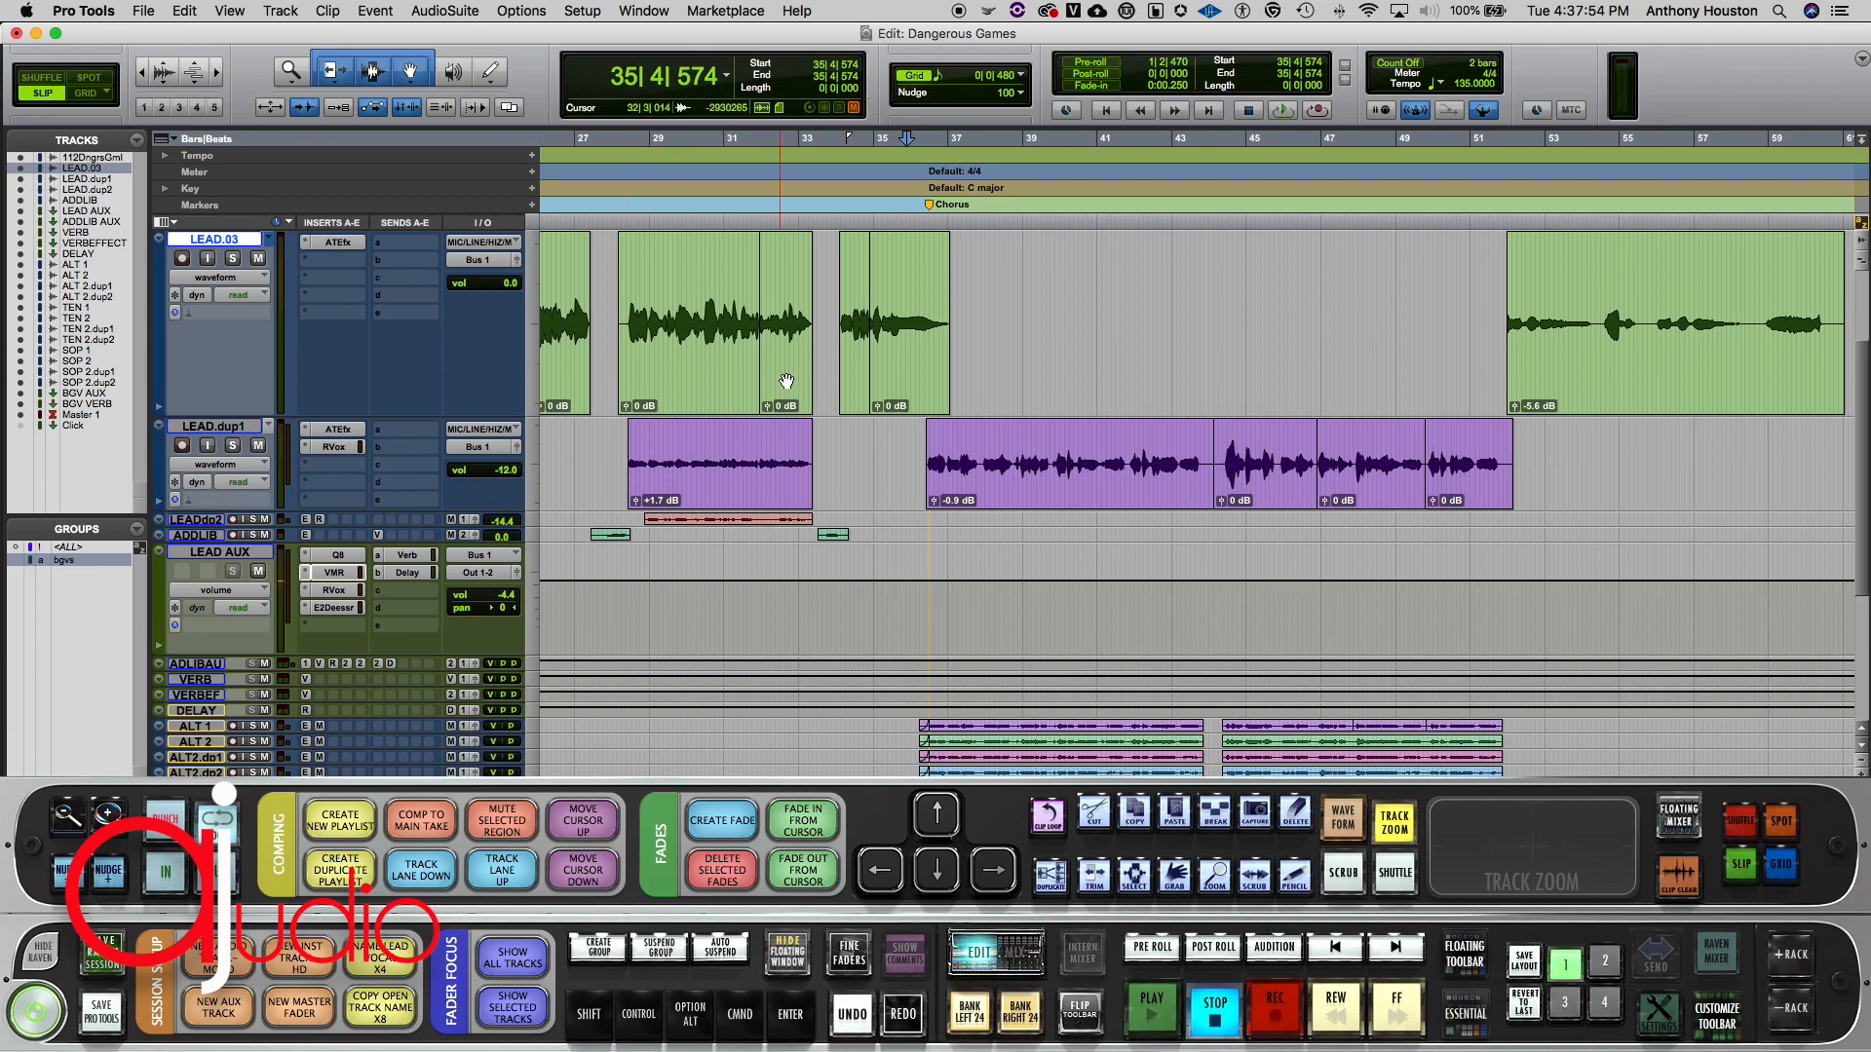
Step: Select the first chorus clip on LEAD.dup1 and raise that track's volume to -10.7 dB
left_click(910, 356)
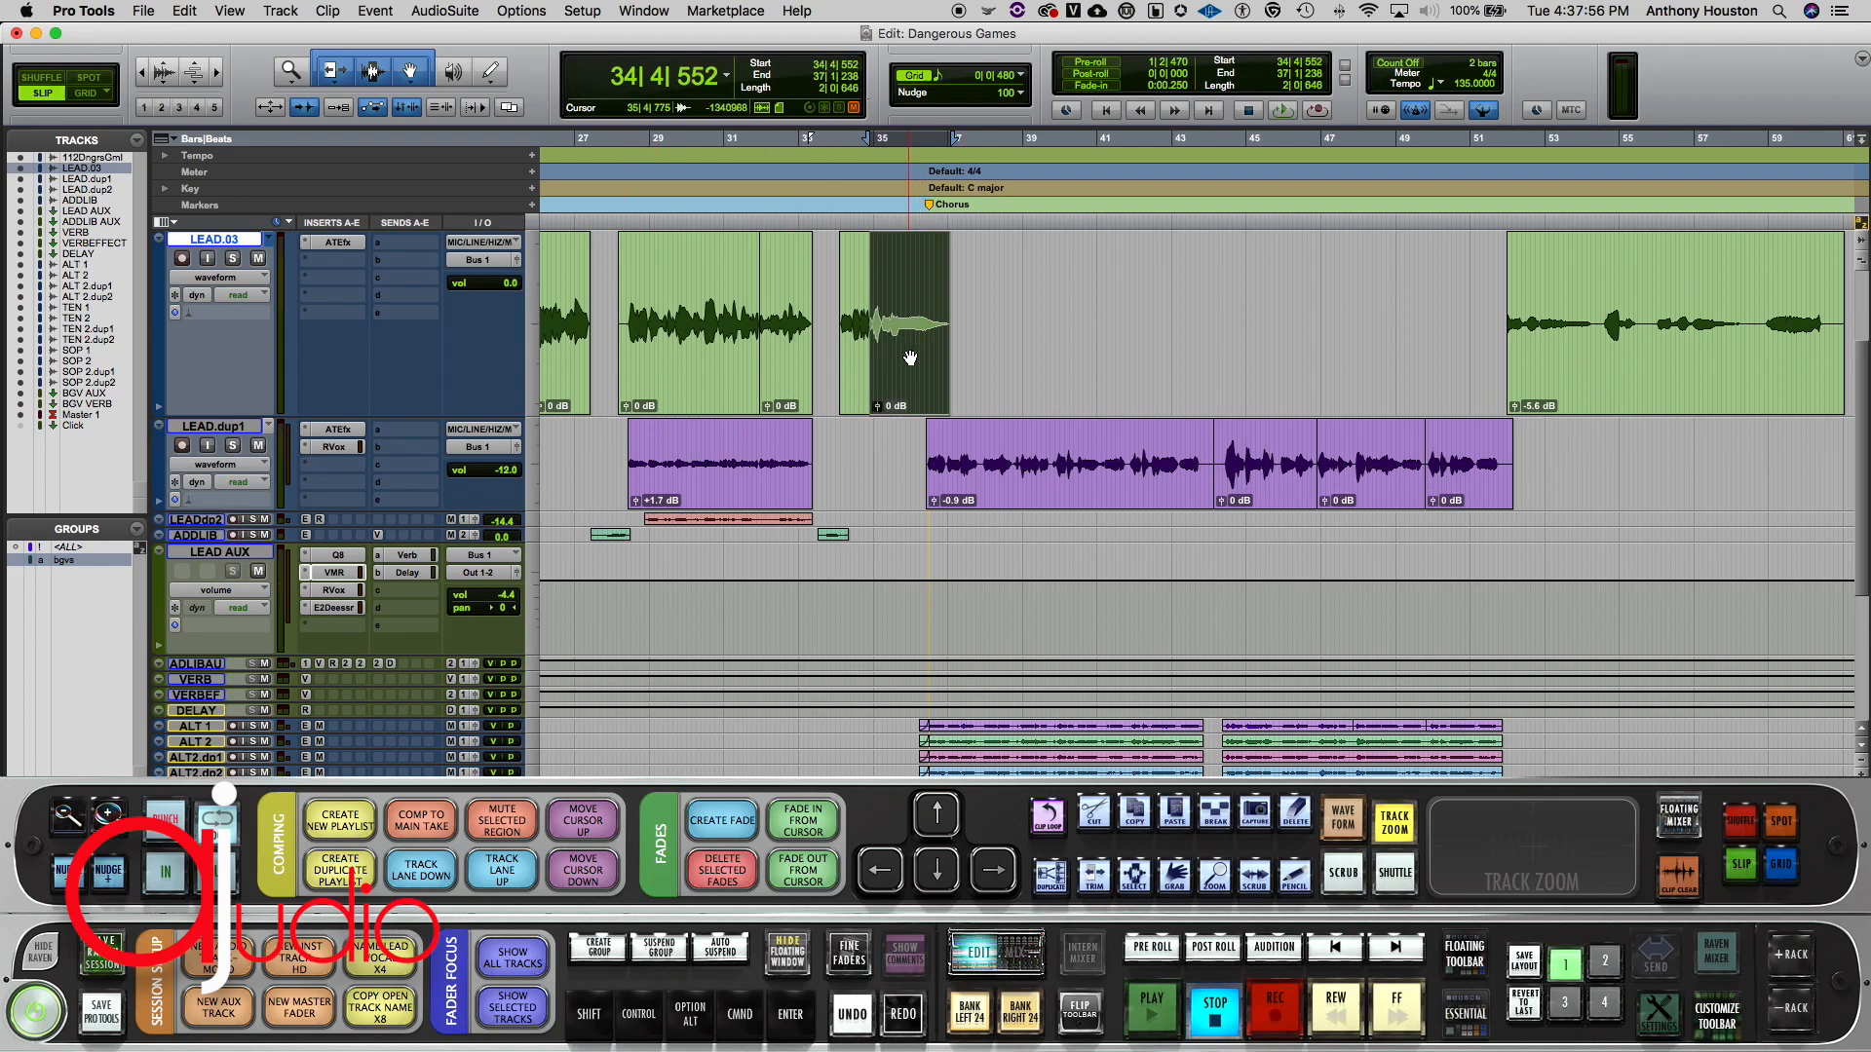
left_click(963, 480)
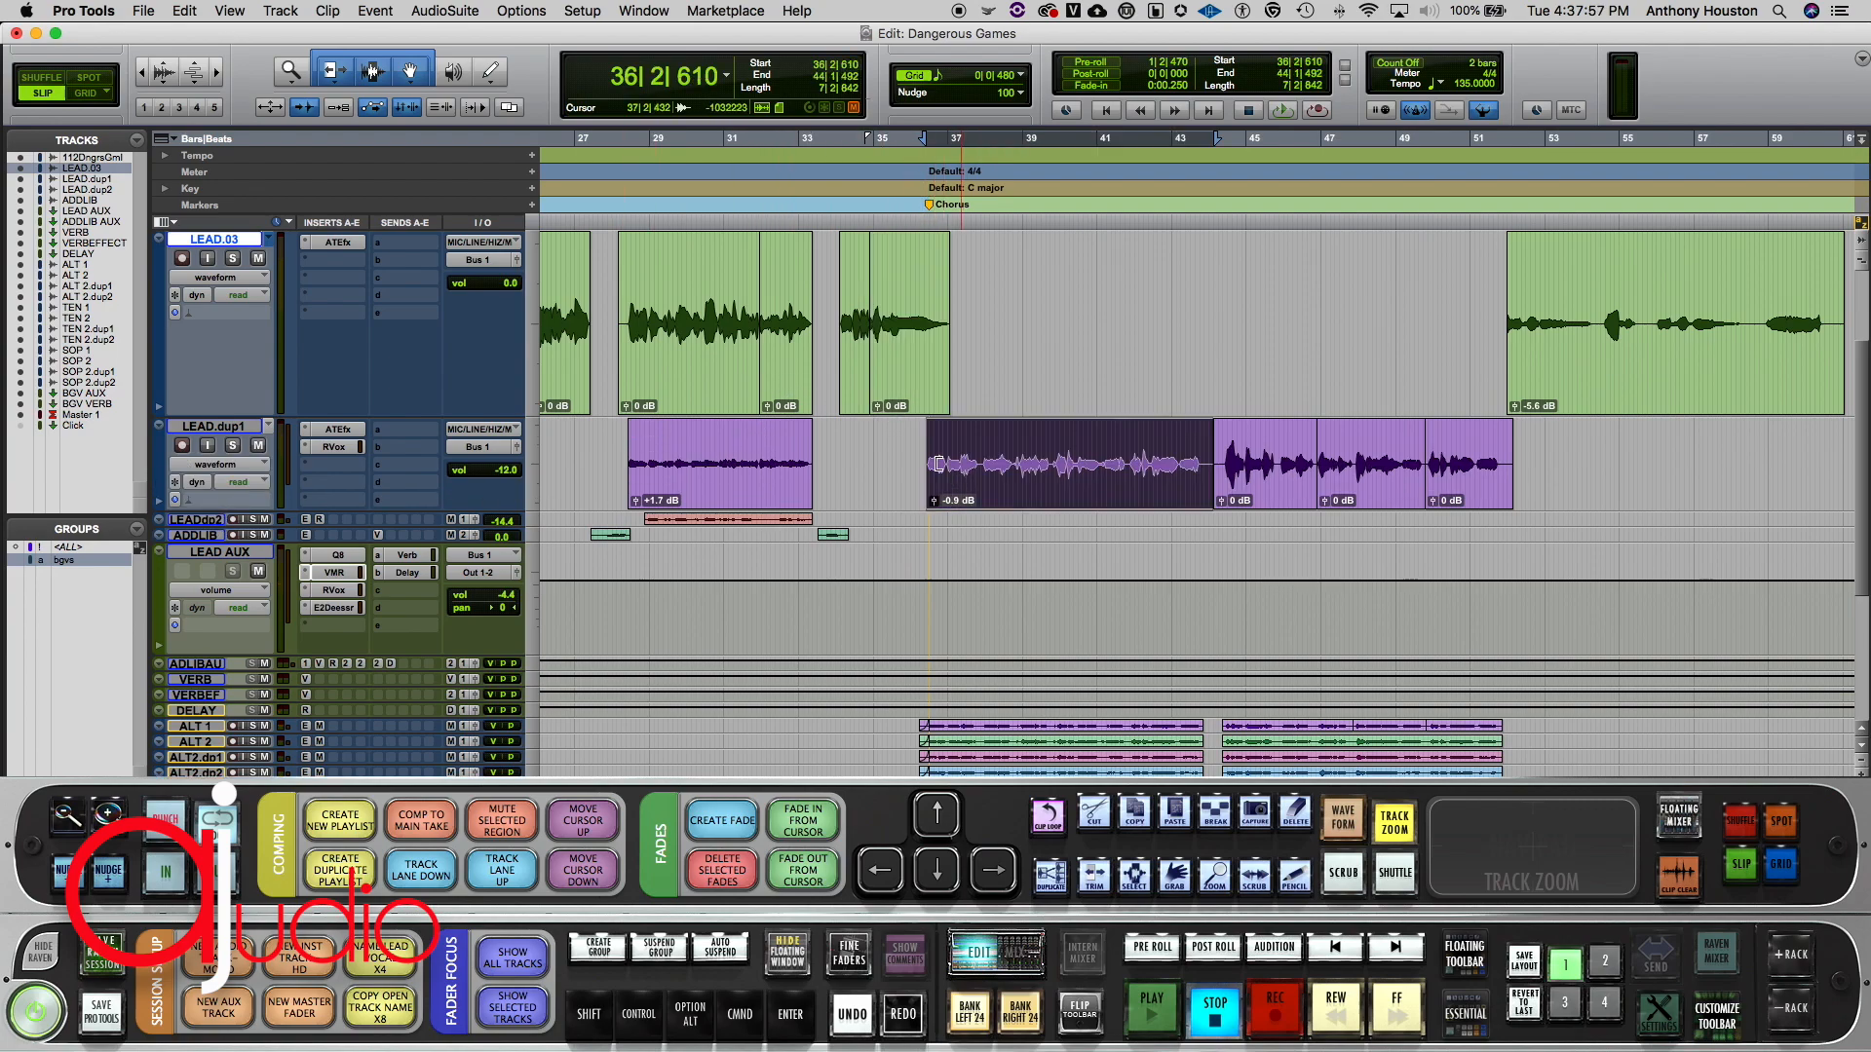
left_click(504, 472)
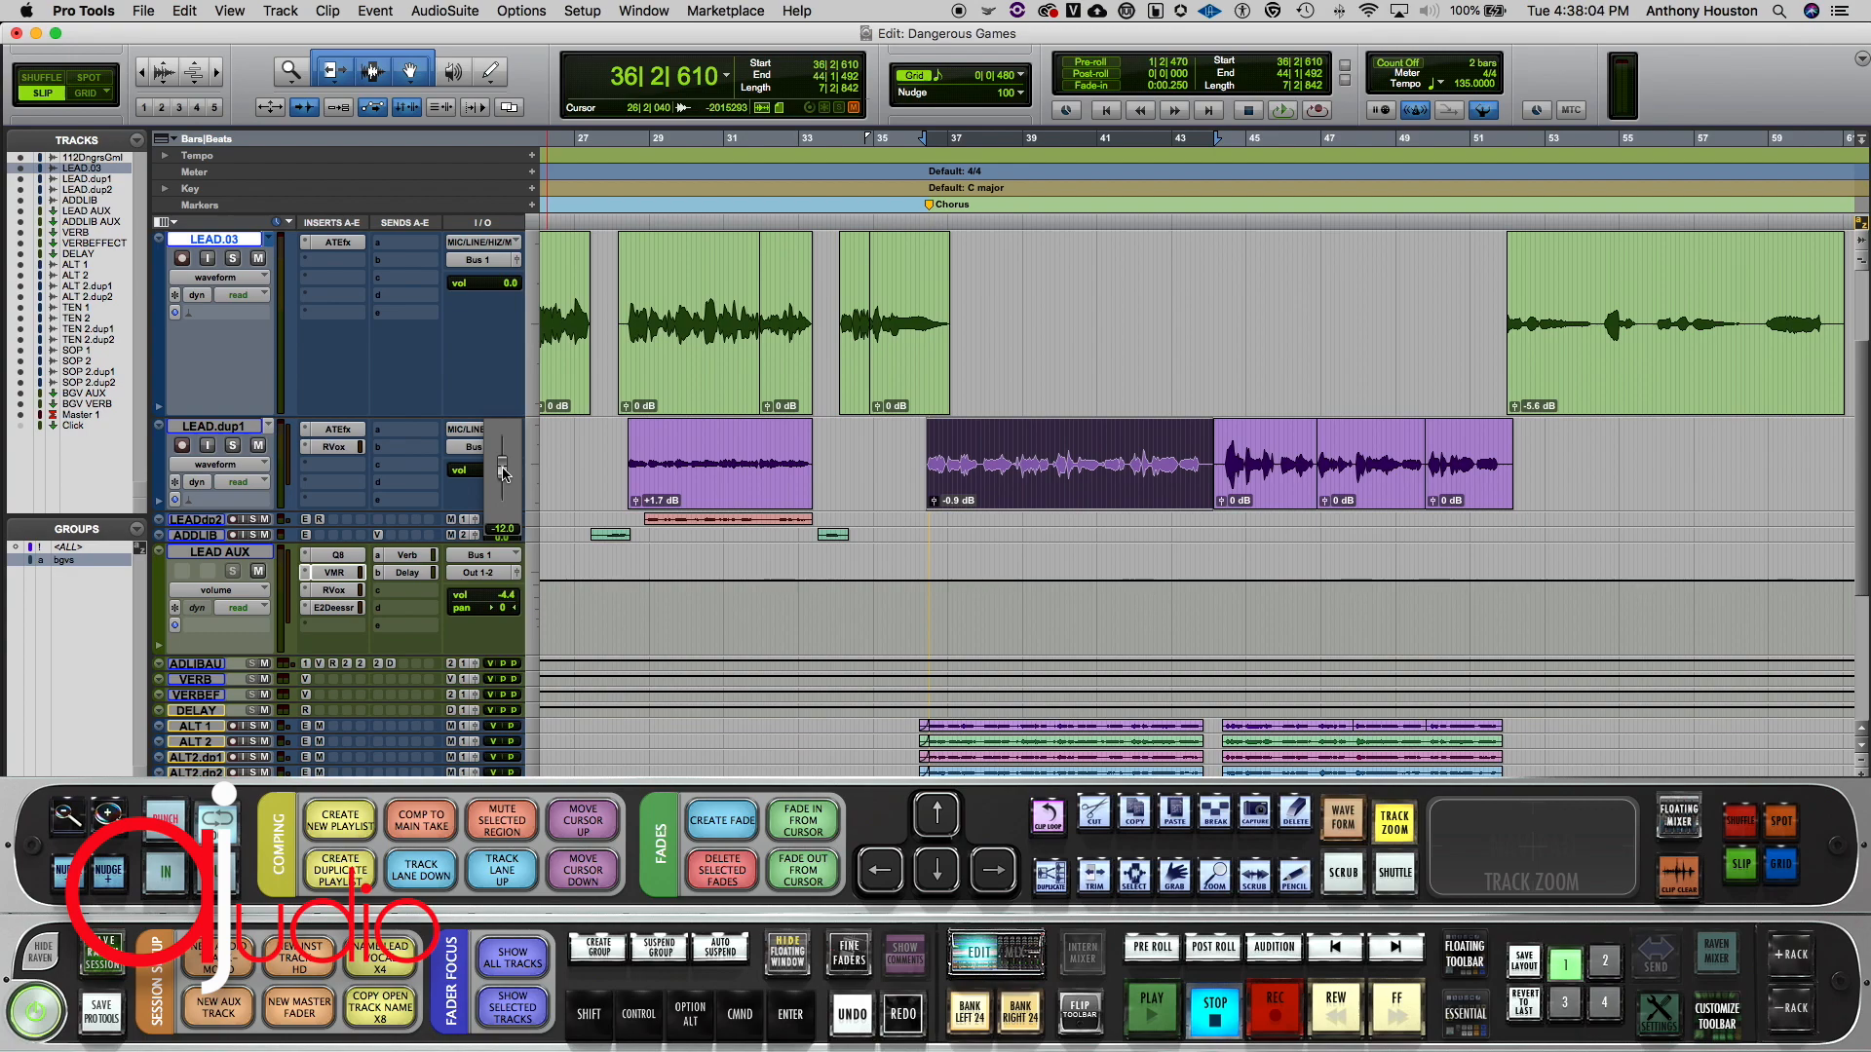
left_click_drag(503, 467, 503, 467)
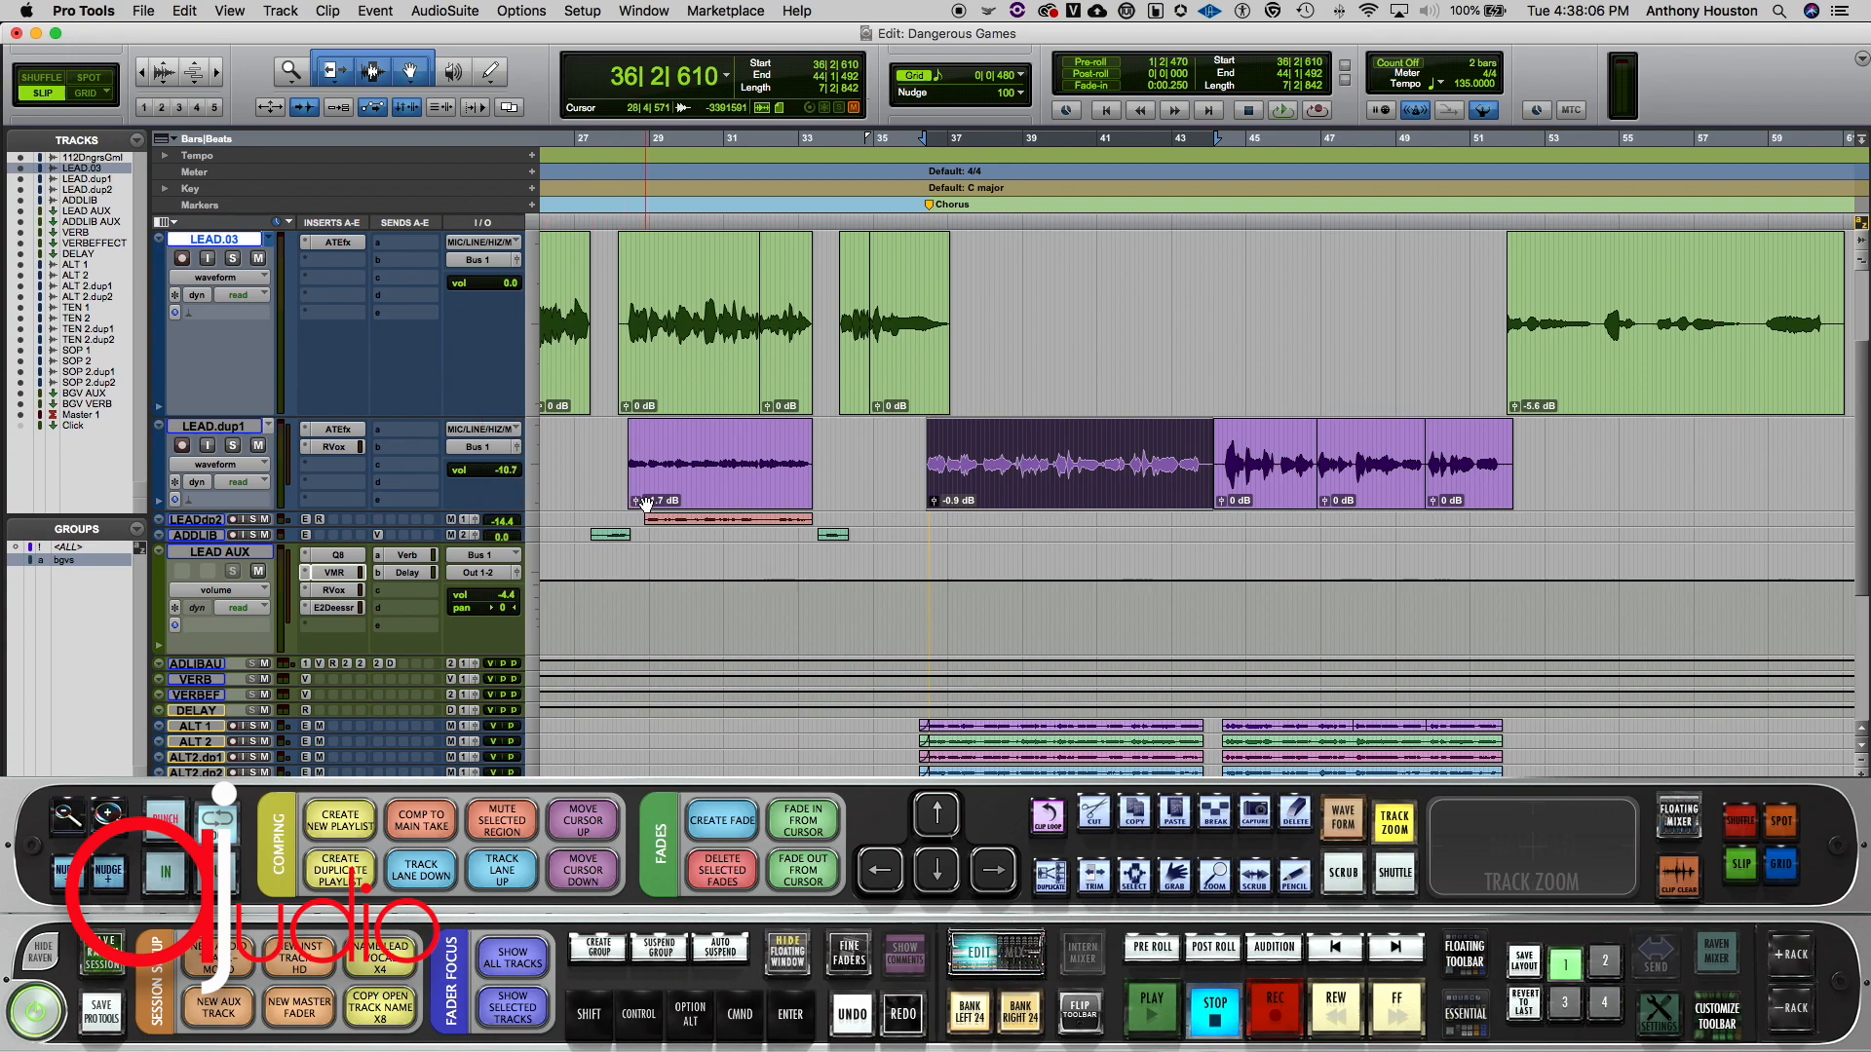
Step: Audition the chorus vocals by playing from 35|2|789, just before the Chorus marker, and stop playback
left_click(888, 443)
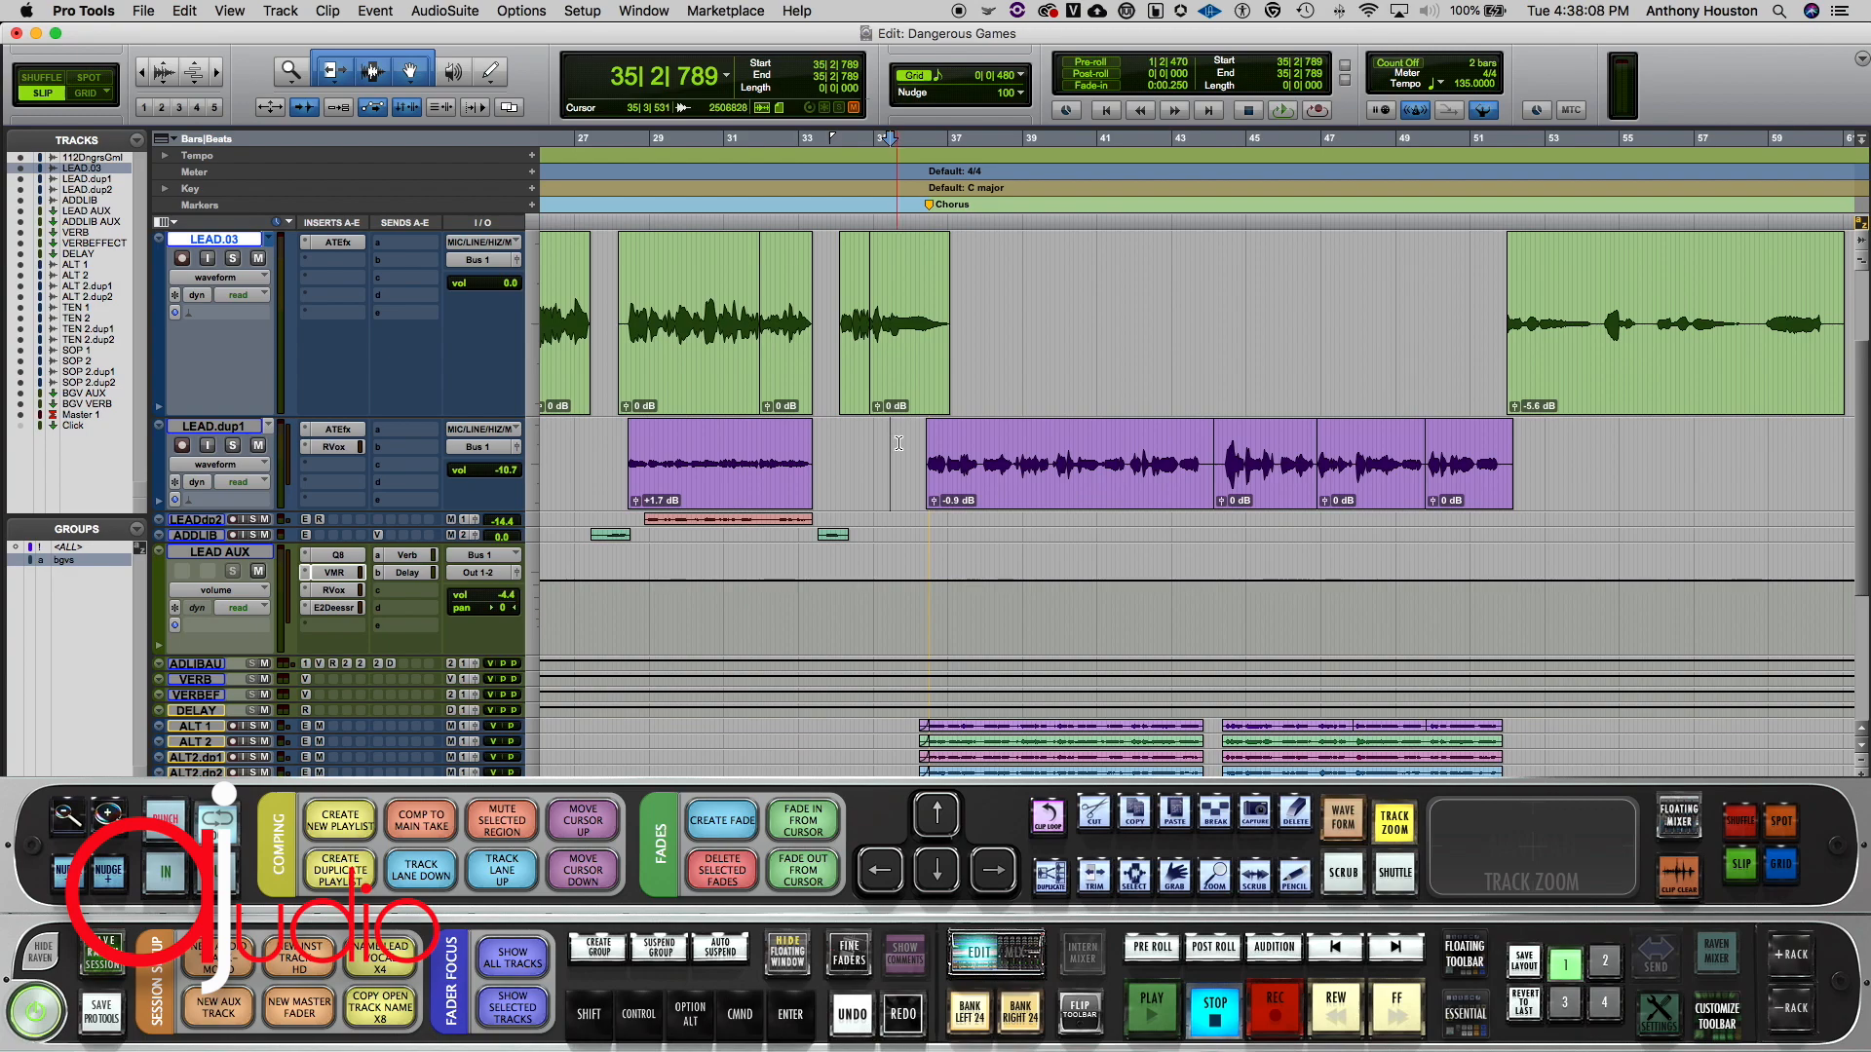
key("space")
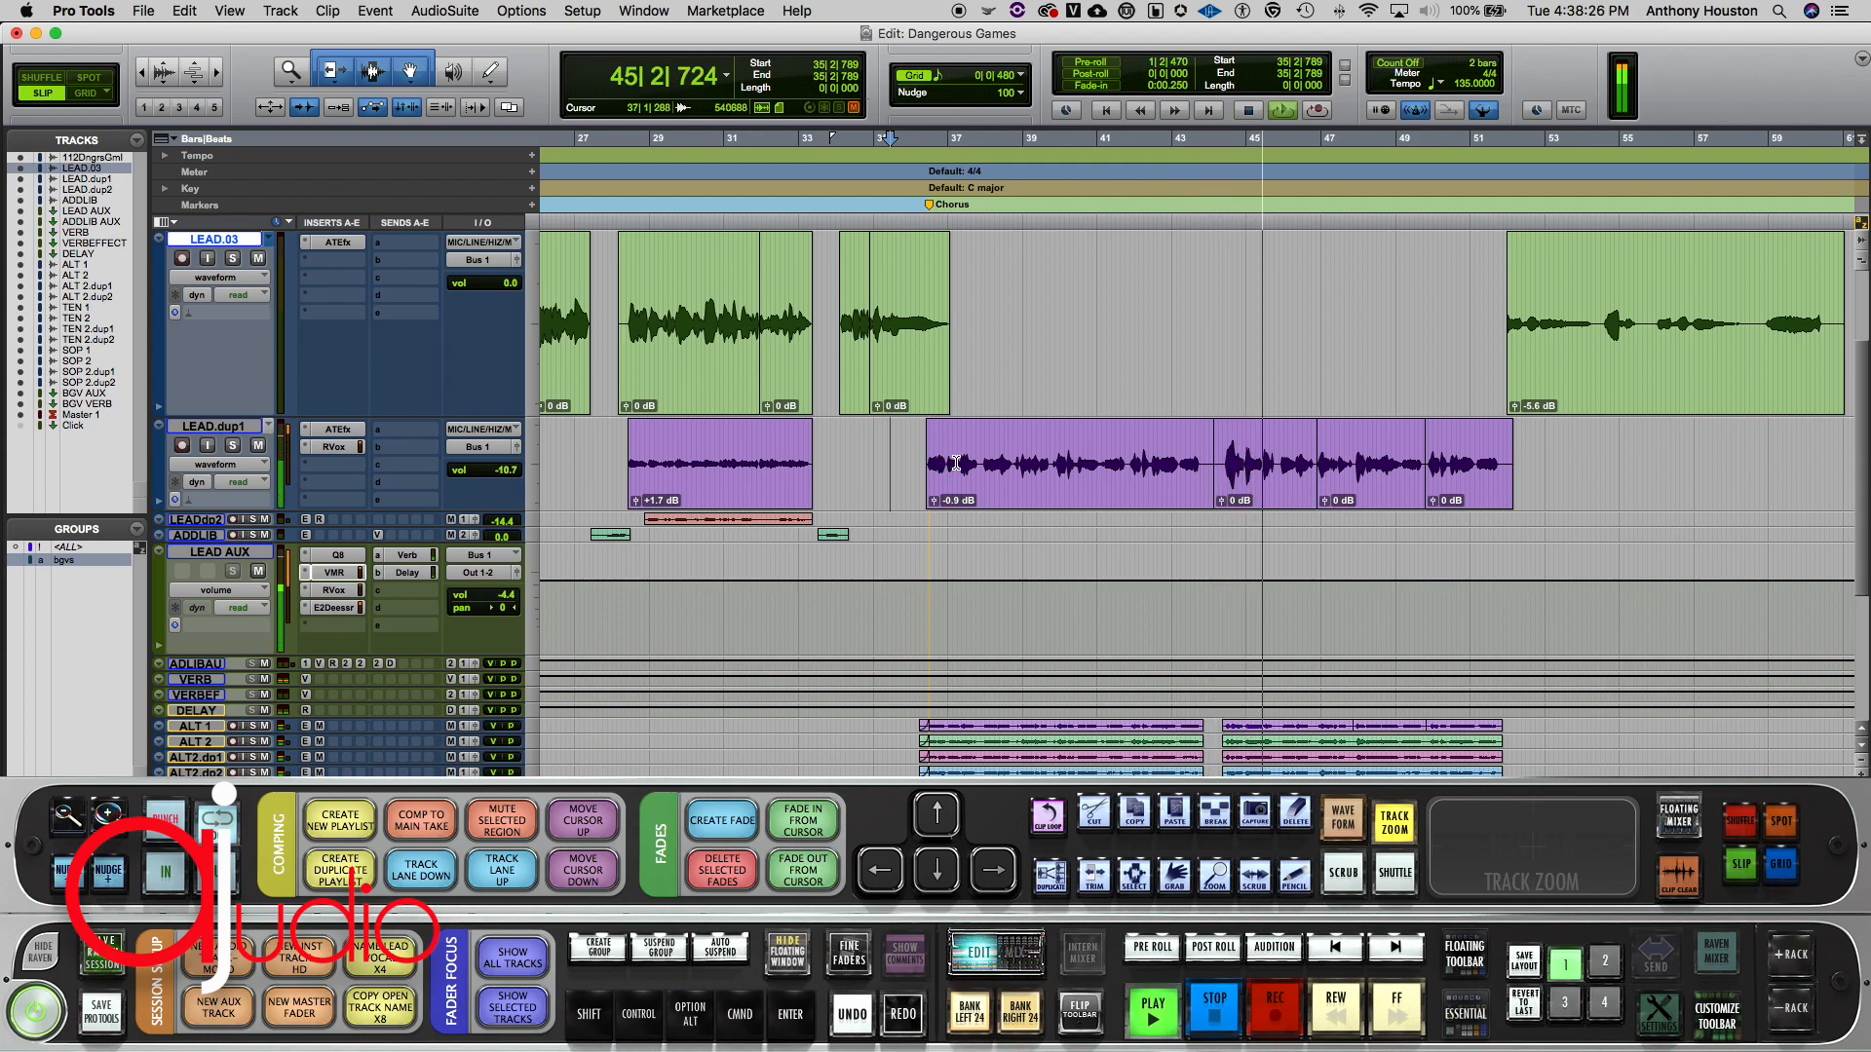
key("space")
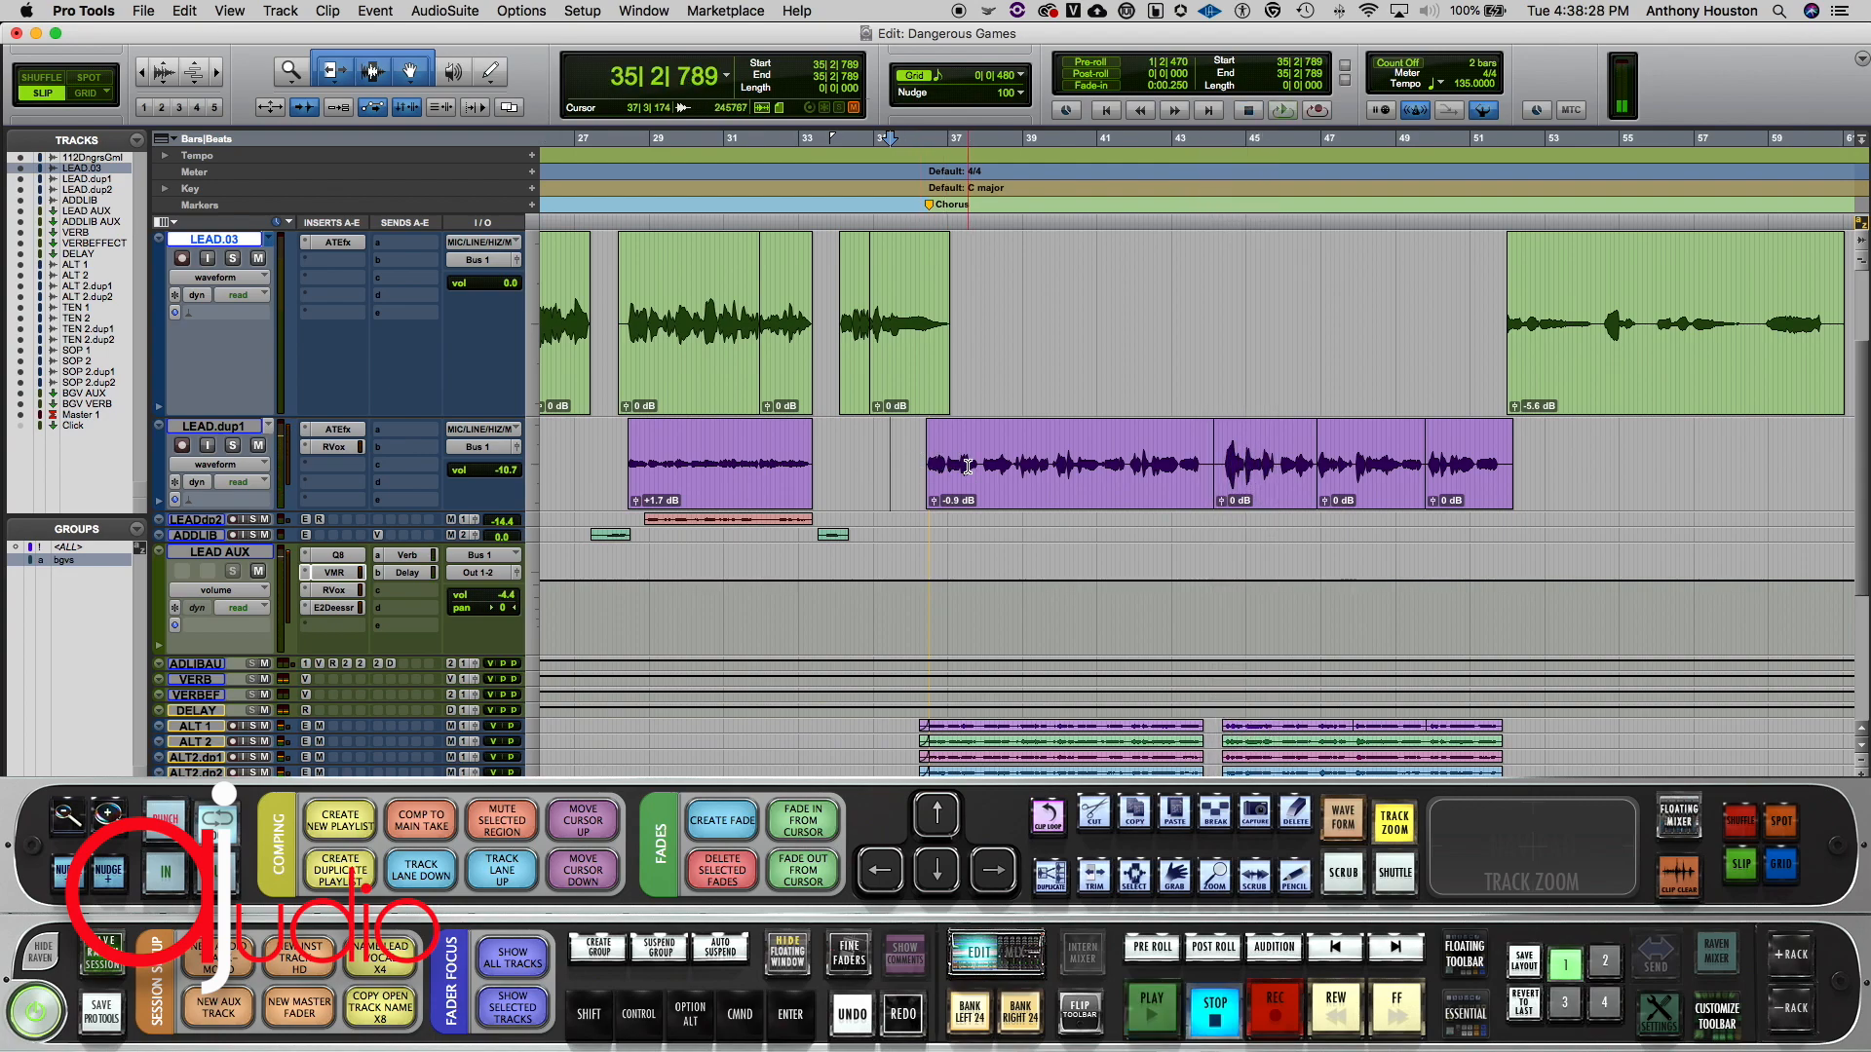
Step: Zoom out to the full song and shrink all tracks to their smallest height for an overview of the session
key("super+bracketleft")
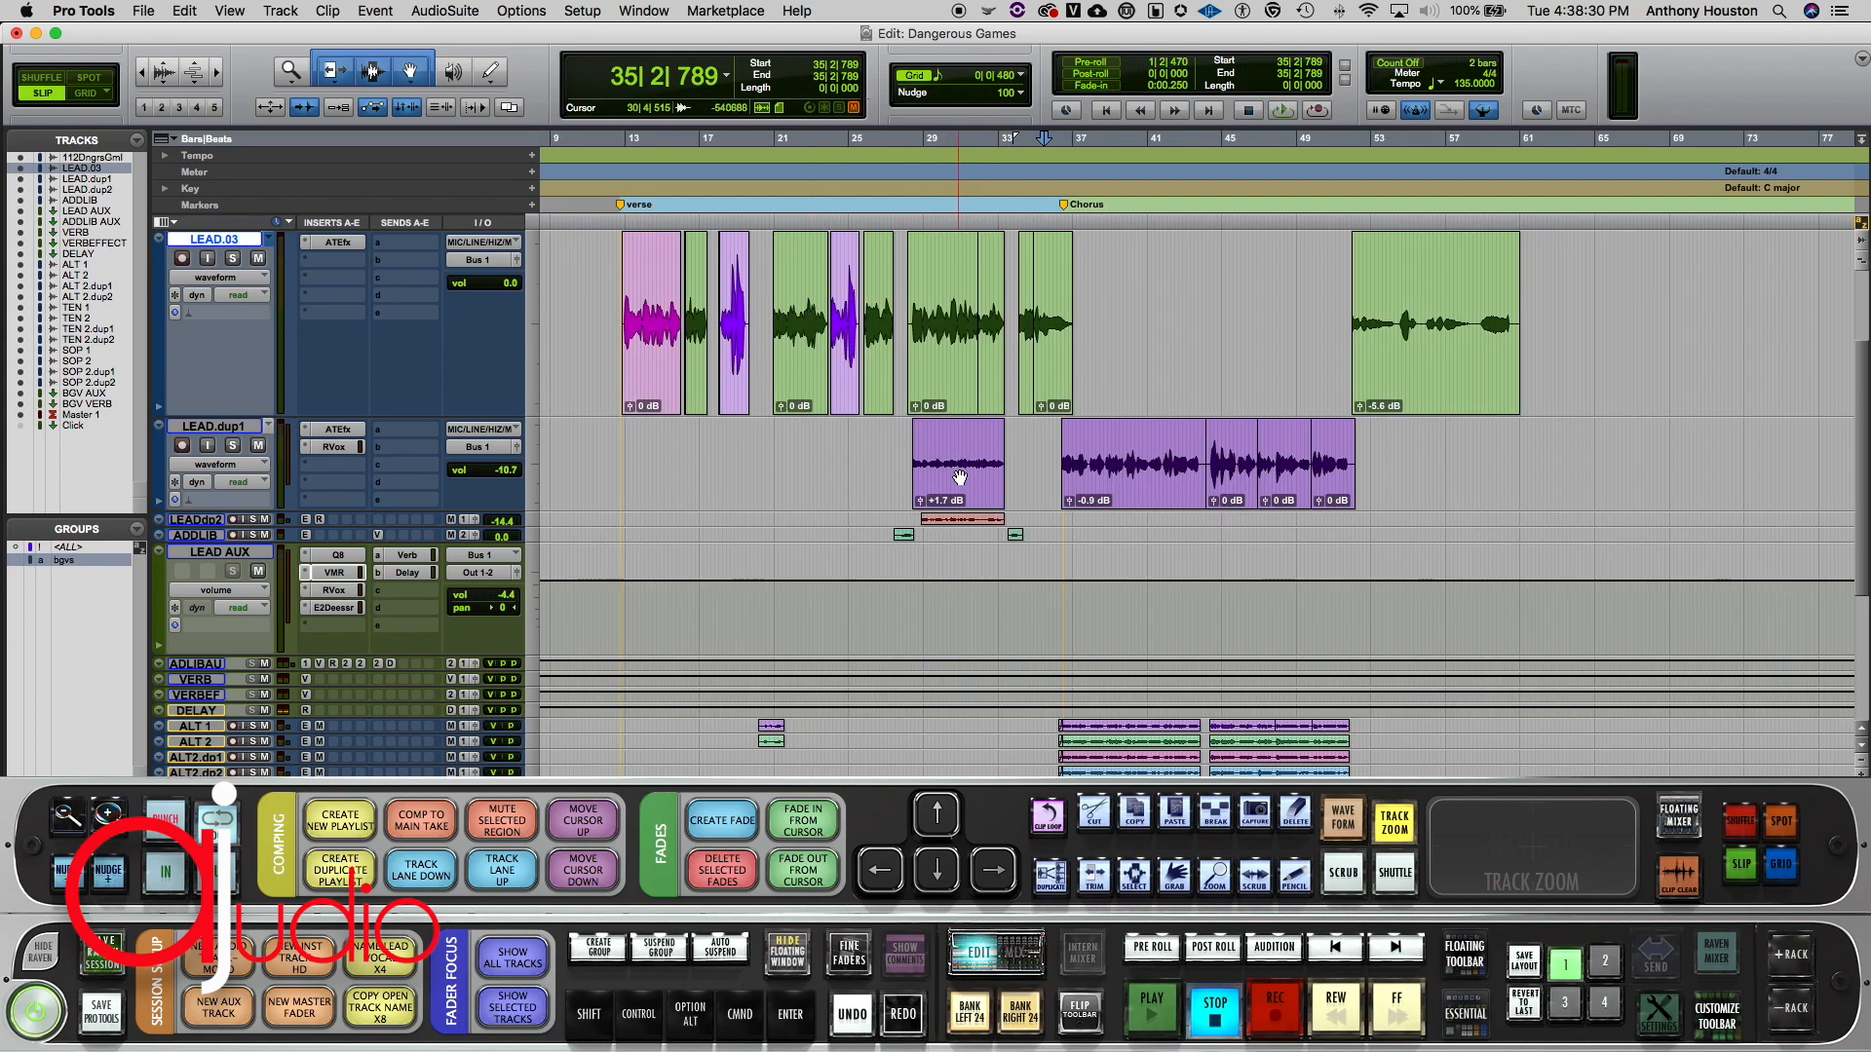
scroll(929, 260, "up", 2)
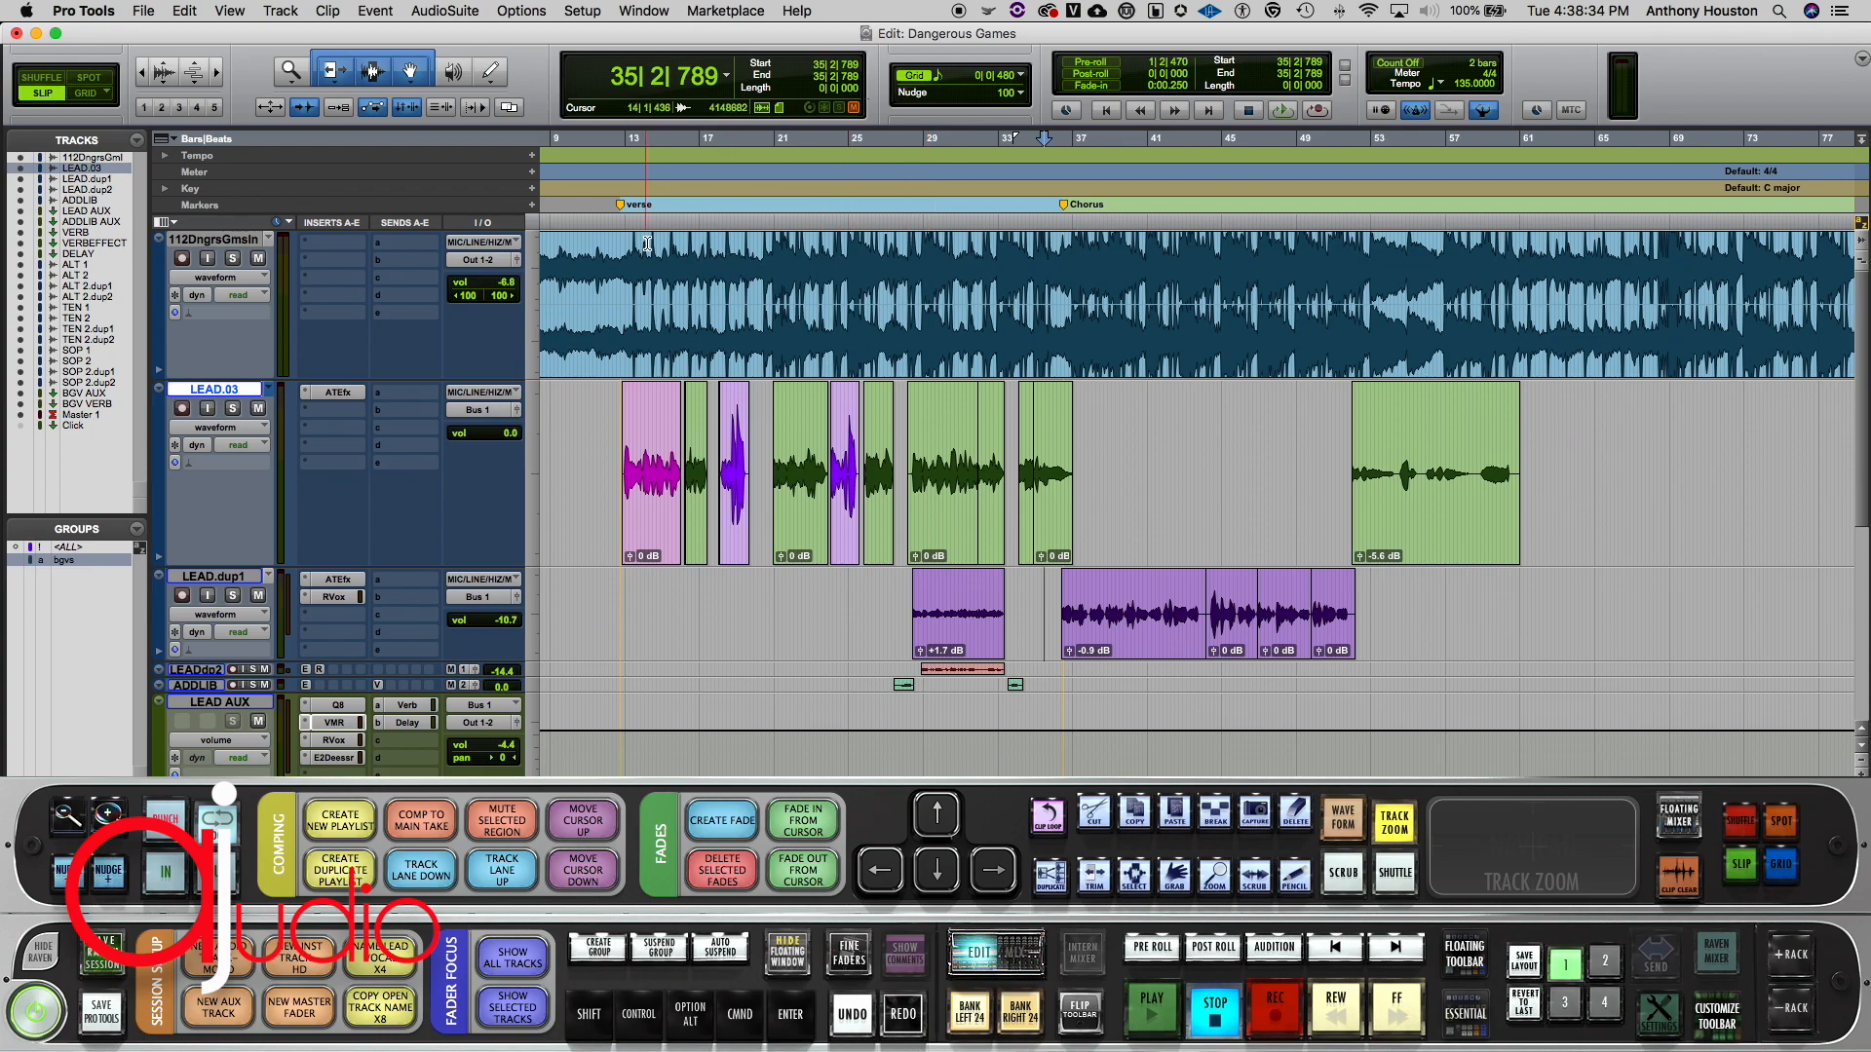
key("r")
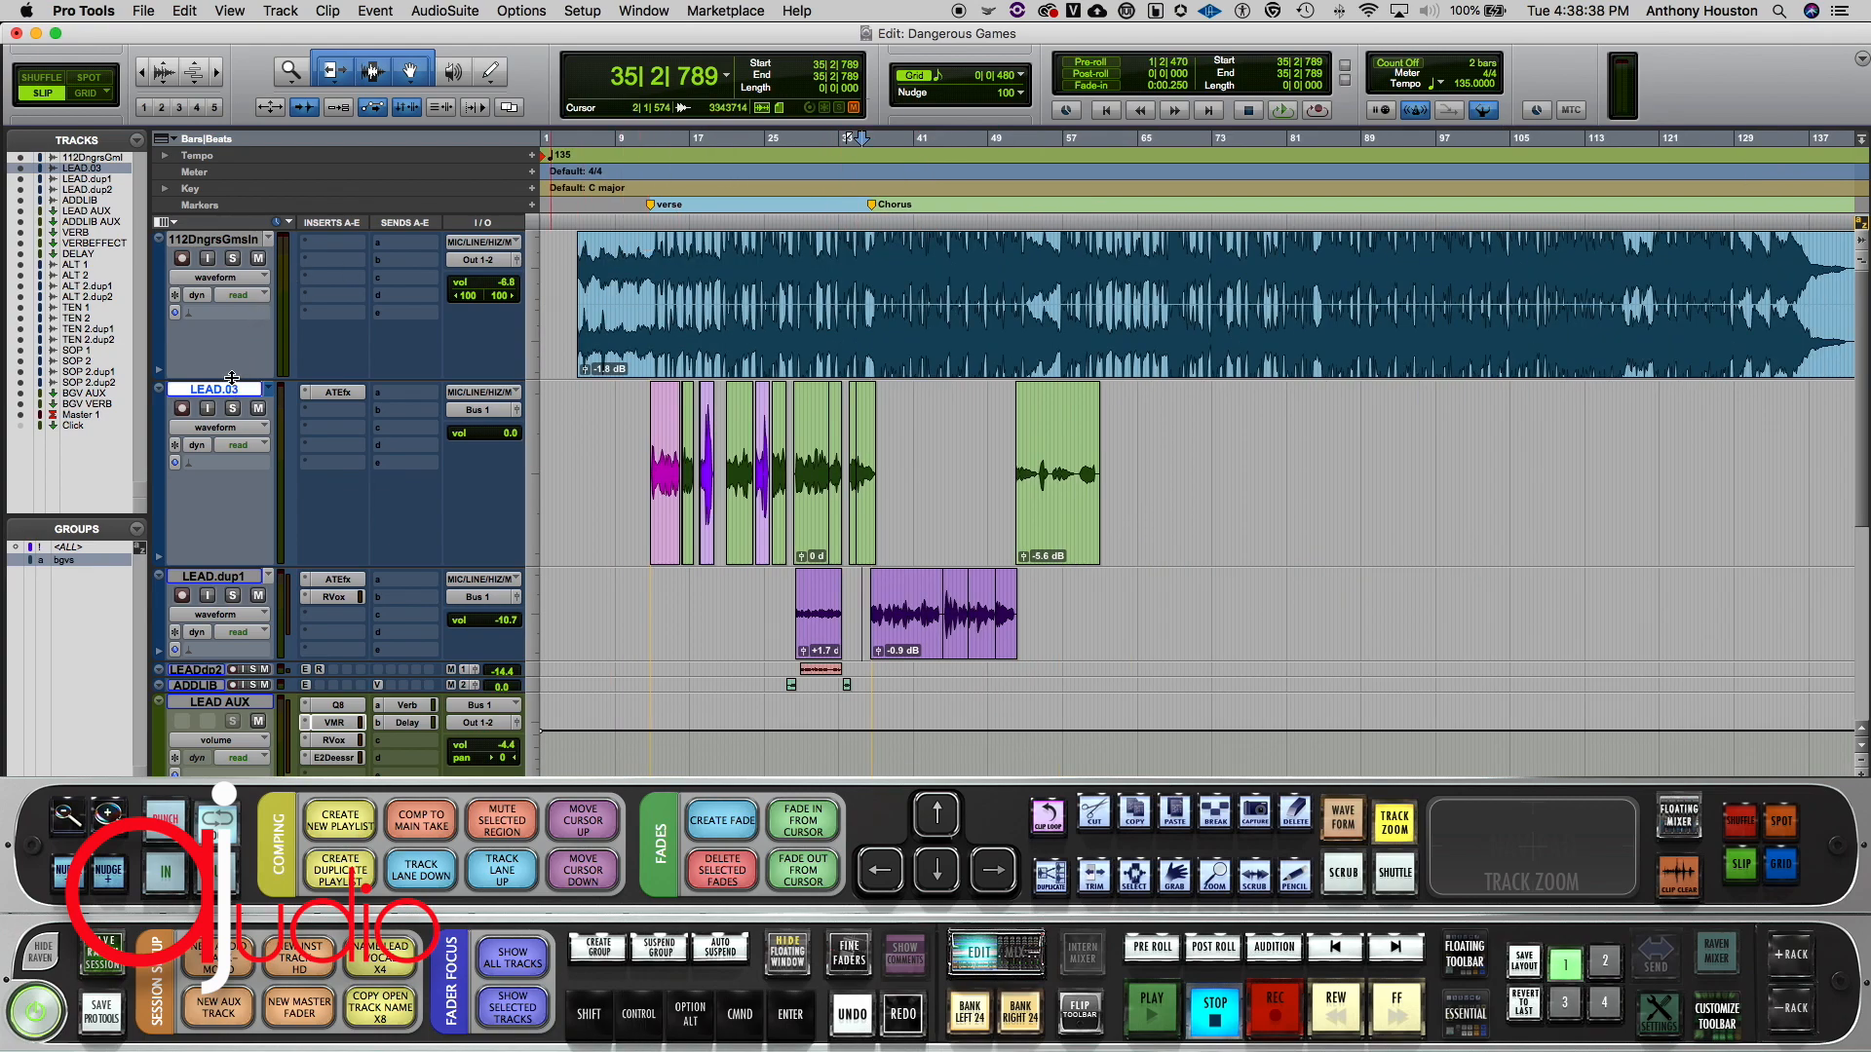
left_click_drag(241, 380, 259, 249)
key("r")
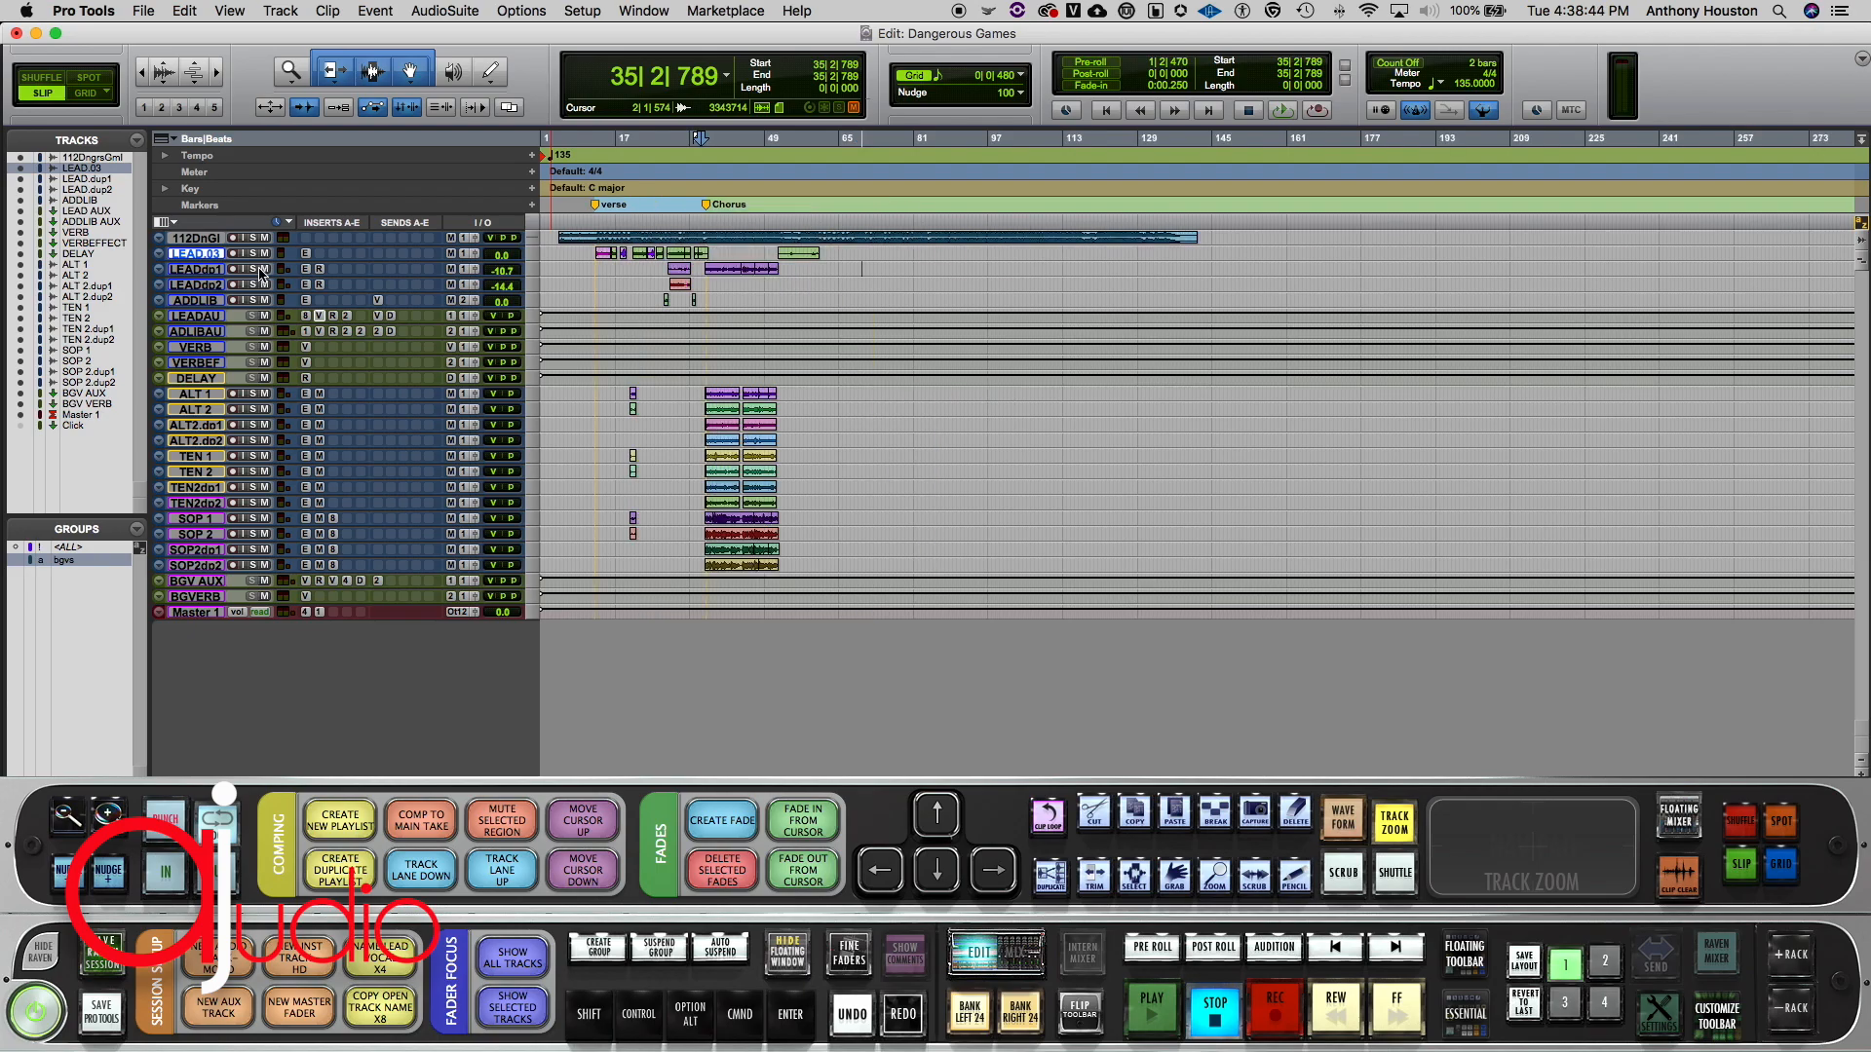
Step: Place the edit cursor at 11|1|119 on LEAD.03 and enlarge all tracks enough to show their clips, inserts and sends
left_click(586, 254)
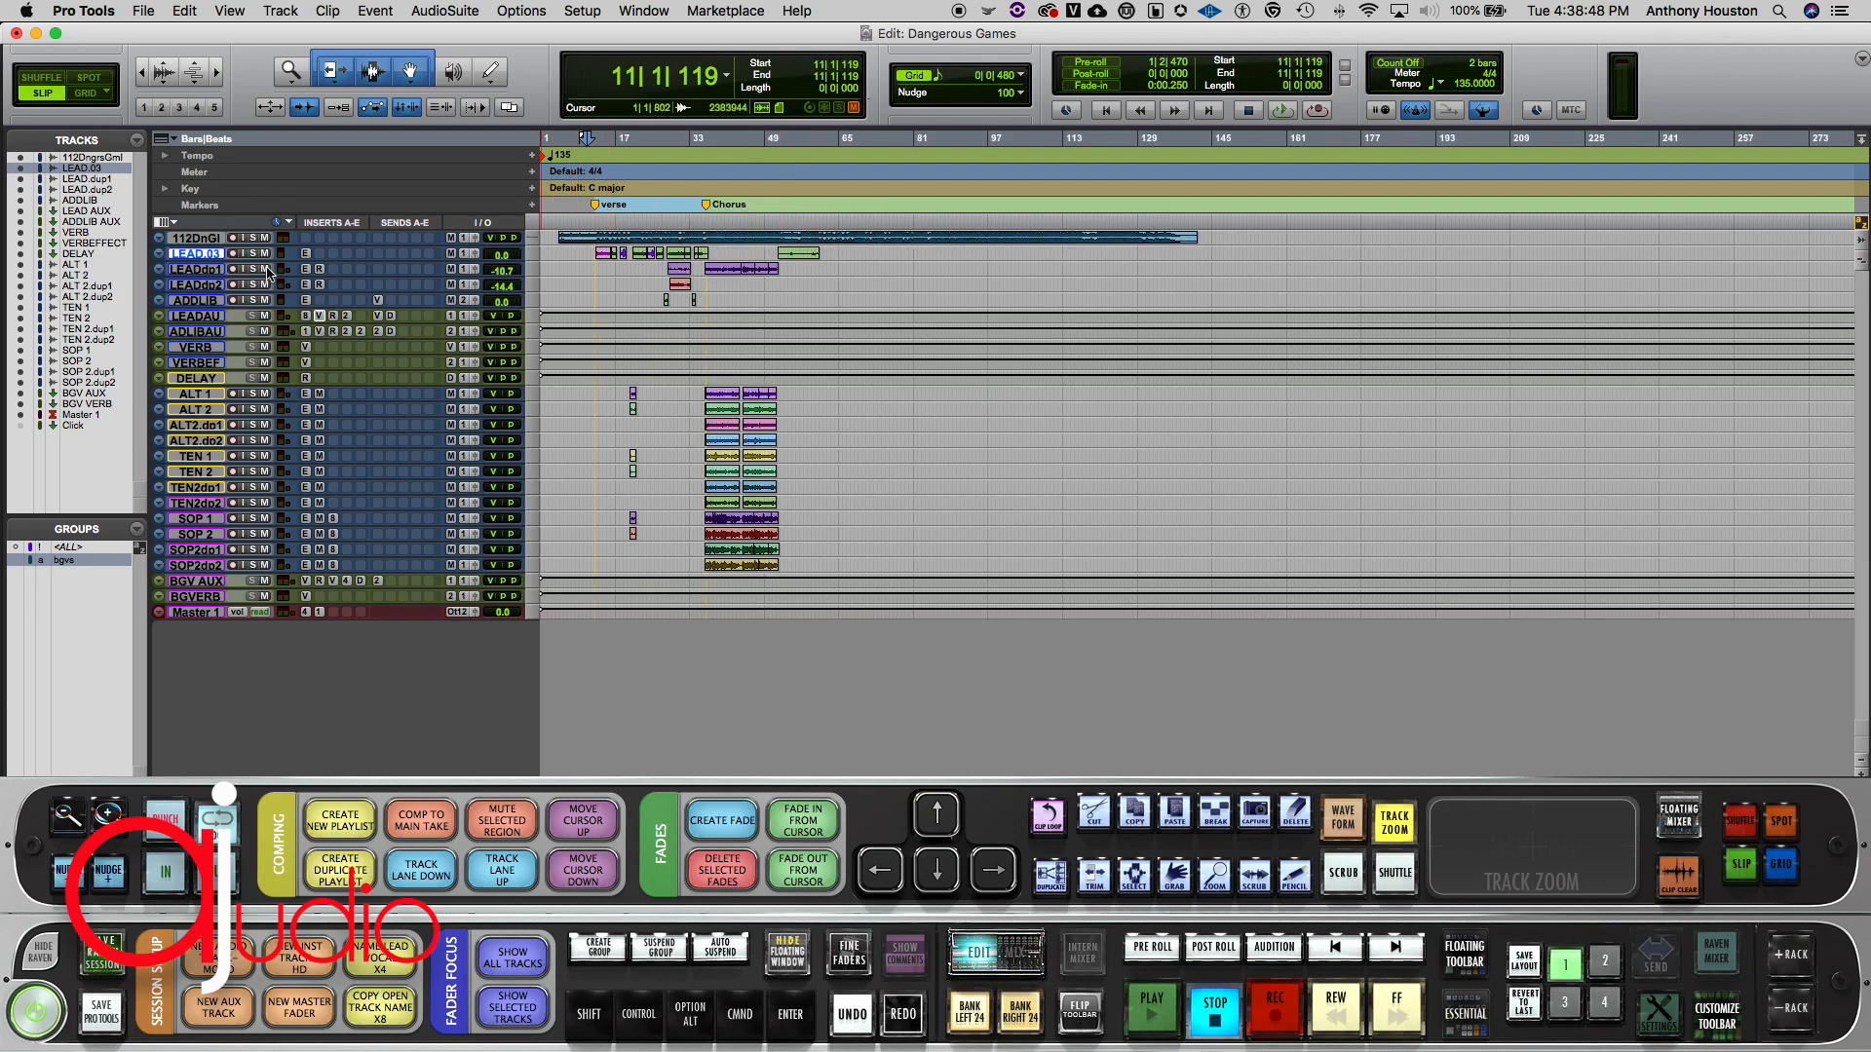
key("alt")
left_click_drag(261, 261, 261, 308)
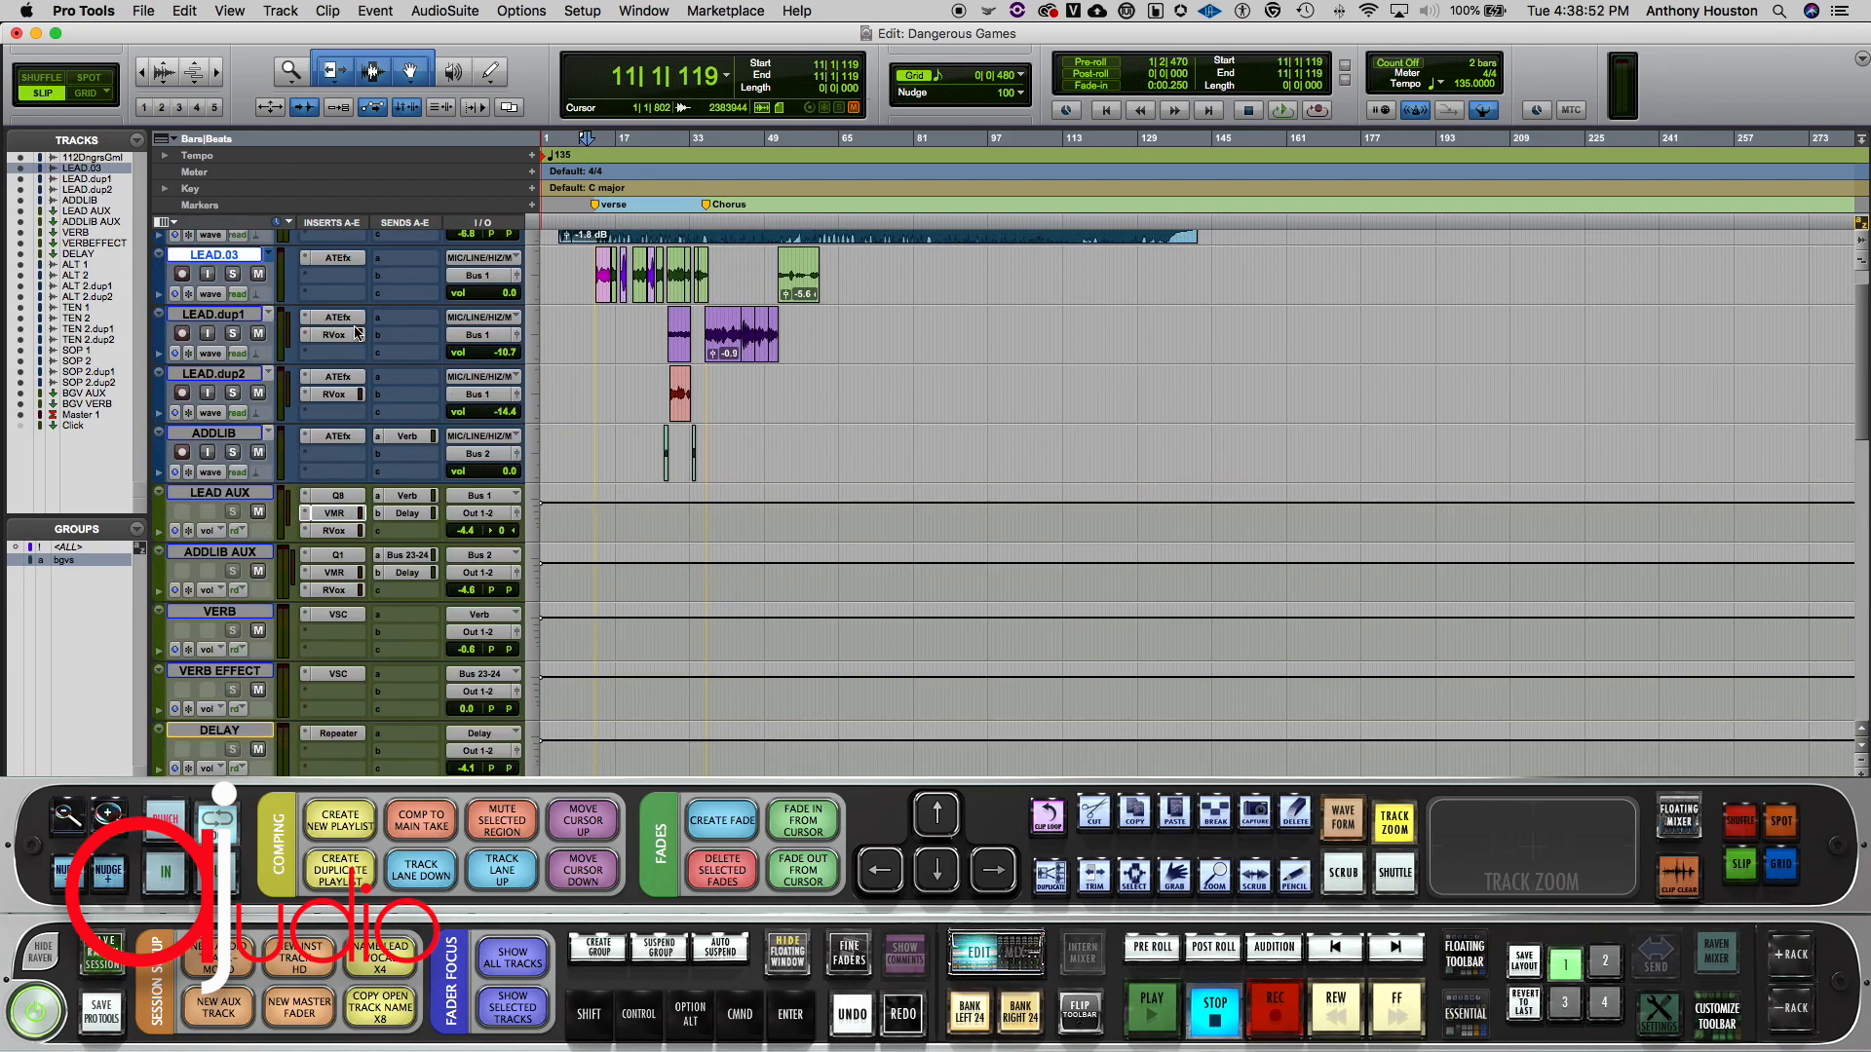
key("t")
scroll(615, 258, "up", 1)
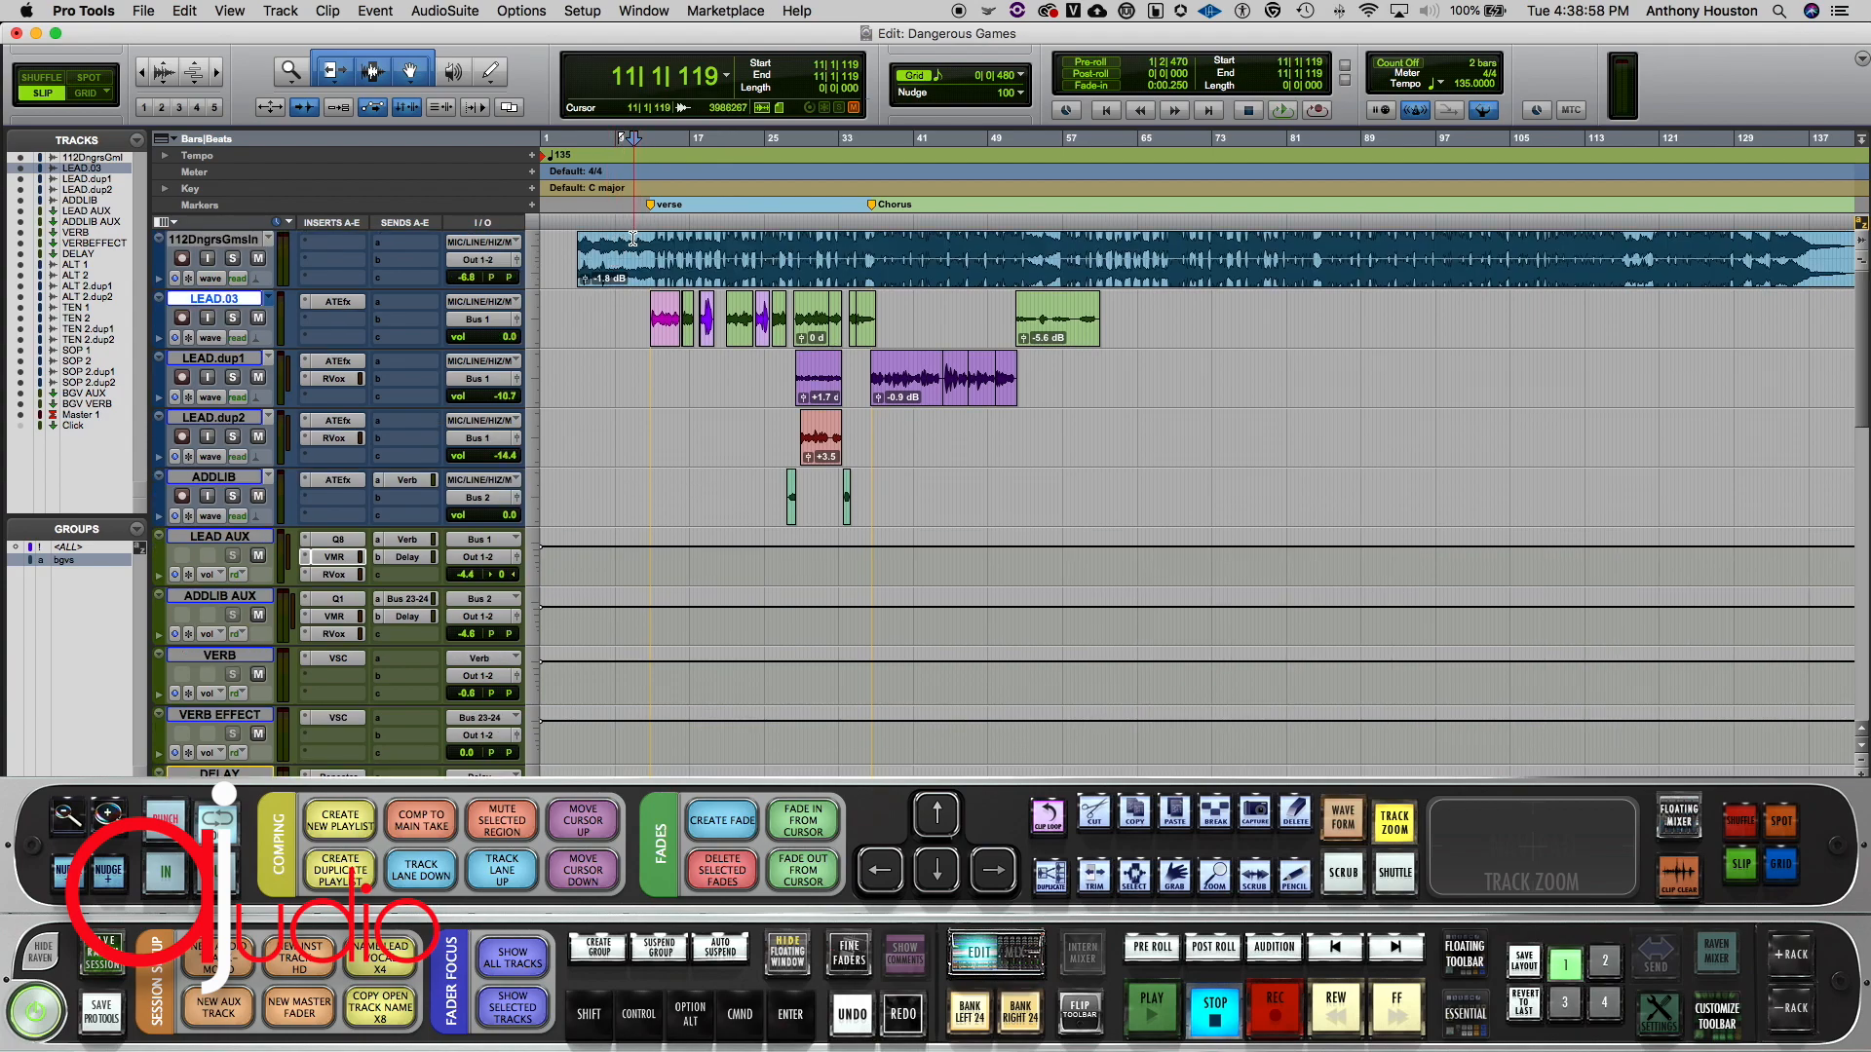
Step: Look through the lead, aux and background vocal tracks and place the edit cursor at 9|1|176 on LEAD.03, before the verse
left_click(648, 305)
left_click(612, 304)
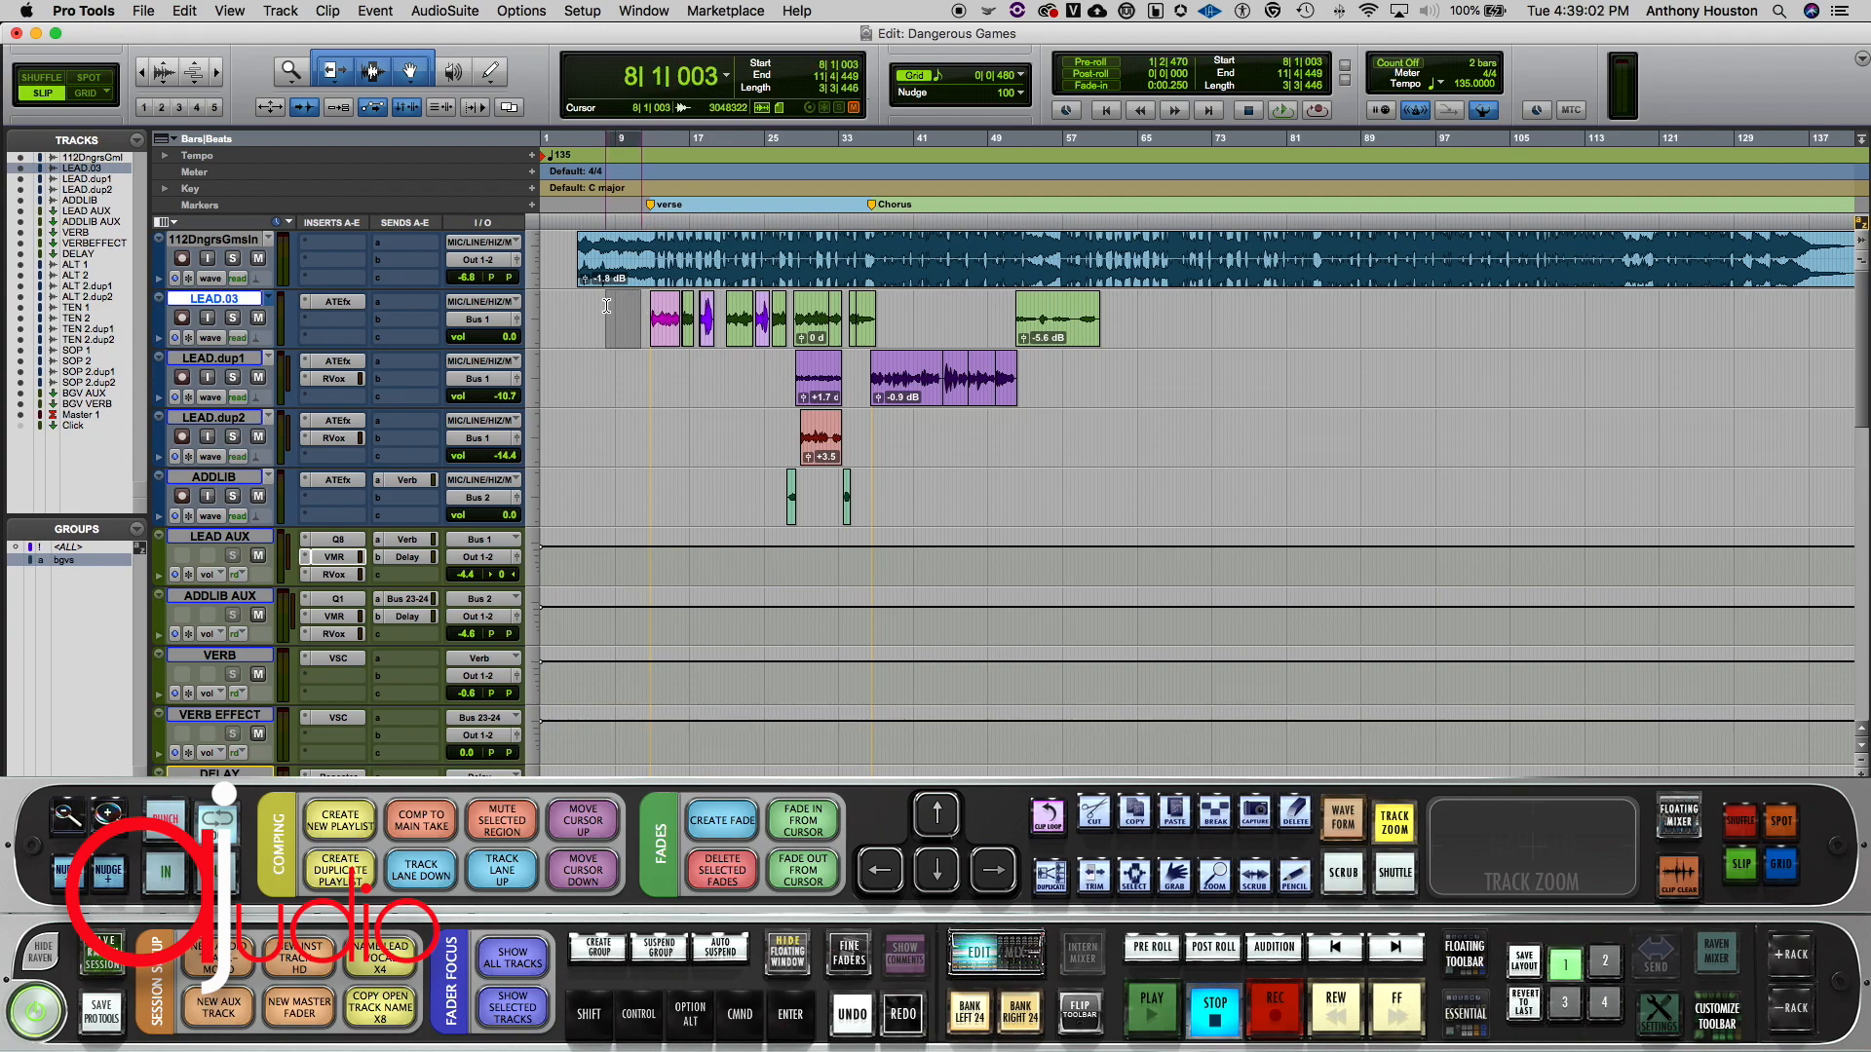
left_click(618, 309)
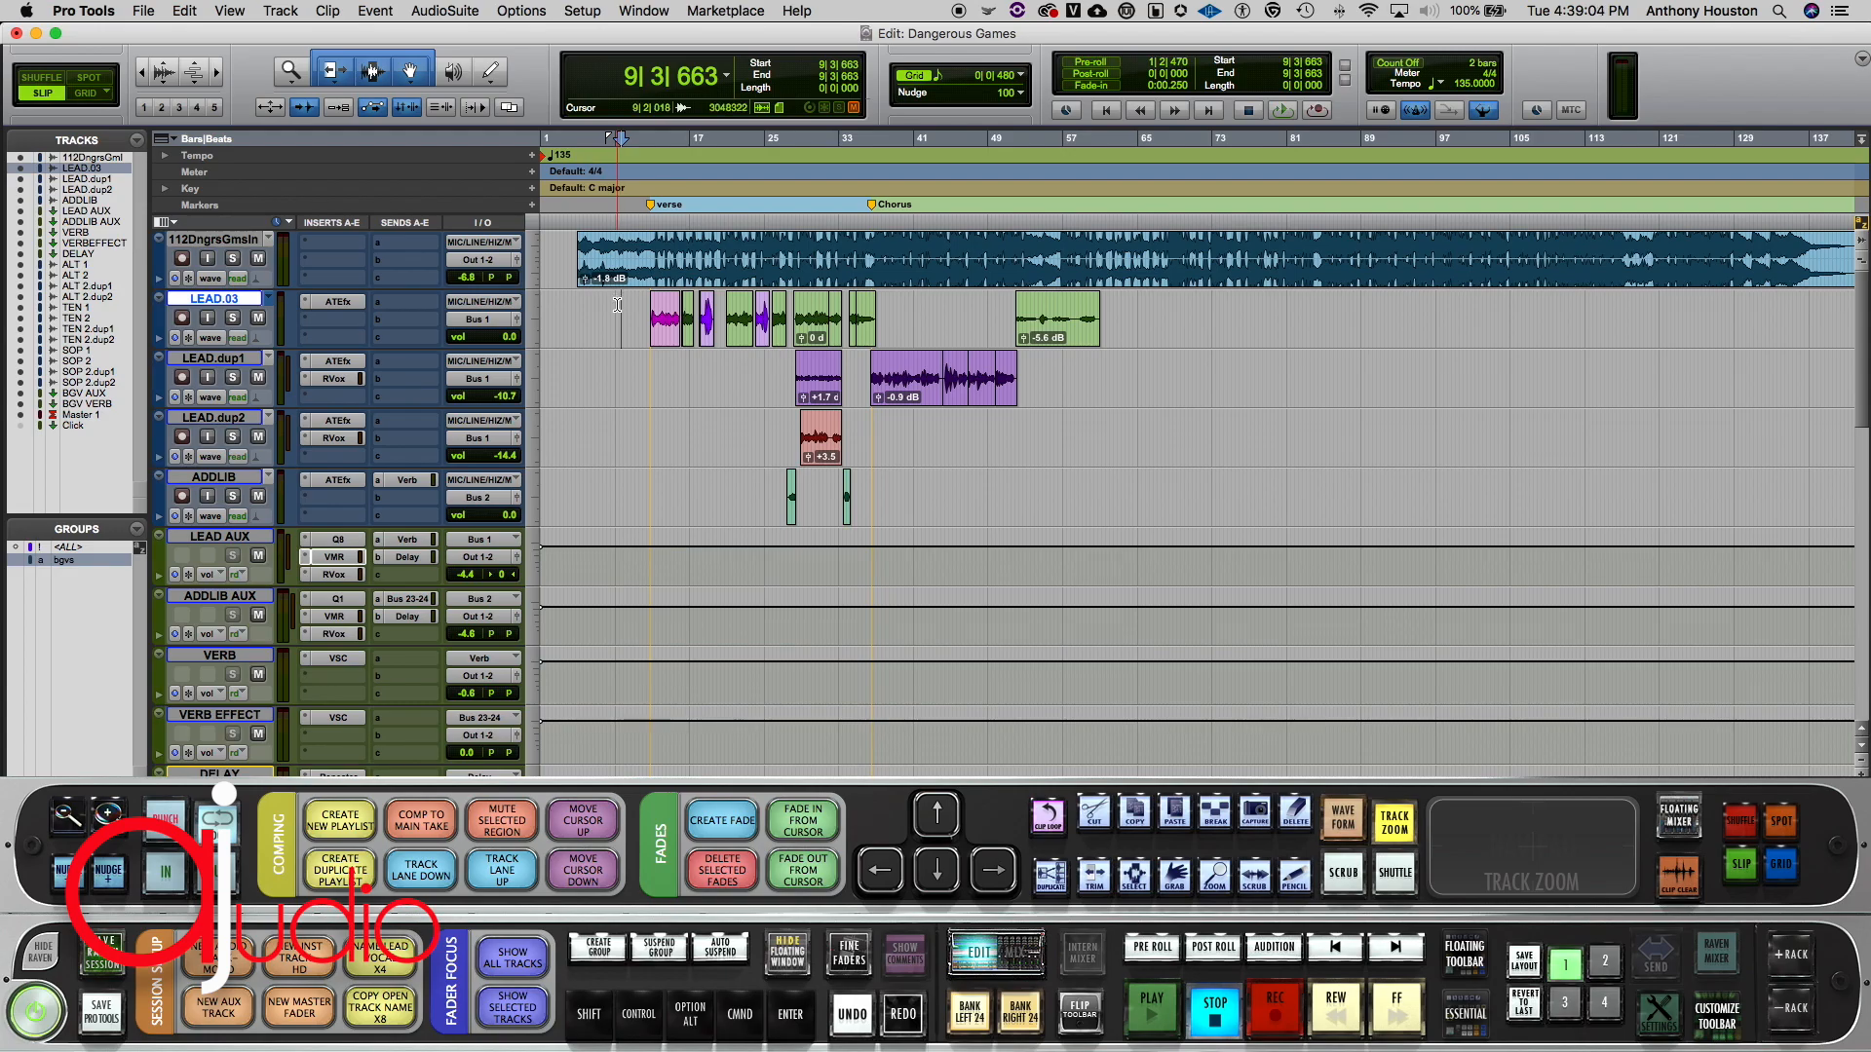
scroll(620, 312, "down", 15)
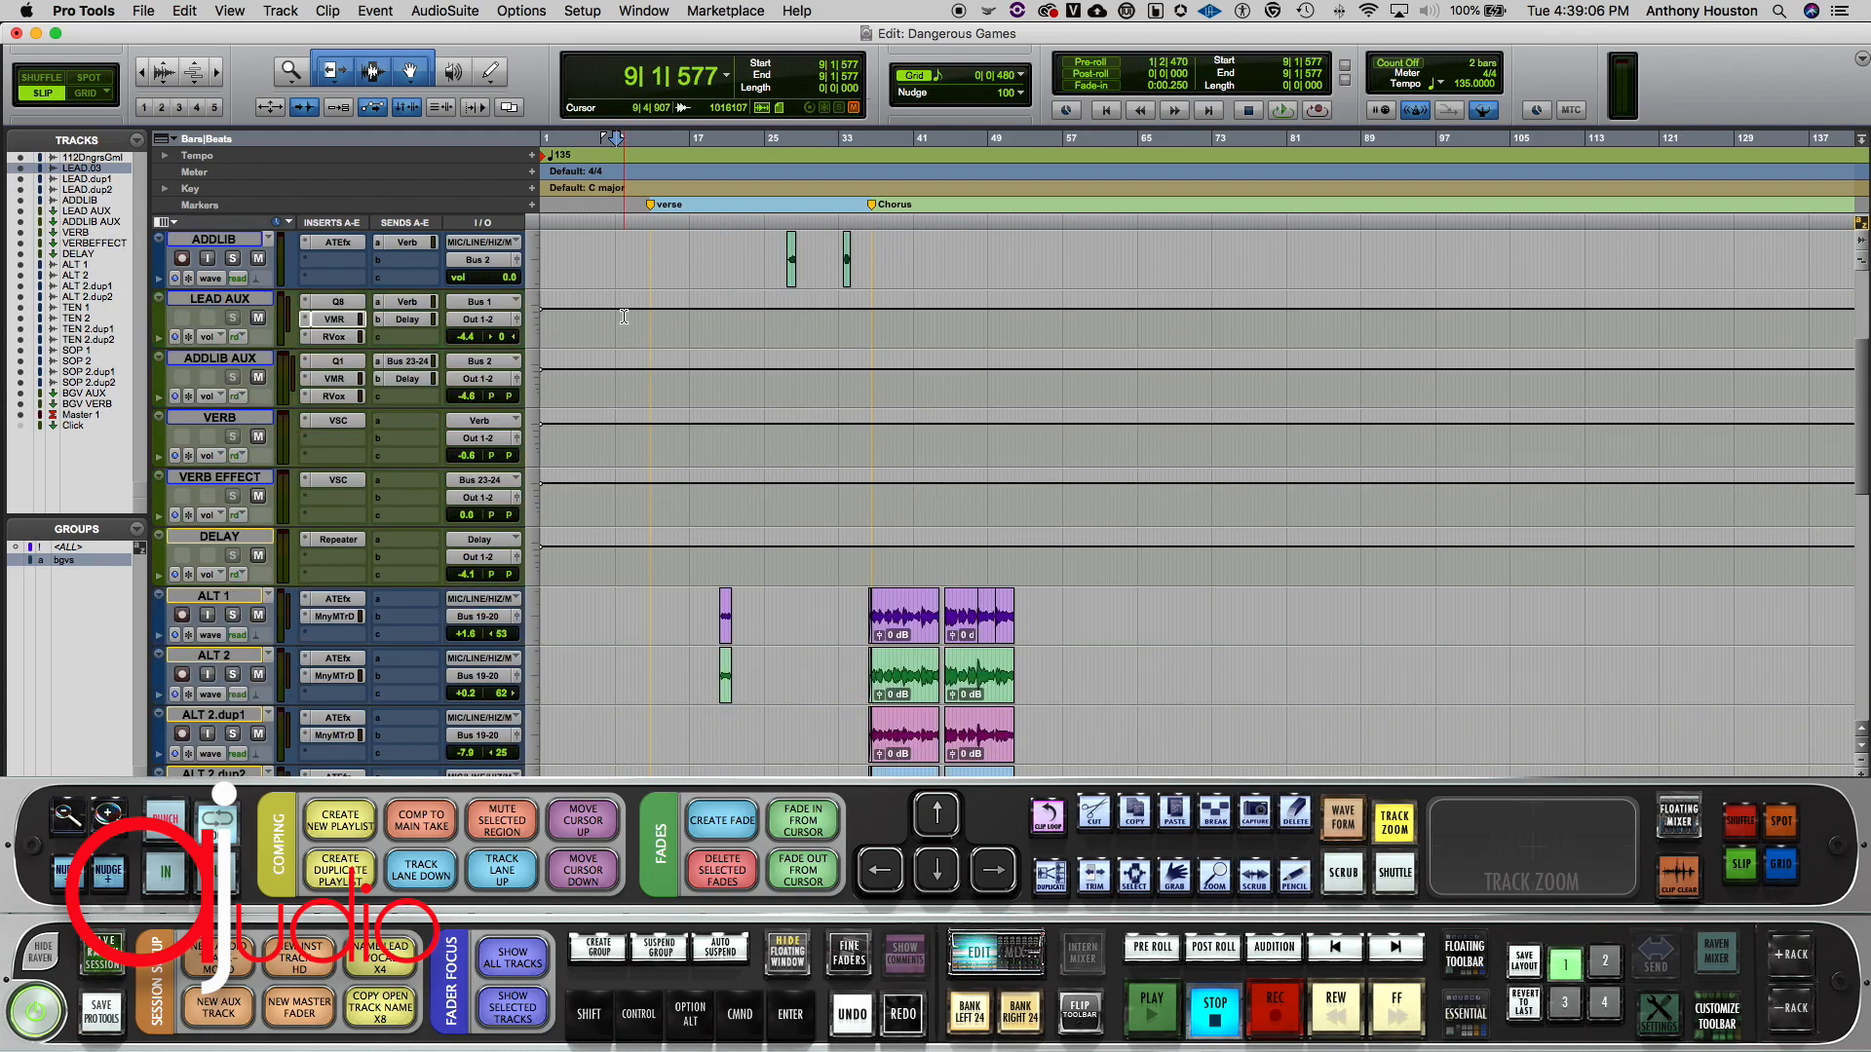
scroll(624, 317, "up", 15)
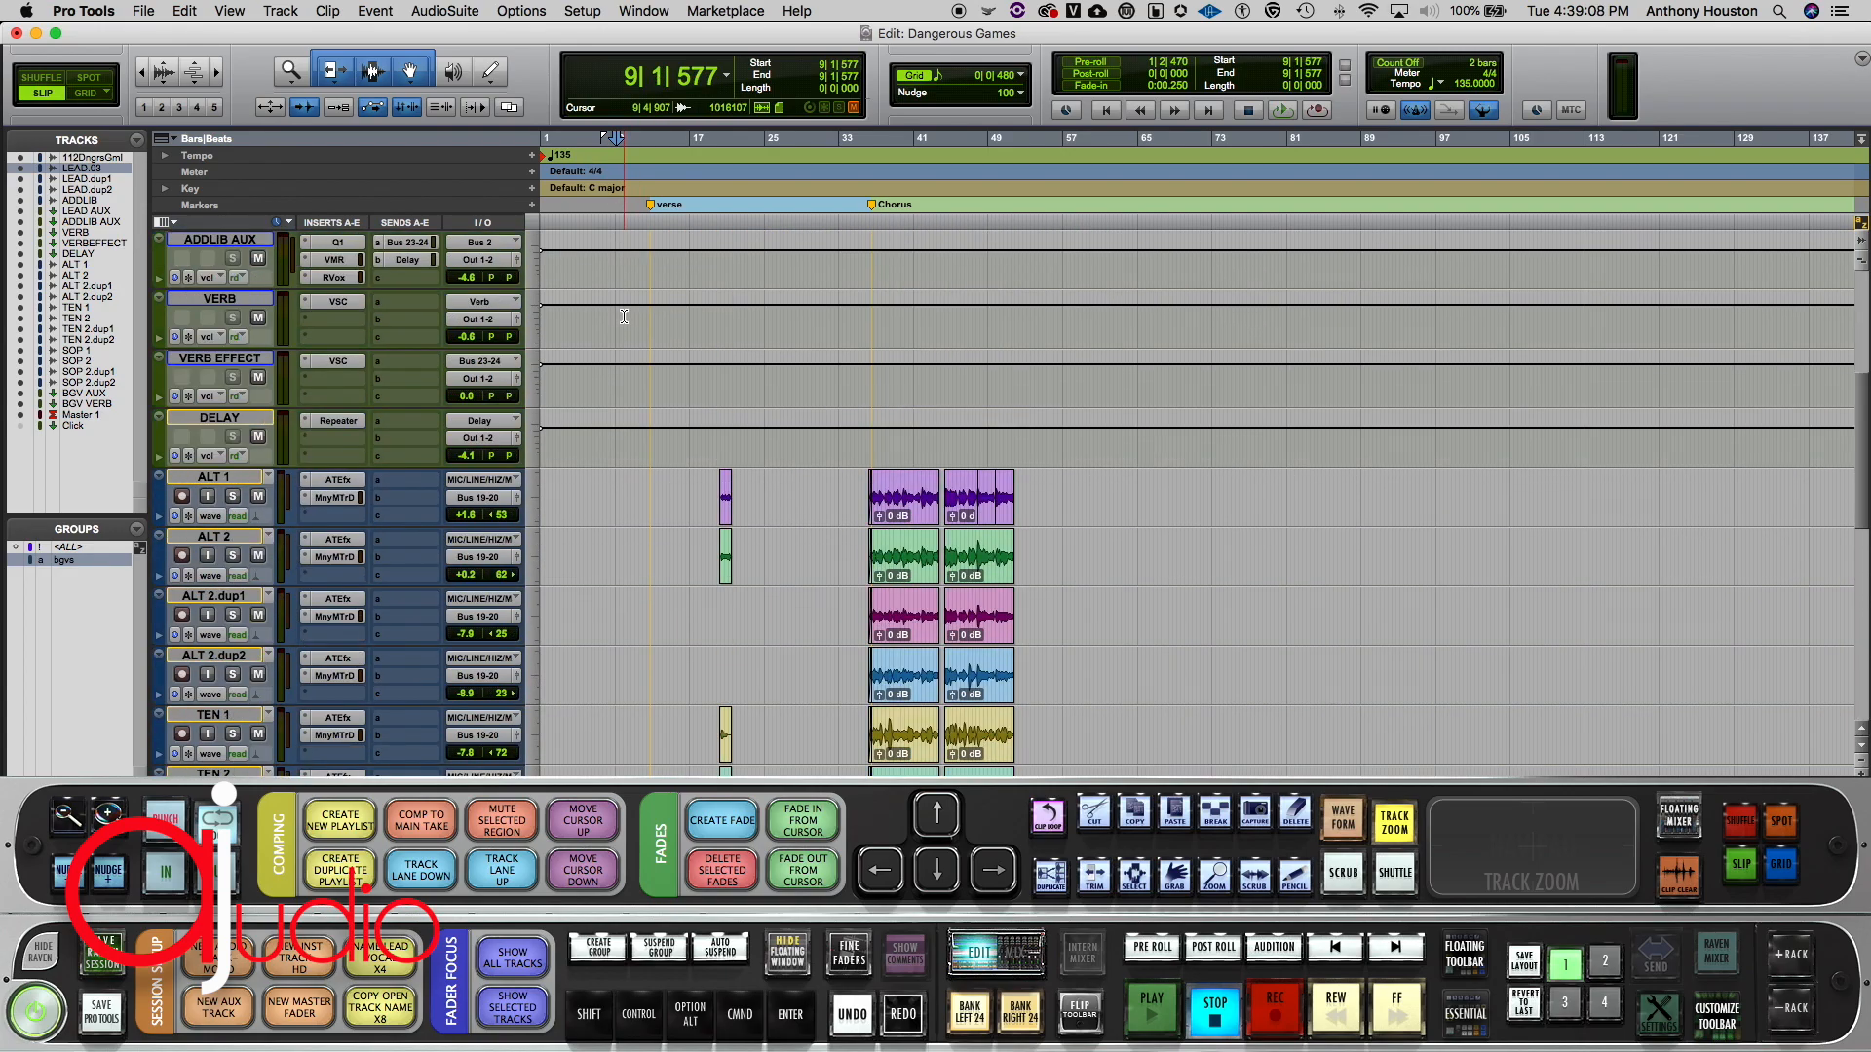
scroll(583, 351, "down", 15)
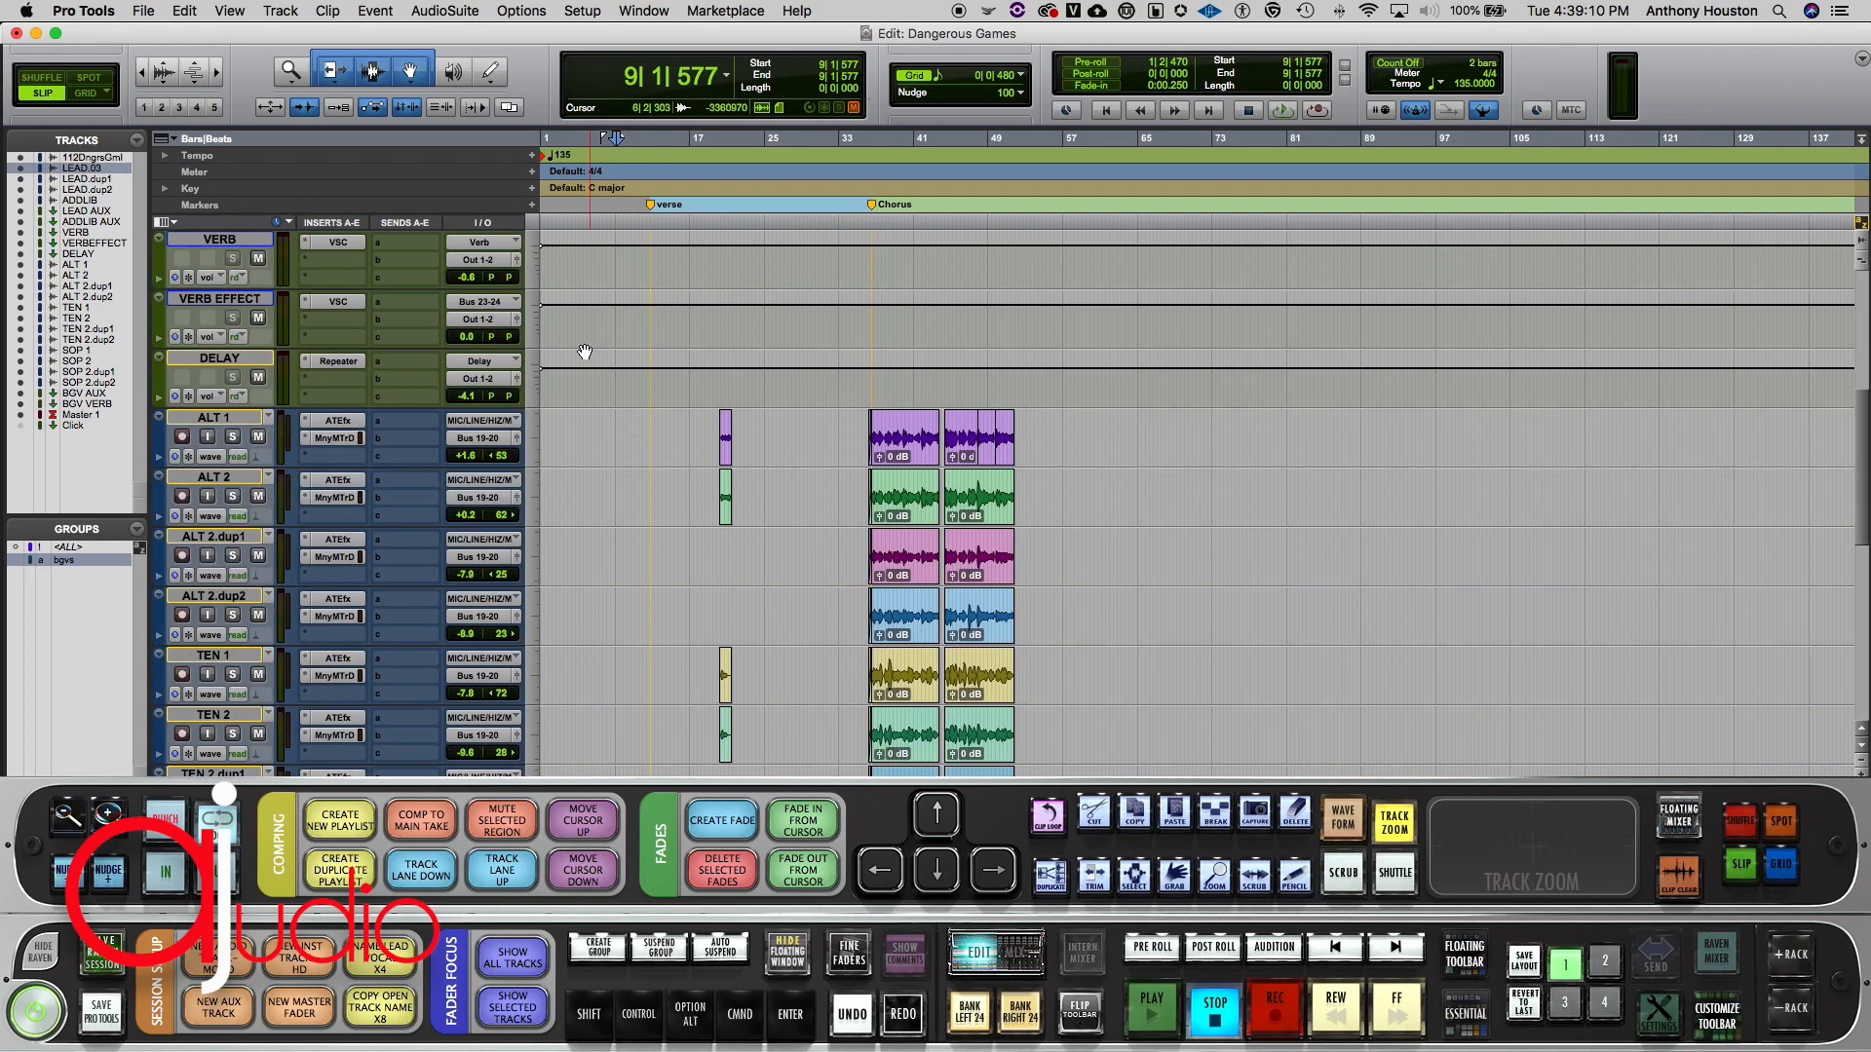
scroll(585, 352, "up", 15)
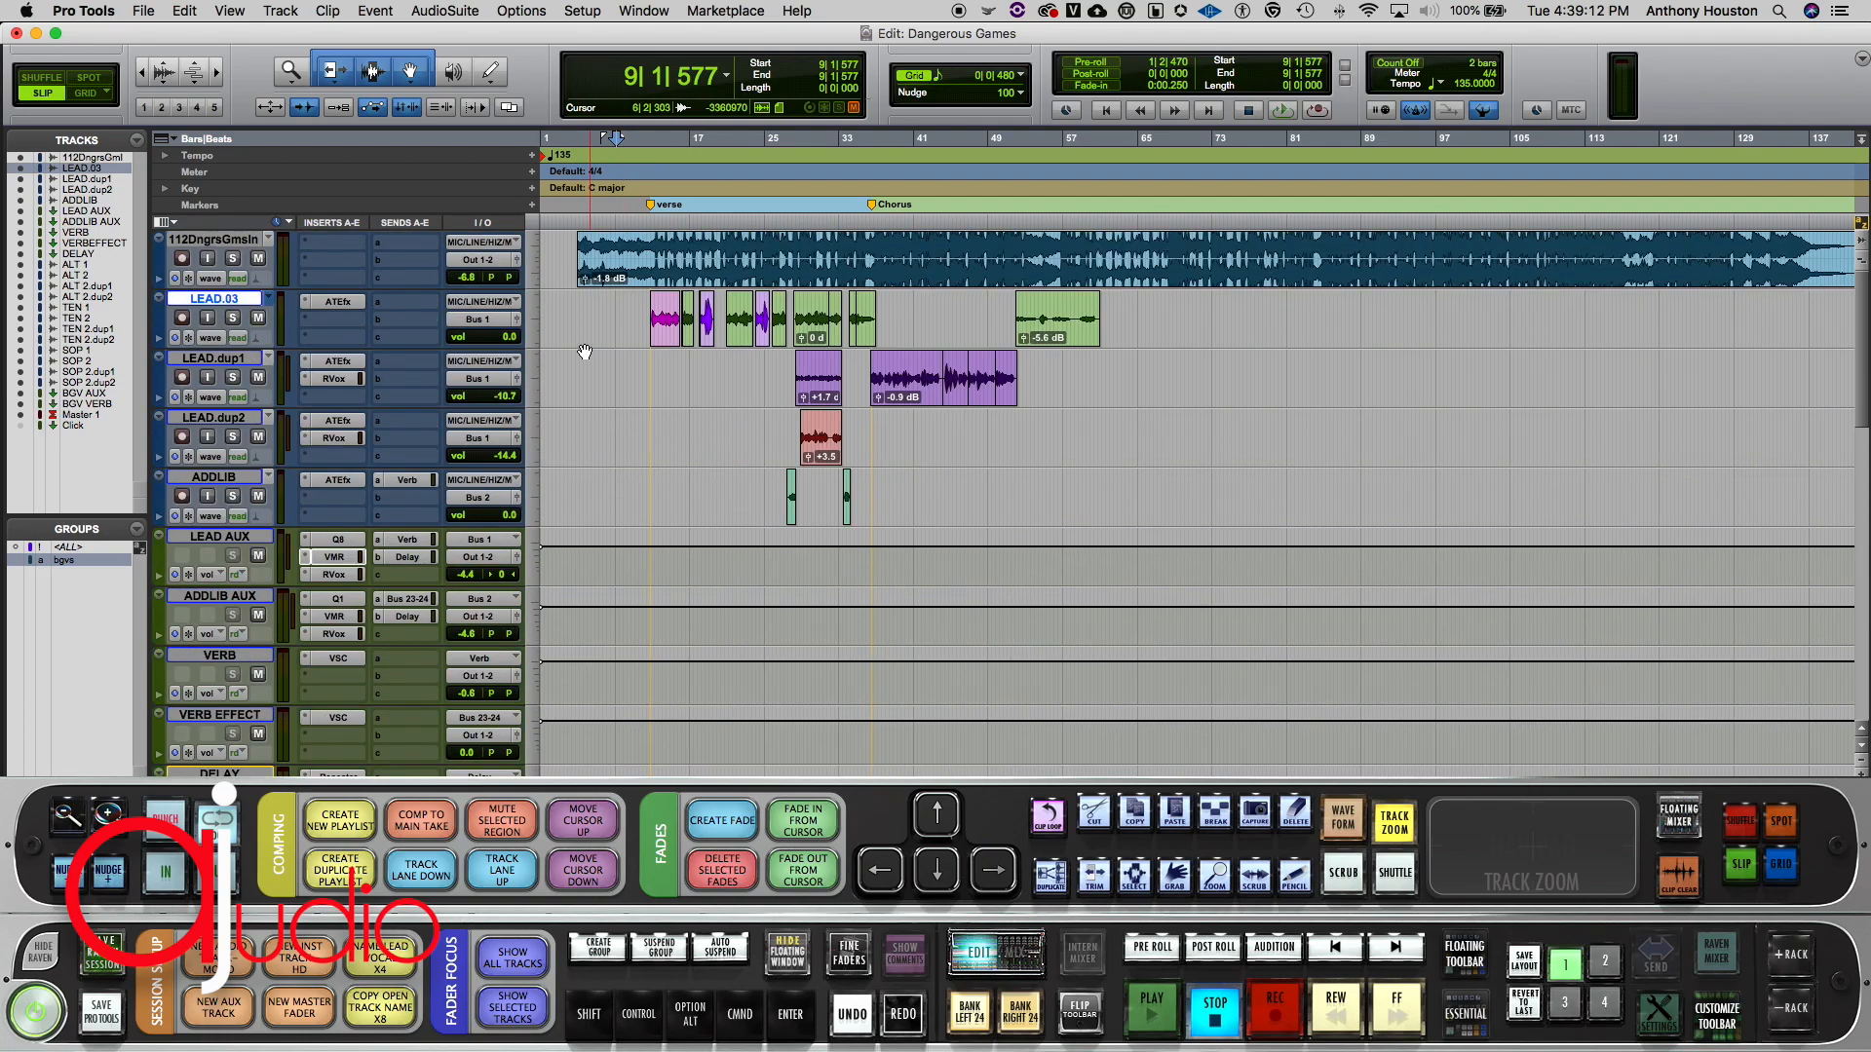
scroll(583, 352, "down", 2)
scroll(583, 351, "up", 2)
left_click(621, 301)
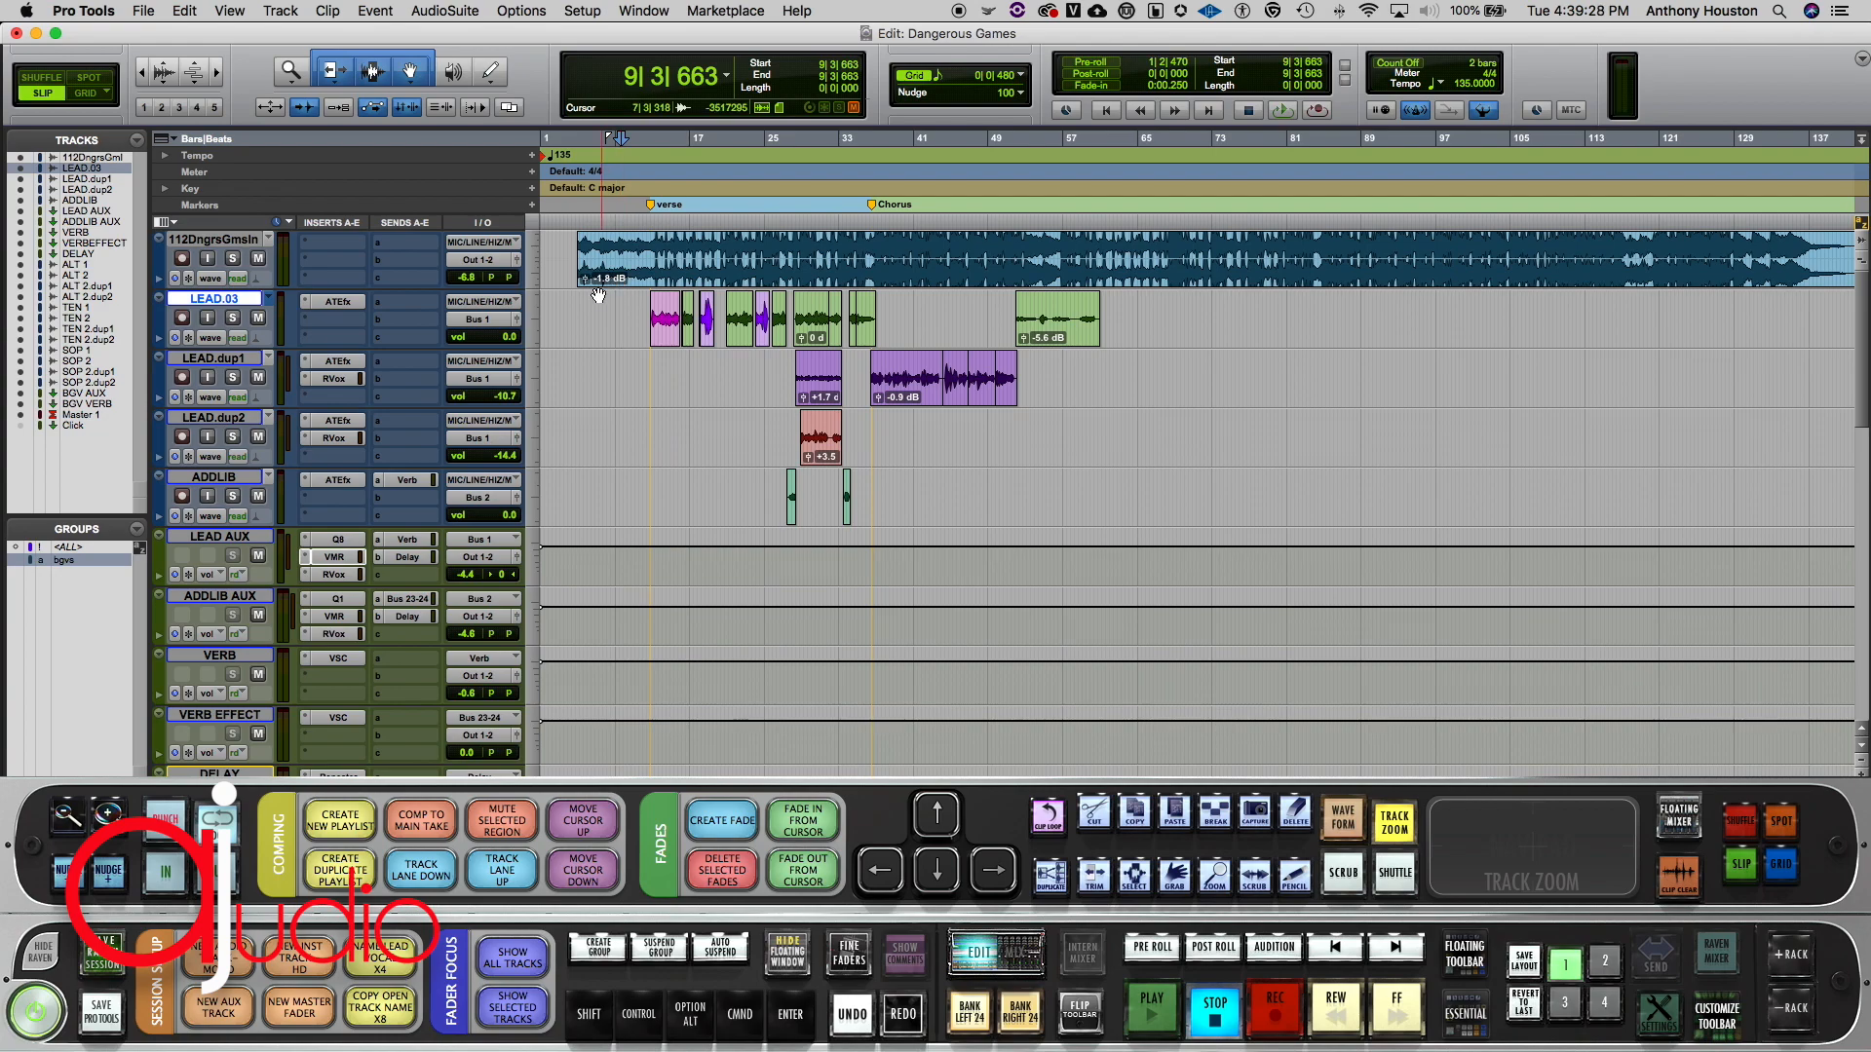
left_click(616, 306)
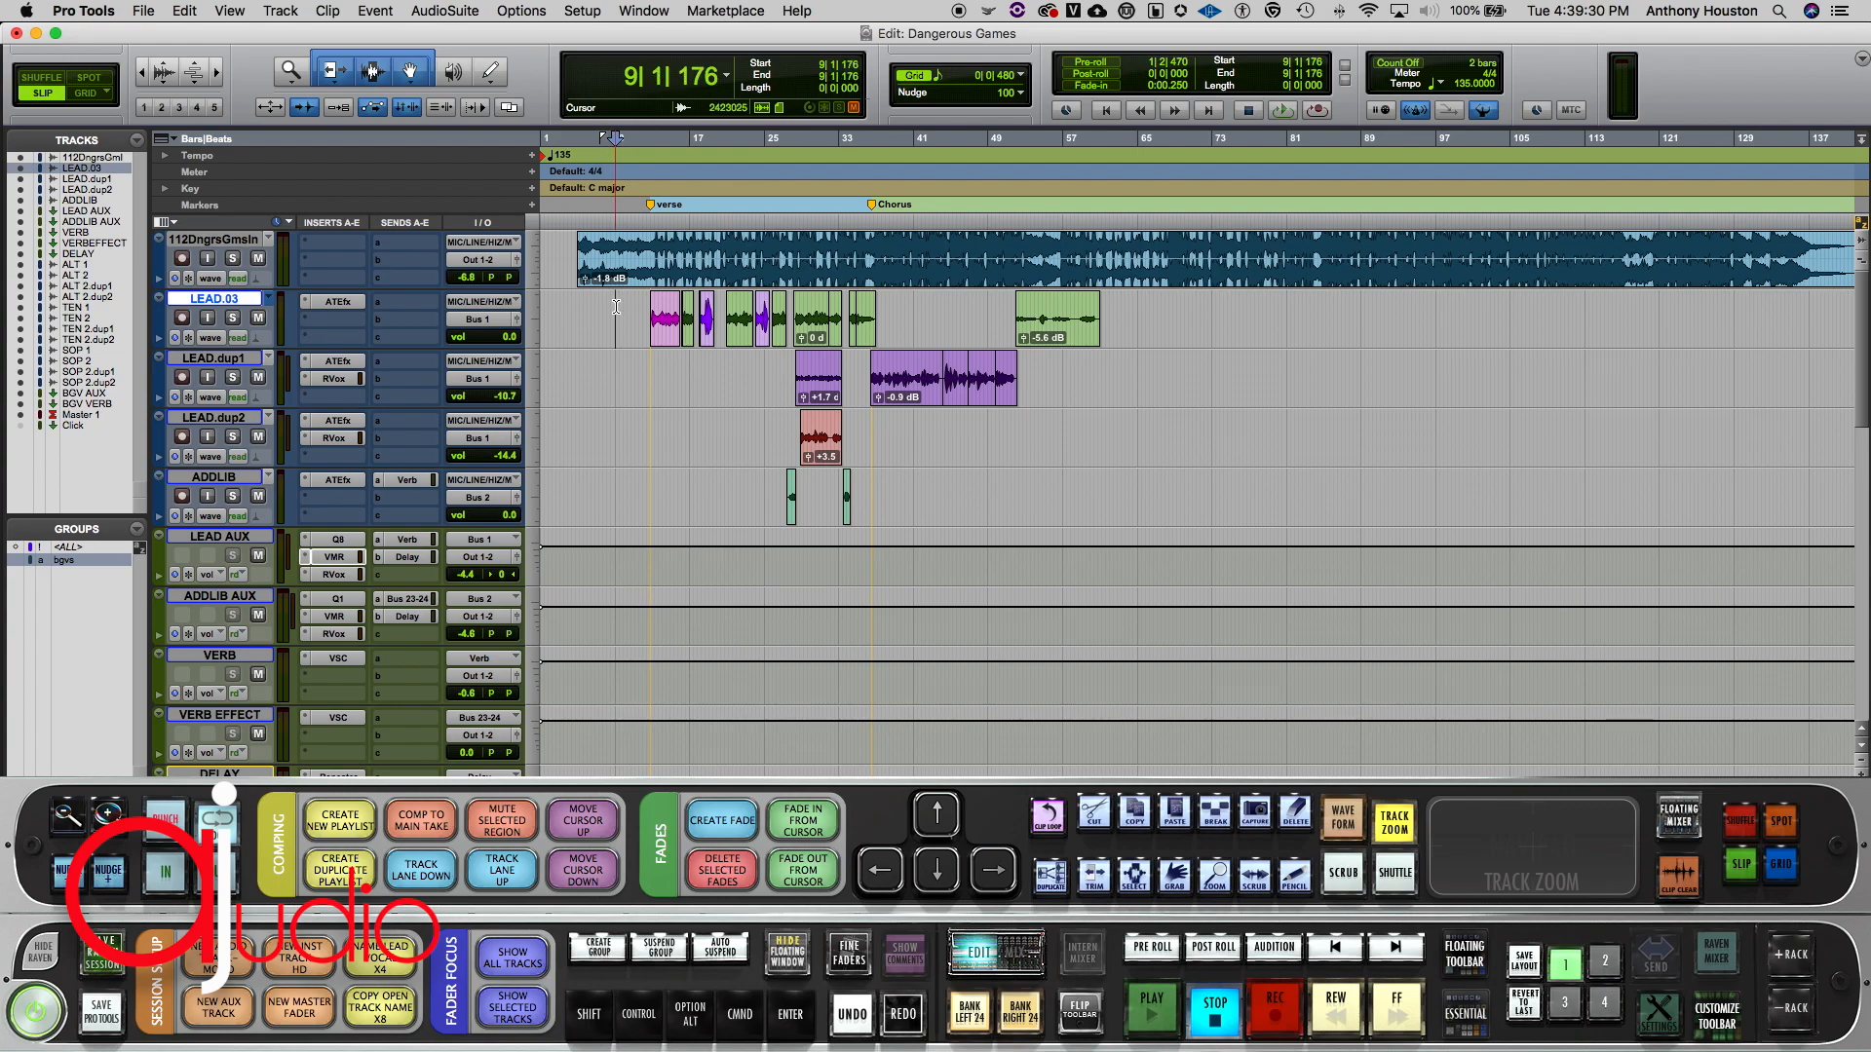